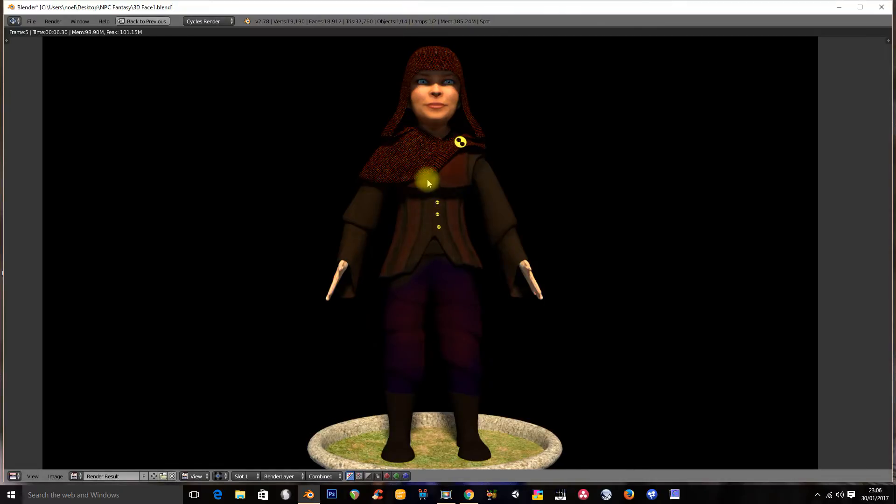
Close the render result and show the whole character in solid shading from the back orthographic view
key(Escape)
middle_drag(387, 247, 532, 252)
scroll(472, 249, down, 2)
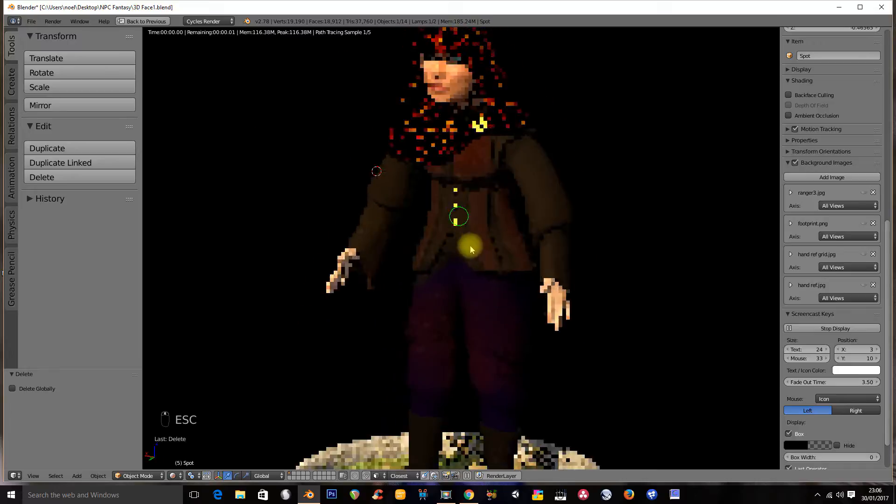
middle_drag(450, 251, 499, 251)
scroll(500, 255, down, 2)
middle_drag(506, 284, 490, 270)
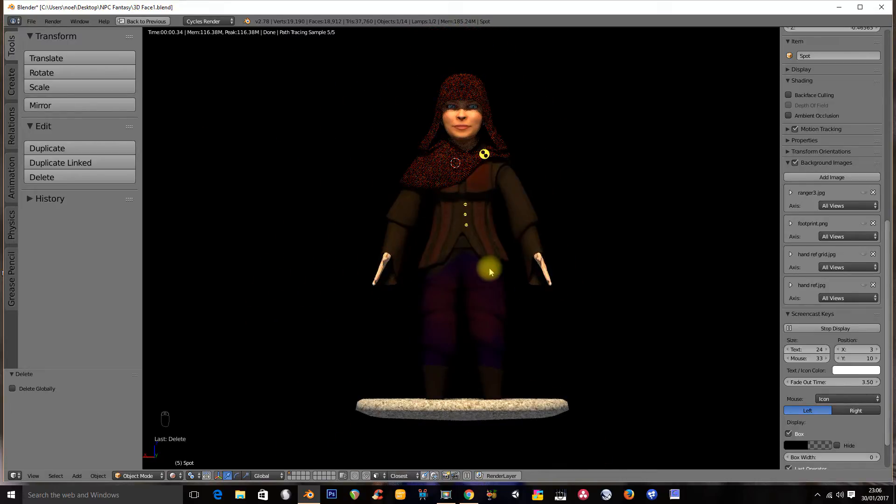
middle_drag(490, 271, 495, 267)
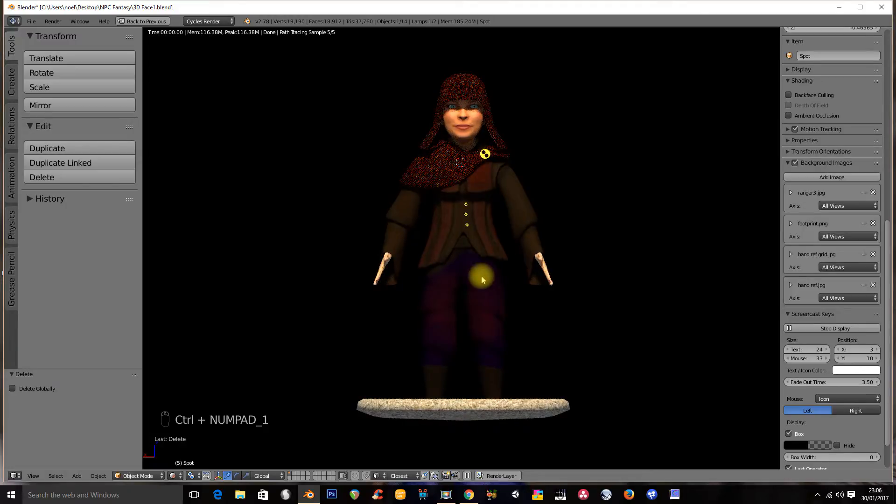
key(z)
key(z)
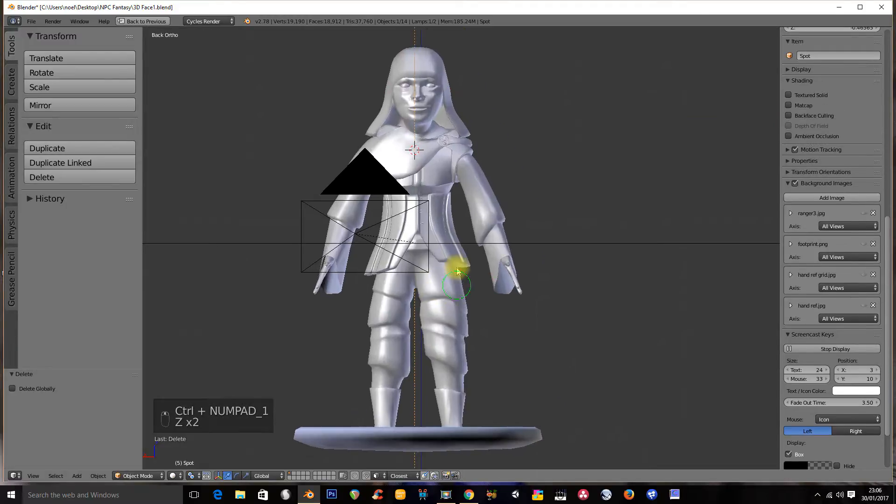
shift+middle_drag(458, 271, 486, 273)
shift+middle_drag(494, 334, 474, 332)
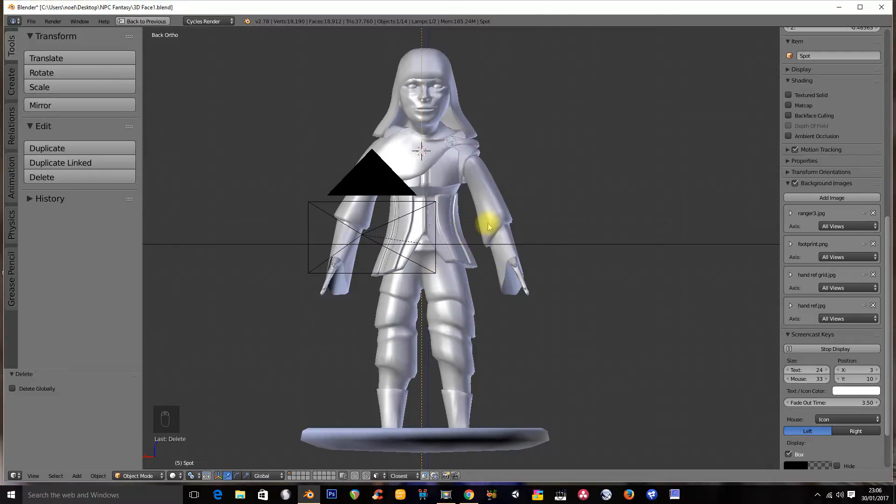
In wireframe, select the hood, the body and the face-and-hands mesh in turn to examine which parts are separate objects
key(z)
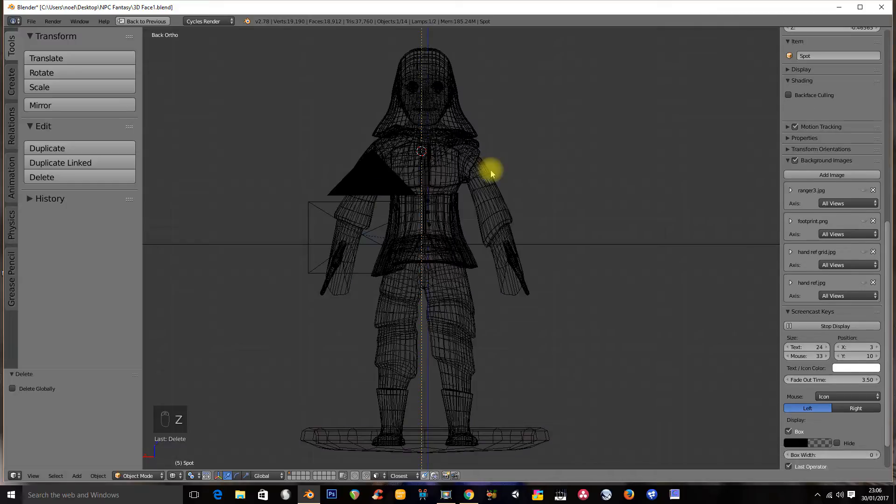
scroll(480, 243, up, 2)
click(462, 191)
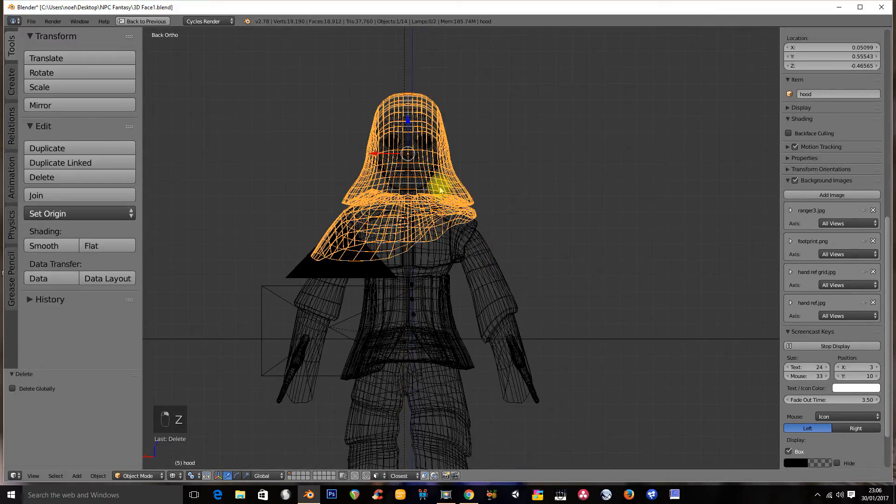
click(516, 373)
click(512, 323)
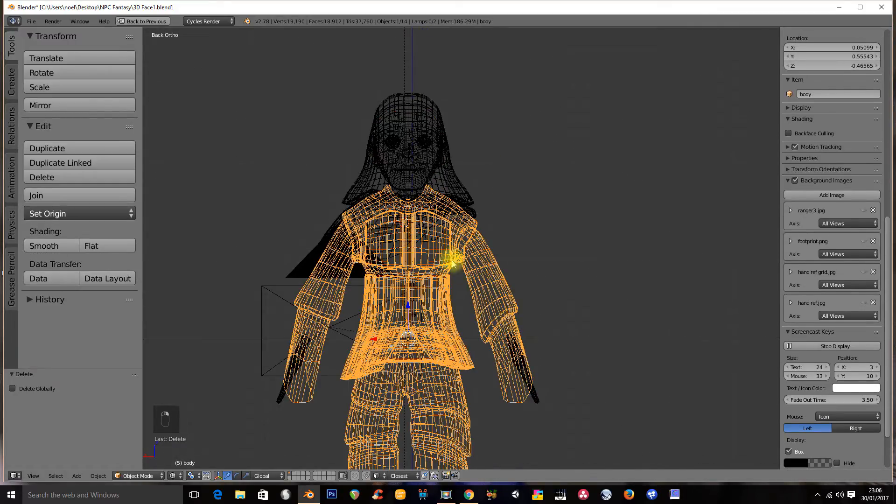
scroll(462, 269, up, 3)
click(512, 243)
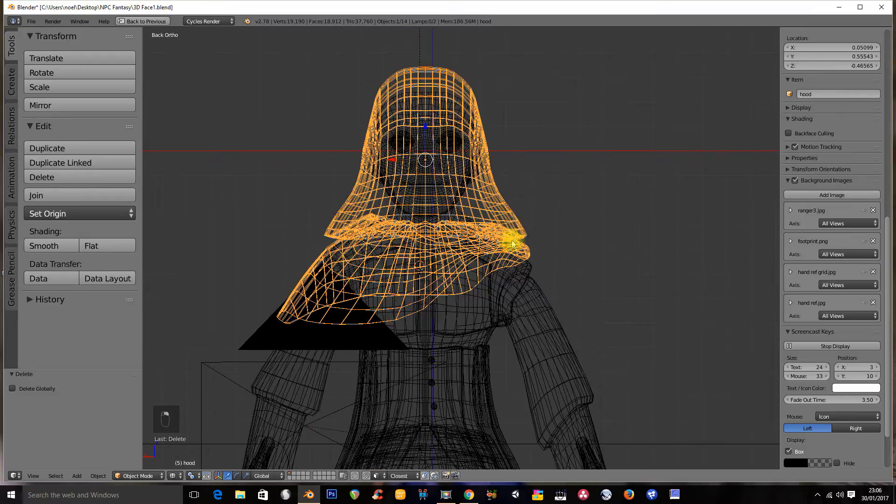
click(447, 193)
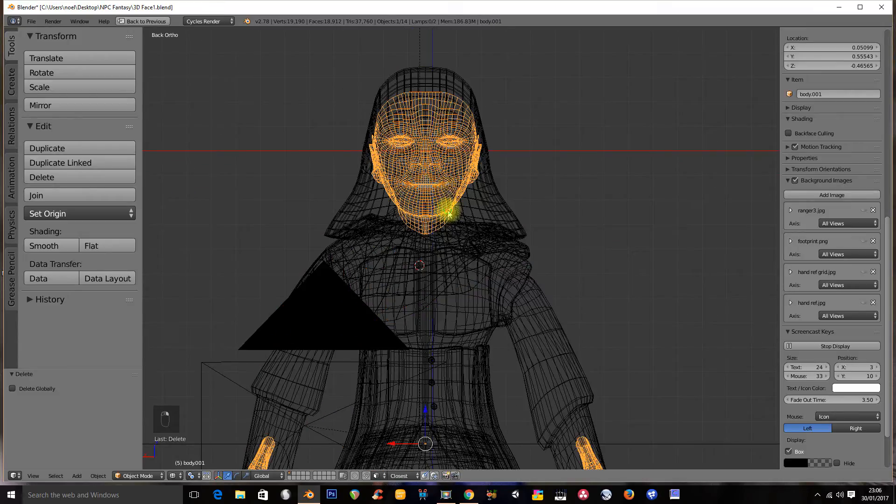
shift+middle_drag(449, 213, 433, 130)
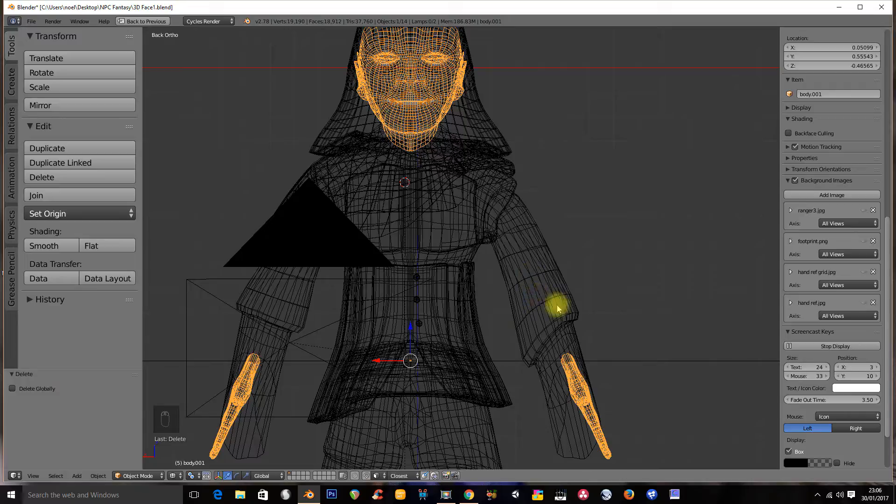
click(573, 383)
click(578, 389)
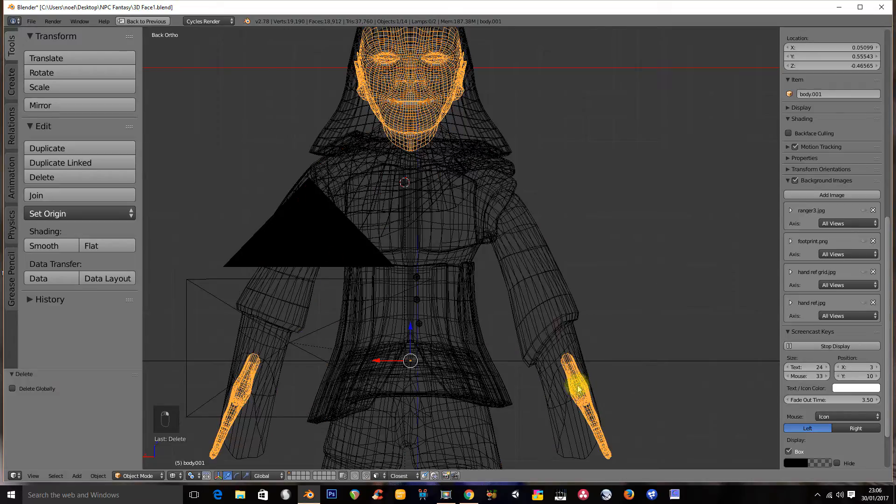
click(549, 325)
scroll(481, 292, up, 3)
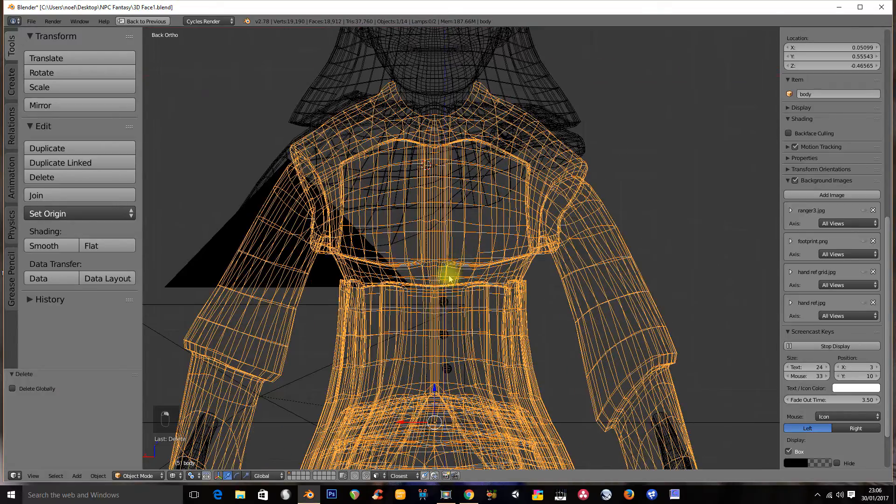
scroll(474, 282, down, 3)
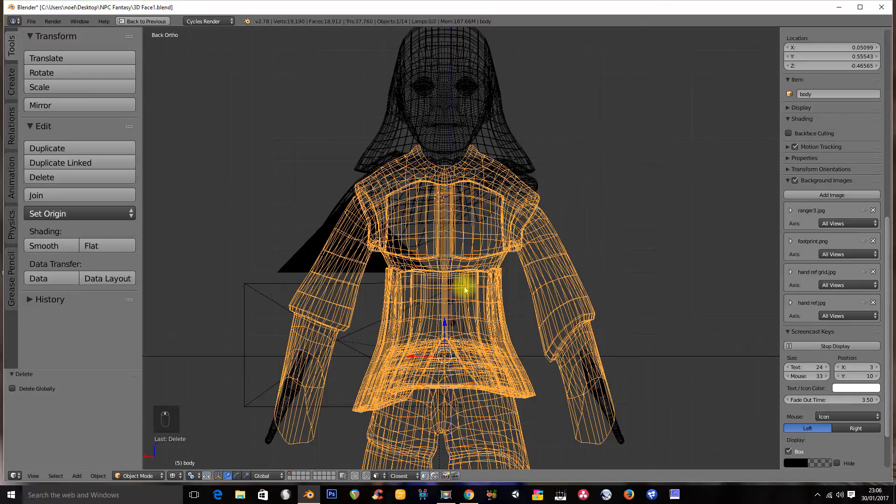
Return the body to solid shading in an angled view and restore the full multi-editor layout
mouse_move(469, 308)
middle_down()
mouse_move(372, 304)
mouse_move(468, 307)
mouse_move(490, 291)
mouse_move(426, 282)
mouse_move(445, 305)
mouse_move(450, 357)
middle_up()
scroll(468, 301, up, 2)
mouse_move(511, 300)
middle_down()
mouse_move(481, 280)
mouse_move(470, 293)
mouse_move(488, 258)
middle_up()
key(z)
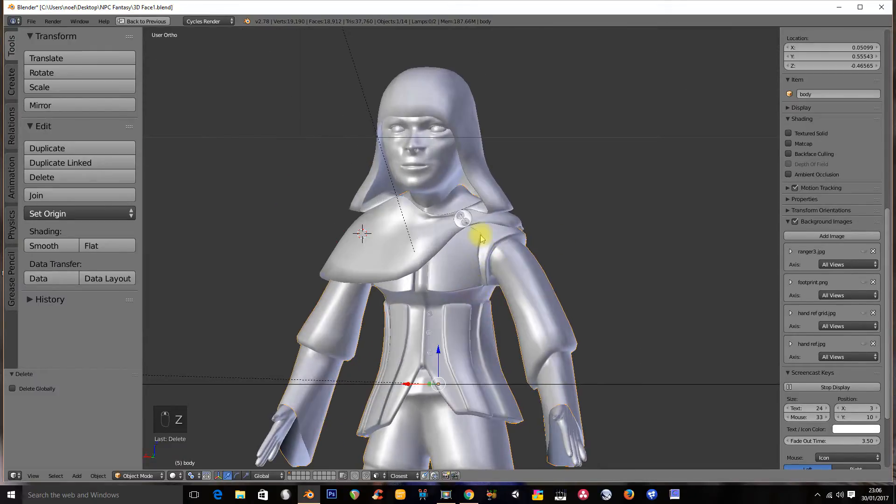
key(ctrl+Up)
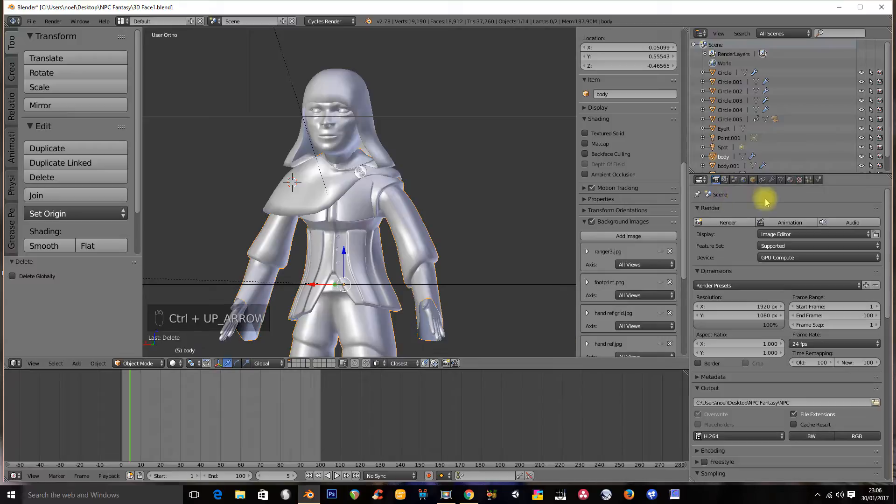
Examine the body's full list of material slots and its texture settings
click(788, 181)
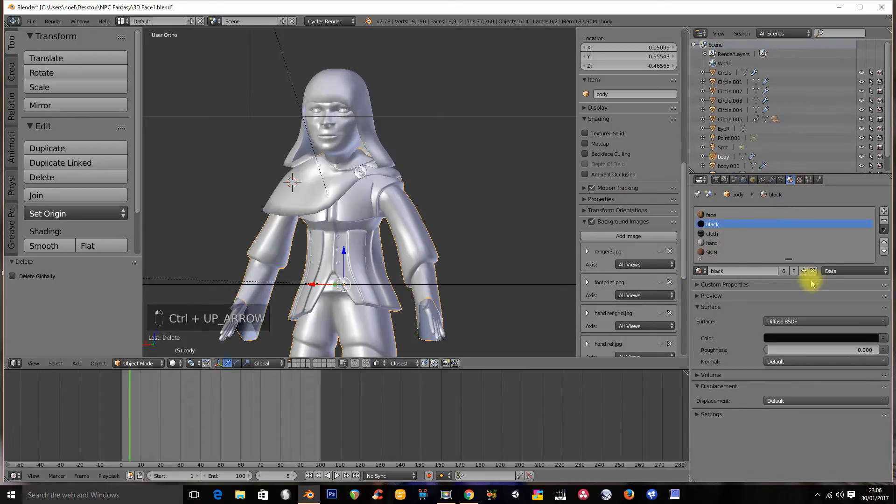
drag(789, 260, 794, 345)
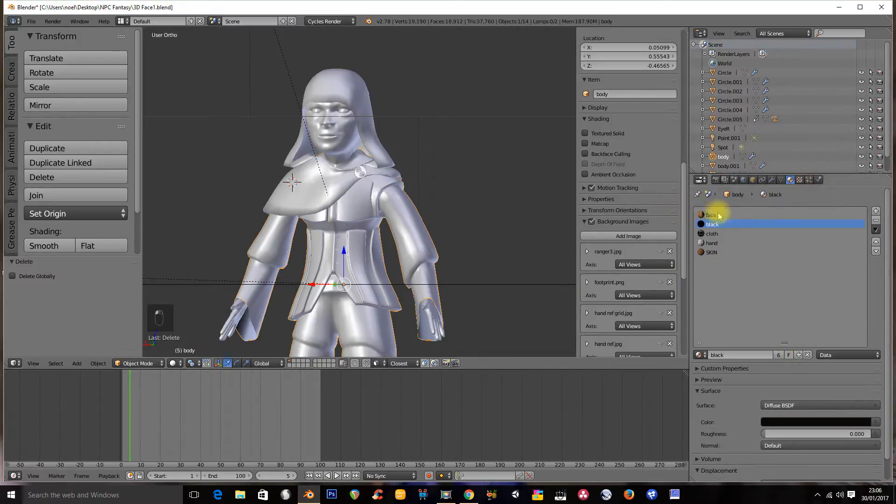
shift+middle_drag(441, 344, 444, 261)
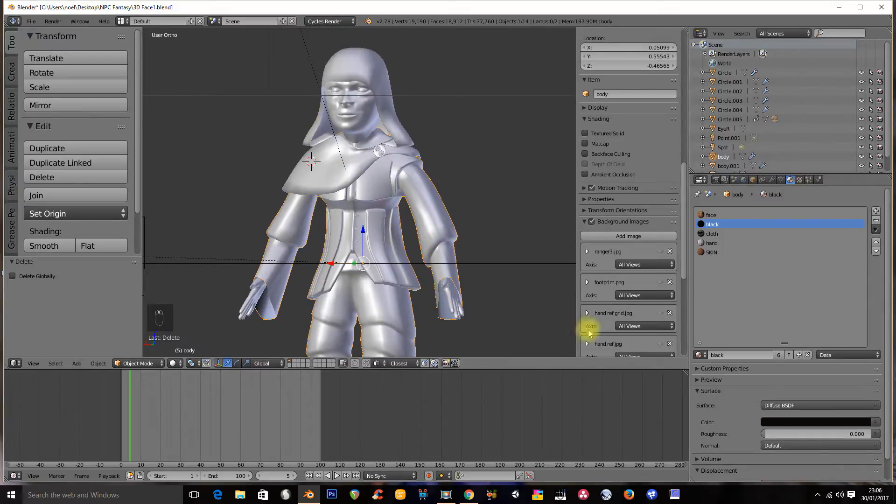
click(799, 180)
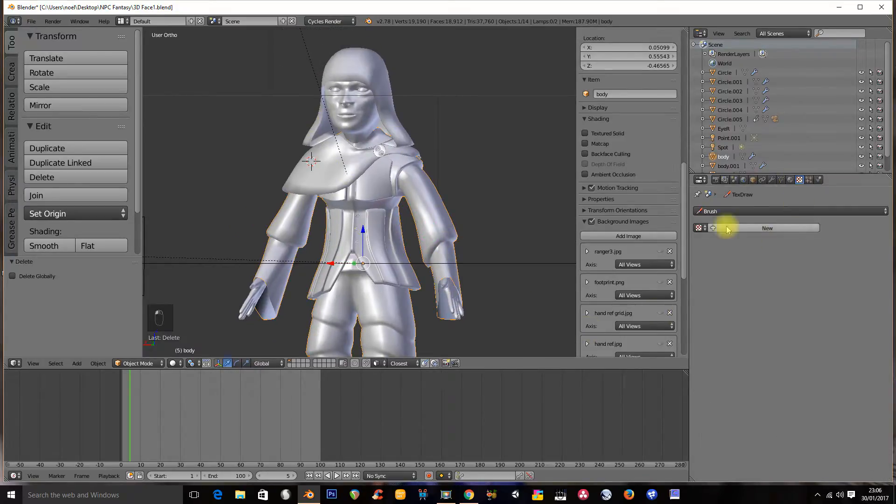
click(790, 180)
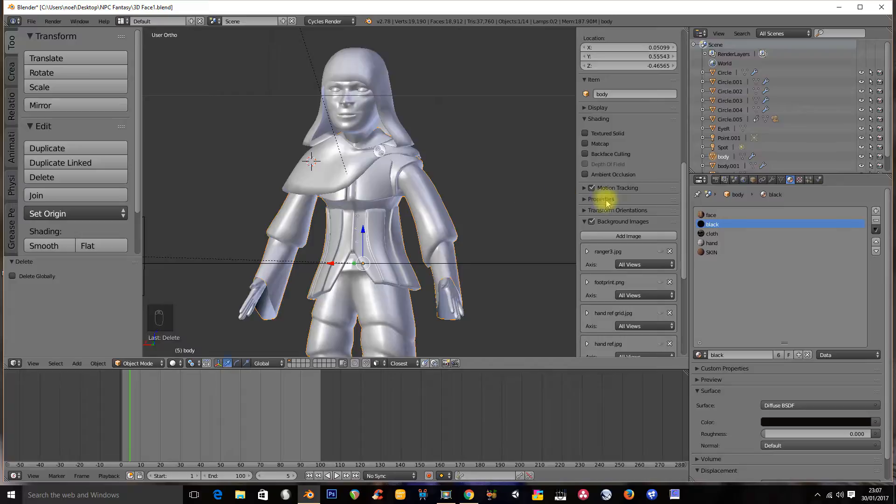
Rename the UV maps of the body, the face-and-hands mesh and the hood to Body, Skin and hood respectively
click(780, 180)
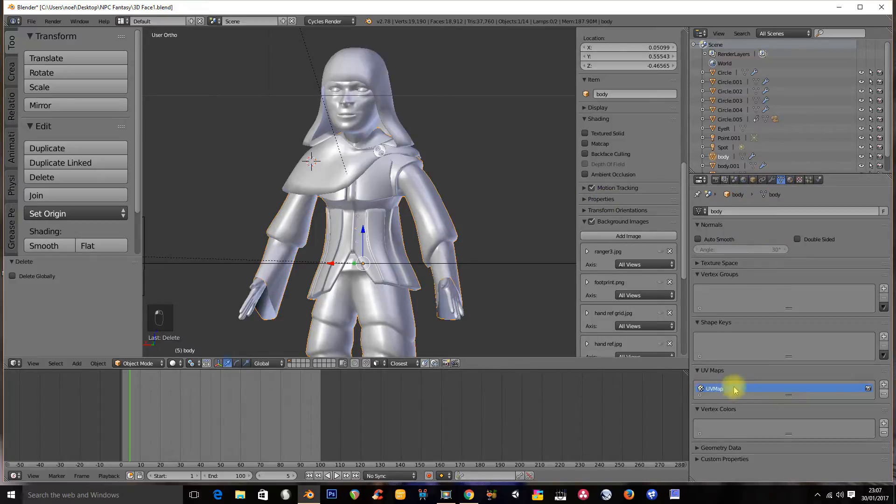
drag(787, 397, 794, 436)
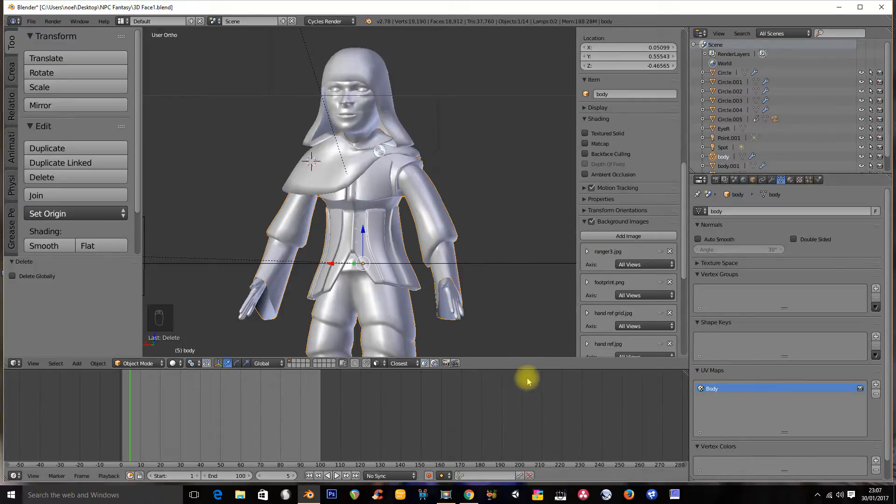
right_click(456, 301)
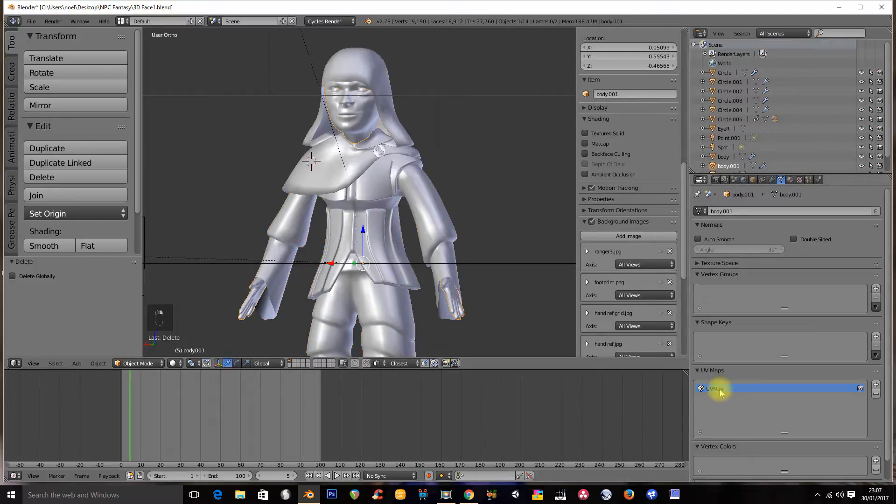
key(z)
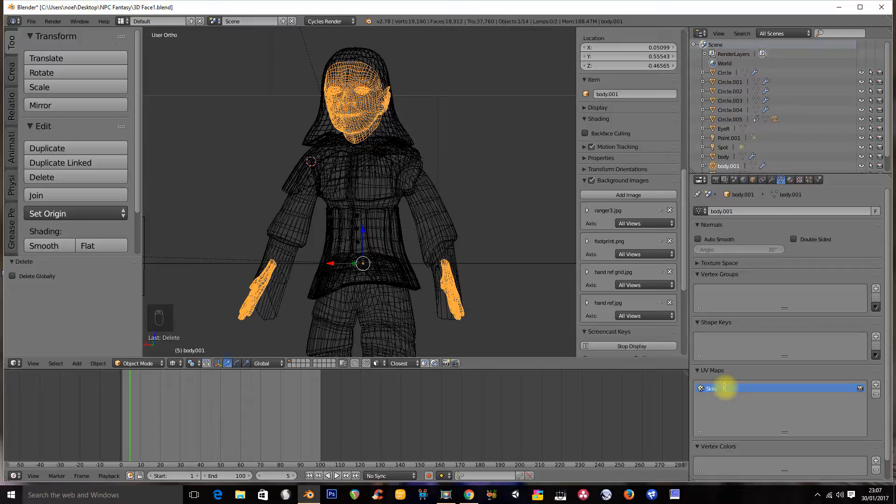
right_click(398, 117)
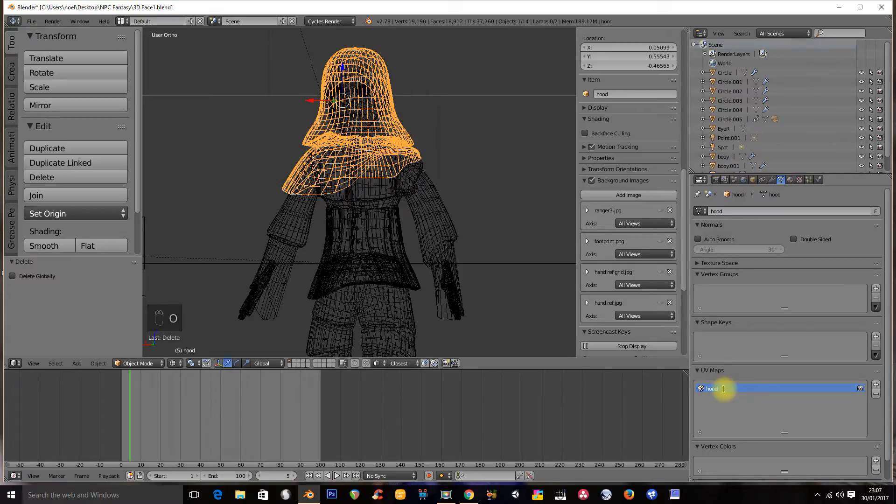
Try to select the eyes behind the hood in wireframe
right_click(361, 93)
shift+right_click(337, 91)
right_click(338, 91)
right_click(339, 91)
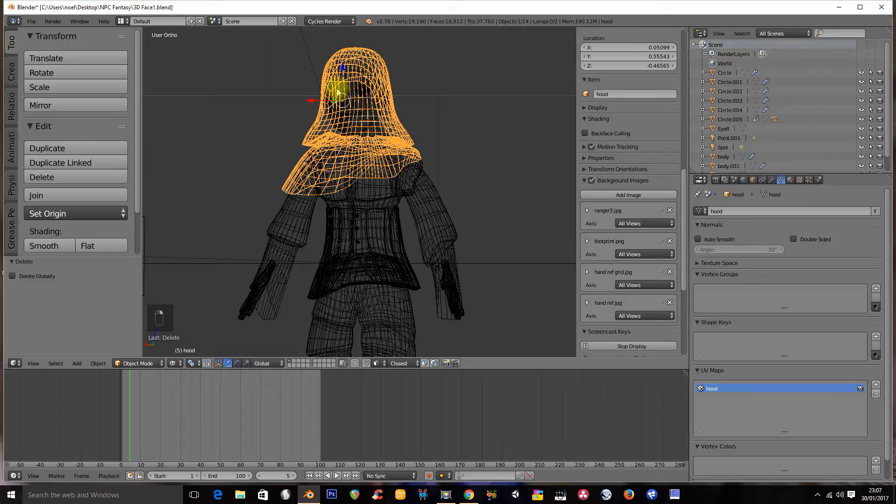
Select the small round buttons down the front of the coat
right_click(360, 244)
scroll(366, 205, up, 4)
middle_drag(369, 244, 386, 188)
scroll(346, 201, up, 3)
shift+right_click(342, 263)
shift+right_click(341, 216)
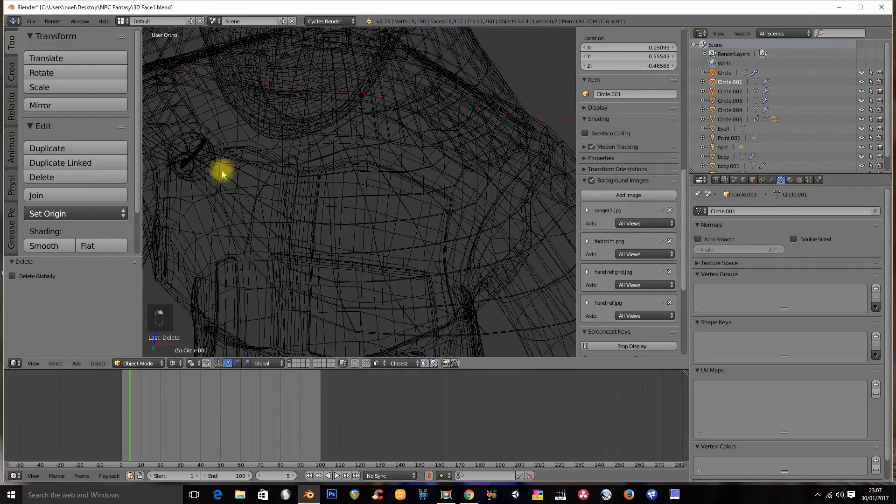
Add the shoulder brooch pieces to the button selection, leave the hood out, and make the body the active object
shift+right_click(200, 157)
shift+right_click(216, 172)
shift+right_click(190, 152)
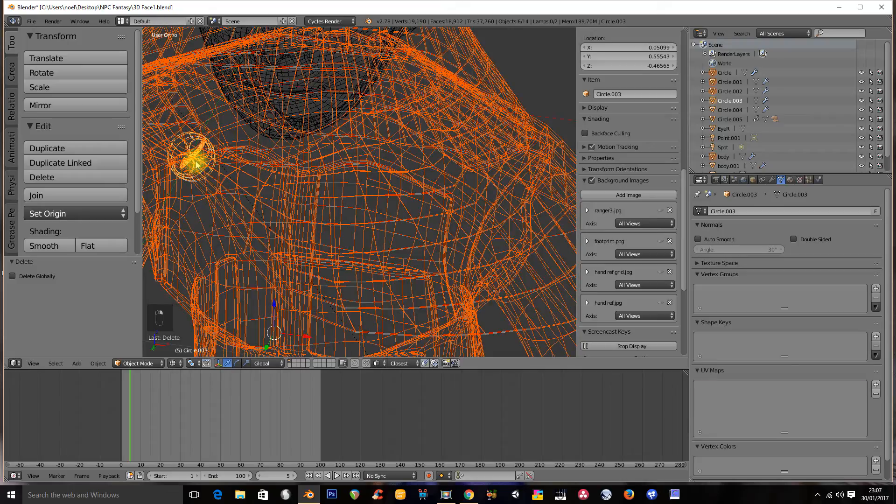
middle_drag(190, 152, 286, 144)
scroll(286, 144, down, 4)
middle_drag(314, 190, 364, 164)
shift+right_click(447, 96)
shift+right_click(447, 95)
middle_drag(447, 96, 423, 273)
shift+right_click(426, 269)
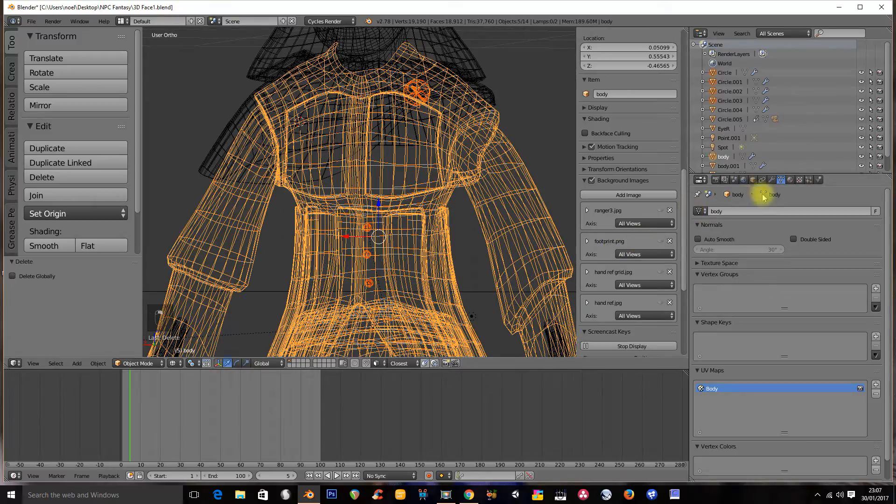
Join the selected buttons and brooch pieces into the body mesh and remove the body's Subsurf modifier
click(772, 180)
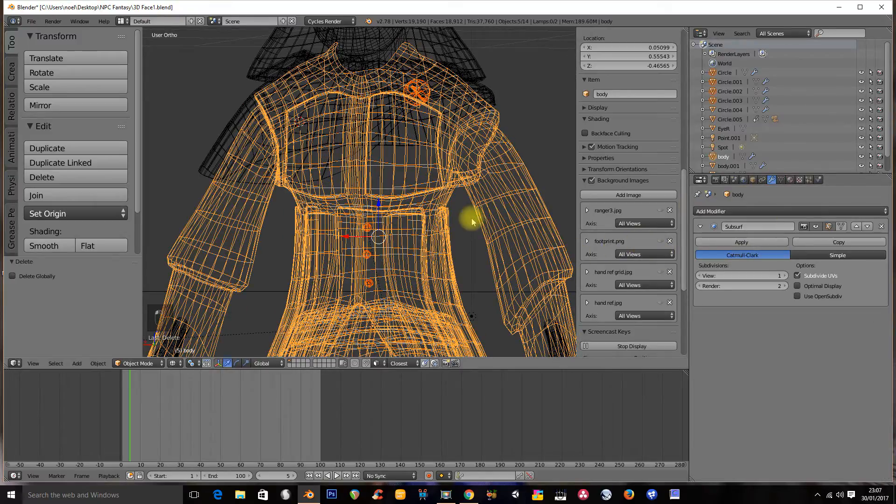
key(ctrl+j)
mouse_move(353, 210)
middle_down()
mouse_move(390, 219)
mouse_move(349, 234)
mouse_move(407, 234)
mouse_move(373, 236)
mouse_move(388, 225)
middle_up()
key(z)
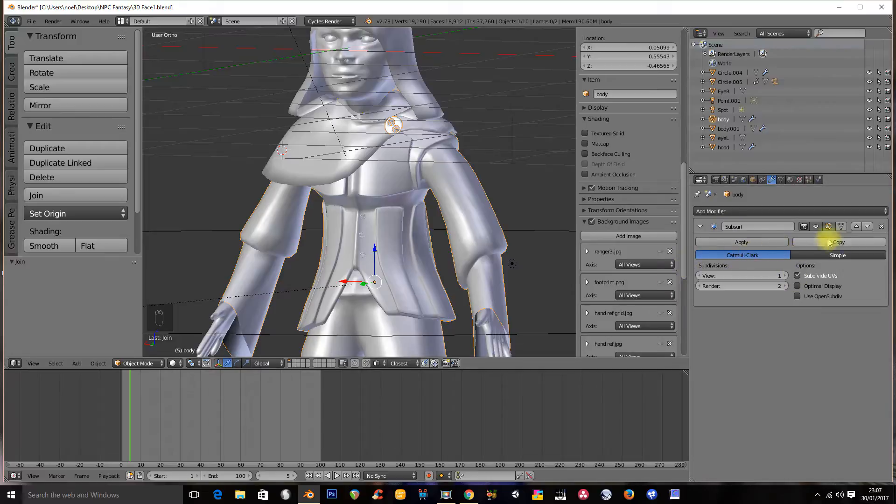
click(881, 226)
middle_drag(378, 214, 301, 192)
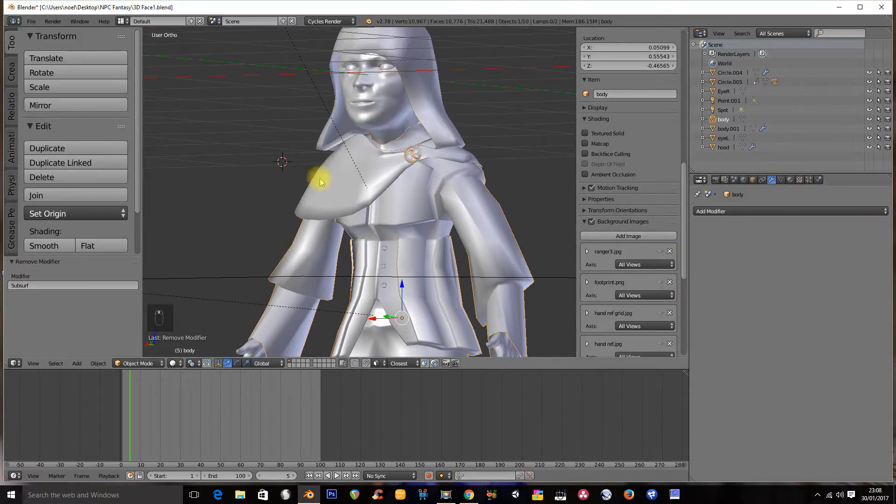
Apply the hood's Solidify modifier and join the hood into the body mesh
right_click(321, 182)
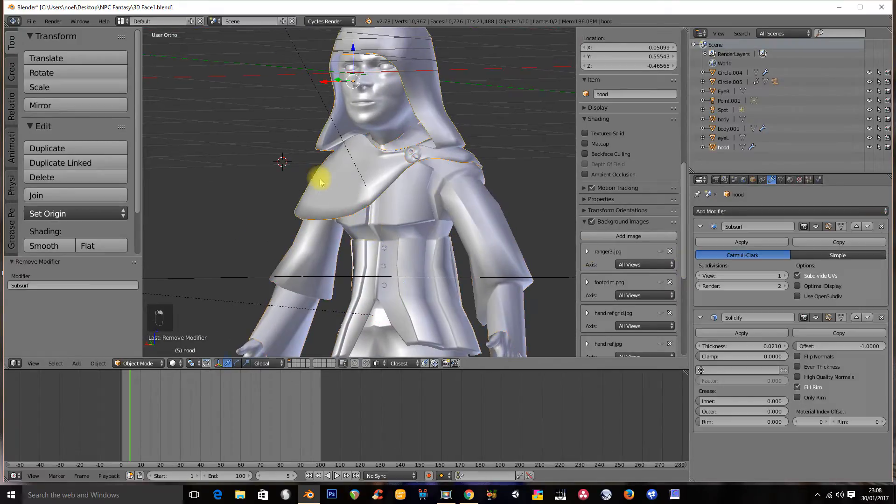
click(737, 334)
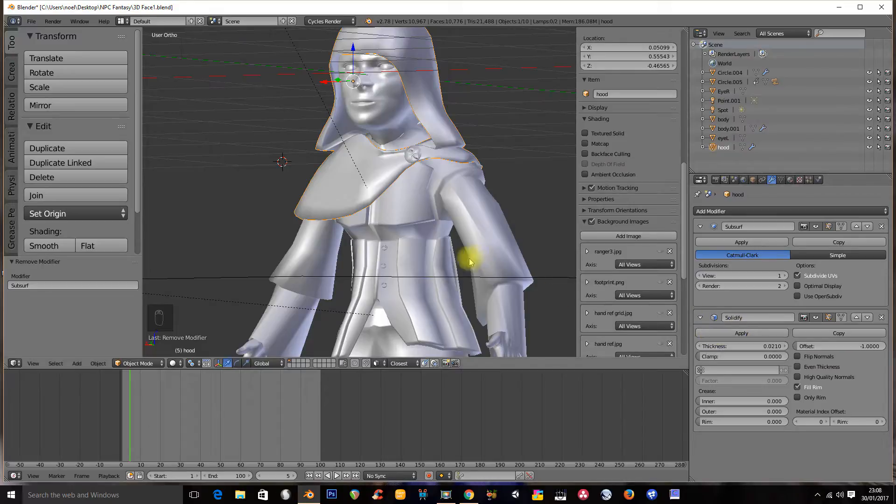
click(741, 335)
middle_drag(368, 205, 387, 206)
right_click(408, 202)
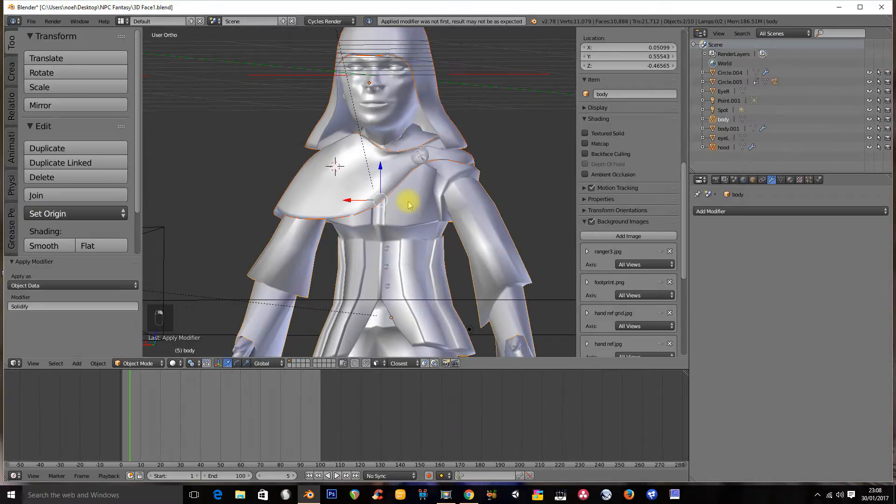
key(ctrl+j)
Join the separate body.001 mesh with the hands into the main body mesh
middle_drag(408, 201, 385, 189)
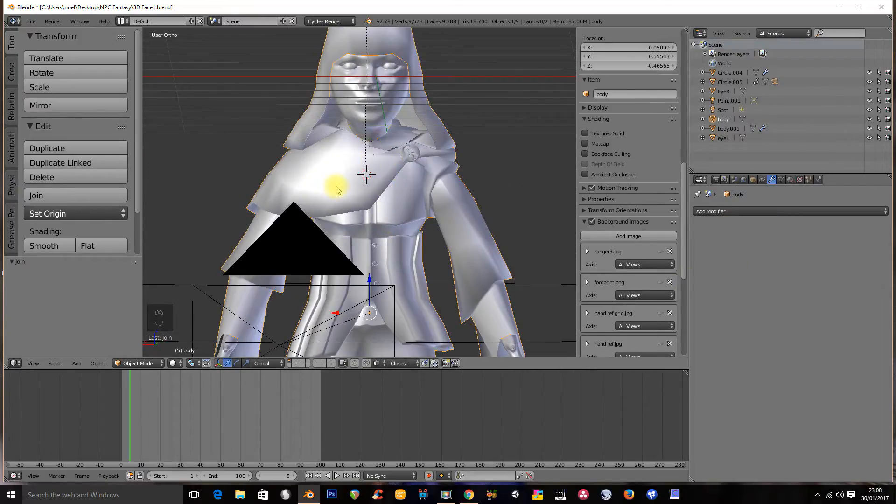
key(z)
mouse_move(330, 188)
middle_down()
mouse_move(356, 180)
mouse_move(330, 194)
middle_up()
key(z)
scroll(338, 201, down, 2)
scroll(338, 201, up, 2)
right_click(475, 306)
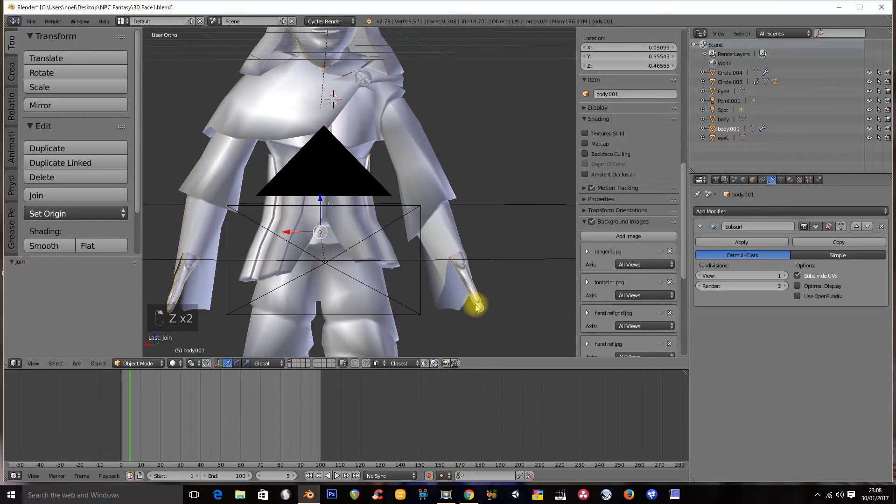
shift+middle_drag(488, 184, 523, 238)
shift+right_click(426, 188)
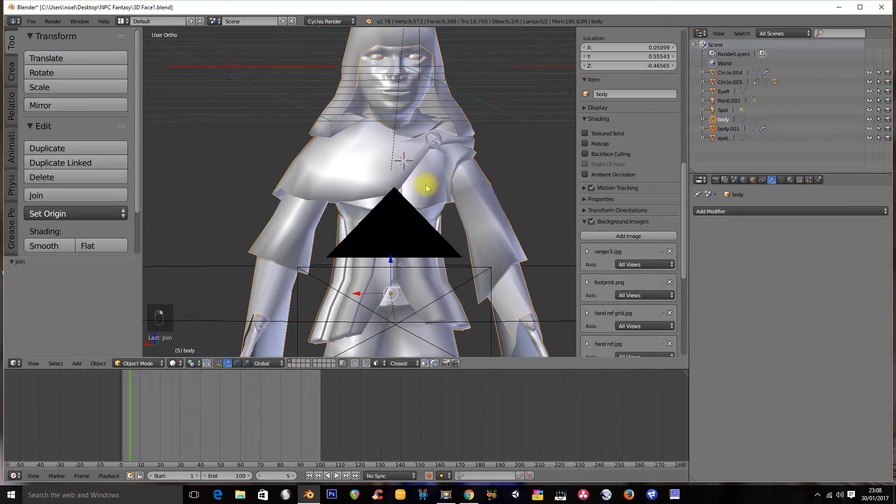
key(ctrl+j)
scroll(424, 184, down, 4)
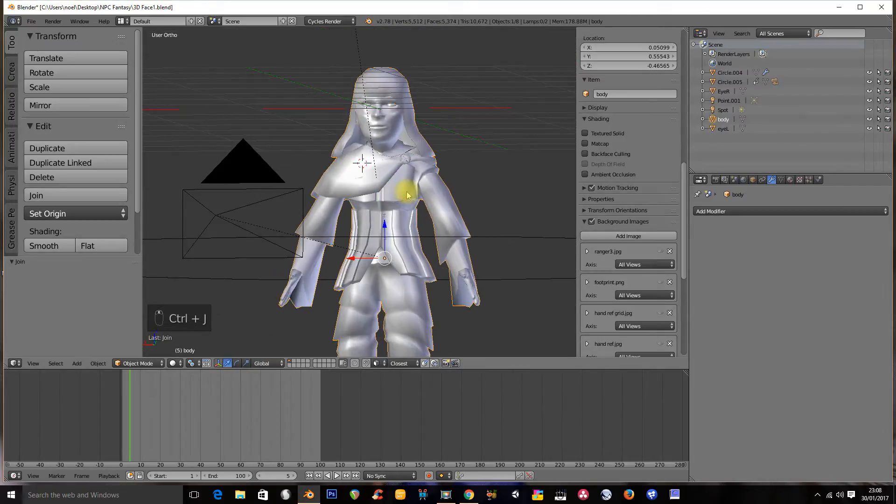
Save the scene as a new file named 3D Face2.blend in the NPC Fantasy folder
key(Up)
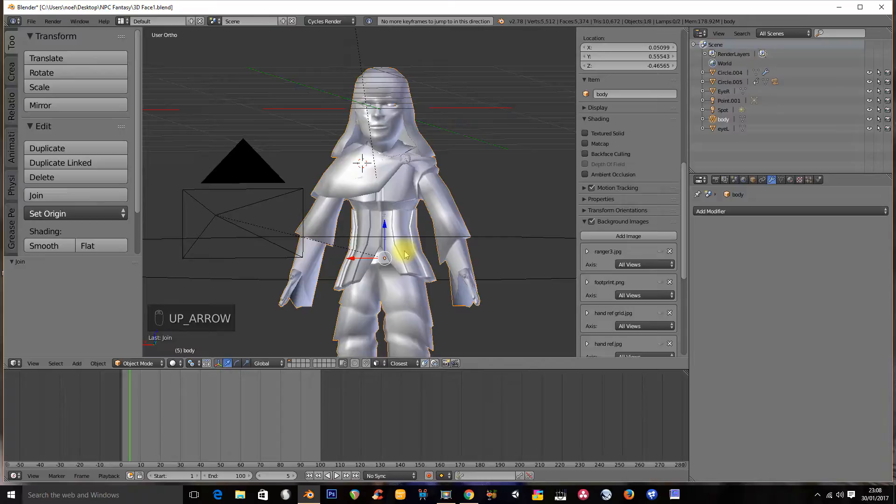
key(ctrl+KP_1)
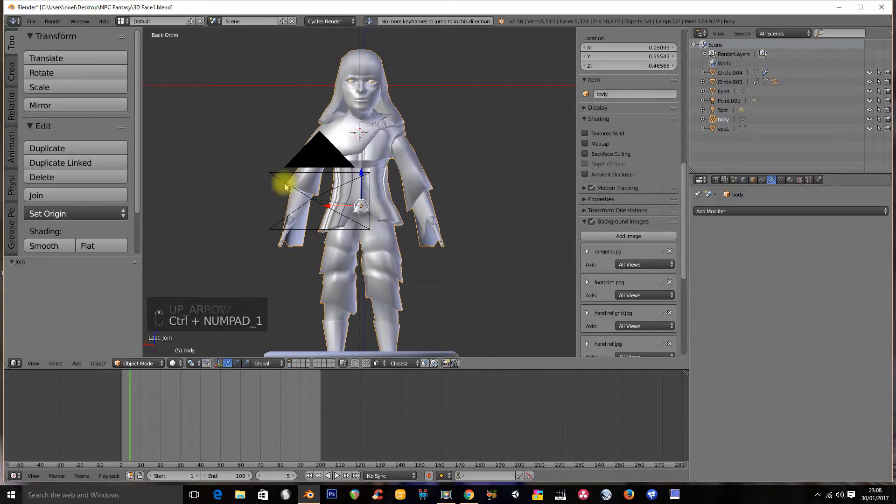
click(32, 21)
click(62, 102)
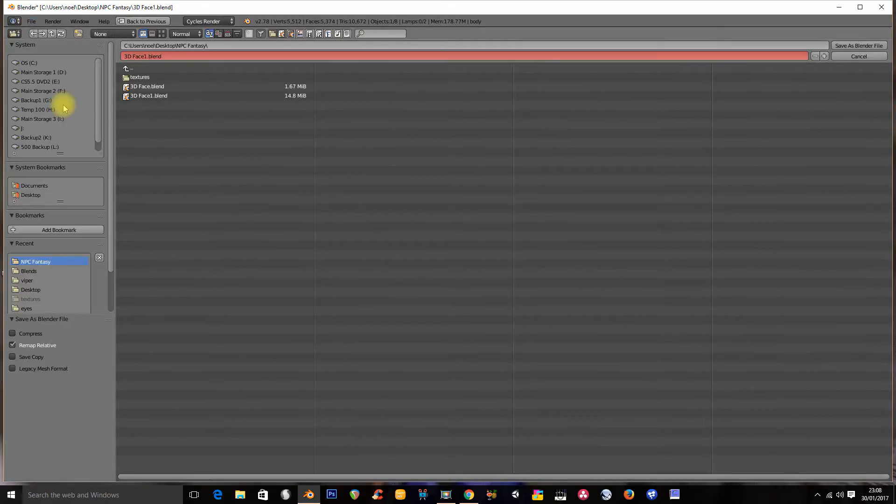
click(146, 56)
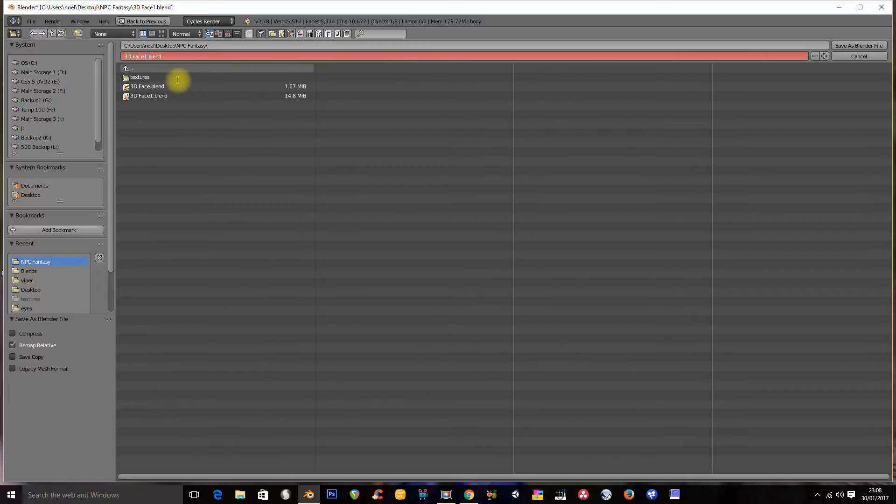
text(2)
key(Return)
key(Return)
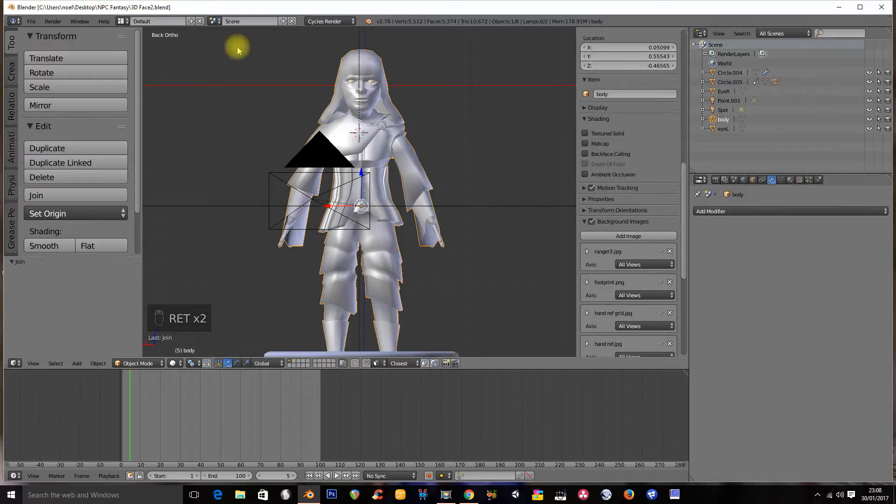
Render the current frame to examine the joined character's textures, and return to the 3D view
key(F12)
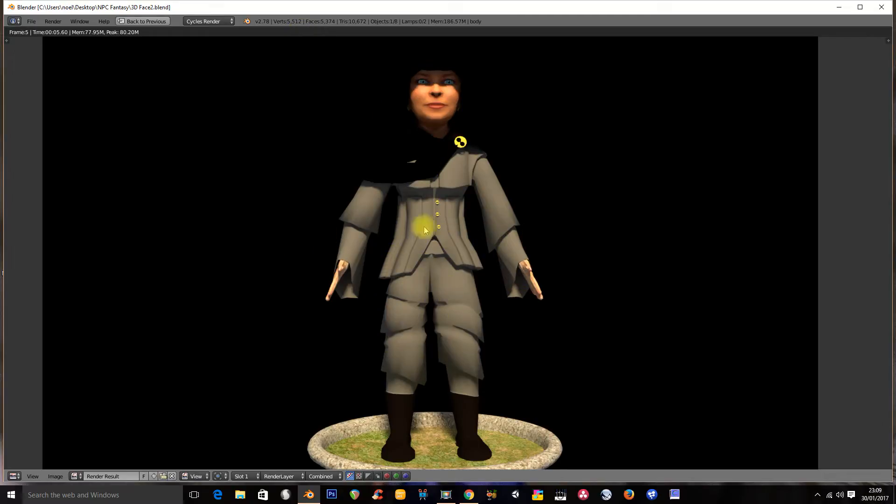
key(Escape)
middle_drag(430, 226, 400, 261)
key(ctrl+Up)
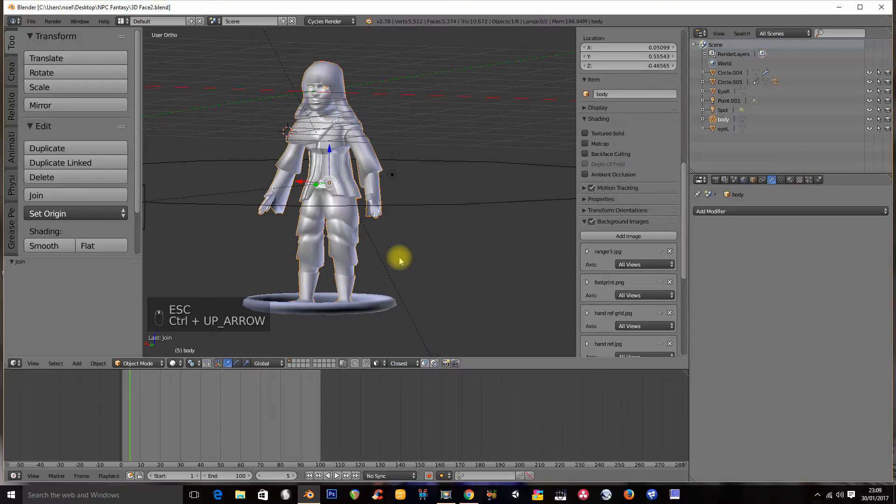
Enlarge the timeline area, turn it into a Node Editor, and display the body's material slots
drag(400, 372, 399, 270)
middle_drag(400, 252, 425, 227)
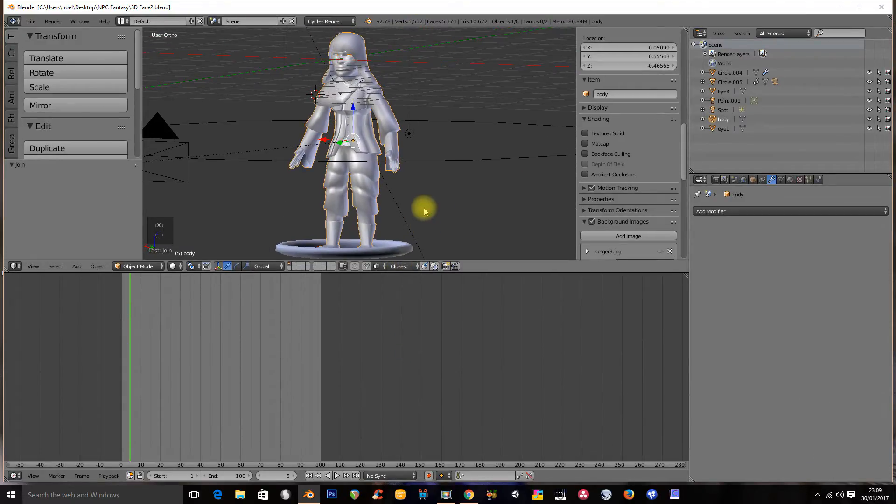
click(791, 180)
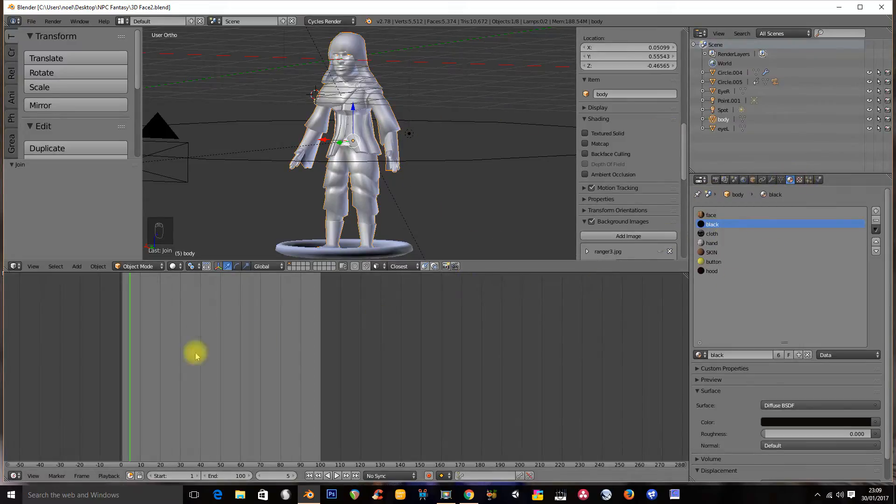
click(15, 476)
click(39, 363)
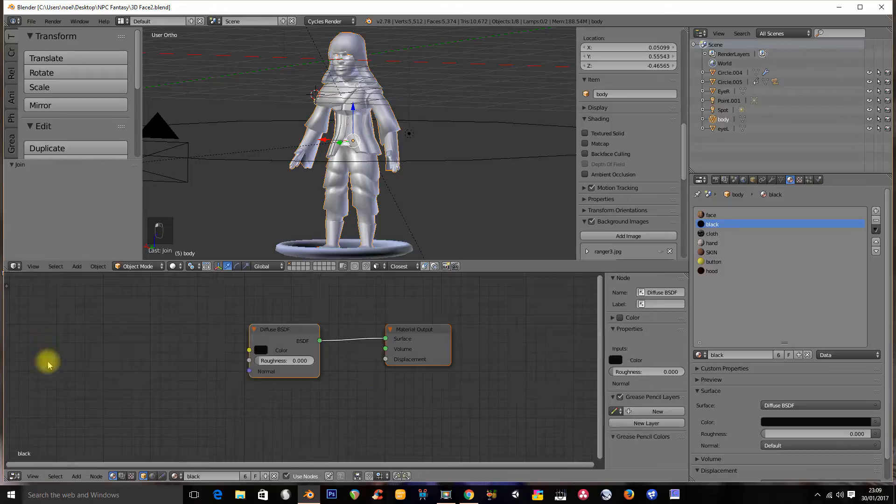
scroll(340, 367, up, 3)
middle_drag(295, 370, 290, 369)
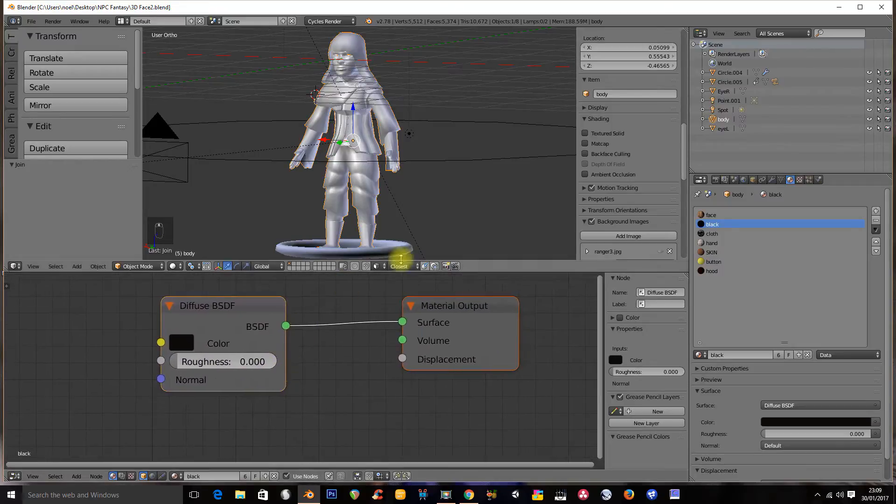
Check the body's list of UV maps and examine the face material's node setup
click(781, 180)
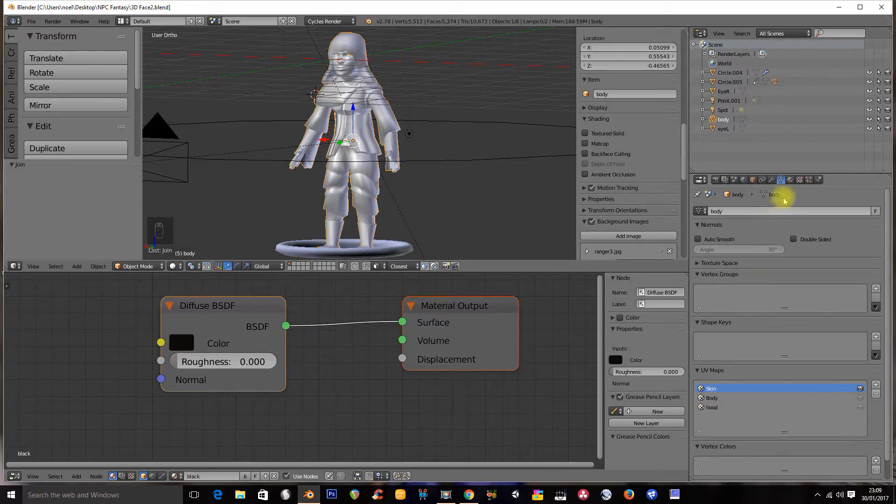
click(790, 179)
click(728, 214)
middle_drag(133, 331, 197, 330)
scroll(187, 340, down, 2)
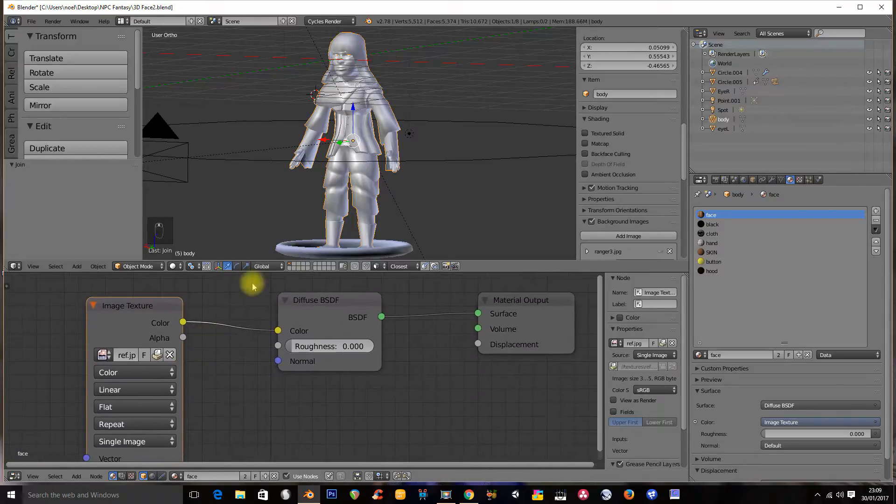
Switch the 3D view to Rendered shading and frame the face material's nodes
click(174, 266)
click(192, 204)
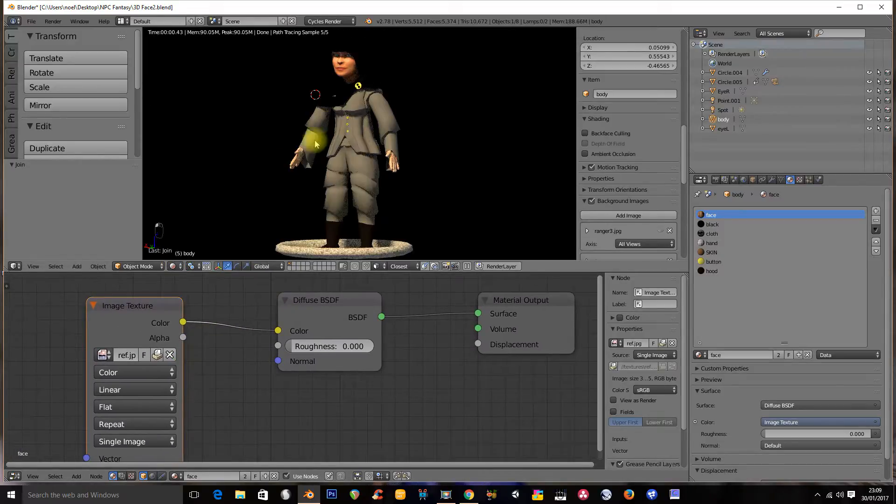
middle_drag(183, 377, 244, 371)
scroll(205, 374, down, 2)
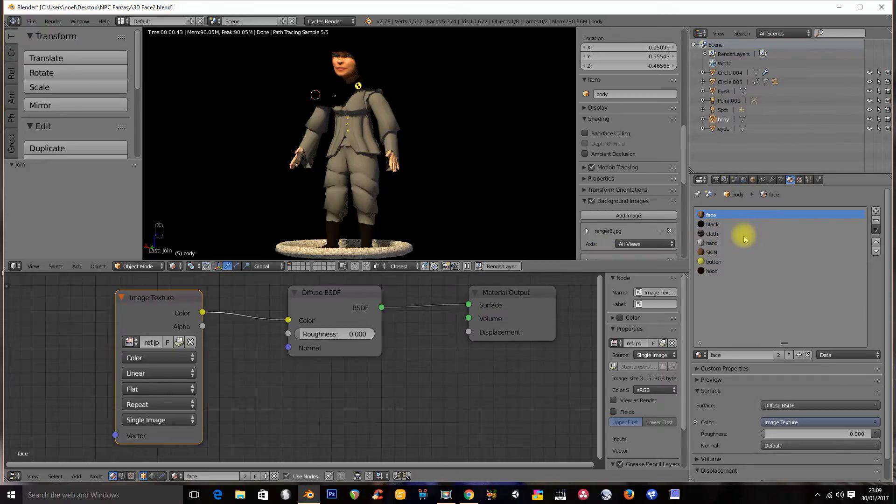
In the hood material, add a UV Map node set to hood and link it to the Image Texture's Vector input
click(711, 271)
middle_drag(291, 329, 251, 339)
scroll(308, 353, down, 5)
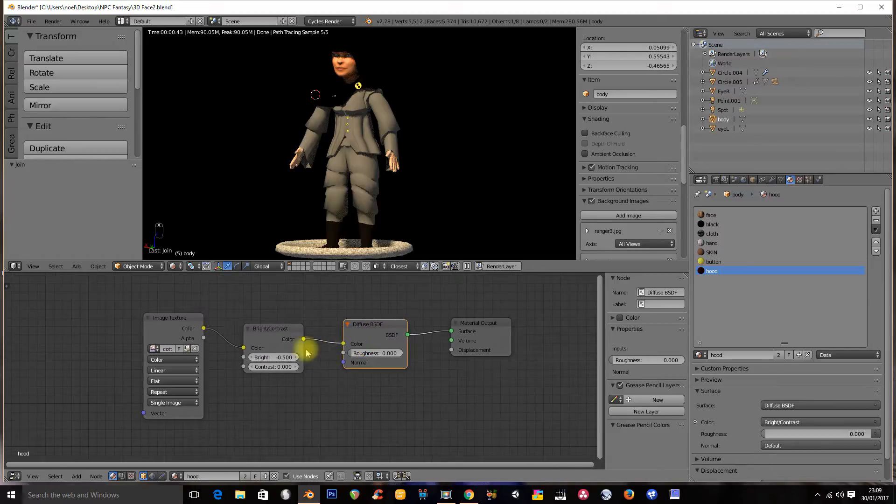
middle_drag(306, 354, 349, 350)
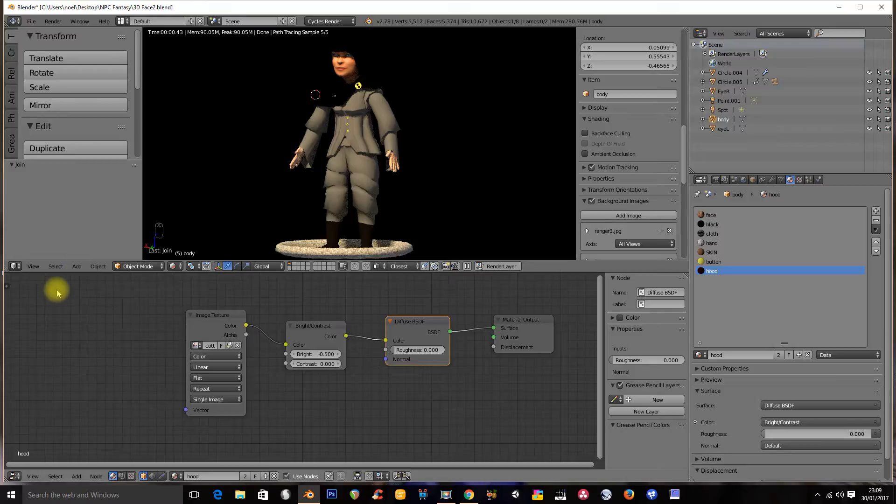
key(shift+a)
mouse_move(50, 350)
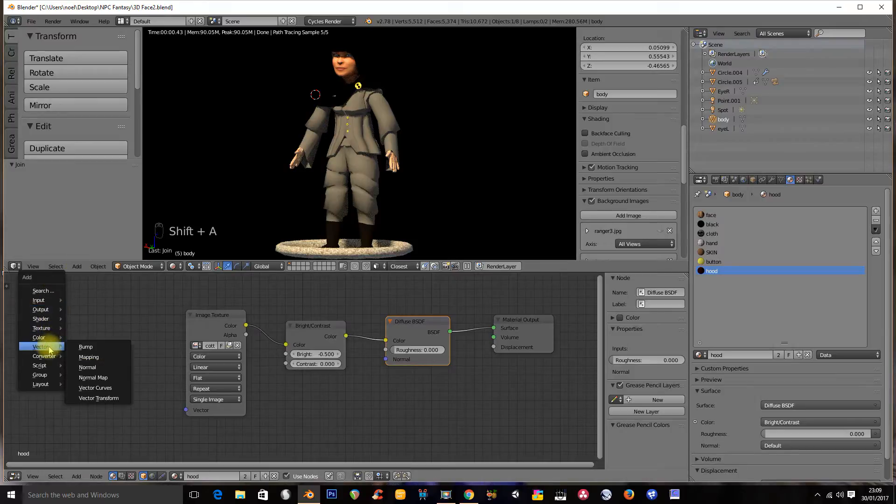
mouse_move(46, 302)
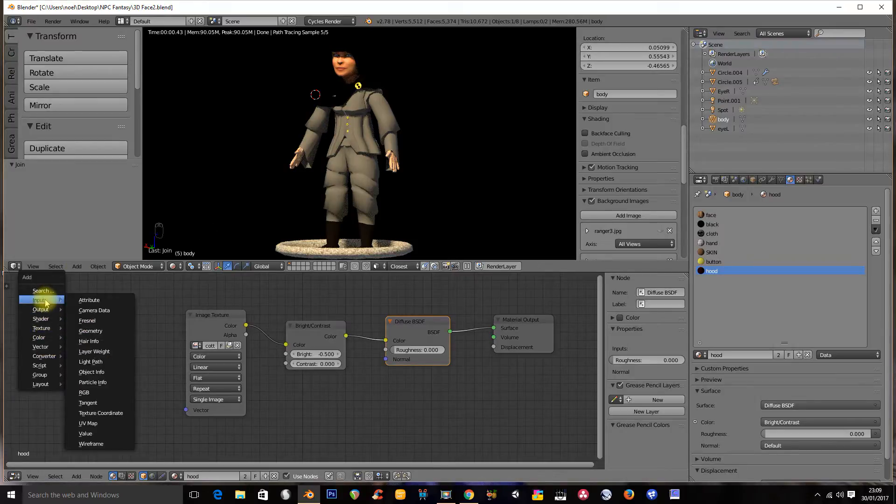
click(93, 423)
click(77, 361)
drag(141, 376, 186, 411)
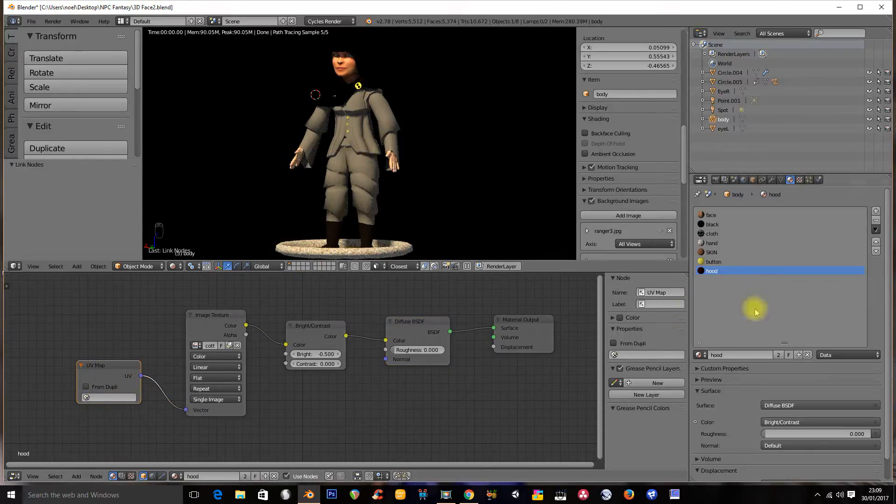
click(112, 397)
click(96, 318)
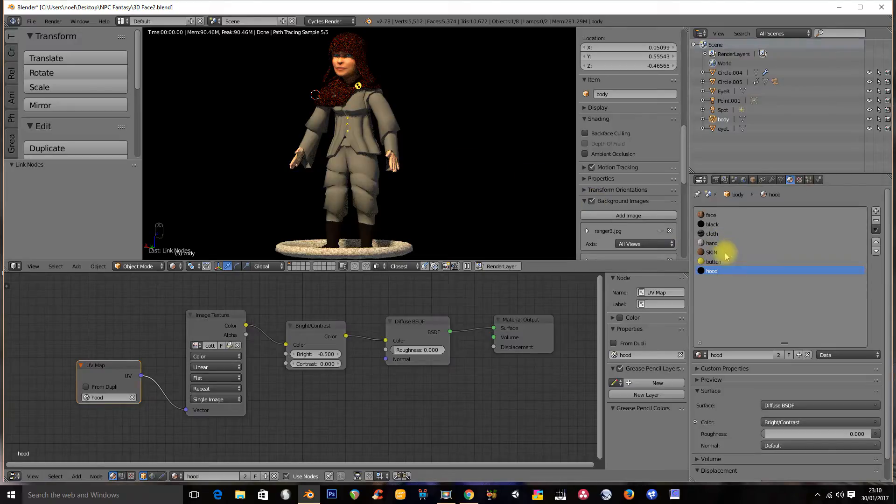
In the cloth material, move the Image Texture and Material Output nodes closer to the Diffuse BSDF node
click(712, 234)
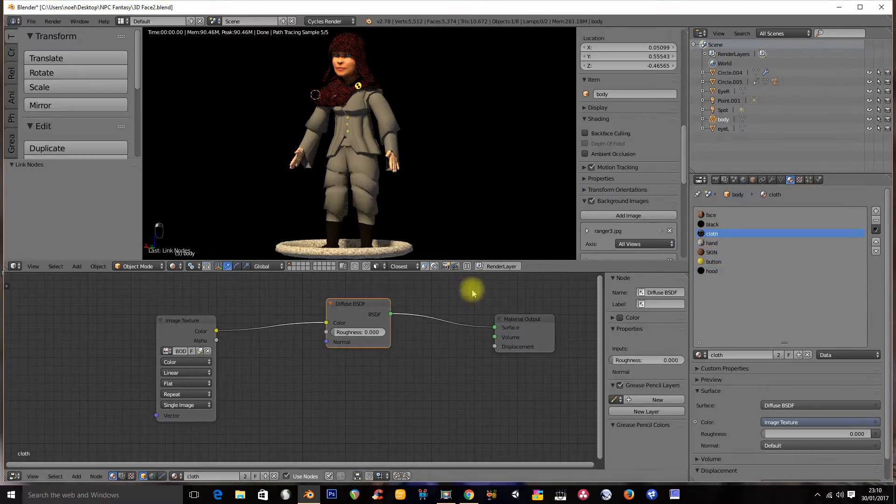
drag(184, 324, 244, 317)
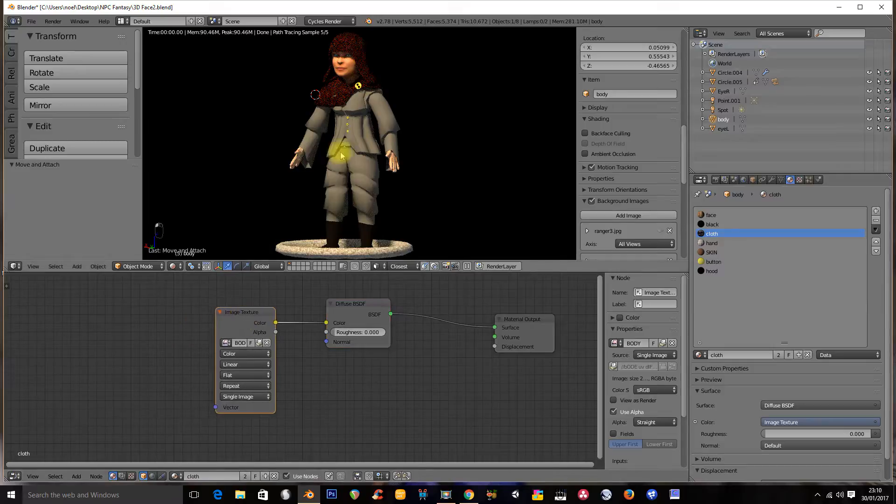
drag(532, 321, 467, 312)
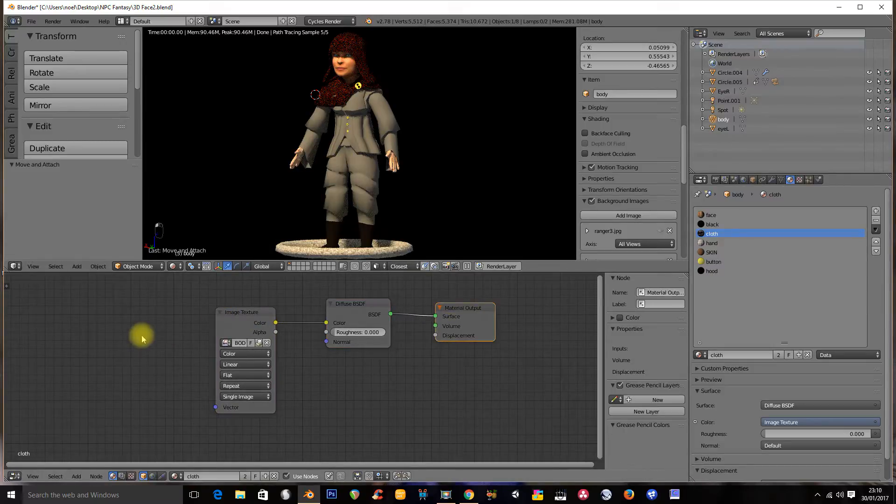
Add a UV Map node set to Body in the cloth material and link it to the Image Texture's Vector input
key(shift+a)
mouse_move(151, 336)
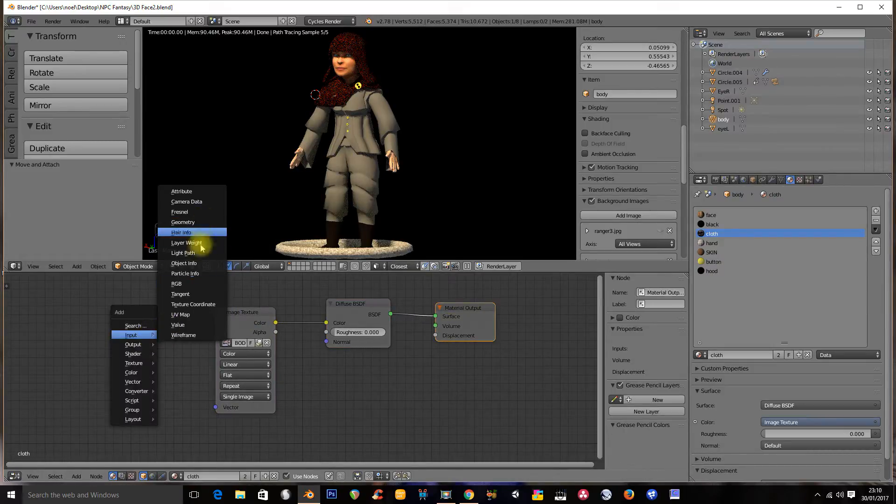
click(180, 315)
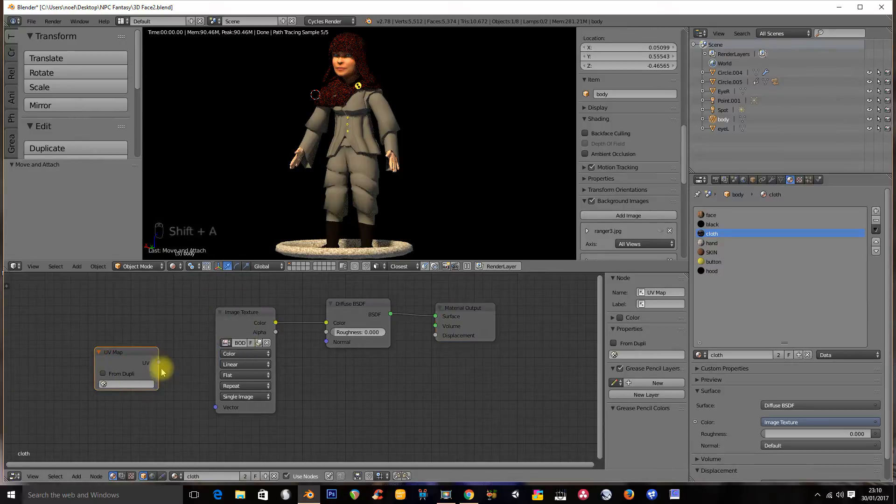
drag(157, 364, 215, 407)
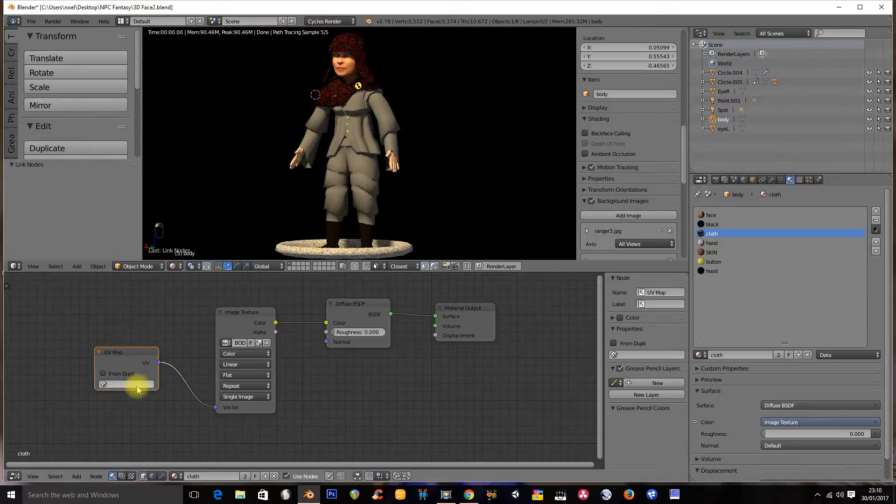
click(131, 383)
click(124, 397)
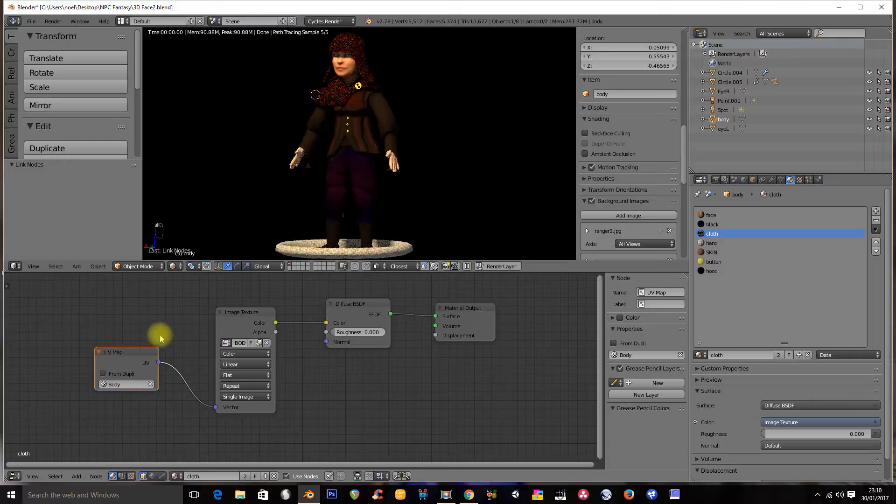
Examine the rendered character up close and check the body mesh's list of UV maps against the cloth material's UV Map node
mouse_move(353, 163)
middle_down()
mouse_move(367, 165)
mouse_move(372, 210)
mouse_move(367, 199)
mouse_move(333, 200)
mouse_move(344, 176)
middle_up()
scroll(361, 136, up, 4)
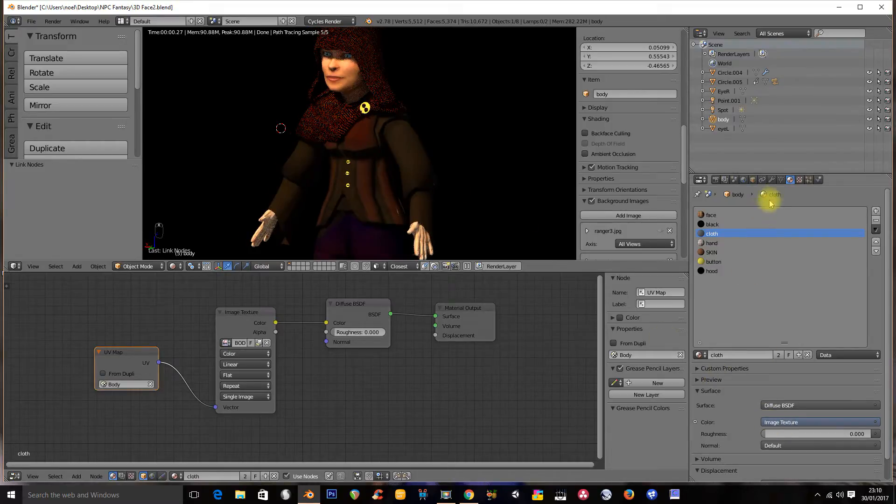
click(780, 181)
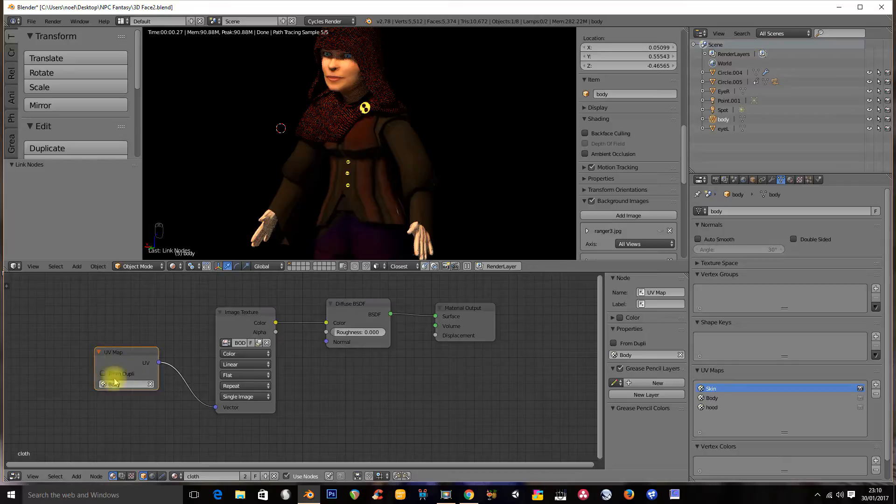
middle_drag(329, 179, 365, 186)
middle_drag(326, 124, 298, 198)
key(ctrl+KP_1)
scroll(329, 178, down, 3)
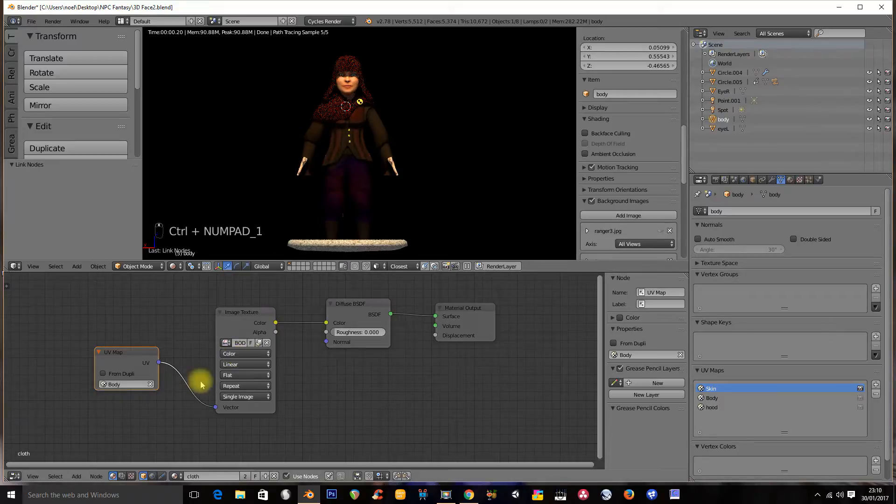
Move the cloth material's UV Map node closer to the Image Texture node and enlarge the 3D view
drag(123, 356, 138, 349)
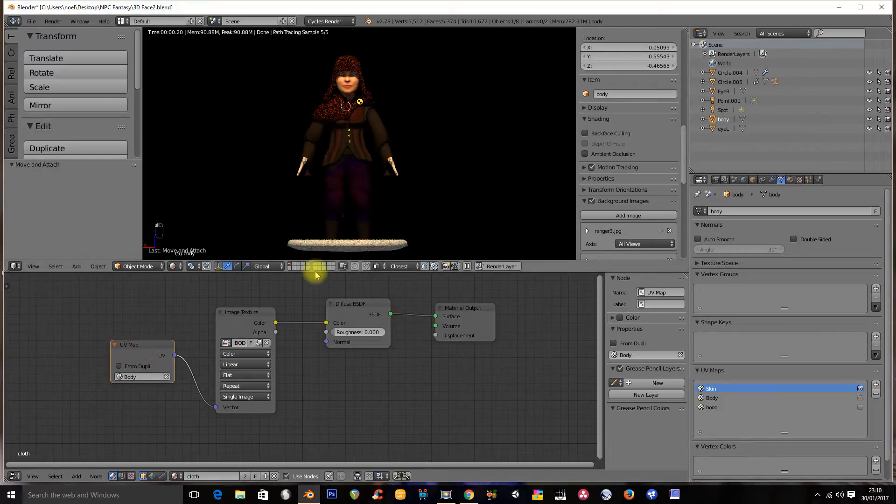
drag(315, 272, 337, 397)
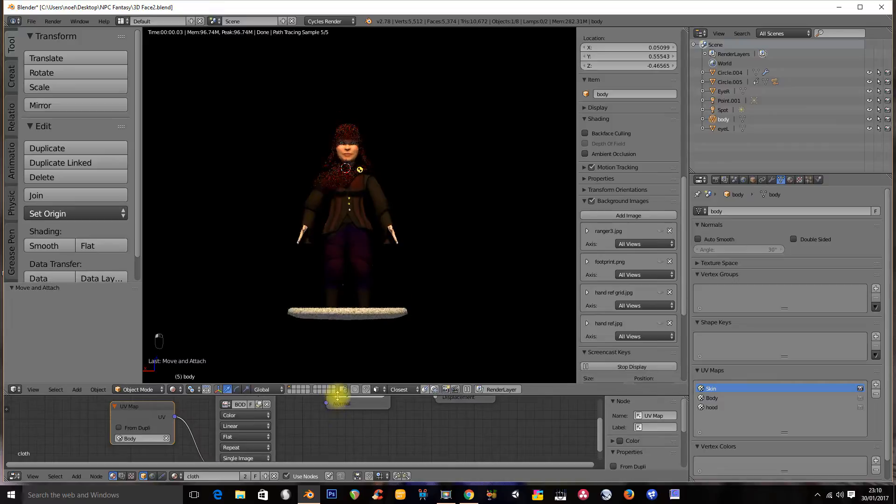
scroll(392, 256, up, 2)
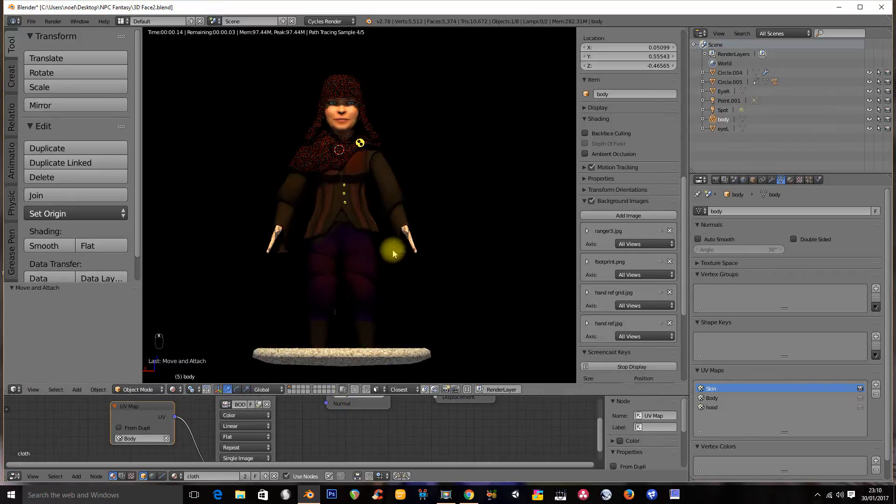
Switch the 3D view to Solid shading and show the character in the Back orthographic view
key(z)
key(z)
key(z)
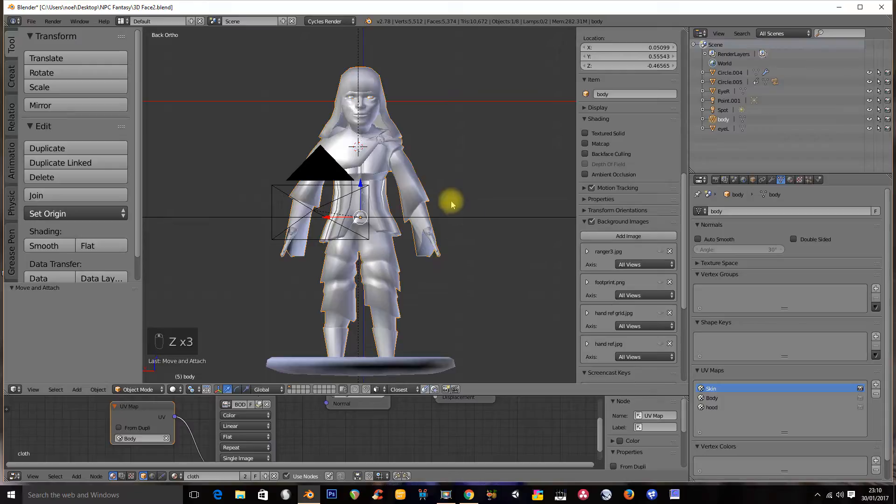
middle_drag(456, 200, 420, 214)
key(ctrl+KP_1)
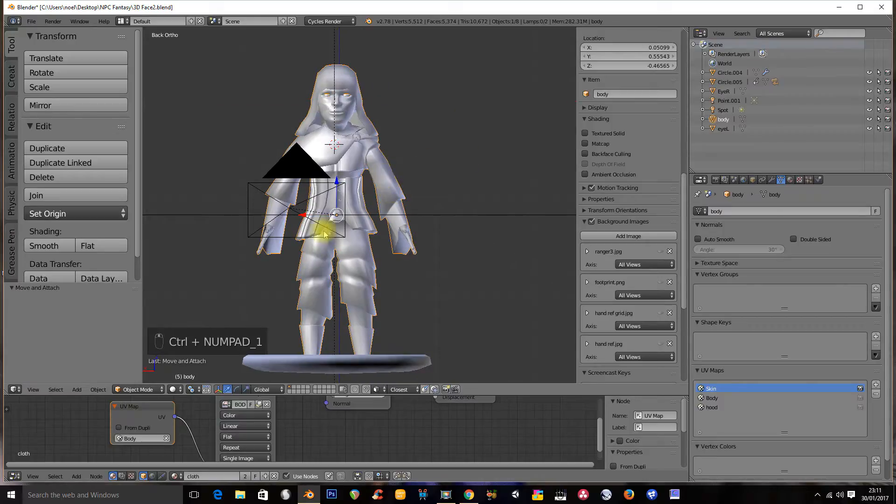
Move the camera and the round base under the character to the second layer
right_click(251, 193)
key(m)
click(382, 236)
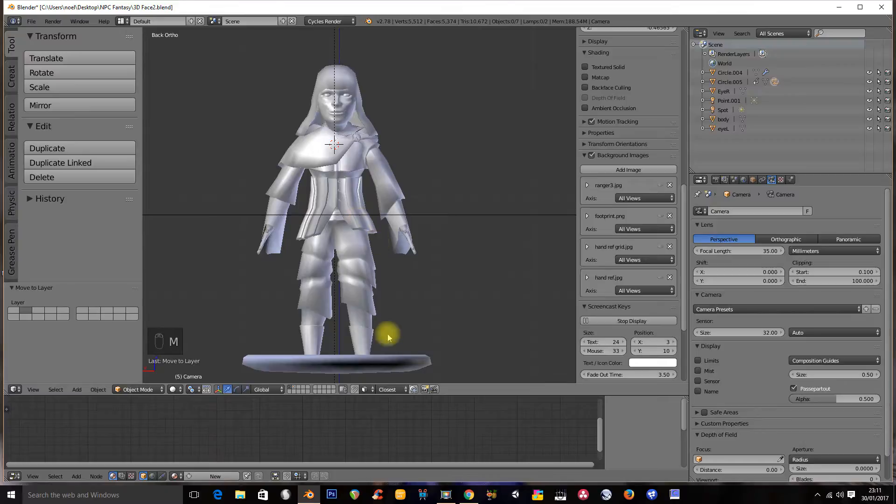
right_click(425, 370)
key(m)
click(426, 370)
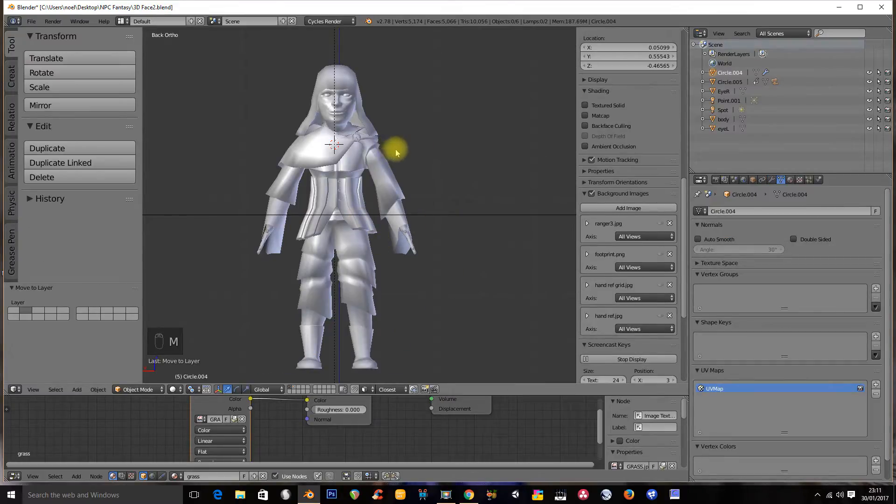
Search the add-ons in User Preferences for "rig", view the details of Rigging: Rigify, and close the preferences
click(31, 22)
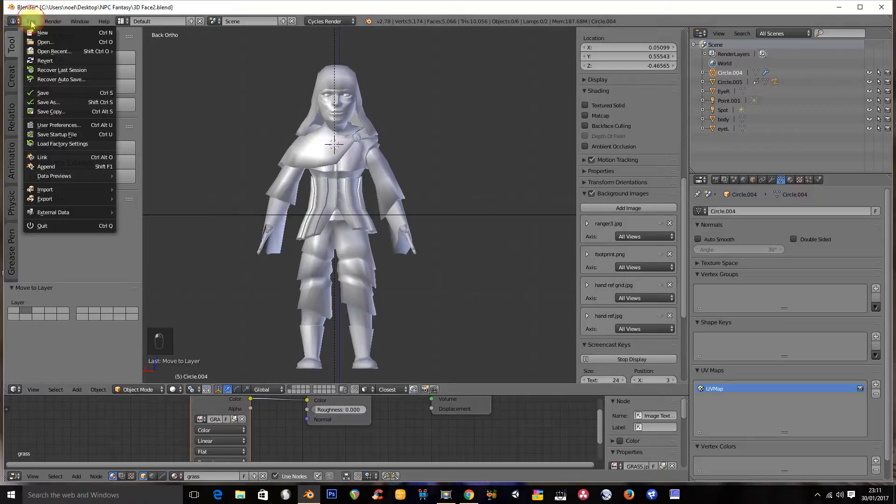
click(70, 124)
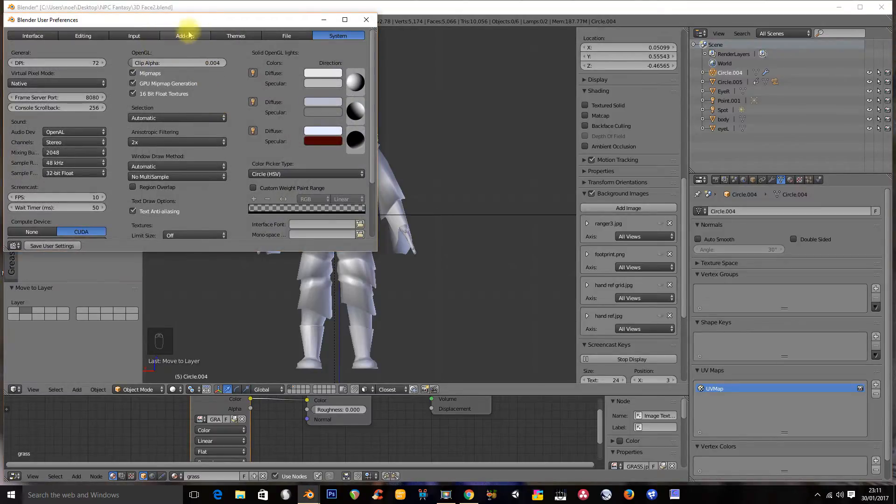
click(185, 36)
text(rig)
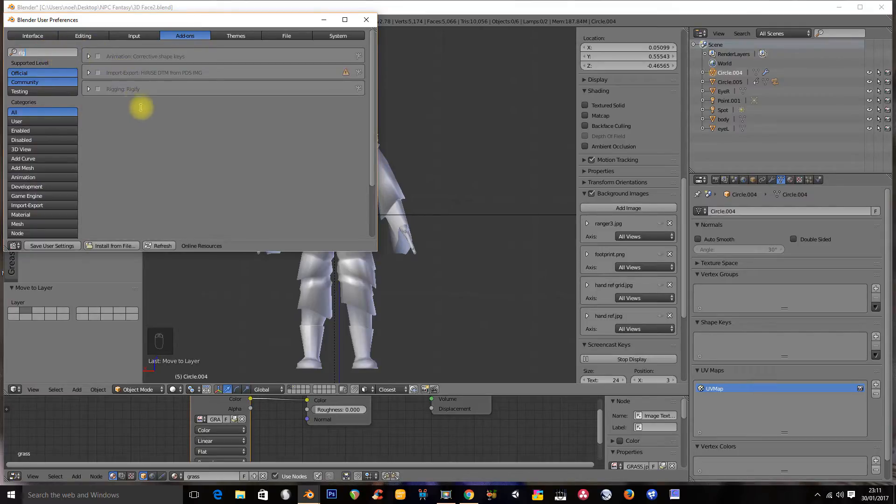
click(89, 89)
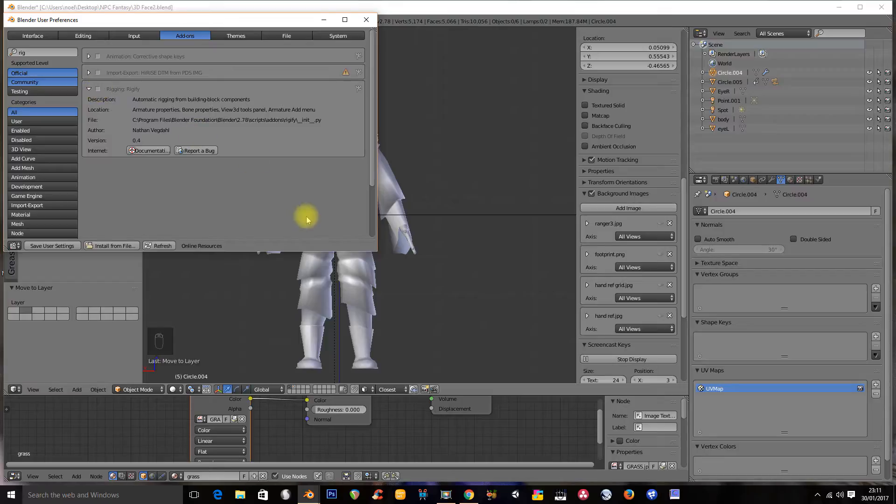
click(366, 19)
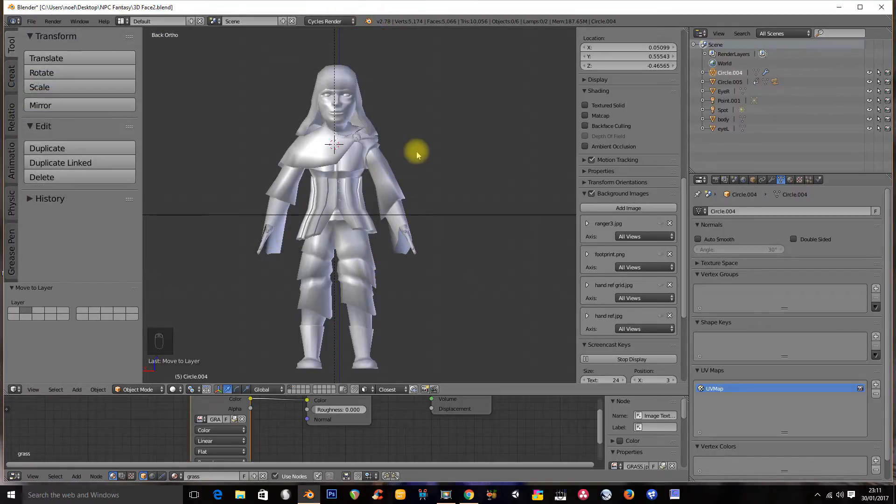
Enlarge the 3D view further and add a single-bone armature at the 3D cursor
key(shift+a)
mouse_move(398, 204)
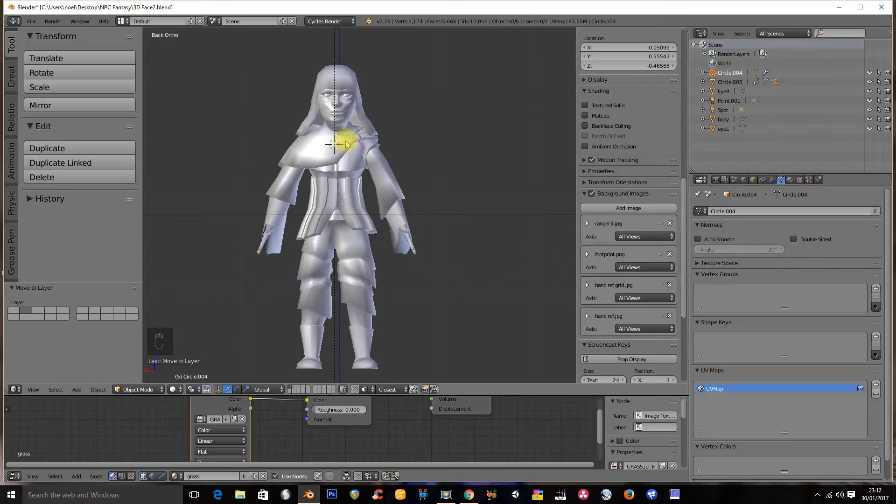
shift+middle_drag(356, 188, 373, 181)
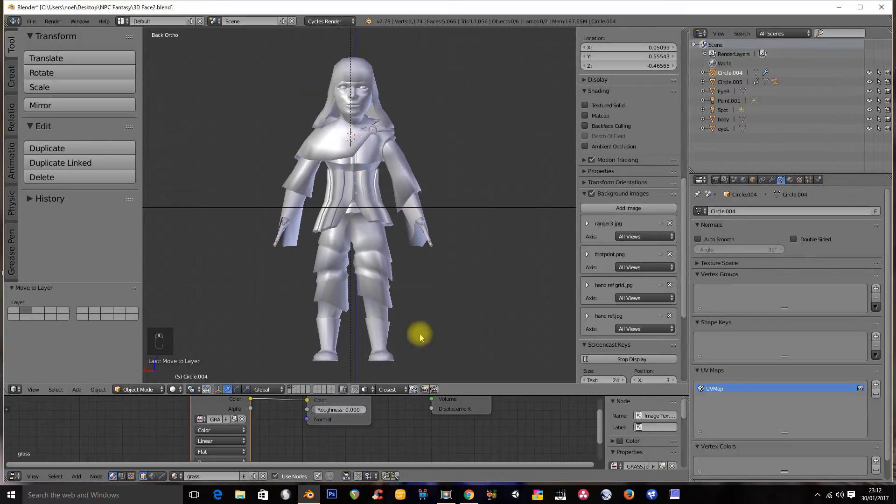
drag(449, 395, 452, 419)
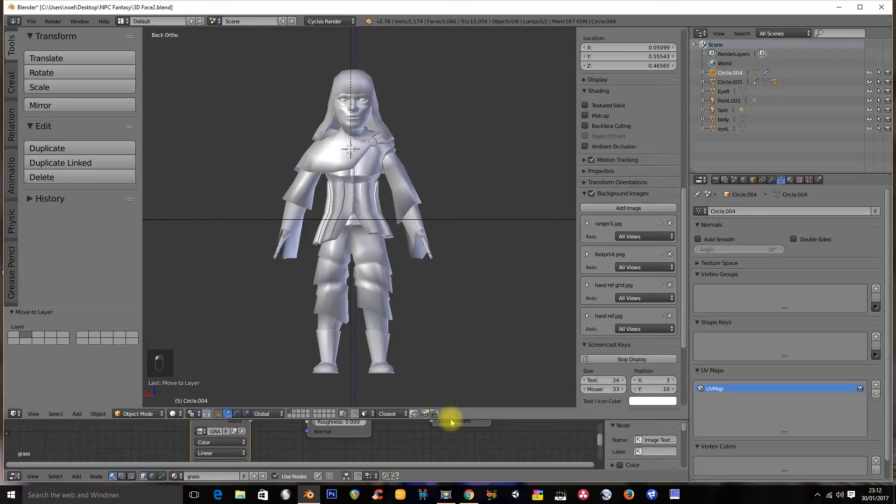
shift+middle_drag(447, 344, 448, 335)
scroll(448, 292, up, 1)
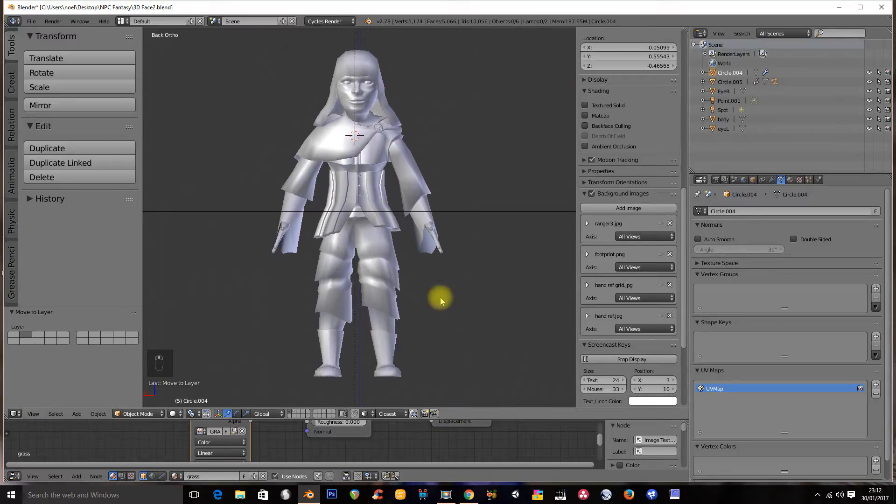
right_click(364, 204)
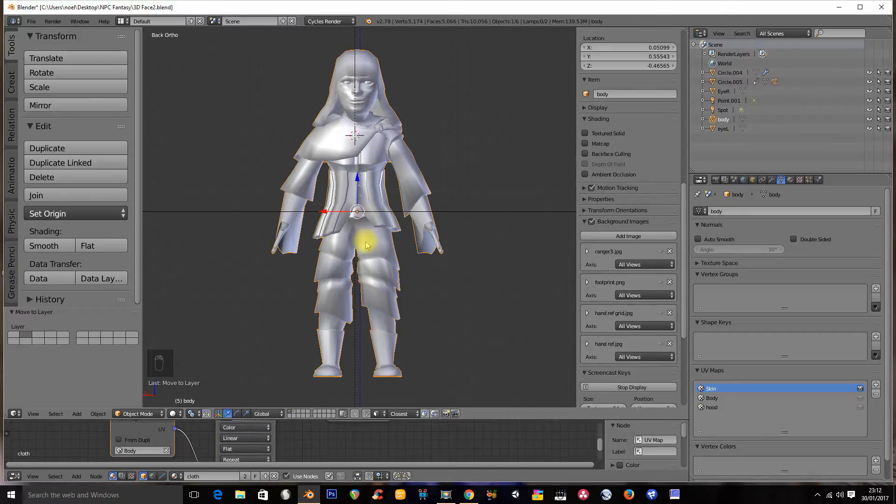
key(shift+a)
mouse_move(366, 294)
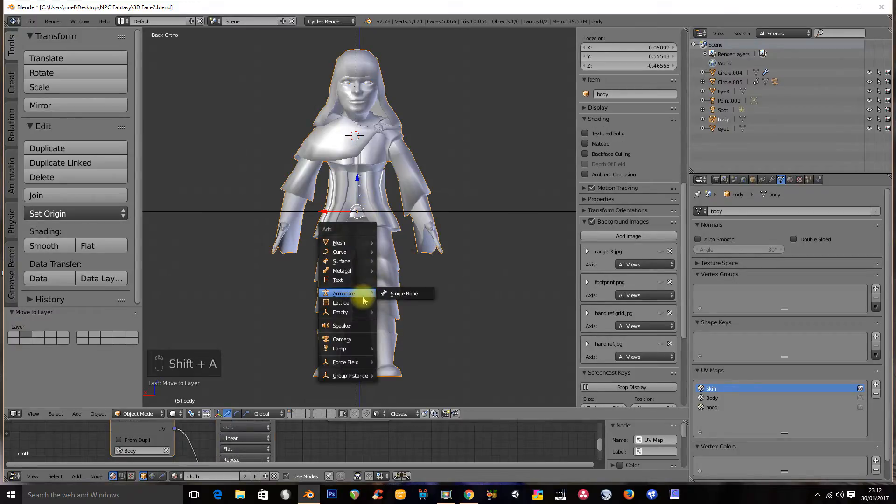
click(399, 295)
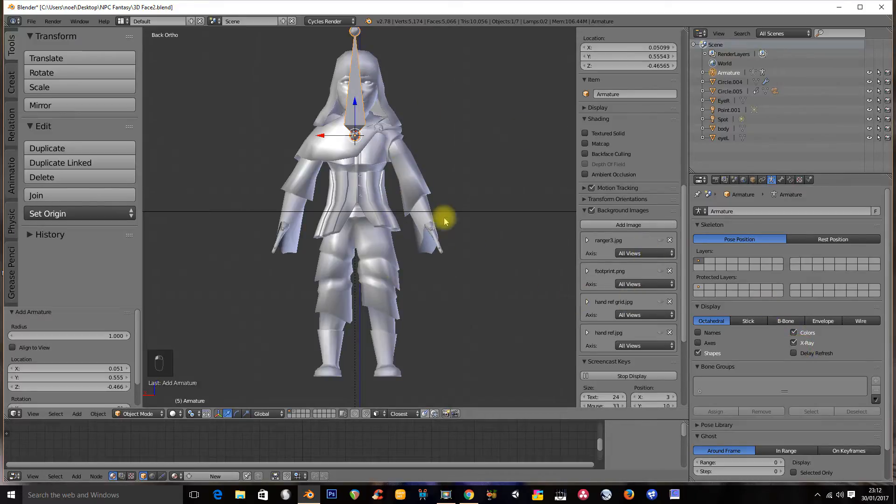
Snap the 3D cursor to the body's origin and snap the armature to the cursor with Offset
key(KP_3)
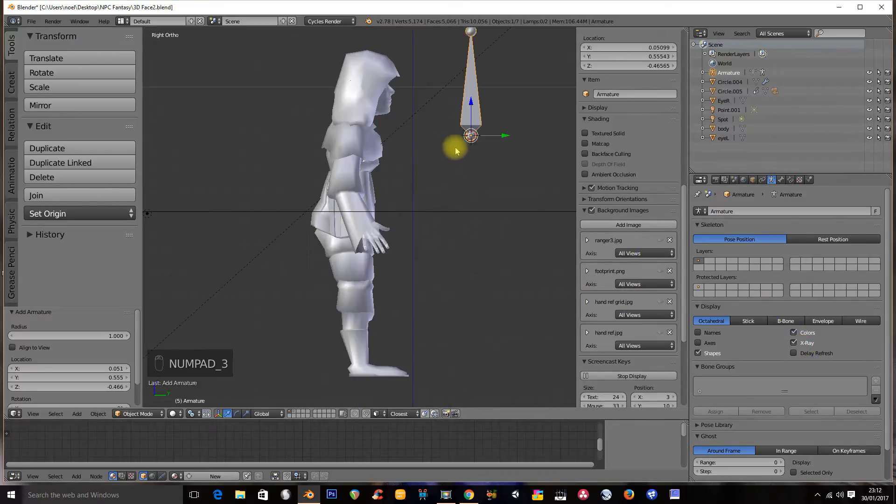
right_click(344, 146)
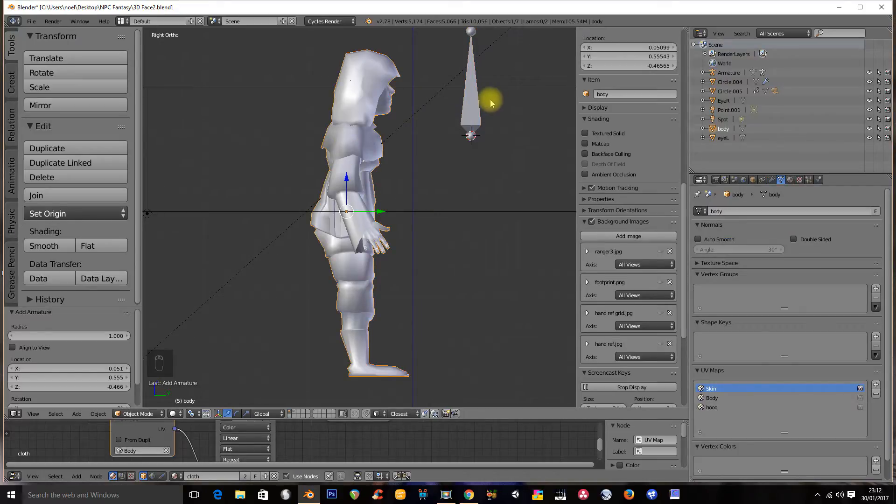
key(shift+s)
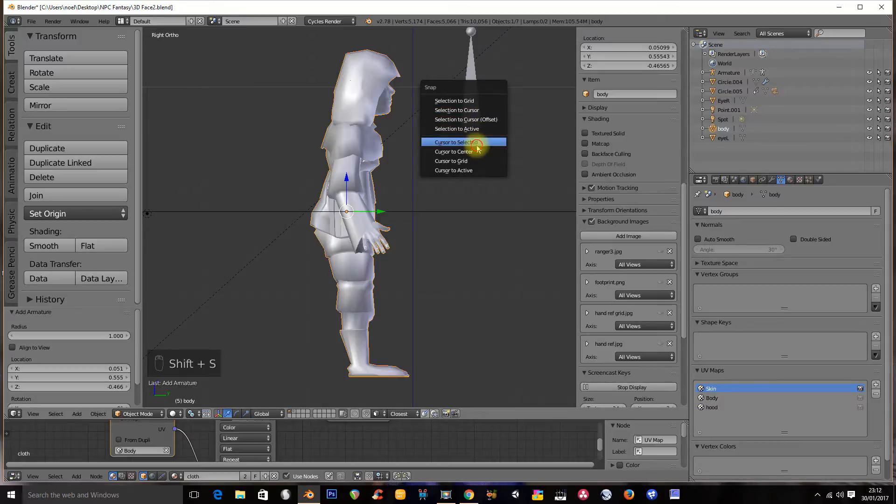
click(476, 143)
right_click(472, 106)
key(shift+s)
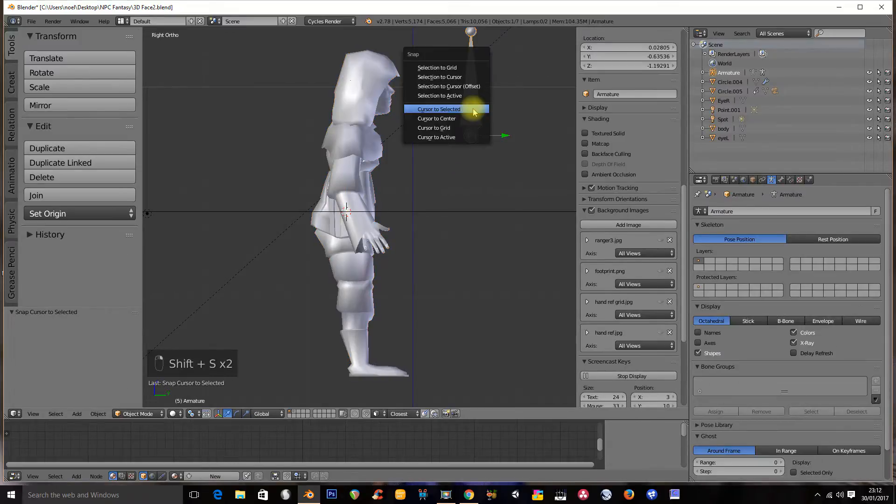
click(455, 87)
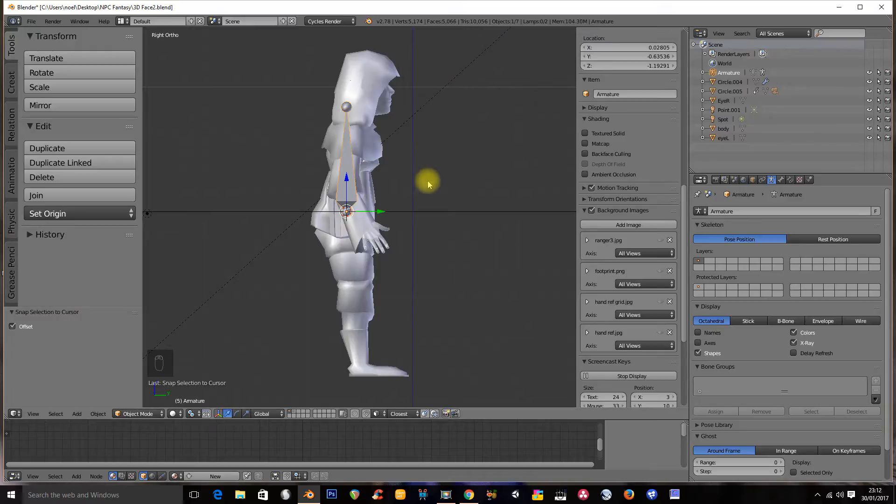
In Edit Mode, shorten the bone by moving its tip along Z by about -0.684, then adjust it by about 0.068 to the waist
key(ctrl+KP_1)
shift+middle_drag(344, 176, 367, 206)
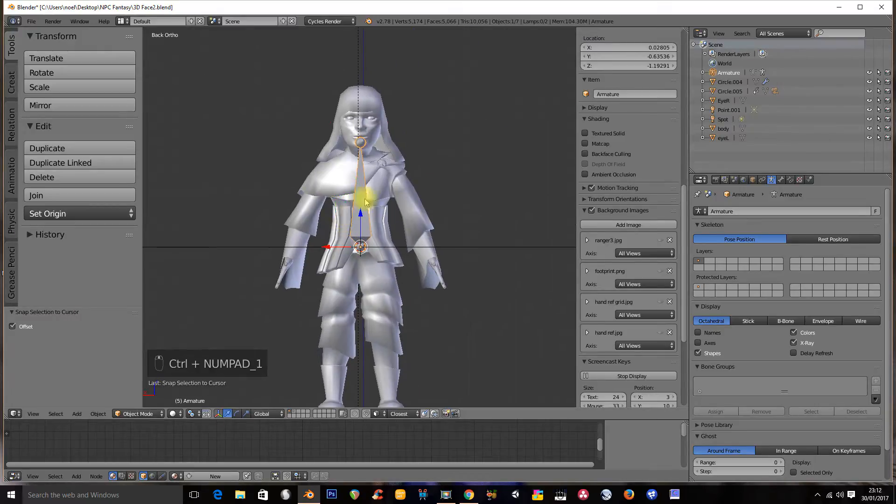
key(Tab)
key(g)
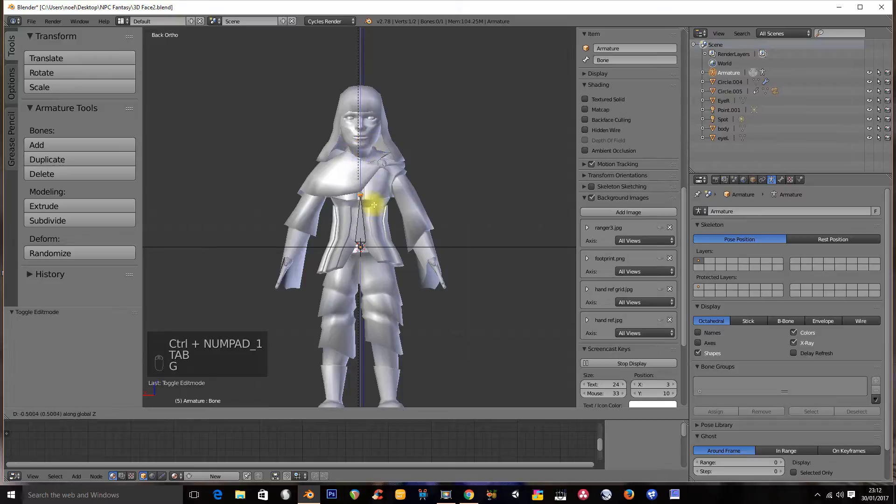
click(374, 217)
scroll(369, 220, up, 5)
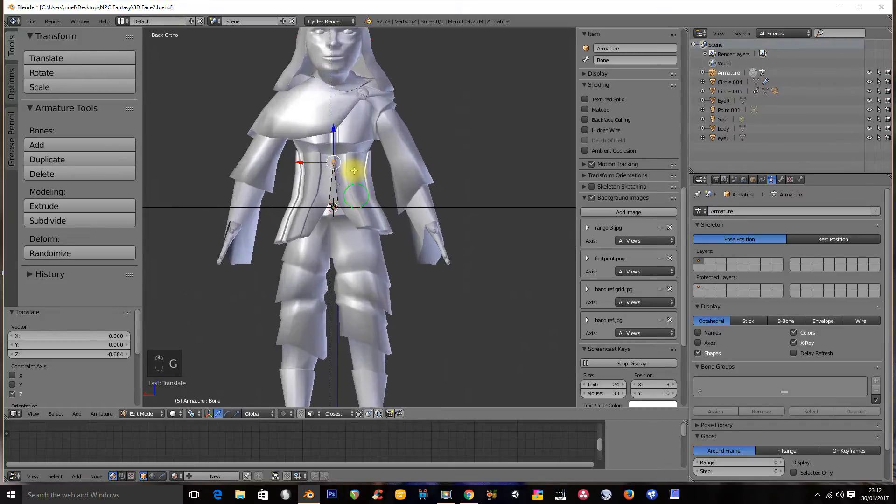
scroll(369, 222, up, 2)
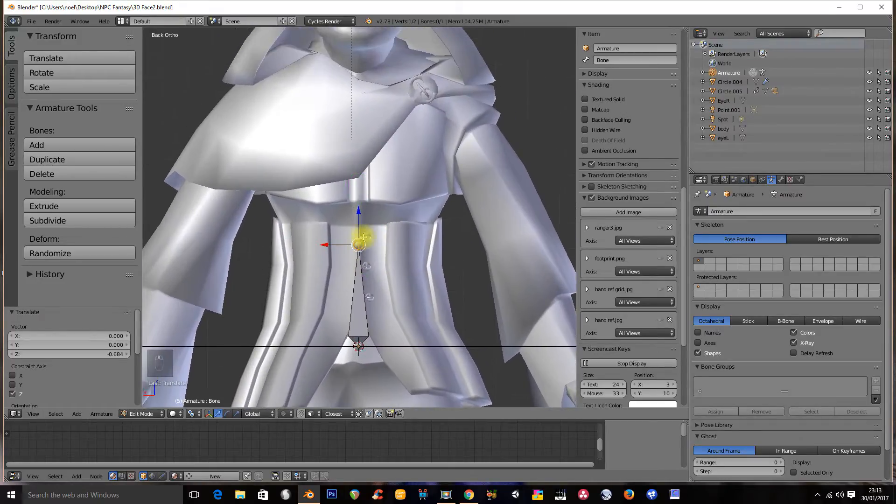
key(g)
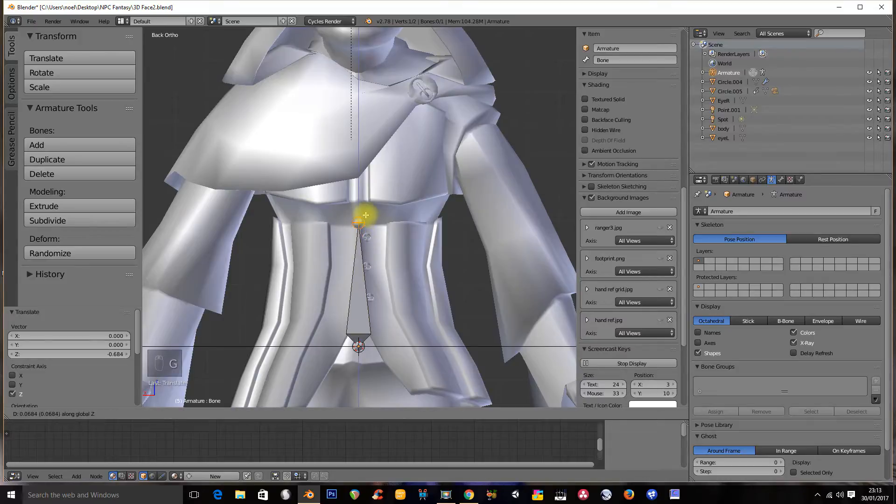
click(365, 215)
Extrude a second bone about 0.48 upward along Z from the waist to the base of the neck
key(e)
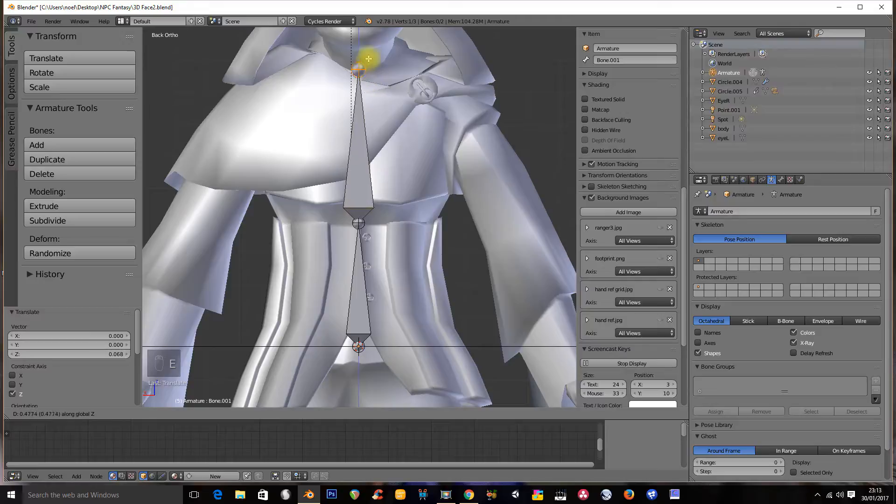
click(370, 58)
key(KP_3)
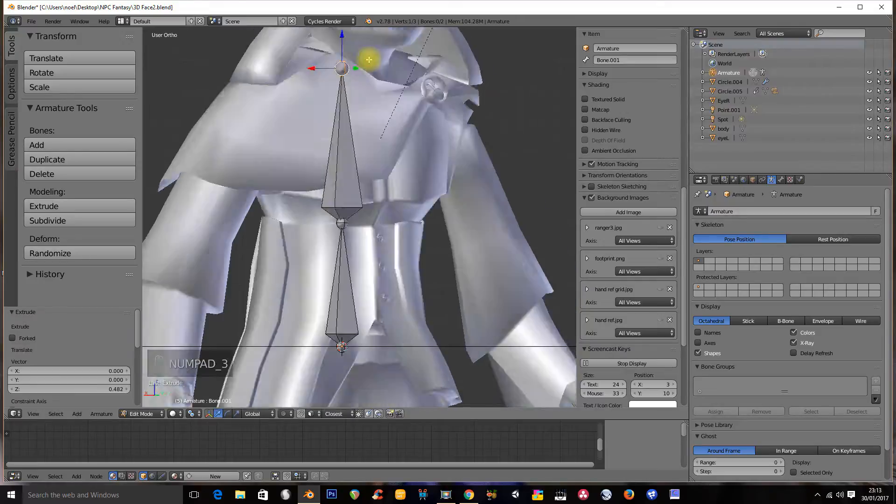
shift+middle_drag(366, 56, 349, 180)
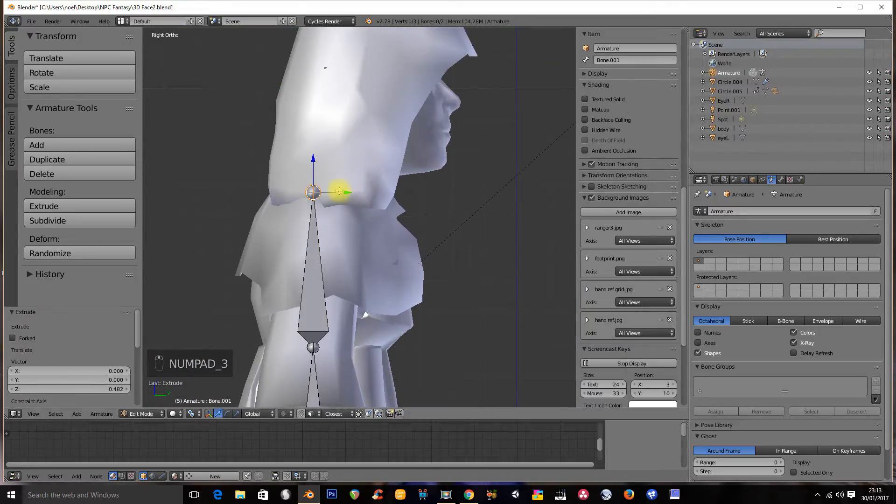
Extrude three bones in a chain from the spine's top: the neck, the head up to the hood's crown, and one about 0.255 straight above it
key(e)
click(378, 136)
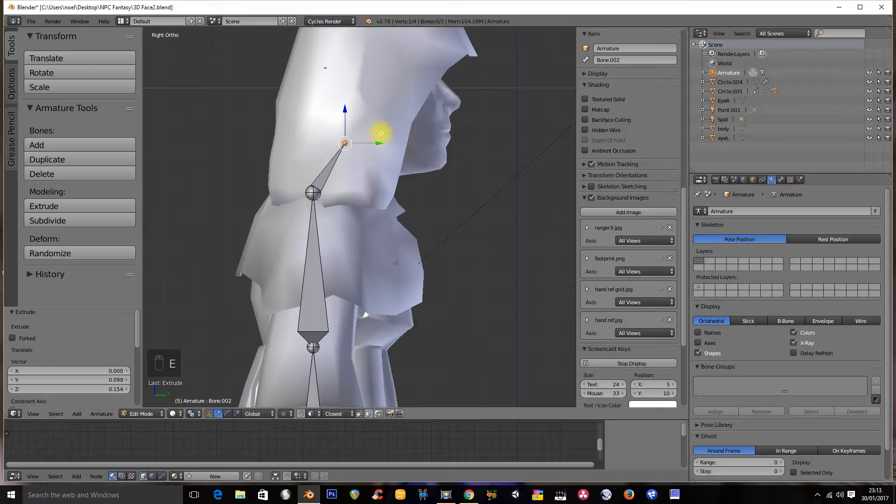
ctrl+middle_drag(377, 139, 376, 207)
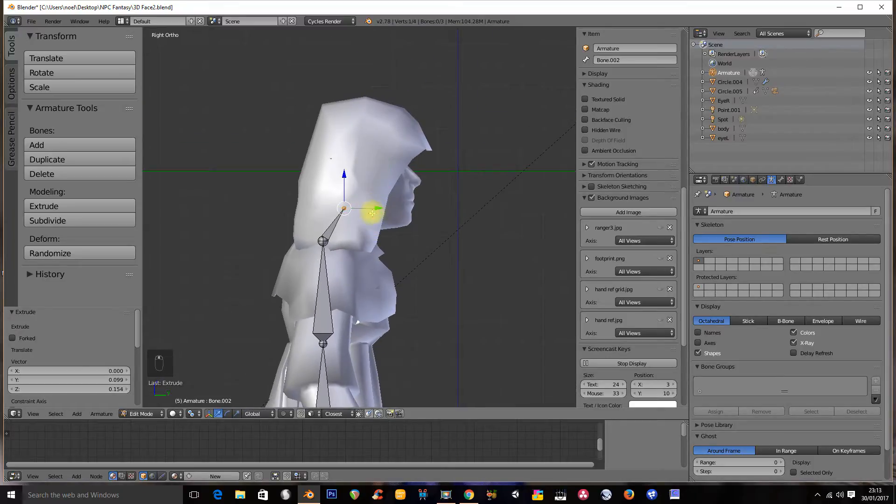
key(e)
click(403, 107)
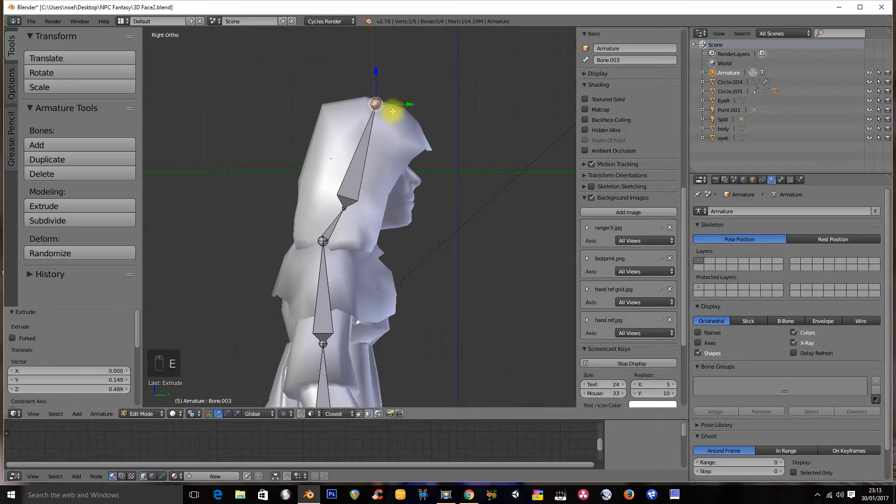
key(e)
click(386, 65)
Rename the armature object to Ranger Rig and the topmost bone above the head to HeadIK
right_click(375, 80)
scroll(371, 80, down, 4)
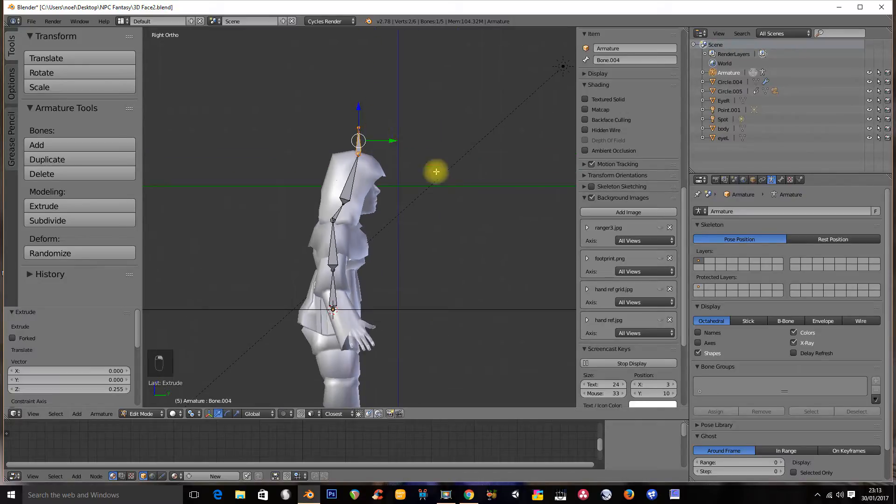
click(618, 49)
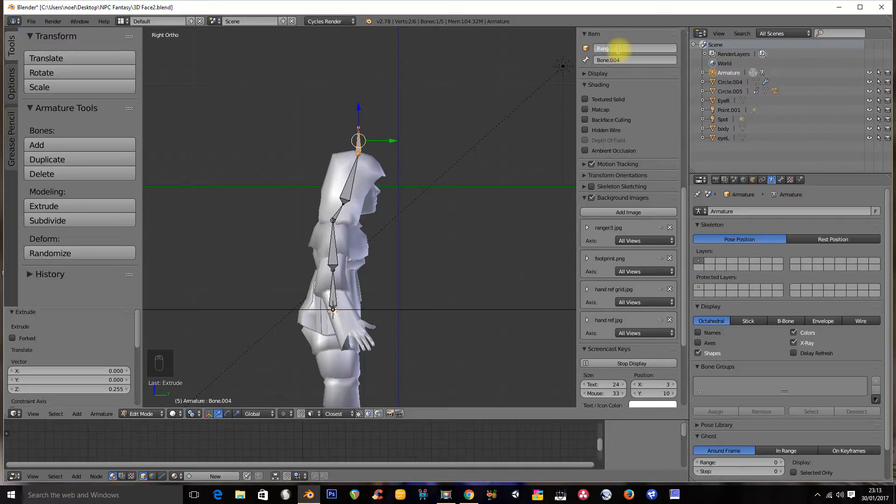
text(Ranger Rig)
key(Return)
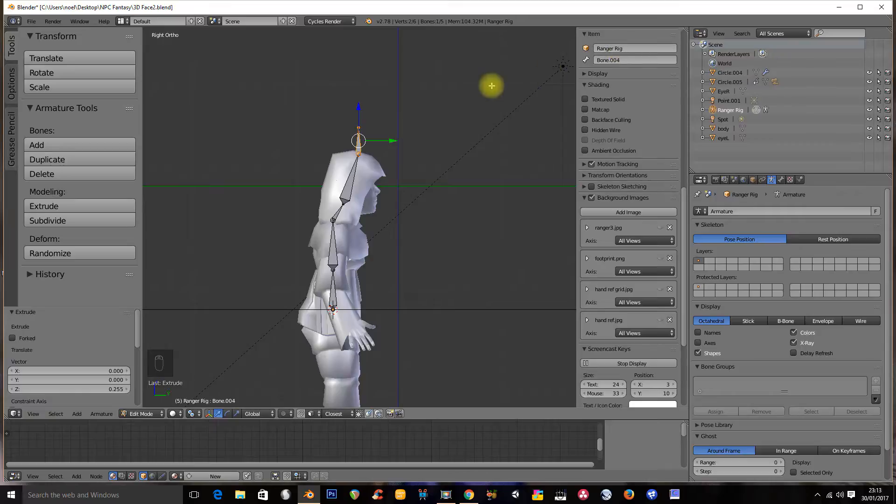
click(602, 64)
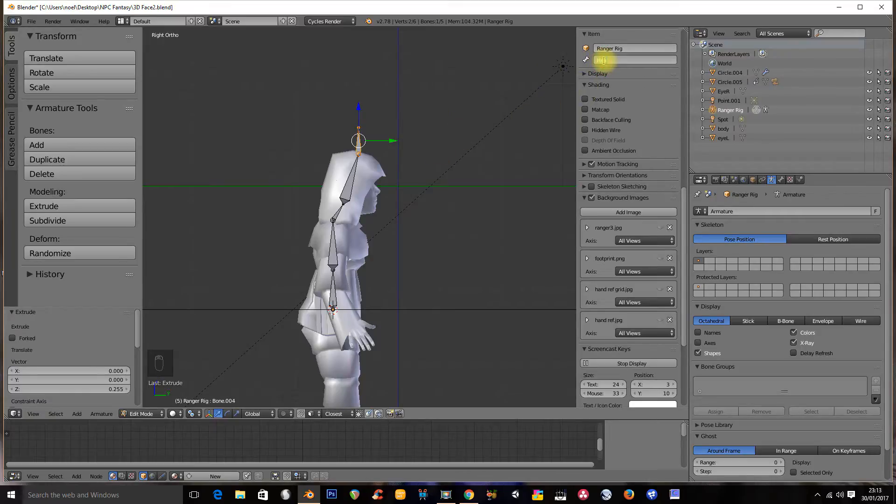
key(Return)
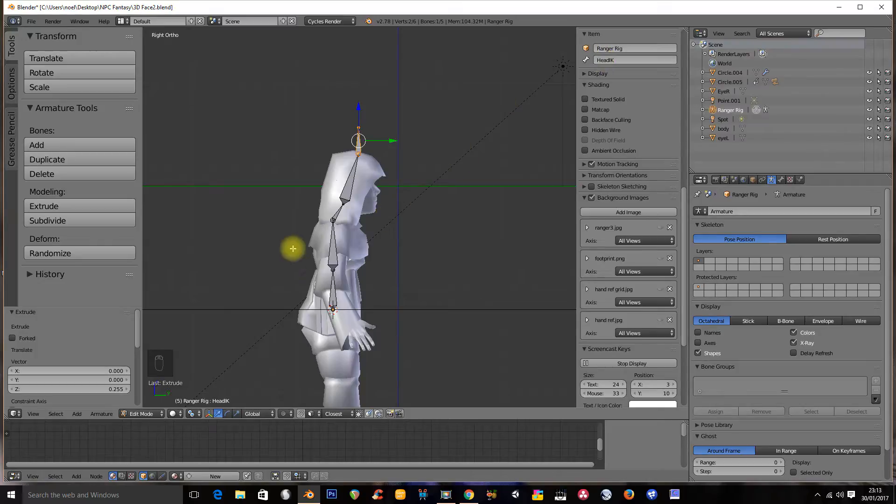
Rename the bone inside the hood to Head and the short bone beneath it to neck
right_click(349, 191)
click(611, 59)
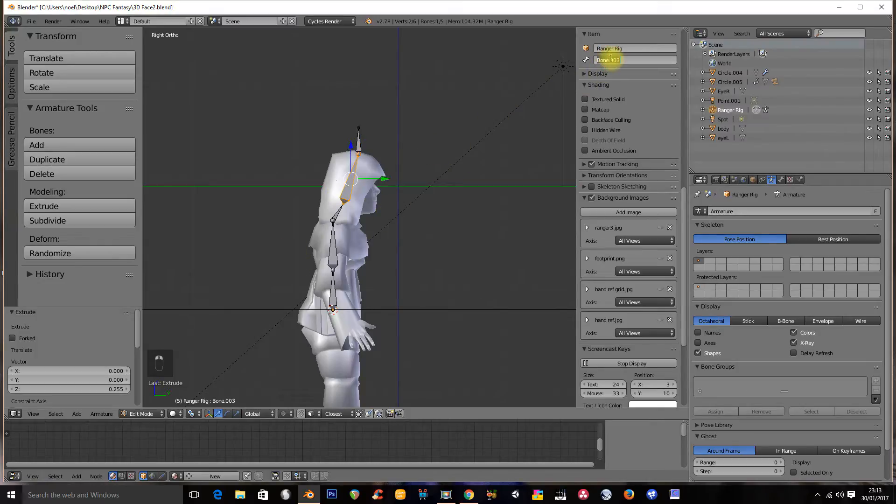
text(Head)
key(Return)
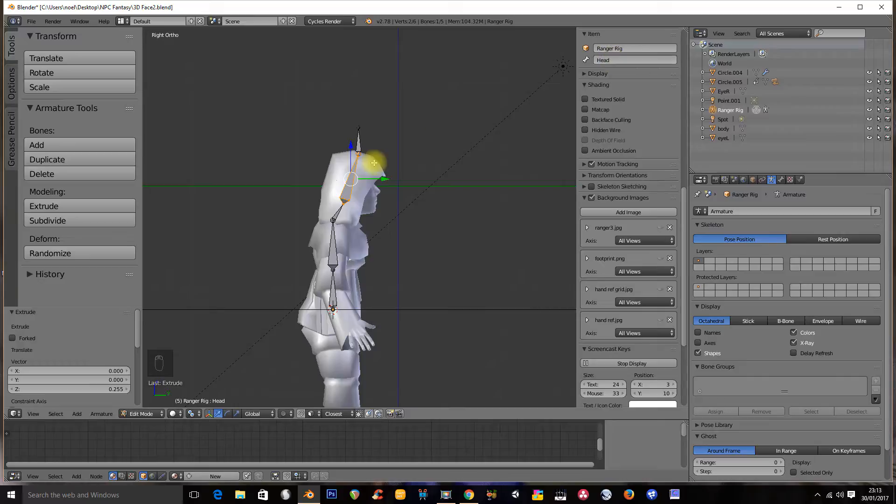
right_click(344, 219)
click(611, 59)
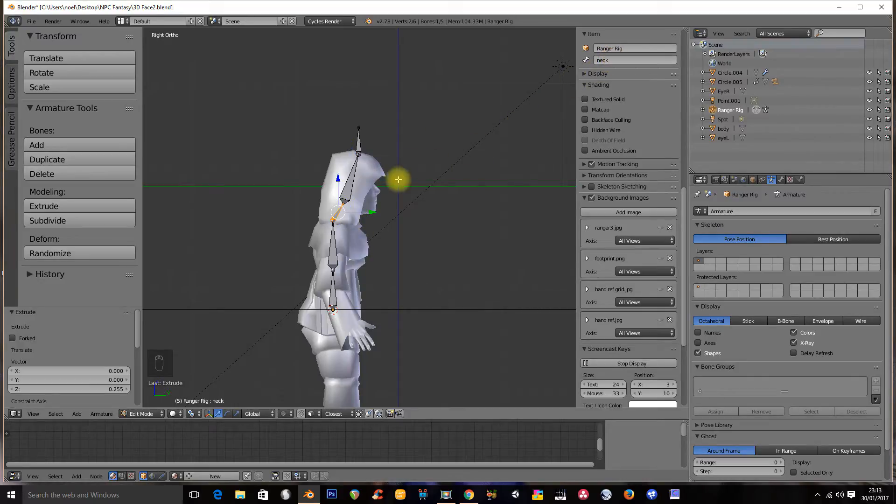
Rename the upper torso bone to spine2 and the lowest torso bone to spine1
right_click(332, 242)
click(632, 58)
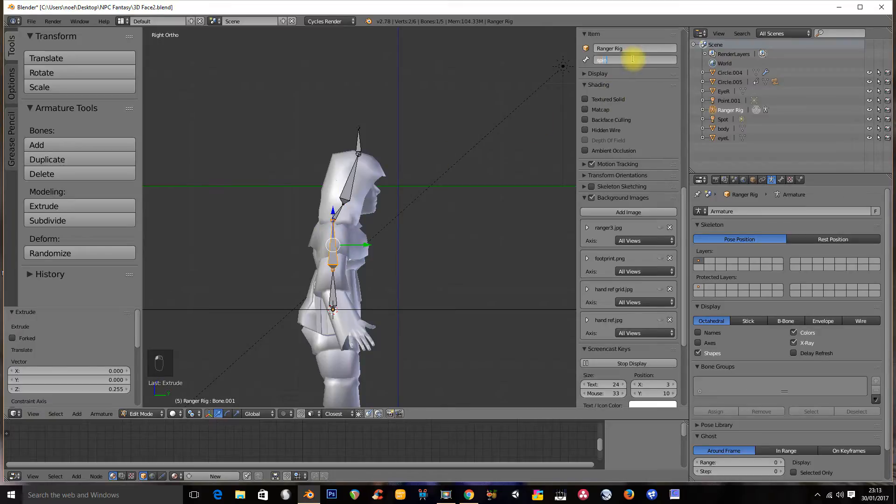
text(spine2)
key(Return)
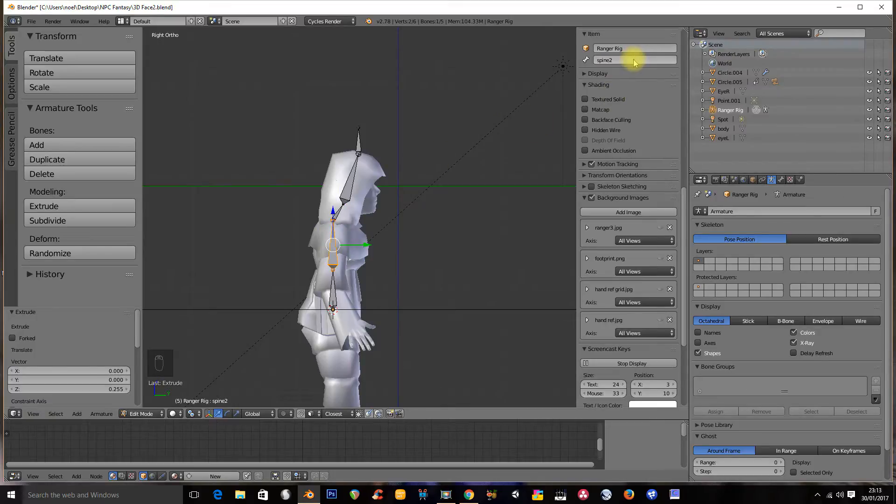
right_click(329, 285)
click(603, 59)
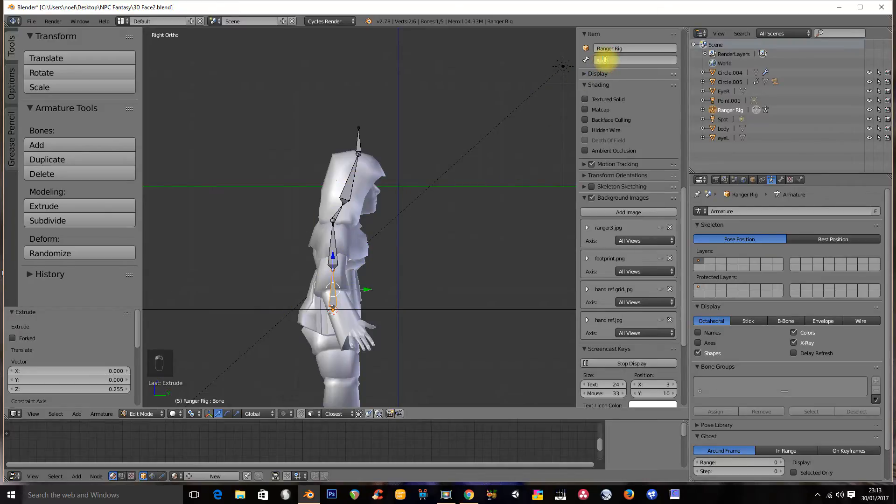
Extrude a bone about 0.666 backward along Y from the base of spine1 and name it bend
scroll(472, 94, up, 8)
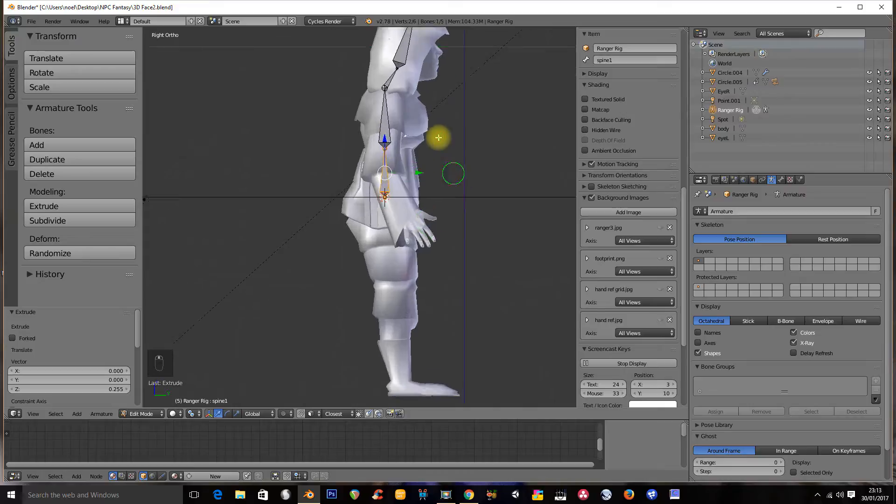
scroll(432, 159, down, 1)
right_click(429, 176)
scroll(439, 192, down, 2)
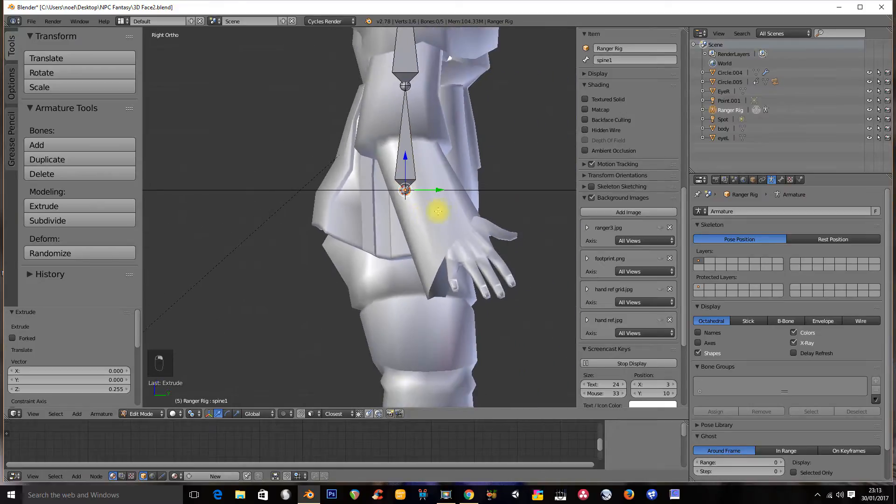
key(g)
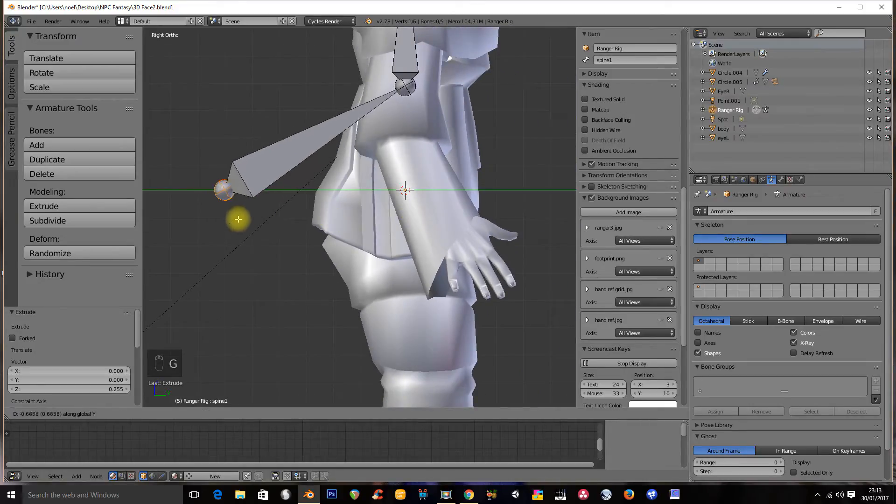
right_click(236, 216)
key(e)
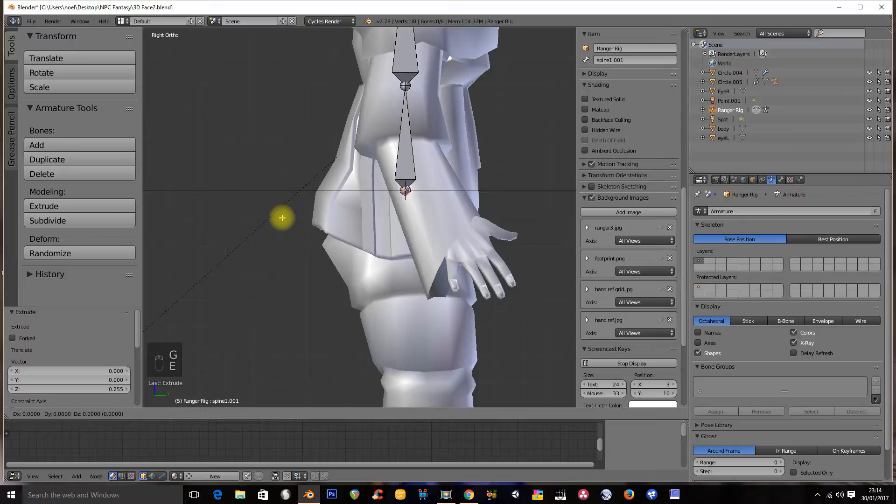
click(523, 219)
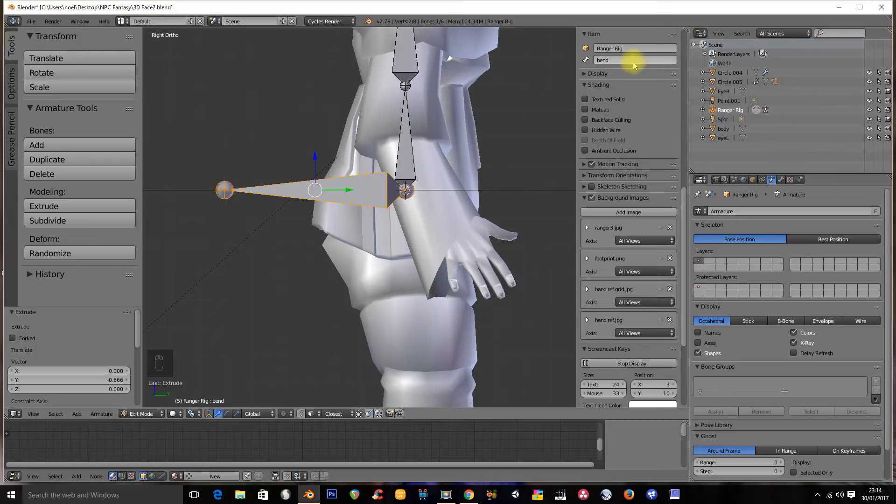
Select the joint at the base of spine1 from the back view and enable X-Axis Mirror for the armature
key(ctrl+KP_1)
middle_drag(395, 196, 331, 161)
right_click(330, 161)
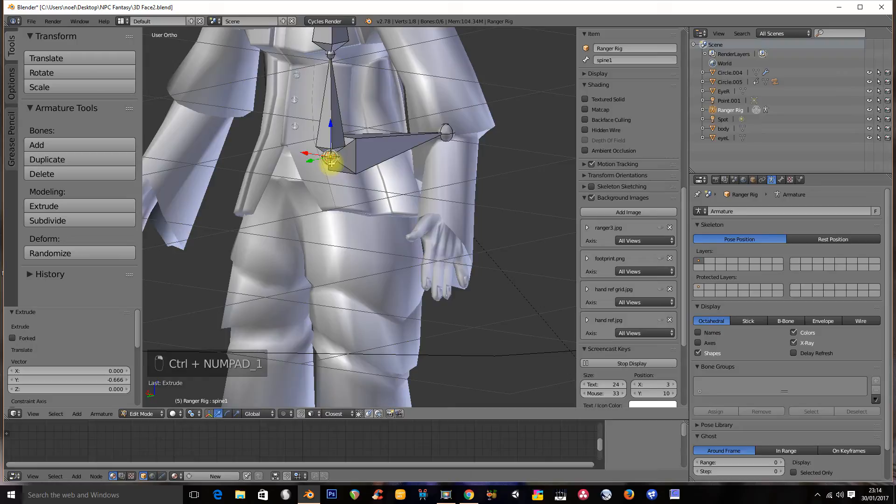
key(ctrl+KP_1)
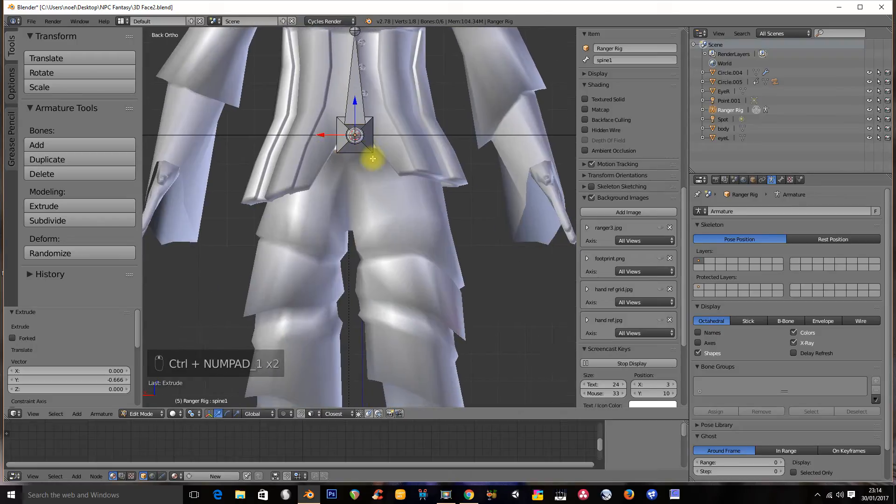
click(12, 82)
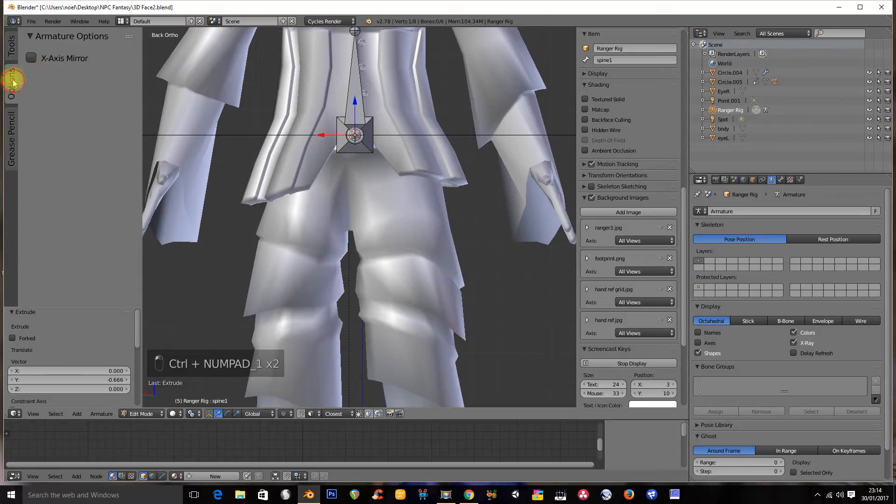
click(31, 59)
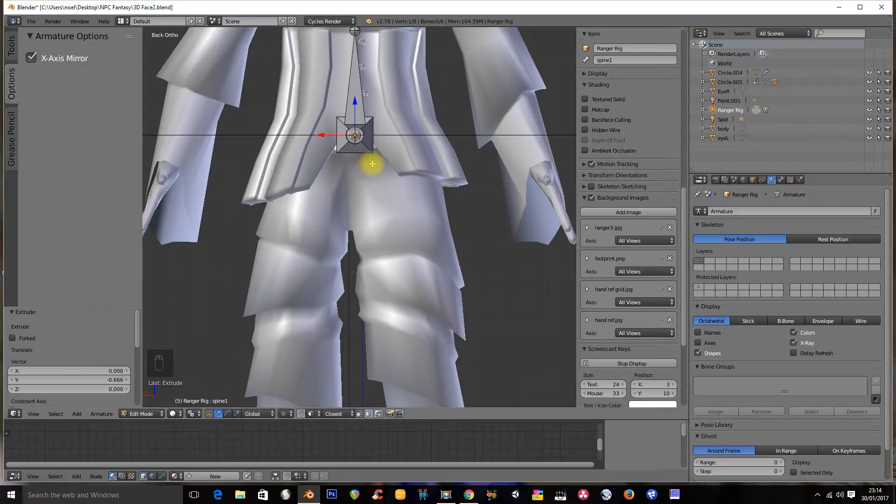
Fork-extrude mirrored hip bones from the spine base, about 0.191 sideways and 0.208 down, and move their tips about 0.026 inward and 0.029 up
key(ctrl+e)
key(shift+e)
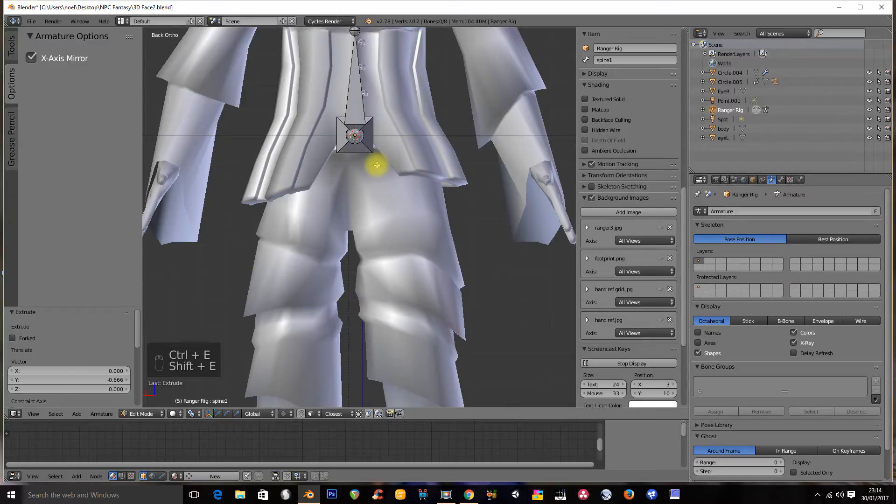
click(428, 221)
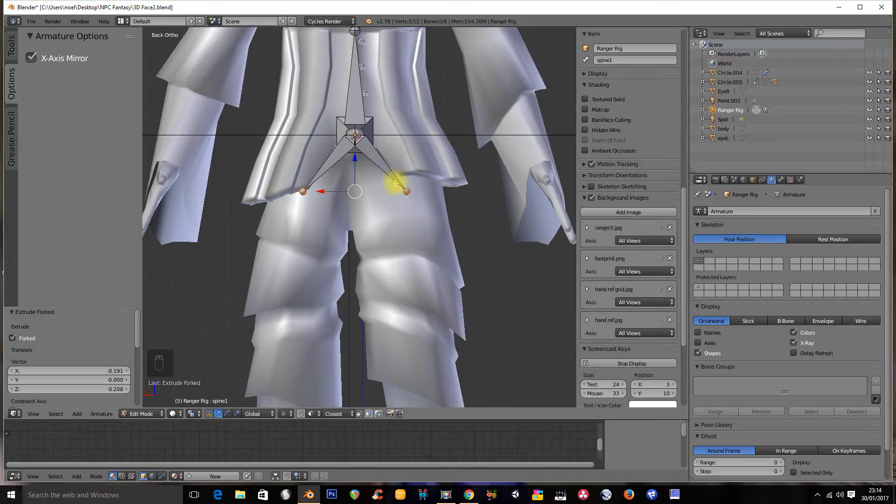
key(g)
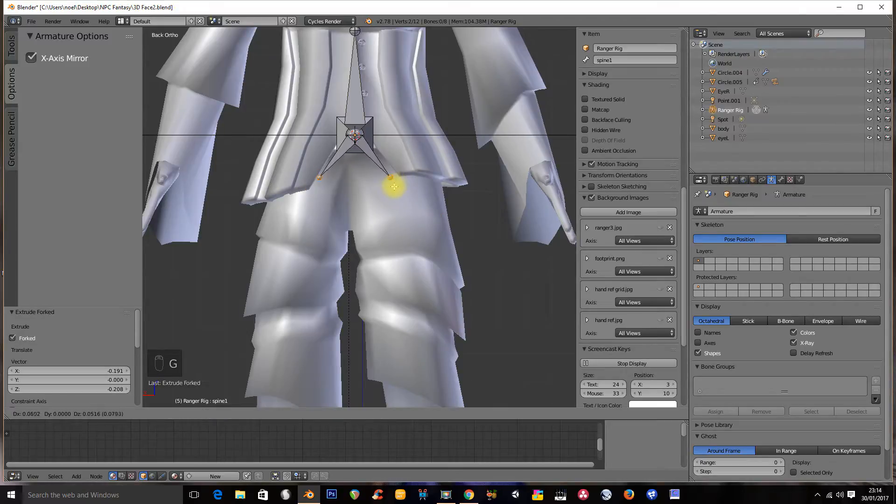
click(402, 194)
Extrude mirrored thigh bones about 0.559 down to the knees and shin bones about 0.751 down to the ankles
shift+middle_drag(402, 194, 352, 133)
scroll(392, 159, down, 2)
key(ctrl+KP_1)
key(e)
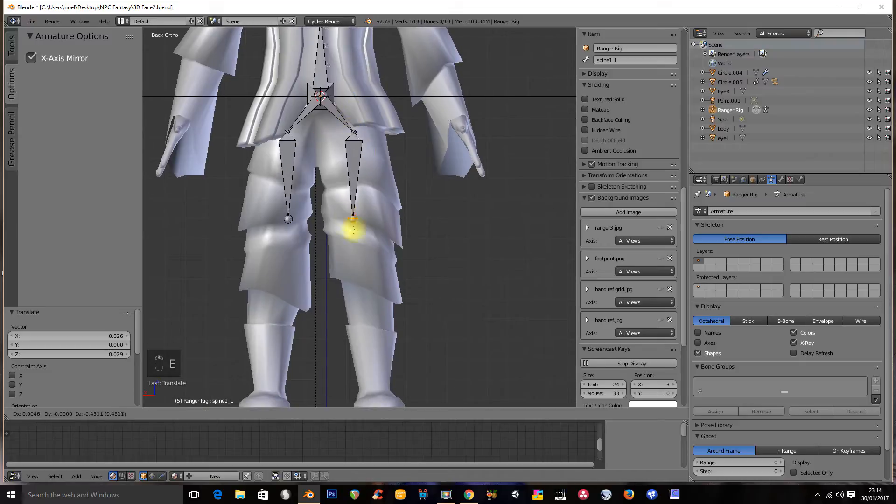
click(357, 248)
key(e)
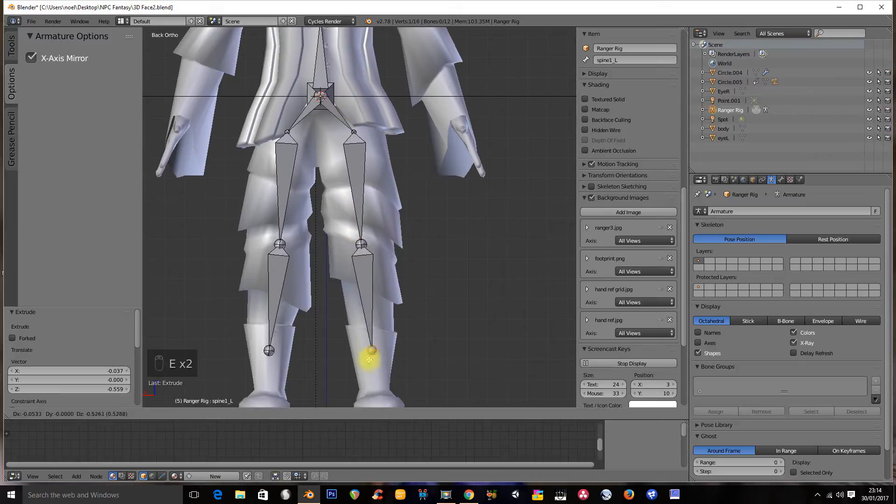
click(376, 400)
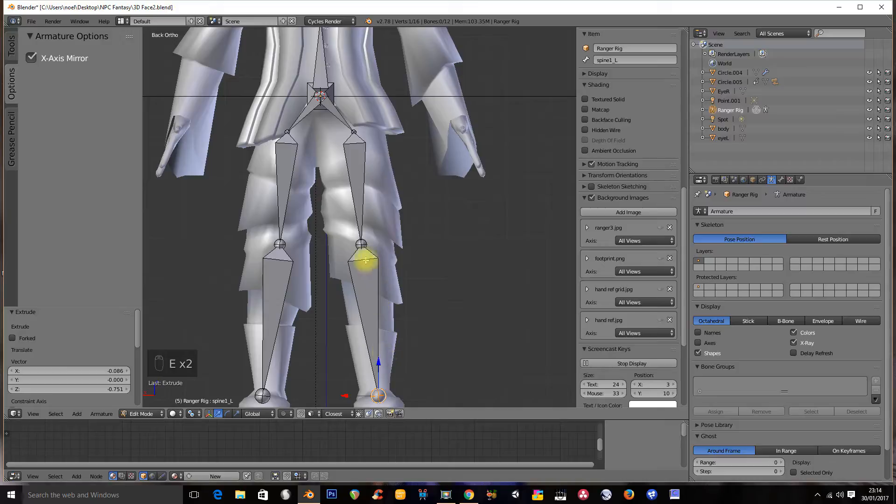
Move the mirrored knee joints about 0.016 outward and 0.076 down, and about 0.1 forward along Y in the side view
right_click(359, 245)
key(g)
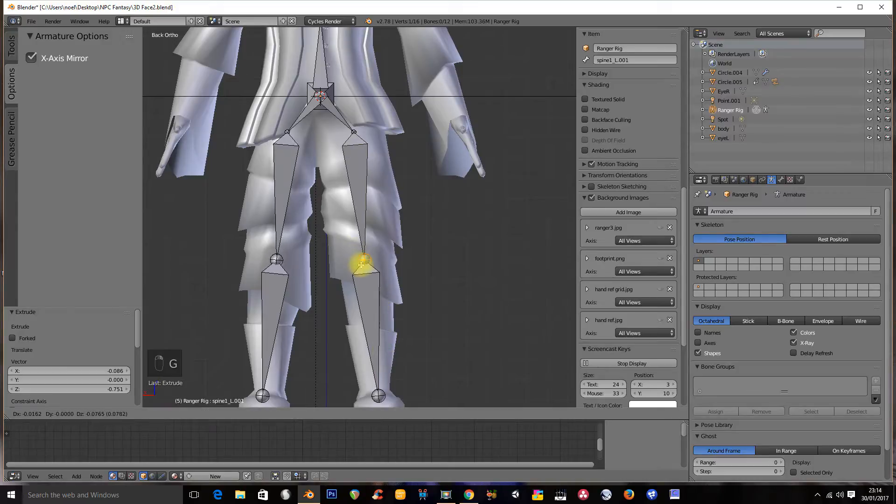
click(363, 263)
key(KP_3)
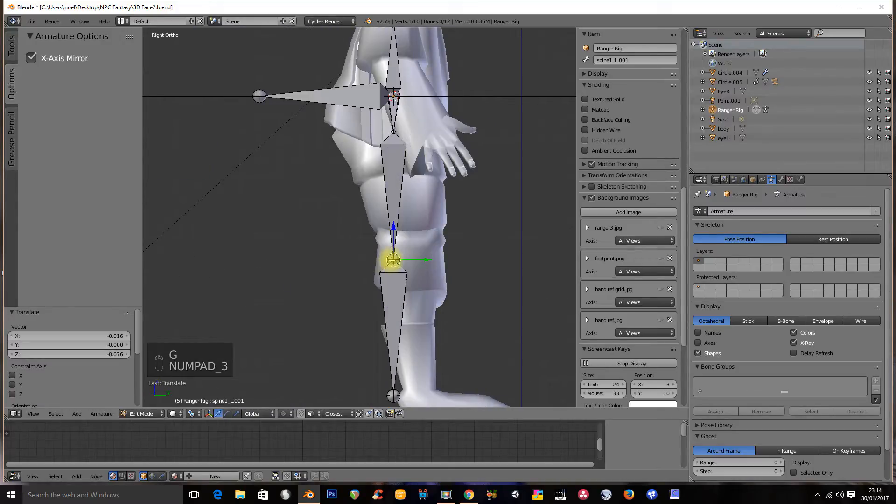
key(g)
click(406, 286)
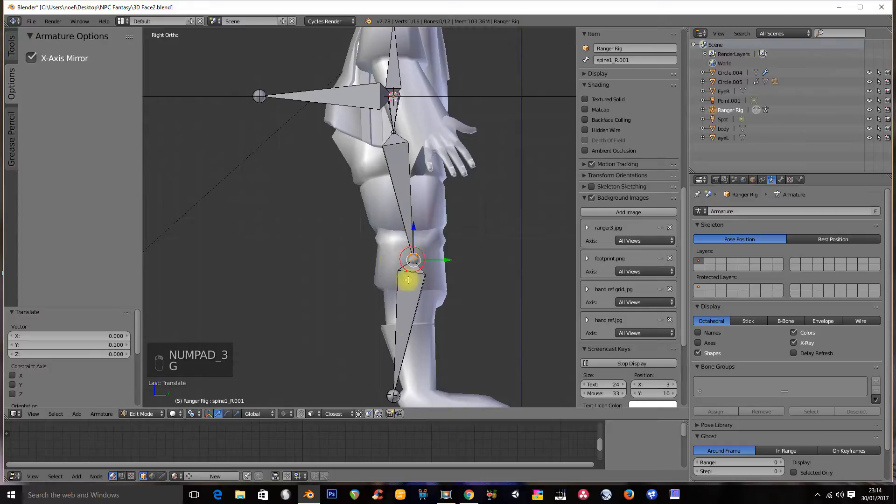
Move the mirrored ankle joints about 0.132 forward along Y and 0.007 down into the ankles
right_click(393, 395)
key(g)
click(422, 396)
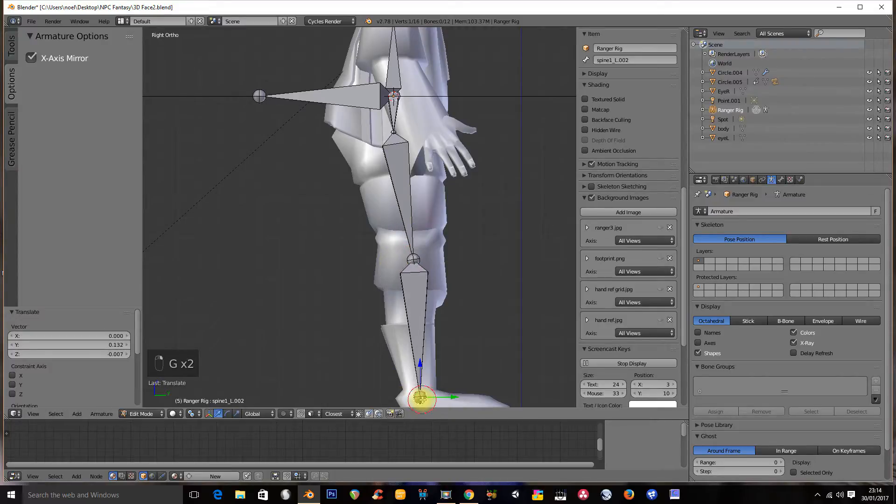
Delete the two mirrored hip bones linking the spine base to the thigh bones
shift+middle_drag(415, 371, 380, 341)
shift+middle_drag(382, 230, 402, 267)
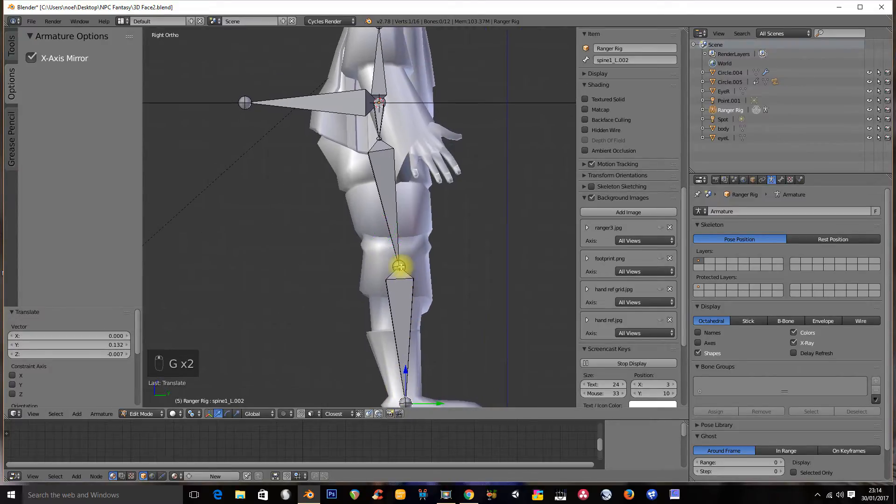
middle_drag(396, 190, 314, 190)
right_click(336, 121)
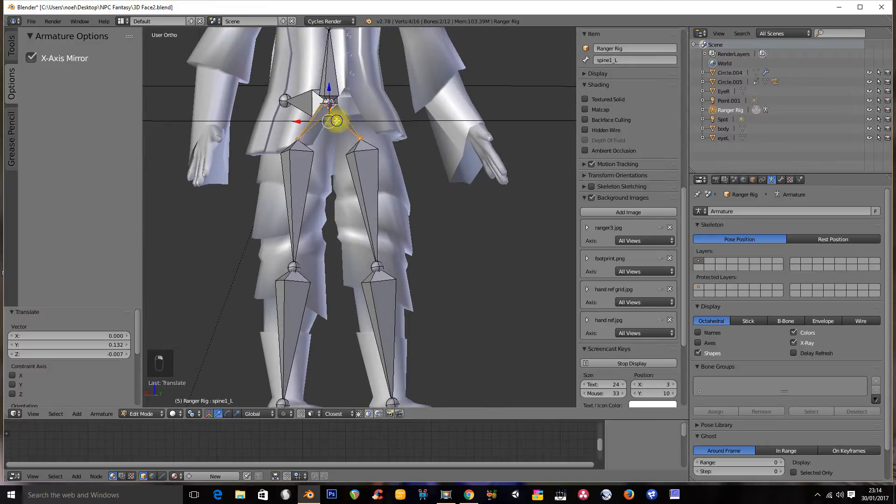
key(x)
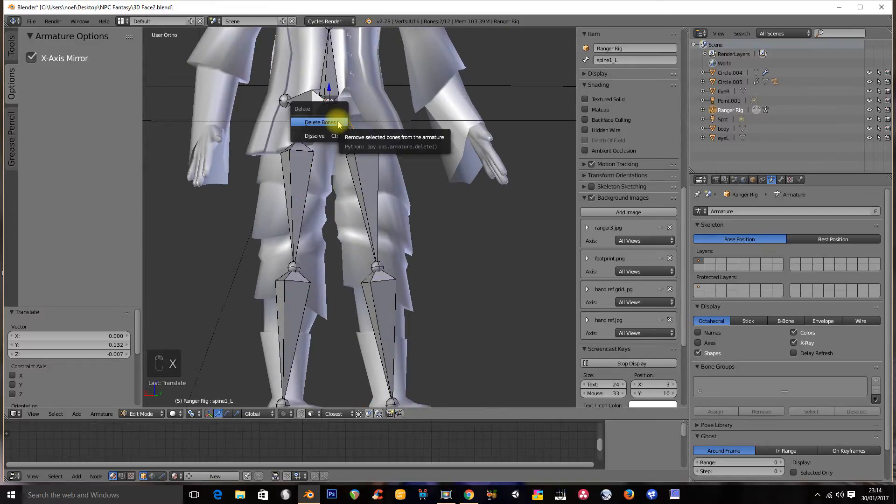
click(336, 124)
Move the mirrored ankle joints slightly forward and up in the side view
middle_drag(343, 207, 327, 207)
key(ctrl+KP_1)
shift+middle_drag(356, 176, 392, 82)
shift+middle_drag(355, 254, 360, 218)
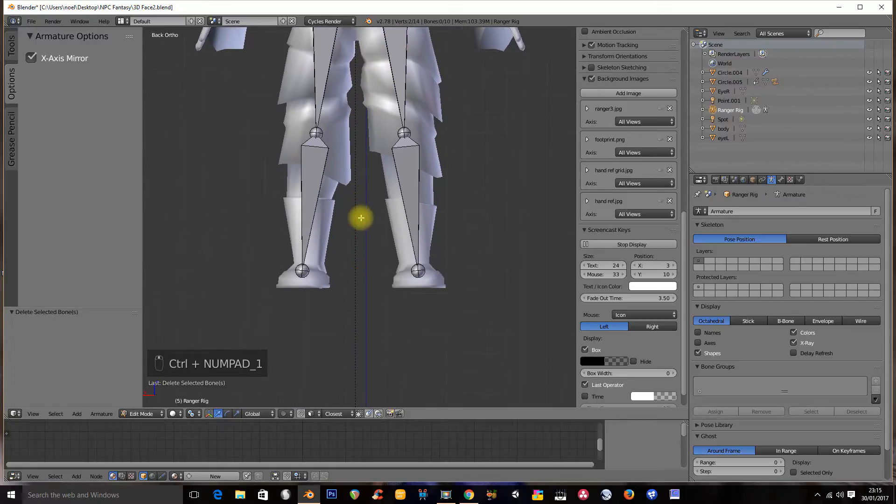
key(KP_3)
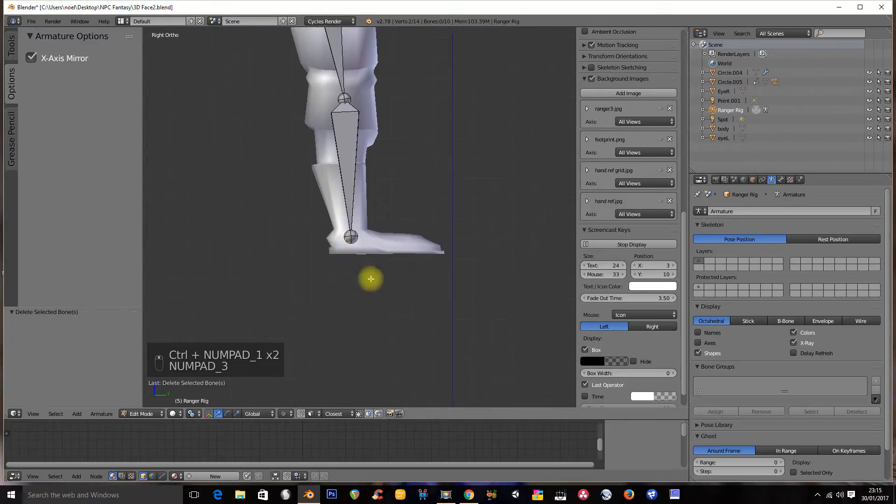
right_click(347, 245)
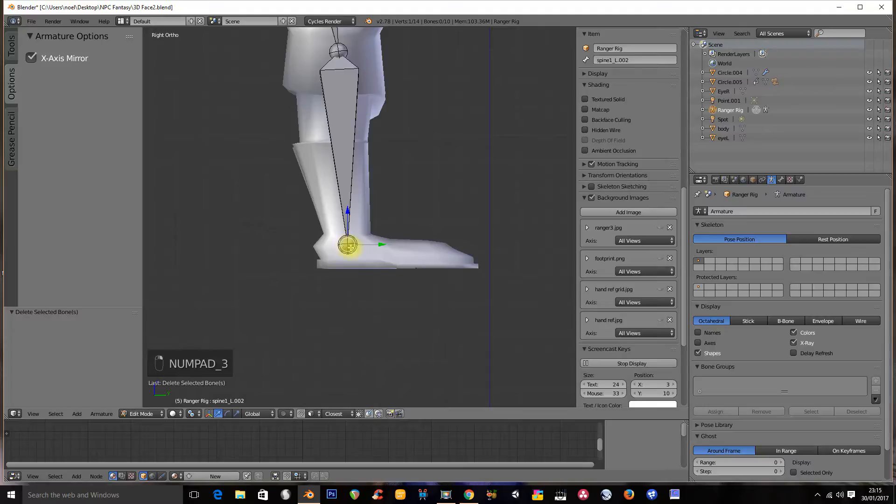
key(g)
click(360, 242)
Extrude mirrored foot bones from the ankles to the balls of the feet, and toe bones on to the shoe tips
key(e)
click(408, 257)
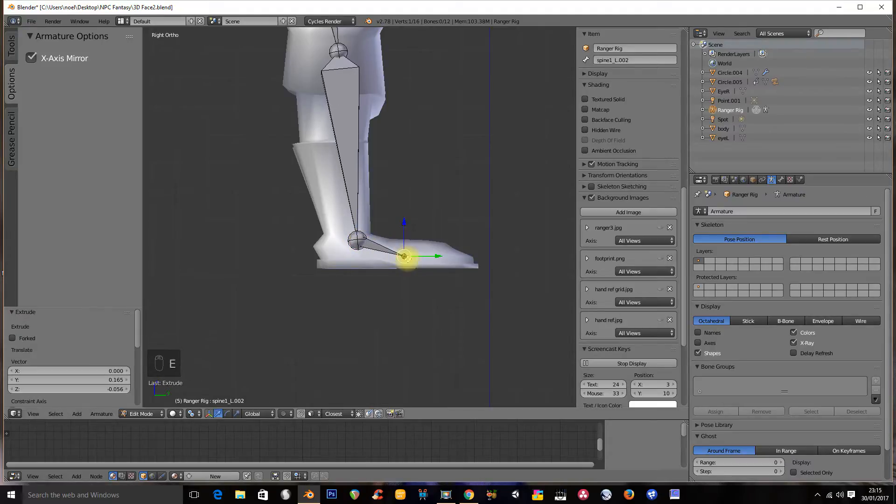
key(g)
click(430, 260)
key(g)
click(482, 264)
Extrude from the ankles mirrored heel bones about 0.157 back and 0.081 down, and control bones about 0.353 back and 0.157 up
right_click(357, 240)
key(e)
key(e)
click(309, 269)
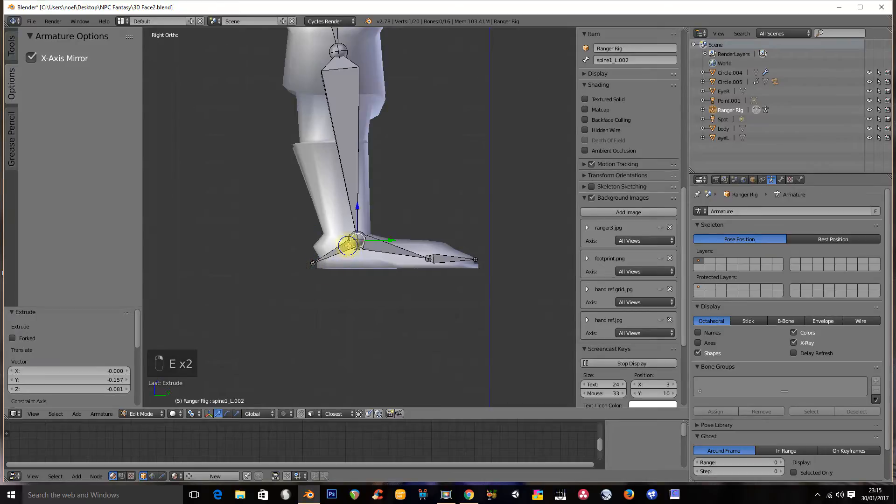
key(e)
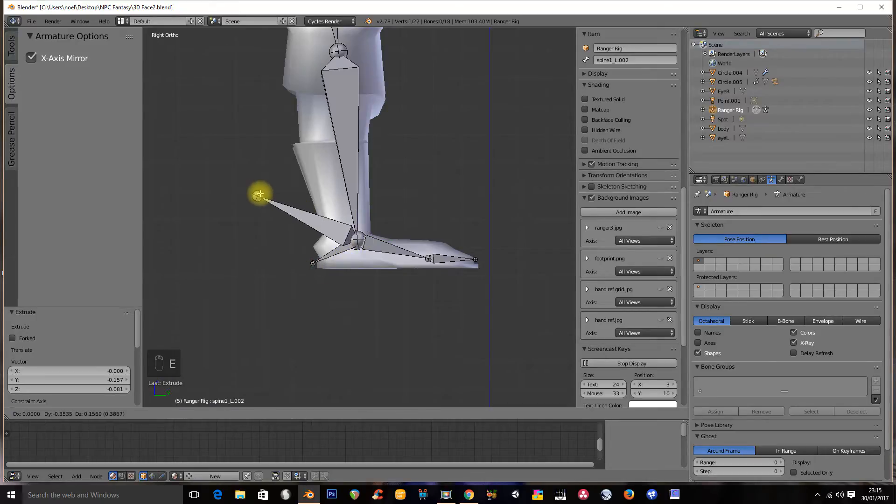
click(260, 194)
Rename the two long bones pointing back and up from the ankles footik.L and footik.R
shift+middle_drag(346, 239, 325, 234)
scroll(317, 234, up, 1)
right_click(301, 247)
middle_drag(324, 203, 280, 220)
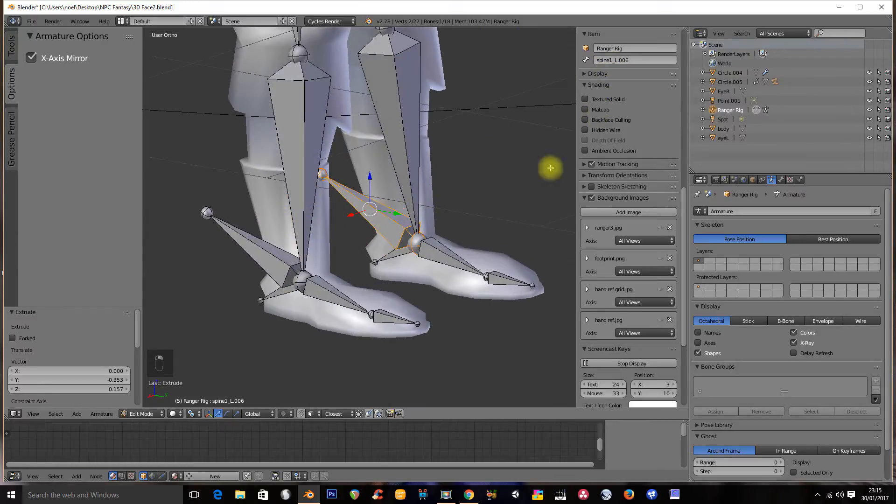
click(617, 61)
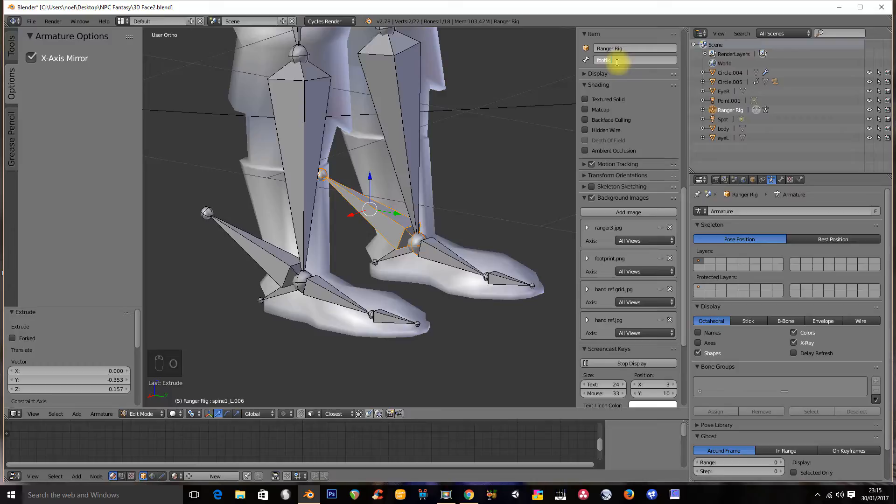
text(footik.L)
key(Return)
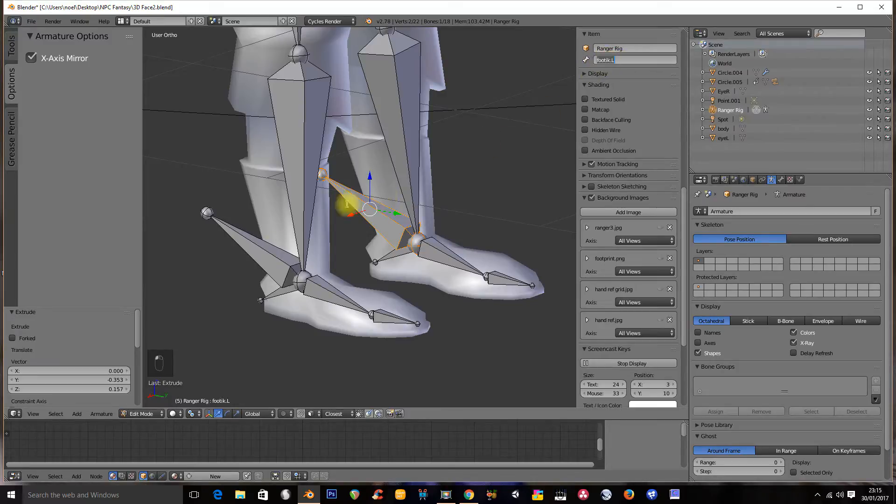
right_click(260, 248)
click(636, 59)
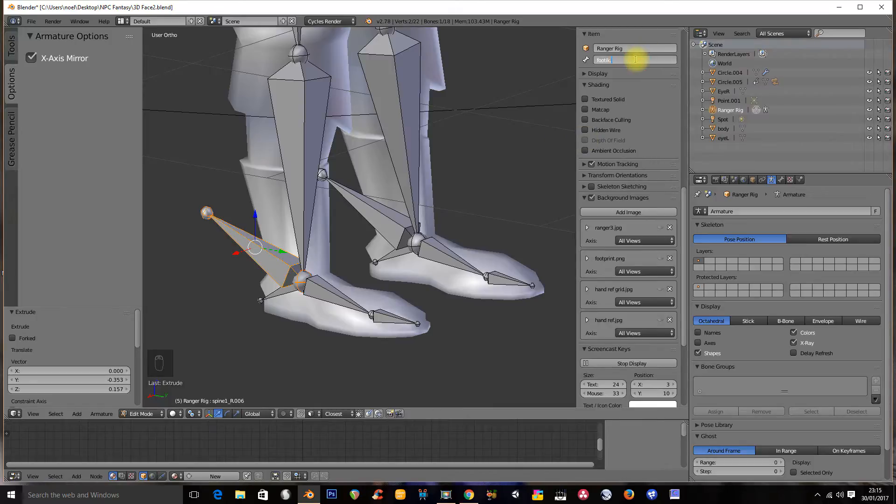
key(Return)
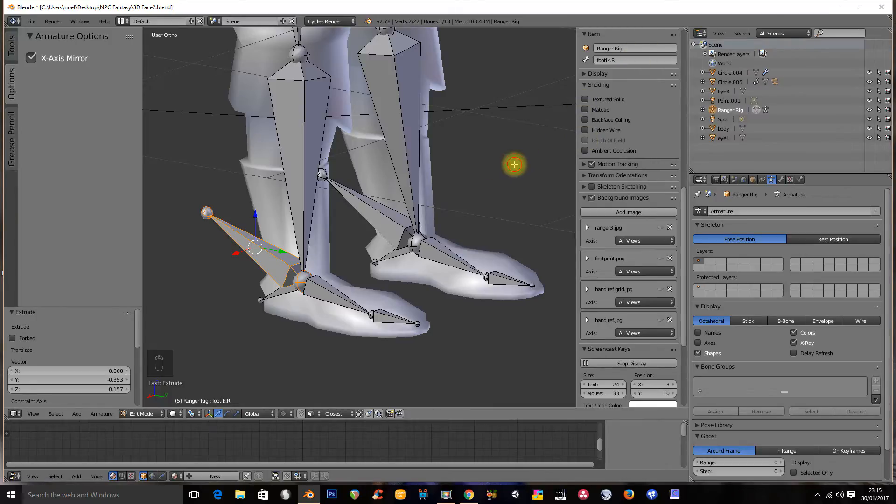
Rename the two lower leg bones shin.L and shin.R
right_click(398, 145)
click(608, 60)
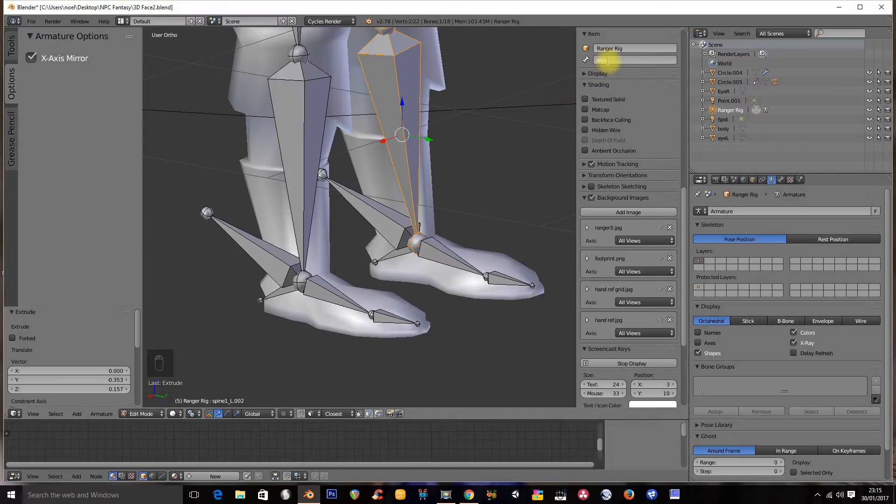
text(shin.L)
key(Return)
right_click(292, 144)
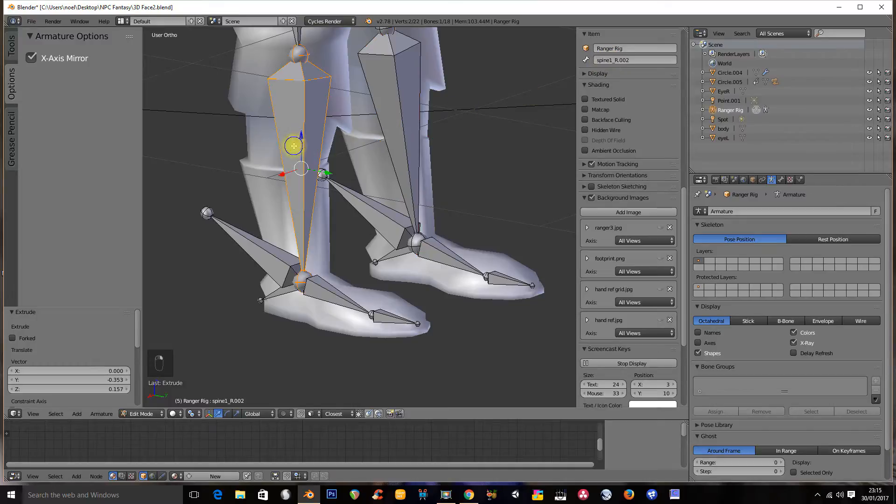
click(614, 61)
text(shin.R)
key(Return)
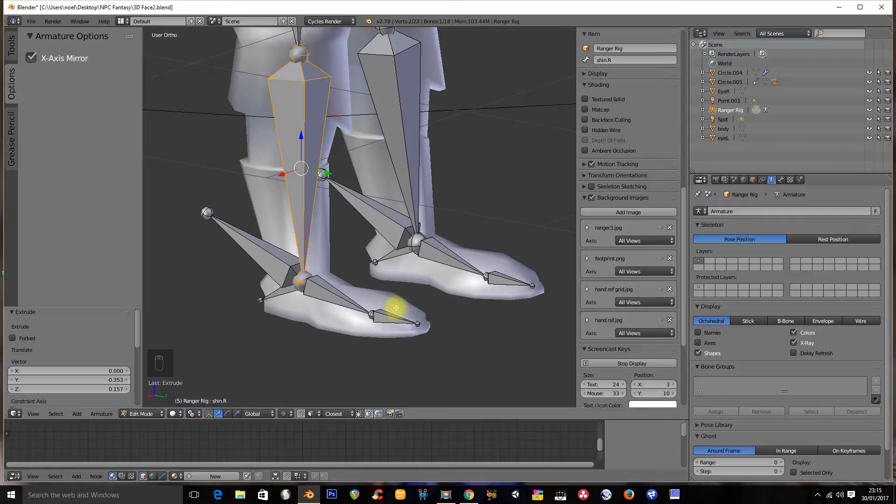
Rename the two bones running from the ankles to the balls of the feet foot.L and foot.R
right_click(461, 271)
click(607, 61)
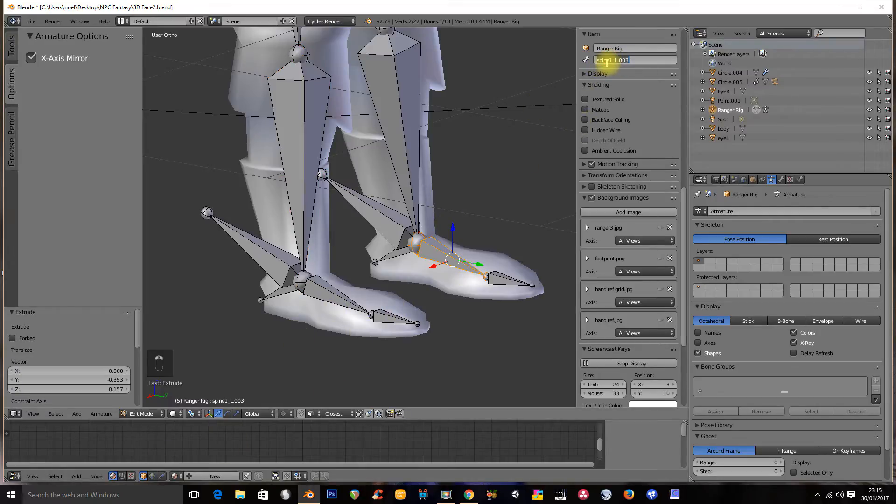
text(foot.L)
key(Return)
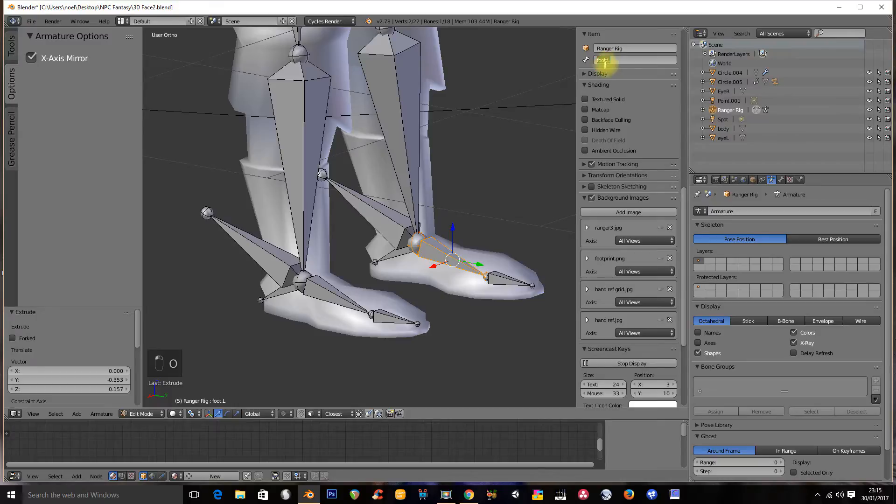
right_click(336, 296)
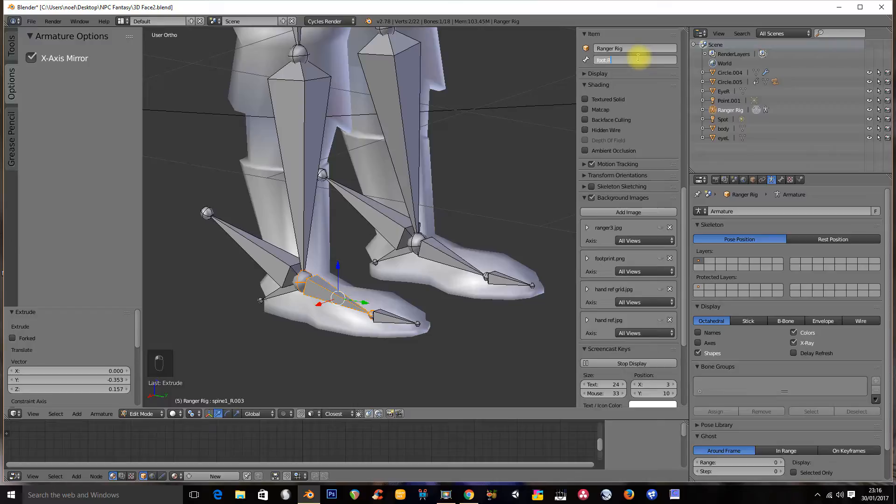
key(Return)
Rename the two front bones at the shoe tips toes.L and toes.R
right_click(496, 280)
click(628, 60)
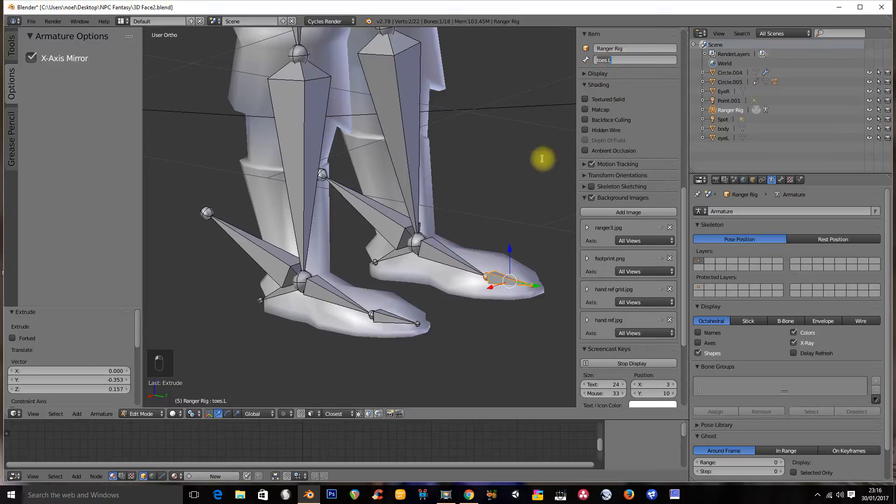
right_click(392, 319)
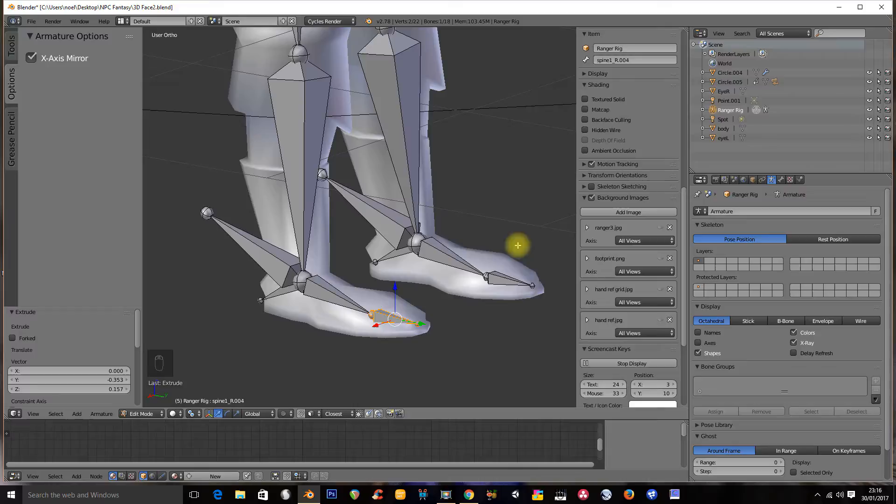
right_click(509, 282)
right_click(394, 316)
click(631, 60)
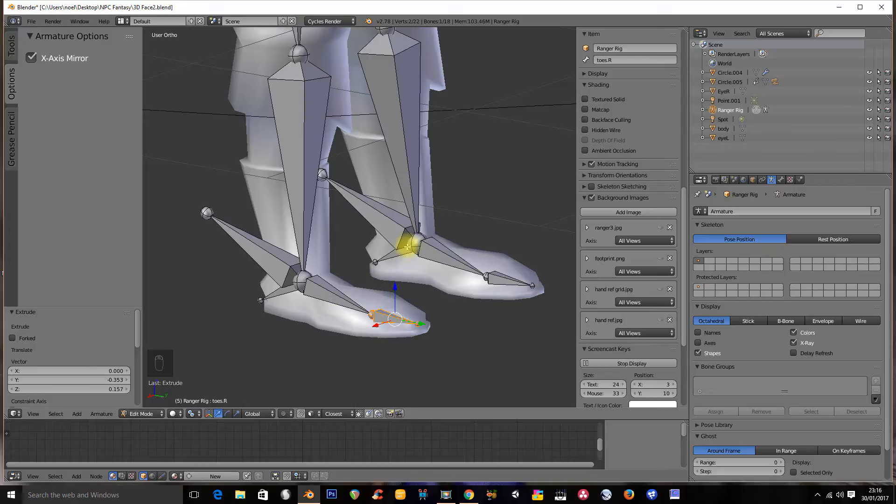
Rename the two short bones running from the ankles to the backs of the feet heel.l and heel.R
right_click(400, 253)
click(609, 61)
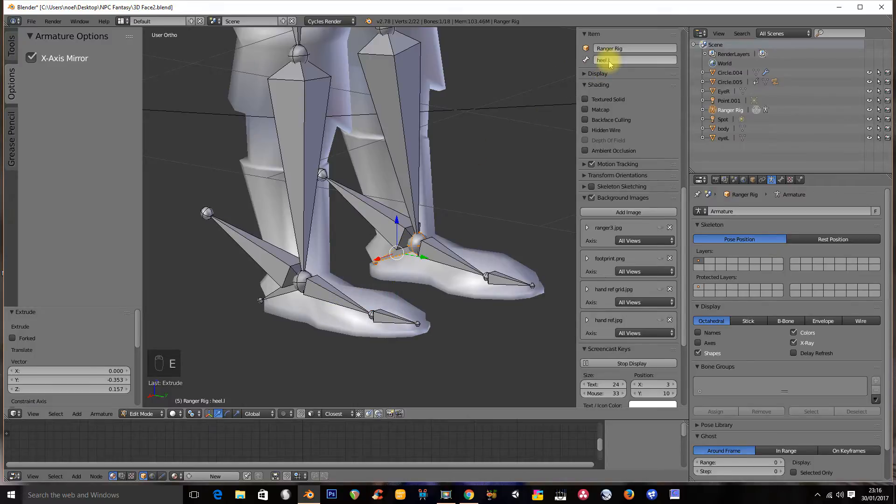
click(610, 62)
key(ctrl+c)
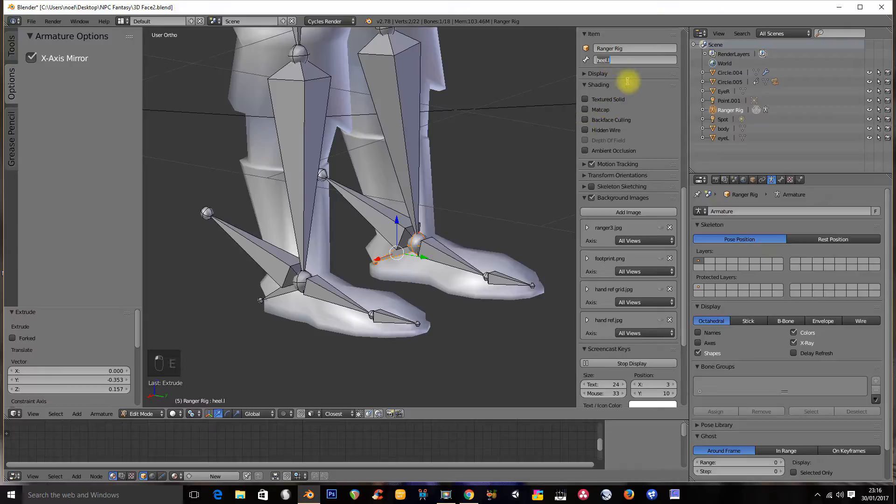
right_click(300, 290)
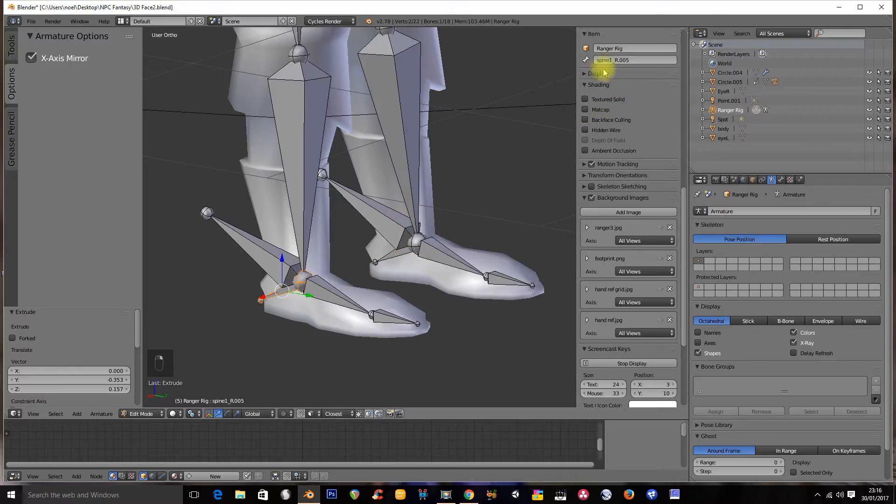
key(ctrl+v)
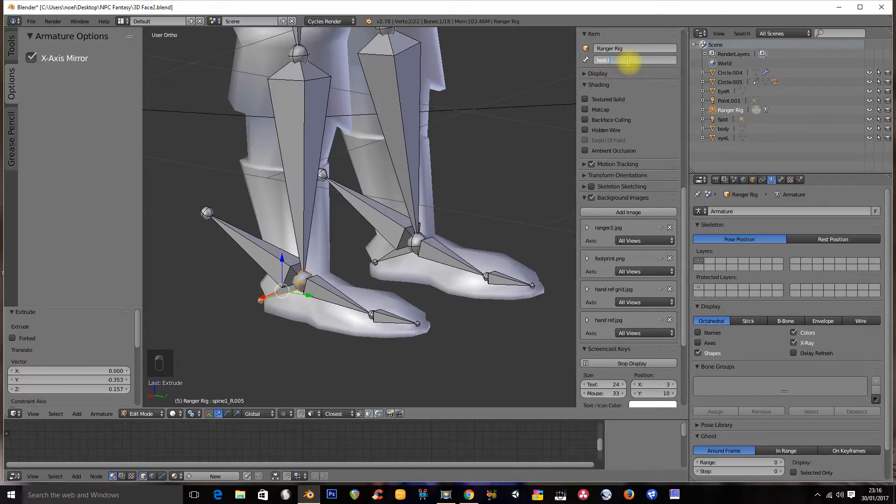
key(Return)
key(Return)
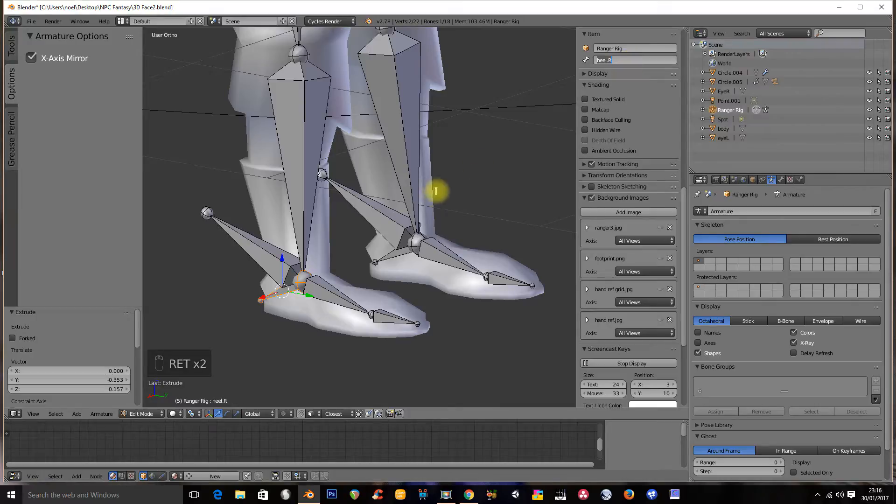
Rename the two thigh bones leg.L and leg.R
scroll(448, 154, down, 5)
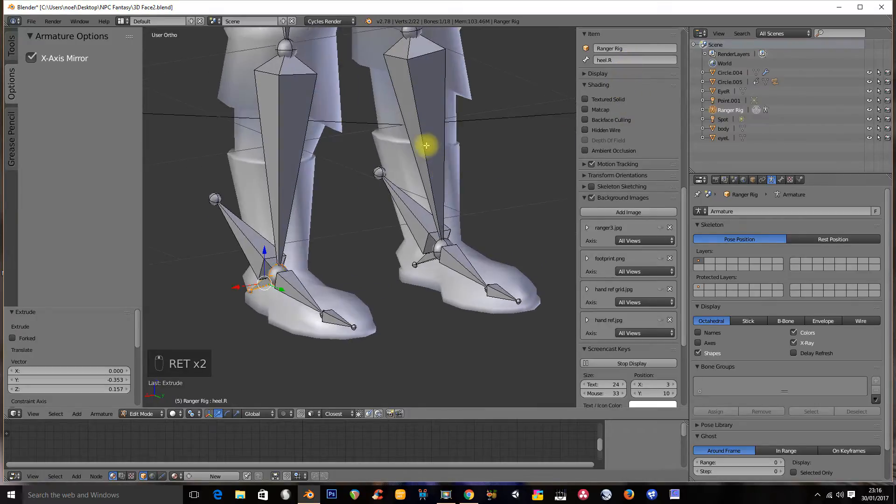
scroll(386, 174, up, 3)
right_click(386, 175)
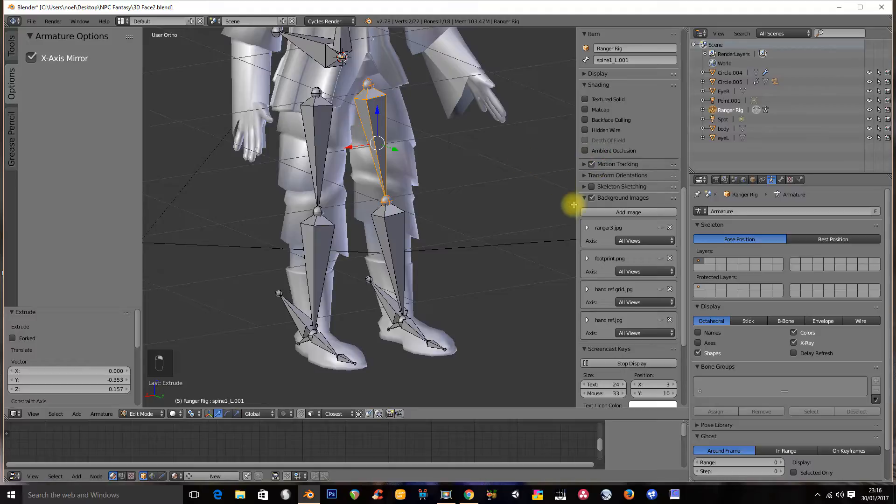
shift+middle_drag(517, 130, 530, 175)
click(636, 61)
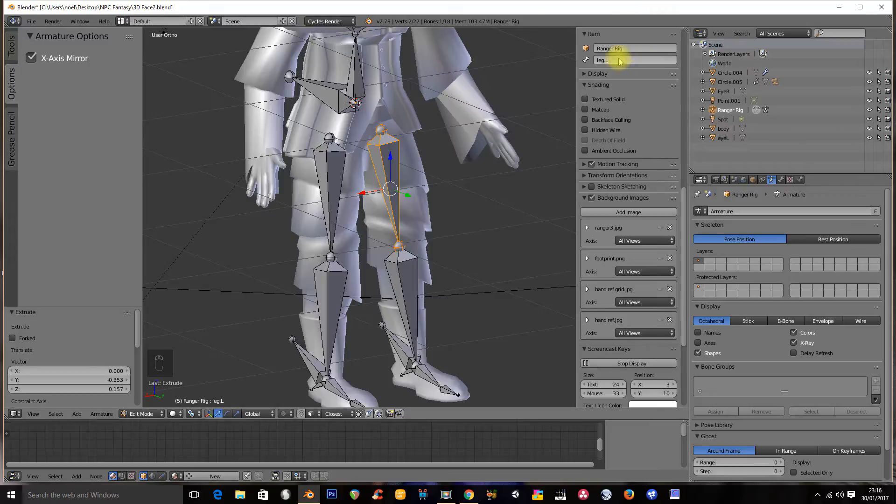
right_click(341, 166)
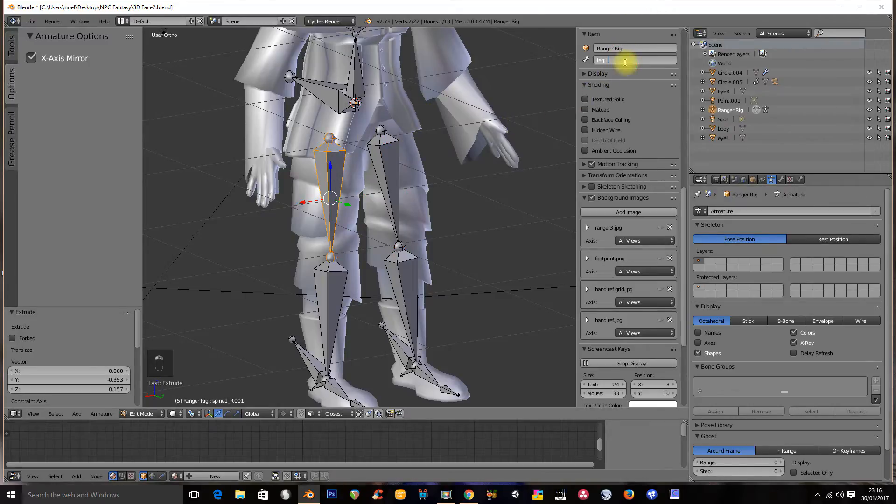
key(Return)
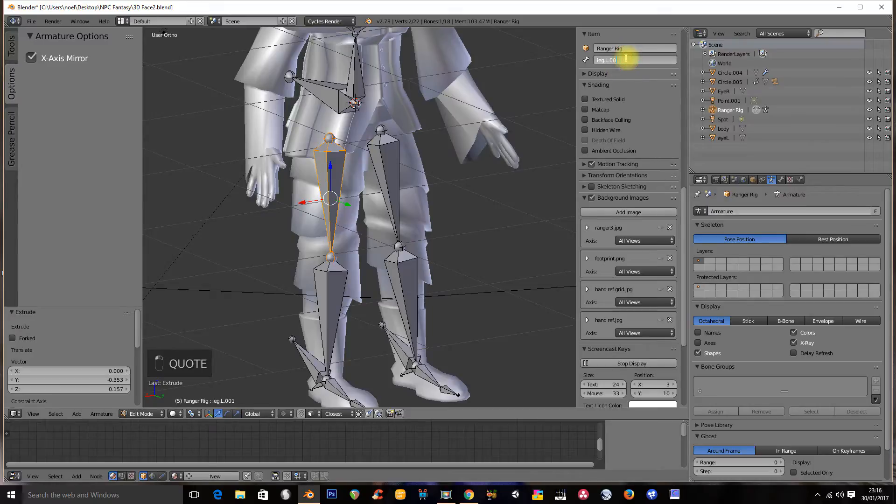
key(BackSpace)
key(BackSpace)
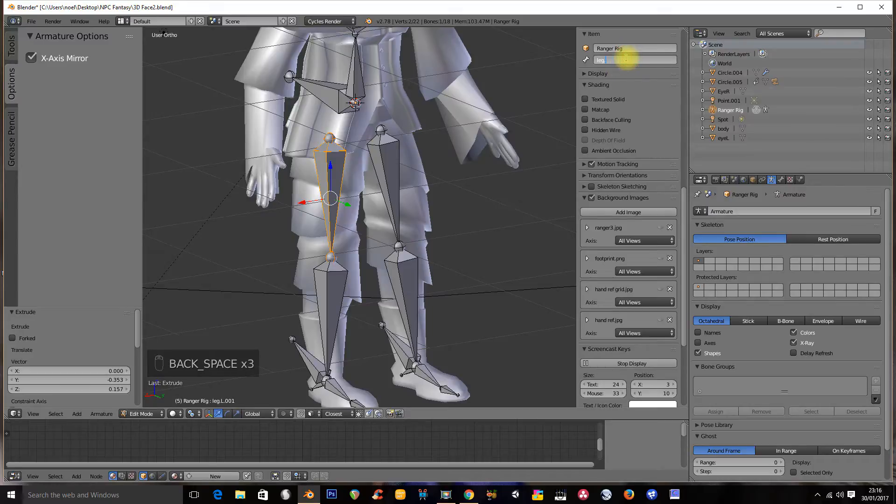
key(ctrl+KP_1)
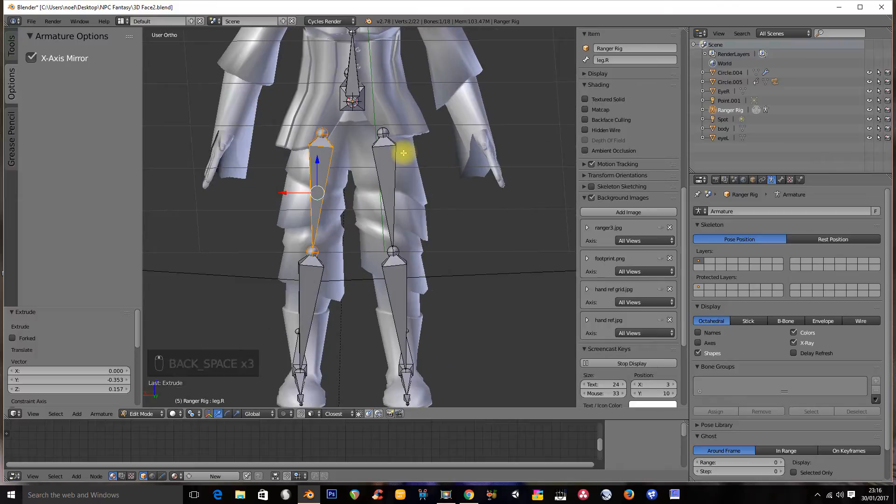
Extrude a mirrored pair of shoulder bones from the tip of spine2, each about 0.35 outward and 0.2 down
mouse_move(414, 180)
middle_down()
mouse_move(407, 150)
mouse_move(386, 174)
mouse_move(354, 185)
mouse_move(366, 268)
middle_up()
key(ctrl+KP_1)
shift+middle_drag(358, 151, 362, 197)
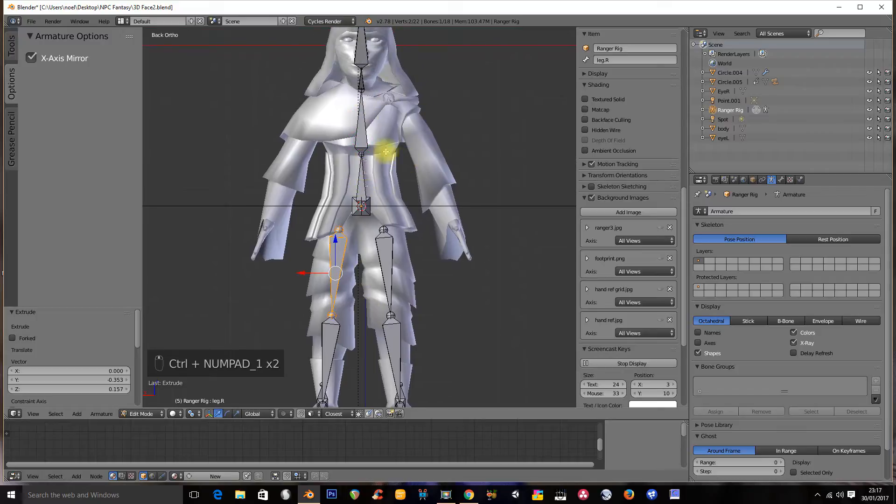
shift+middle_drag(370, 125, 374, 179)
shift+middle_drag(341, 233, 341, 191)
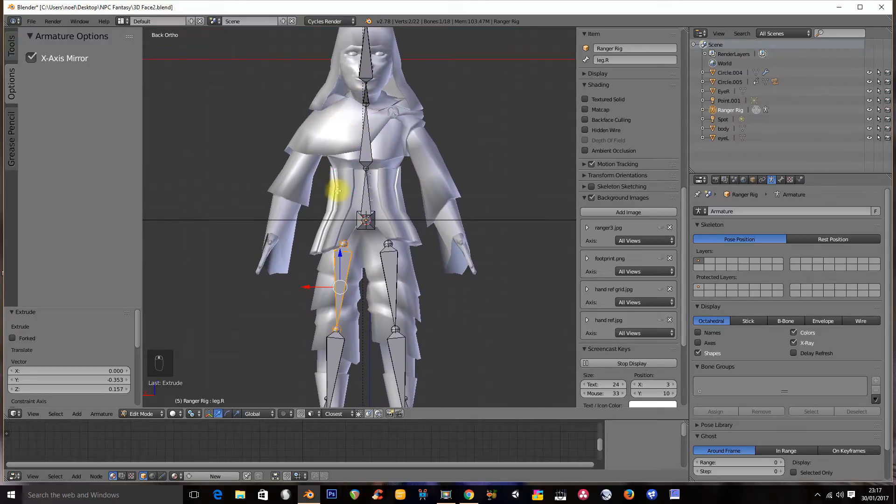
key(ctrl+KP_3)
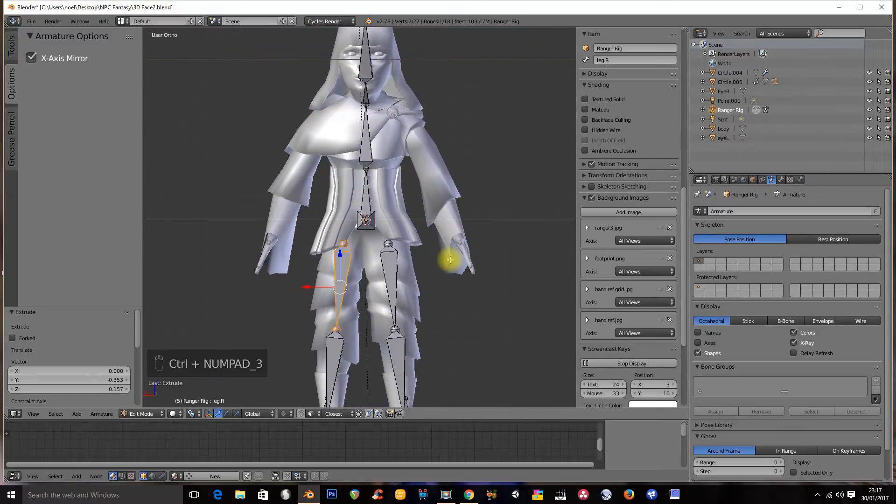
shift+middle_drag(440, 266, 436, 205)
scroll(436, 206, up, 3)
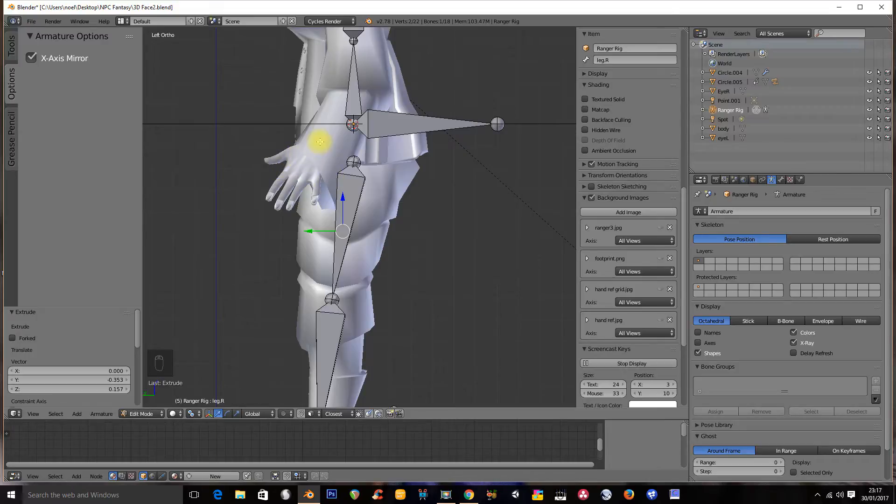
key(ctrl+KP_1)
shift+middle_drag(321, 141, 328, 204)
shift+middle_drag(347, 139, 330, 201)
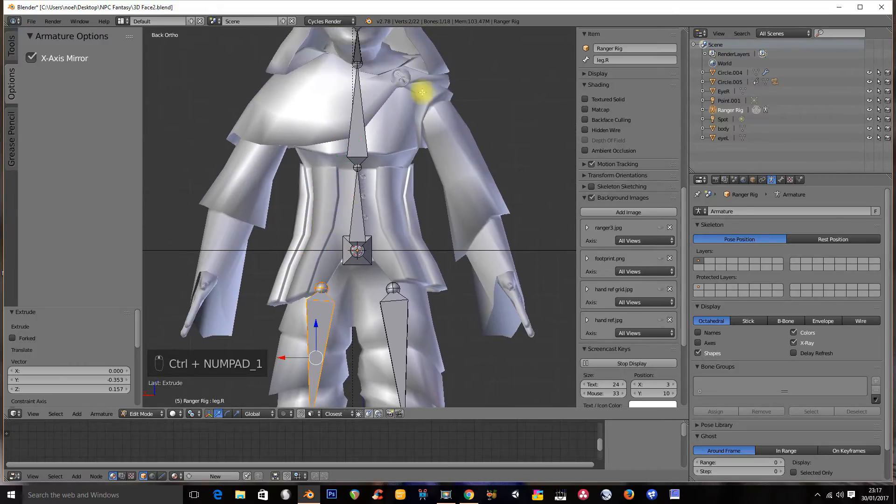
scroll(422, 92, down, 4)
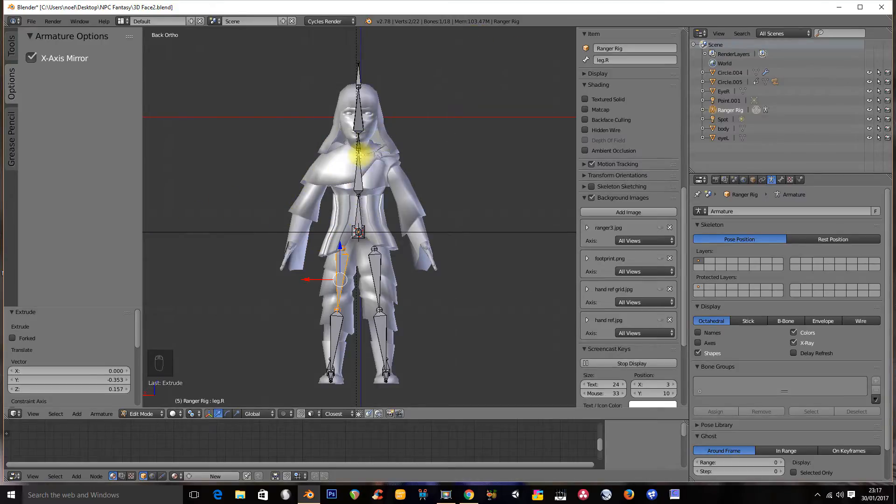
scroll(362, 213, up, 6)
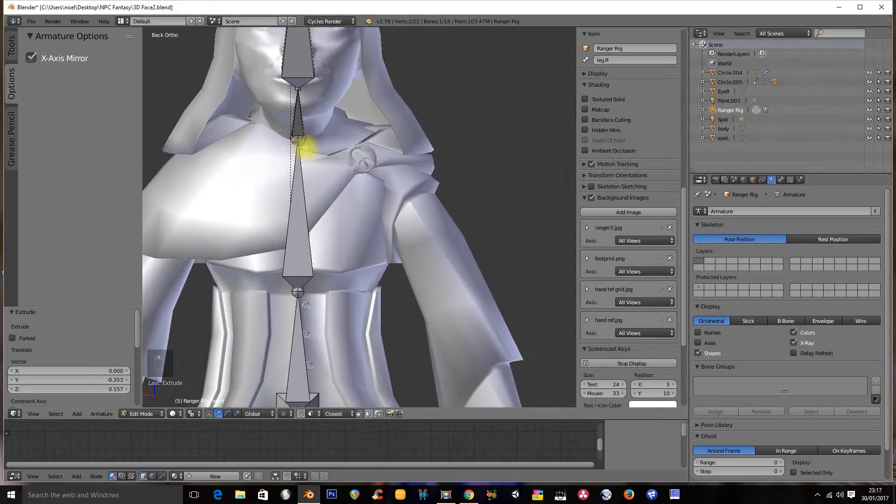
scroll(326, 171, down, 1)
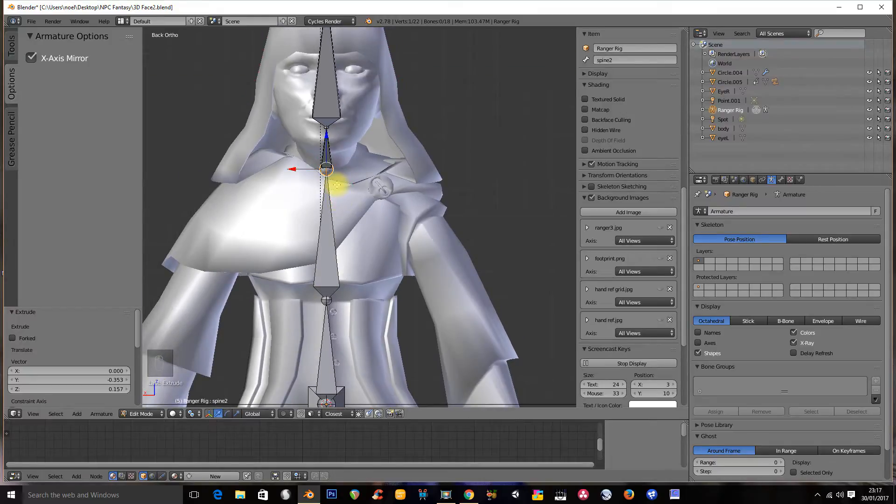
key(shift+e)
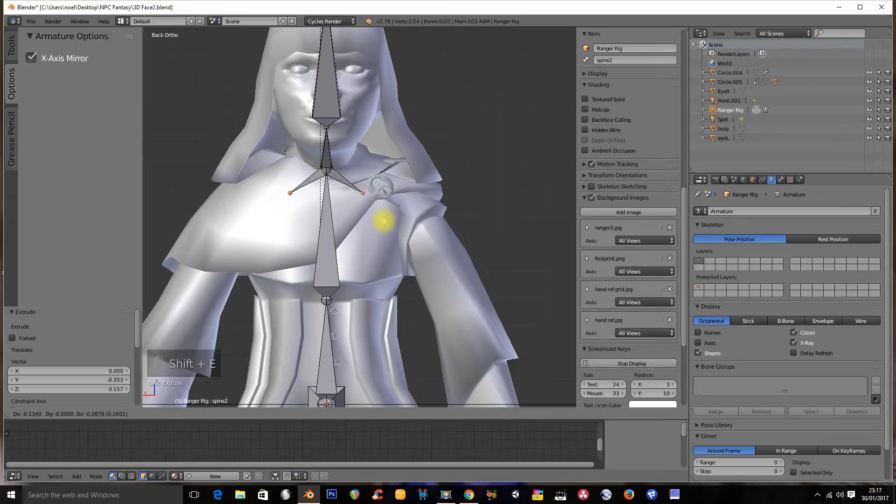
click(441, 250)
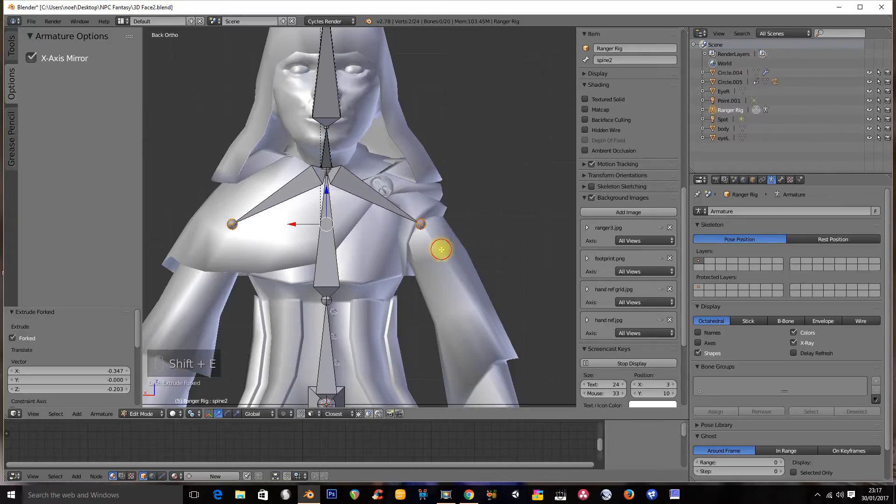
Extrude mirrored upper arm bones from the shoulder joints to the elbows, and forearm bones onward to the wrists
shift+middle_drag(414, 224, 410, 109)
right_click(415, 122)
key(e)
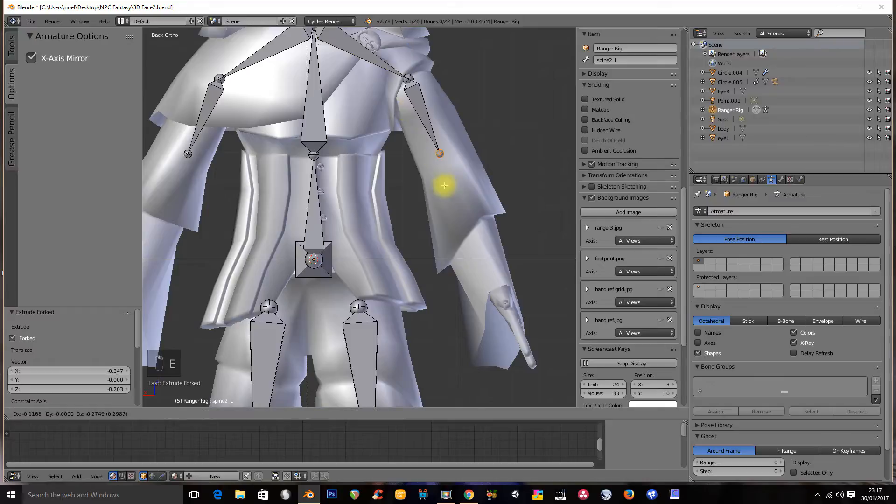
click(464, 227)
key(e)
click(501, 322)
In side view, move the wrist joint forward about 0.19 so the forearm bone follows the sleeve to the hand
key(KP_3)
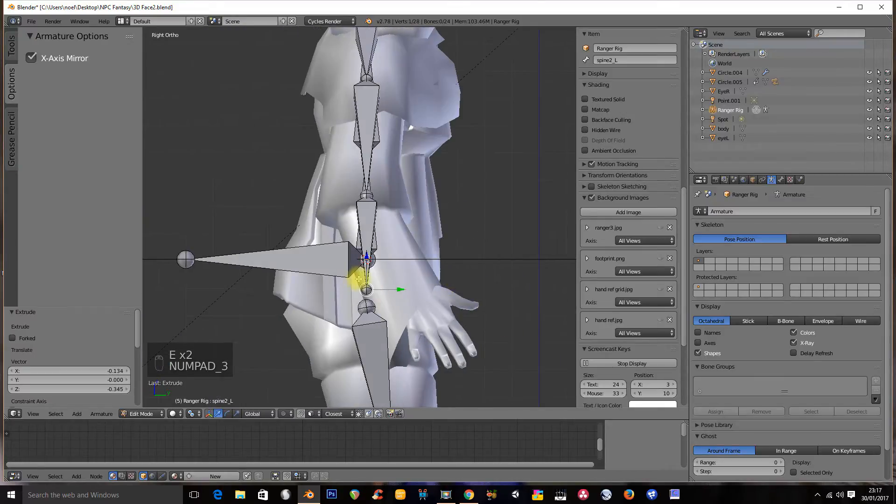
key(g)
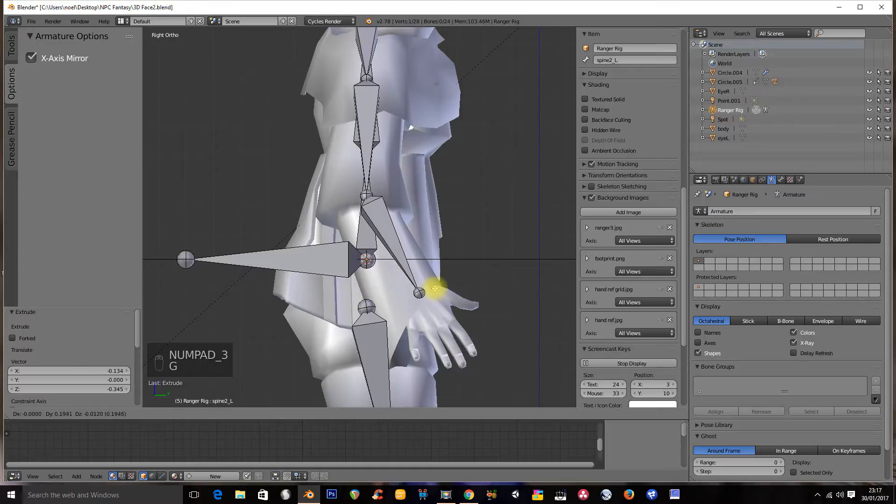
click(435, 284)
Lower the elbow joint about 0.05 and shift it slightly back, and move the shoulder joint about 0.045 forward and 0.02 down
middle_drag(372, 198, 337, 196)
key(ctrl+KP_3)
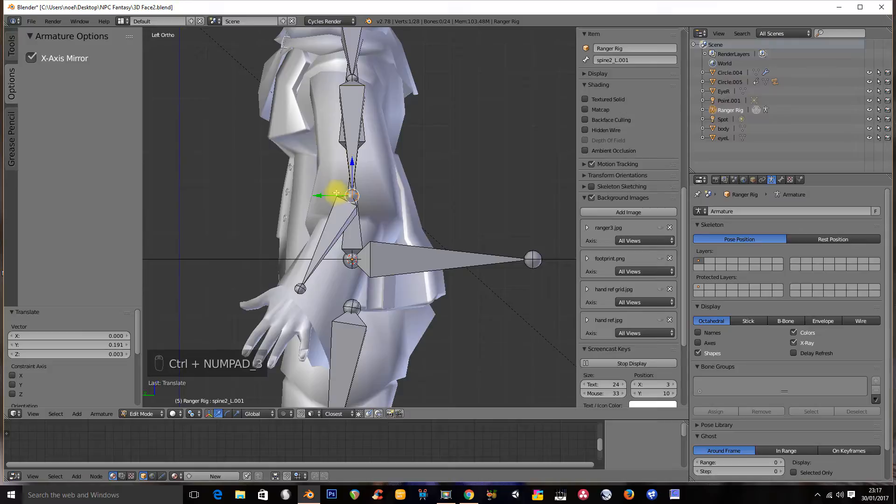
key(g)
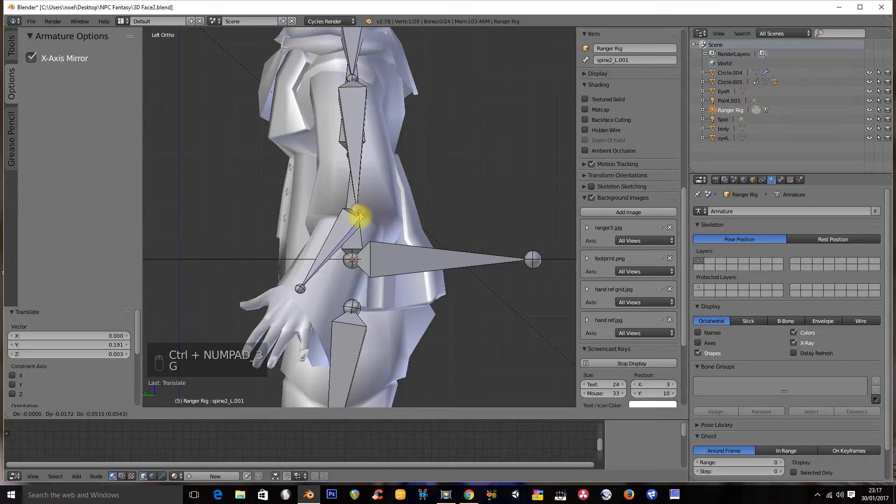
click(359, 214)
right_click(353, 74)
key(g)
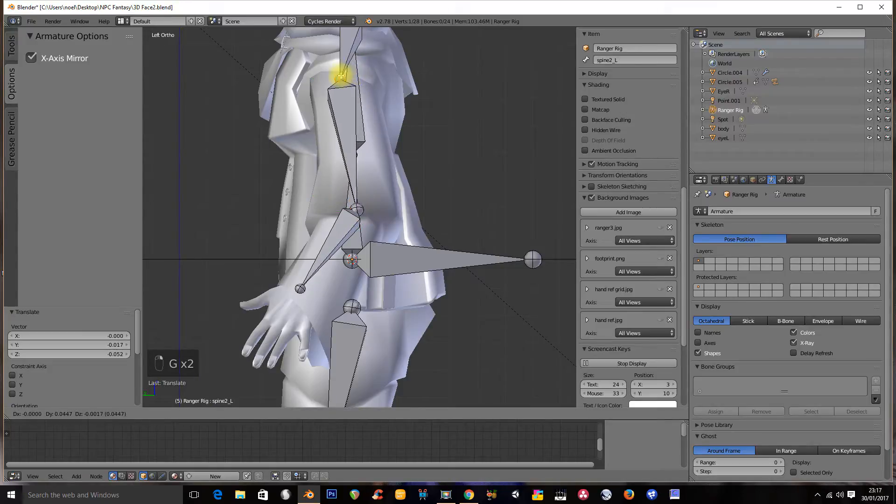
click(340, 80)
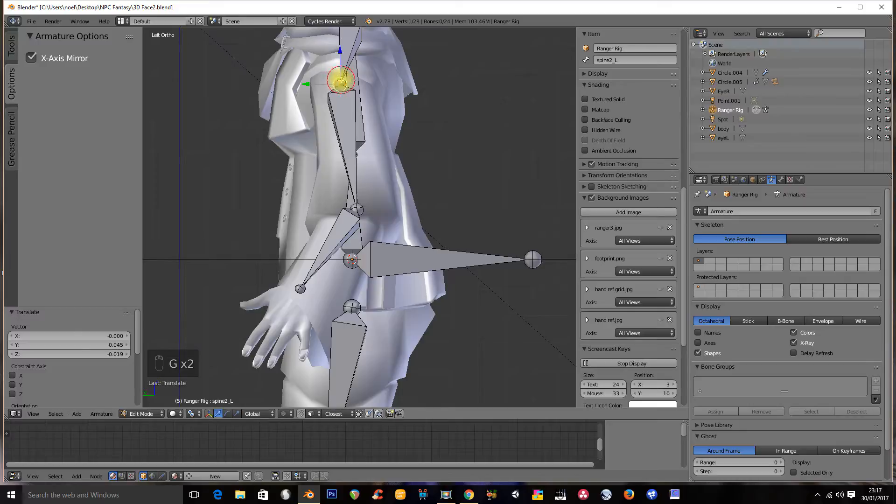
Rename the two shoulder bones sh.L and sh.R
key(ctrl+KP_1)
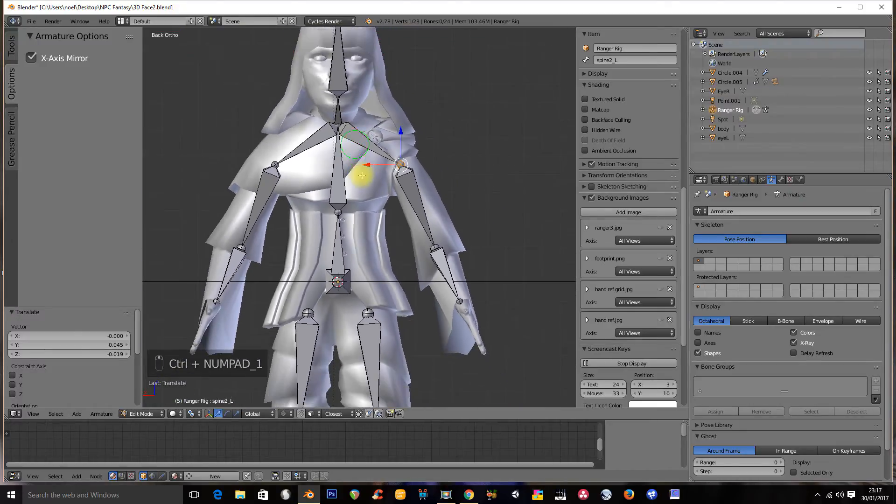
scroll(371, 201, up, 1)
right_click(381, 156)
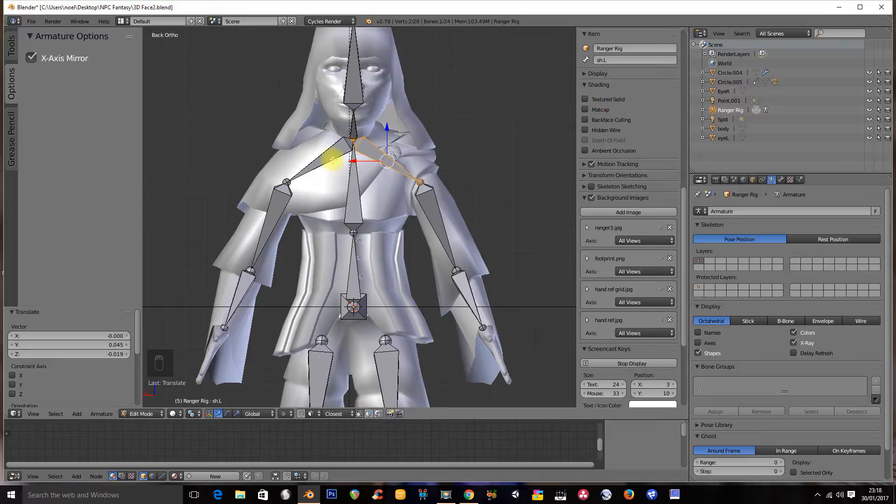
right_click(327, 158)
text(sh.L)
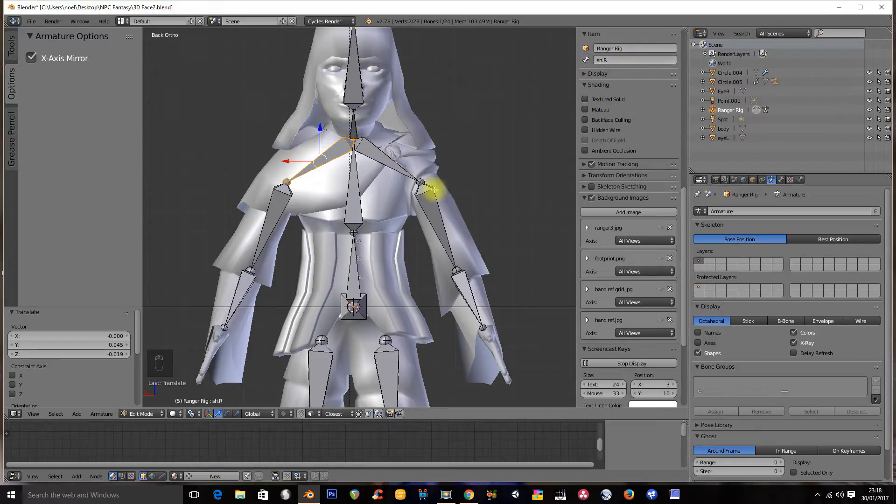
Rename the two upper arm bones arm.L and arm.R
right_click(427, 200)
click(609, 61)
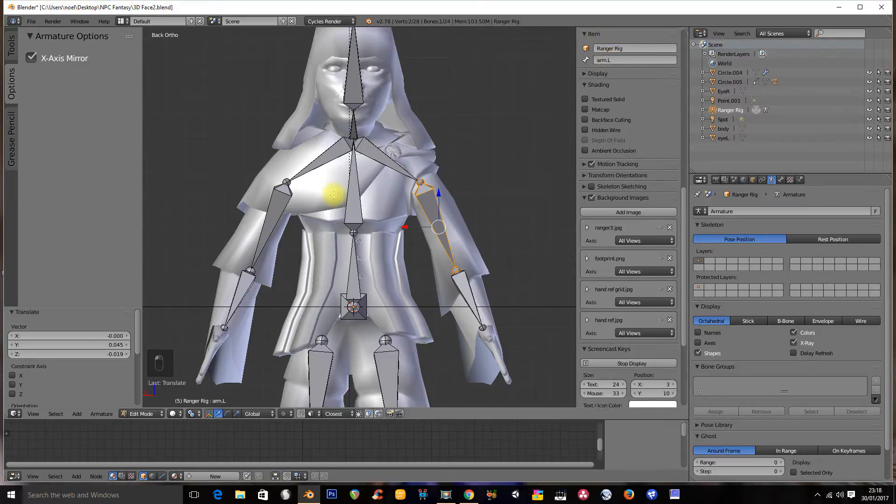
right_click(286, 215)
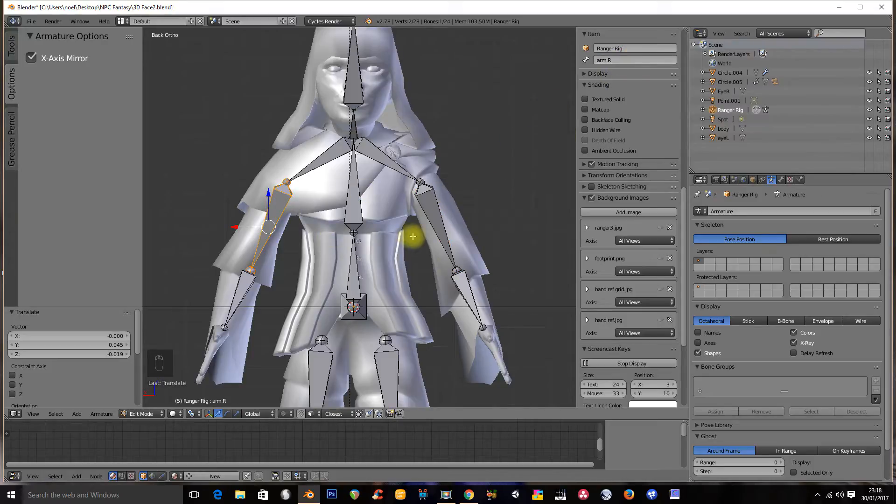
Rename the two lower arm bones forearm.L and forearm.R
right_click(461, 280)
click(635, 61)
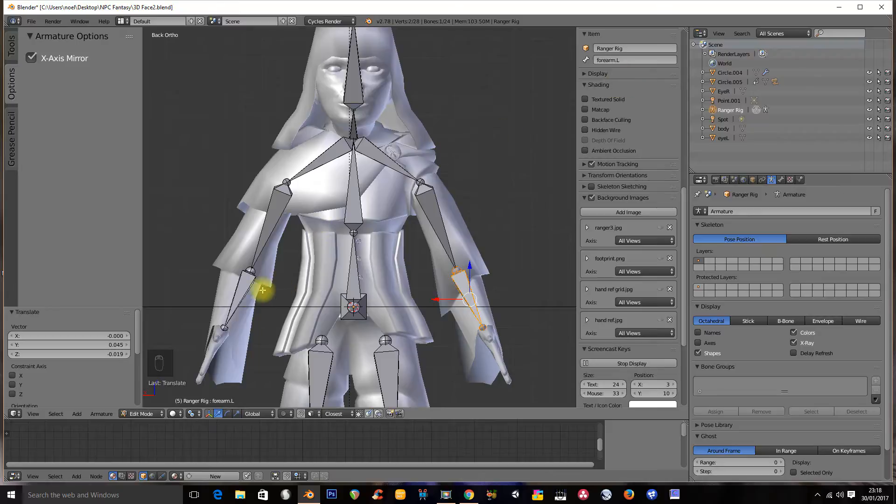
right_click(240, 283)
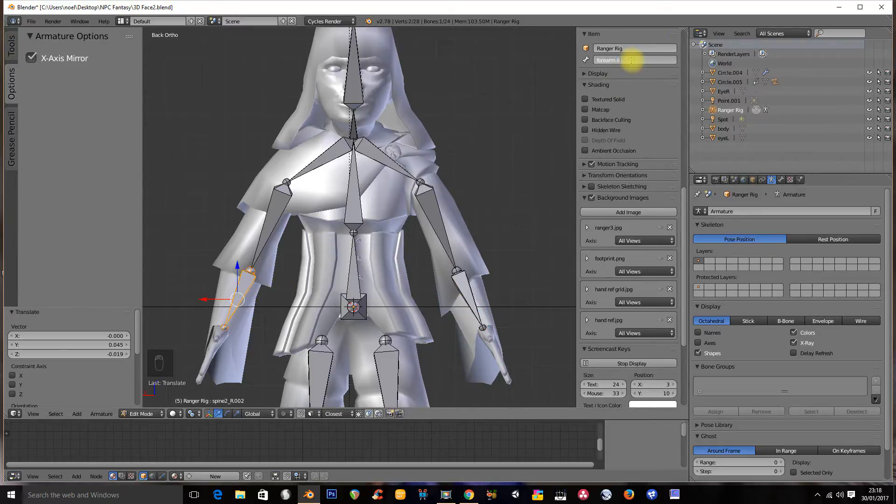
Duplicate the bend bone at the hips in side view and rotate the copy 180 degrees to point forward
middle_drag(426, 294, 363, 216)
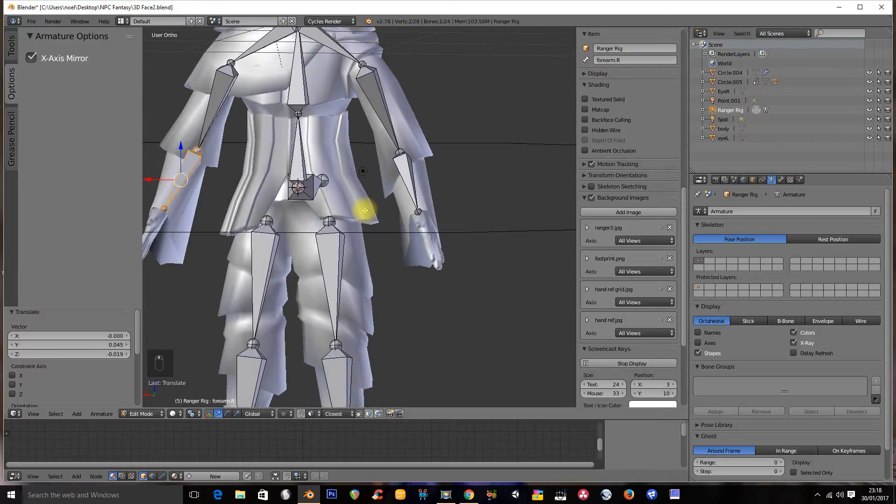
middle_drag(346, 145, 416, 160)
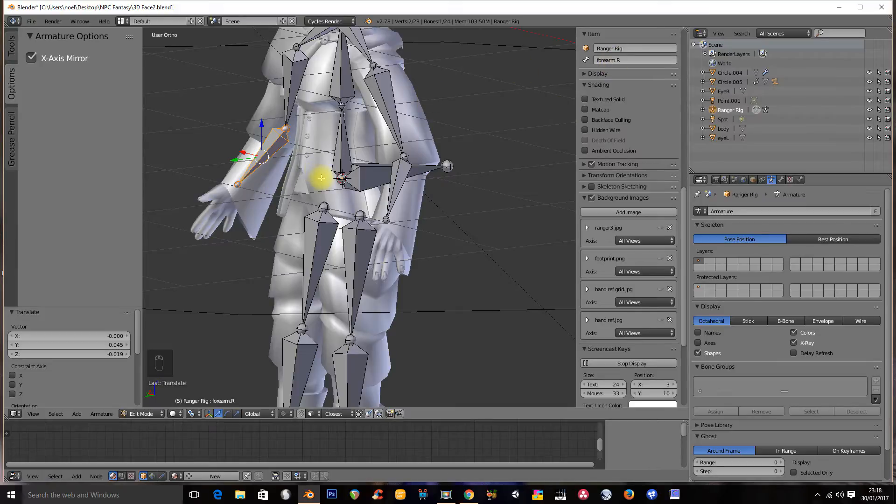
right_click(370, 172)
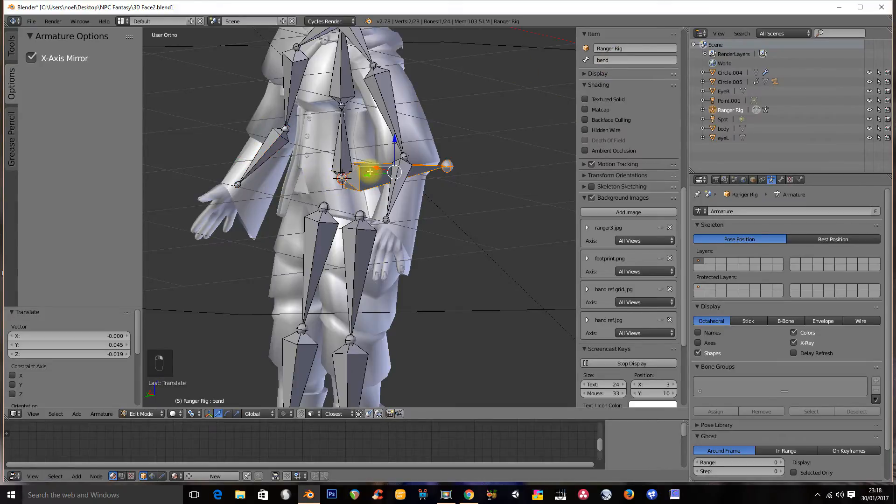
key(ctrl+KP_3)
scroll(369, 155, down, 3)
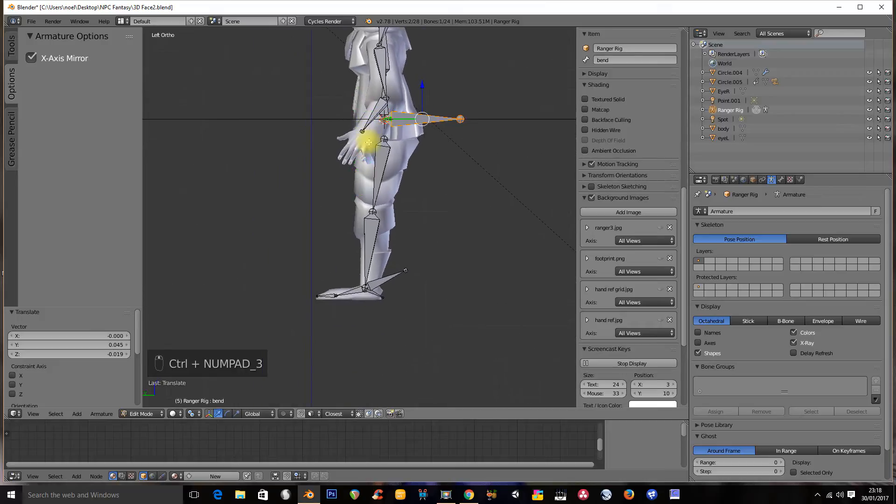
key(shift+d)
text(r)
text(180)
key(Return)
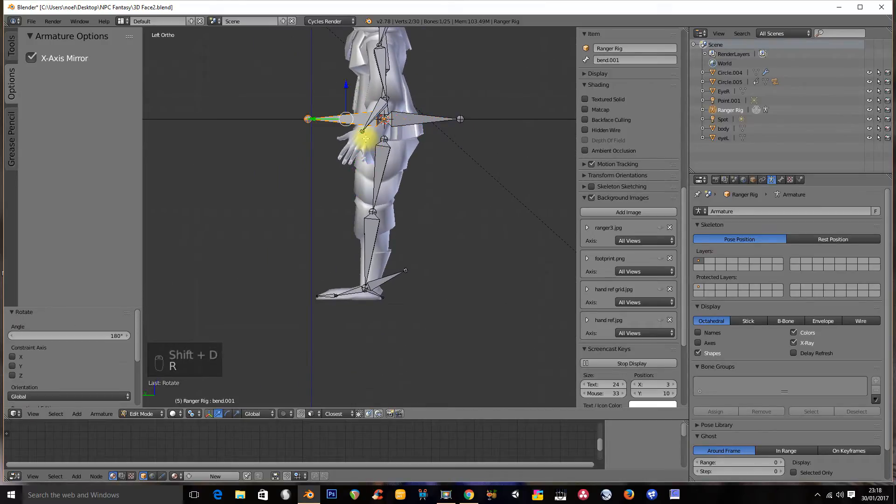
Move the duplicated bone down about 1.66 to just below the feet and rename it master
key(g)
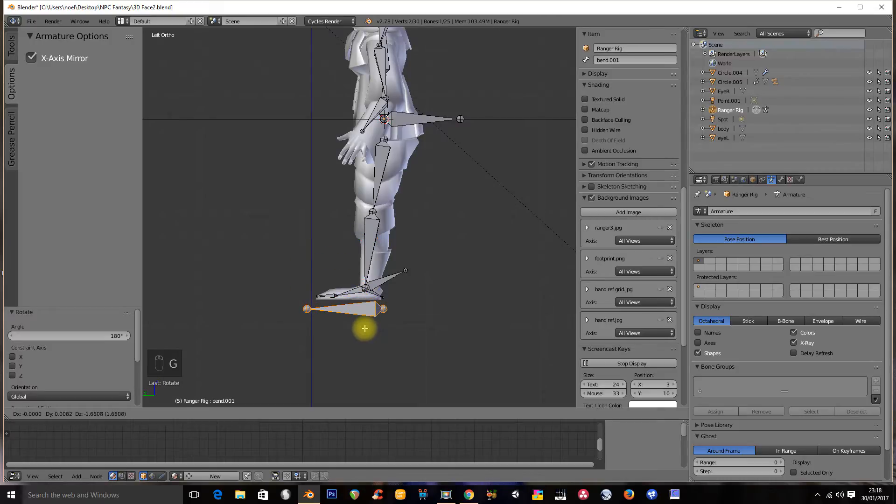
click(365, 326)
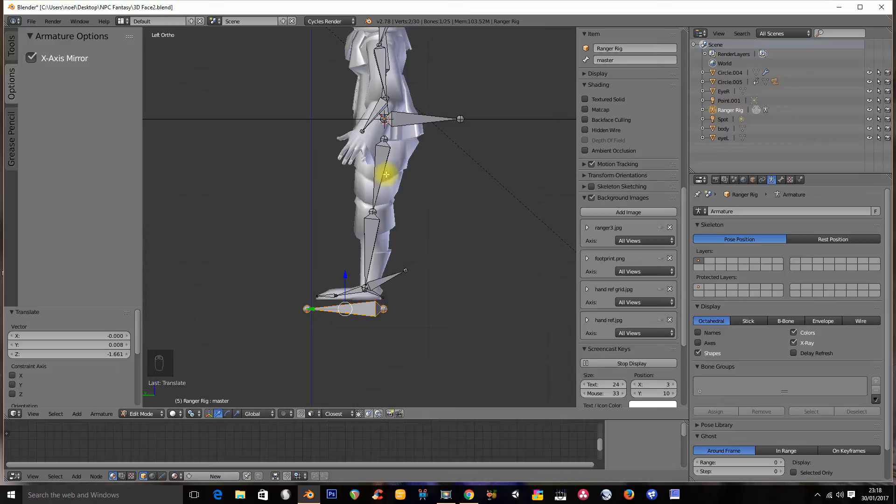
Duplicate the Head bone in wireframe side view, place the copy at the face, and rotate it about -73° to point forward
key(ctrl+KP_1)
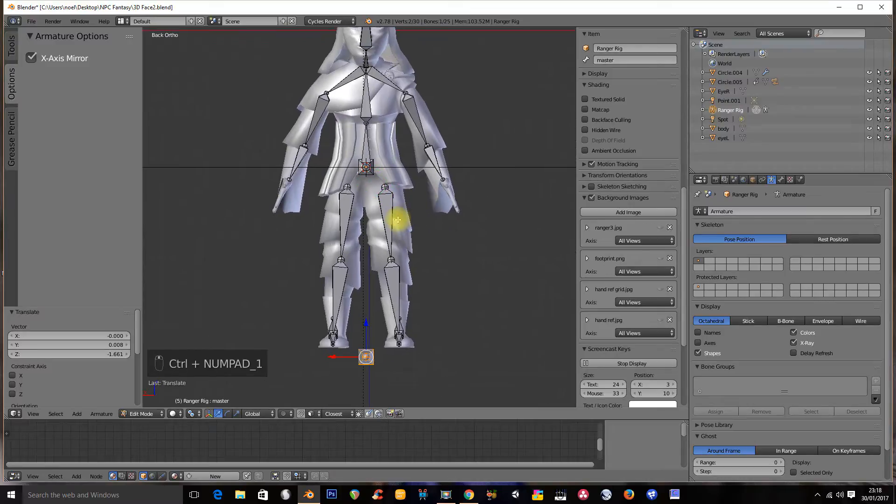
scroll(394, 254, up, 6)
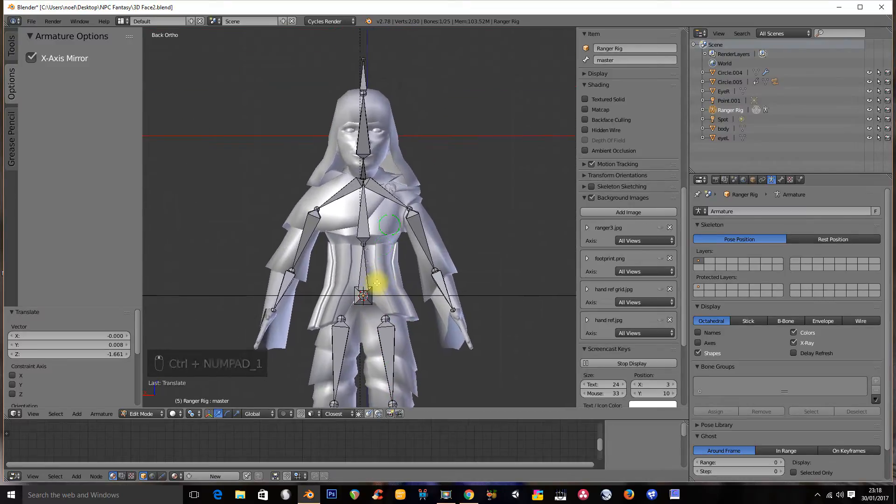
middle_drag(387, 233, 358, 273)
scroll(365, 260, up, 3)
right_click(397, 160)
key(ctrl+KP_3)
scroll(448, 202, up, 1)
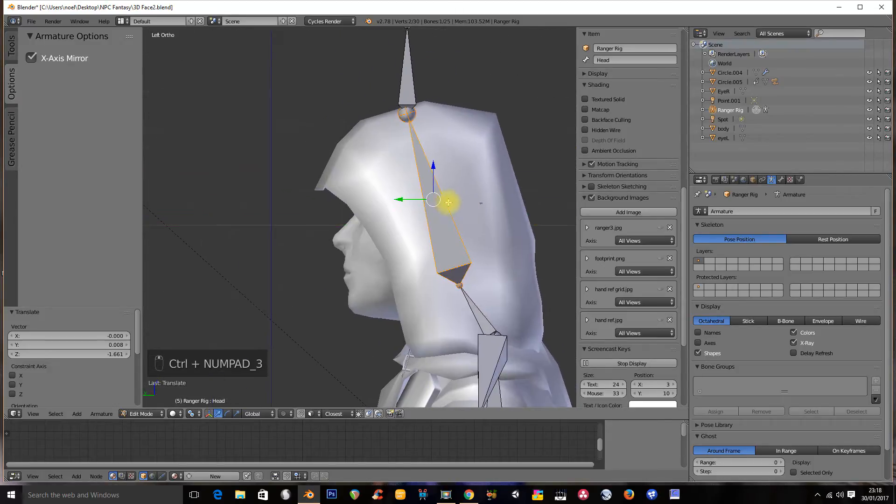
scroll(432, 170, up, 2)
key(z)
scroll(443, 202, down, 1)
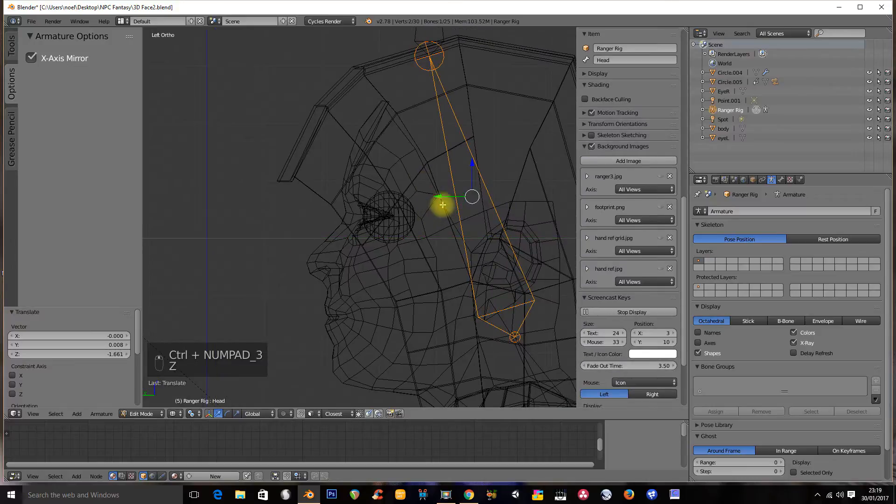
key(shift+d)
click(325, 202)
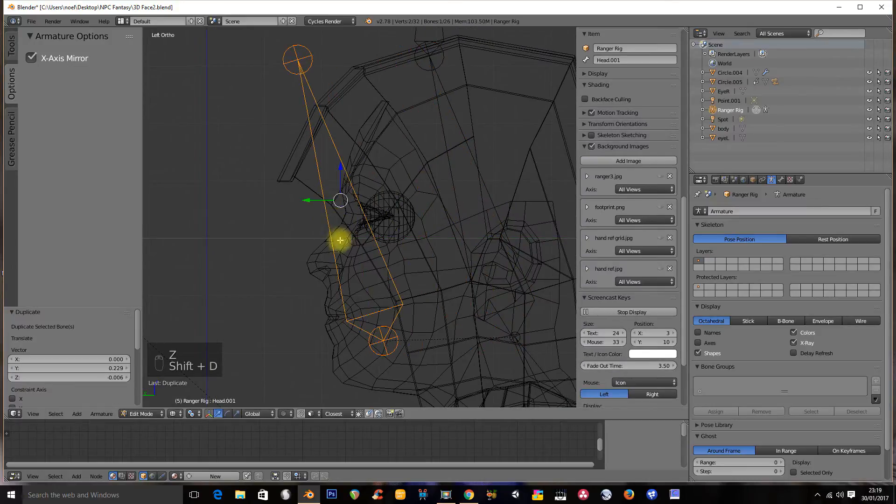
key(r)
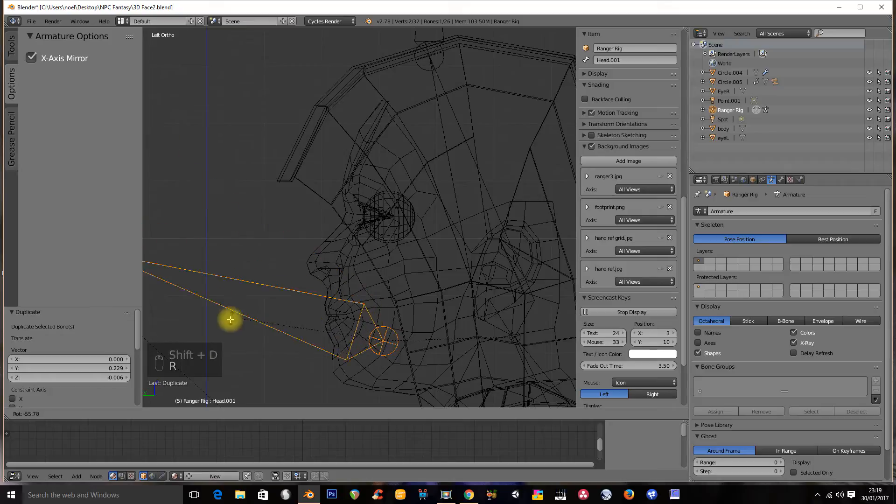
click(232, 363)
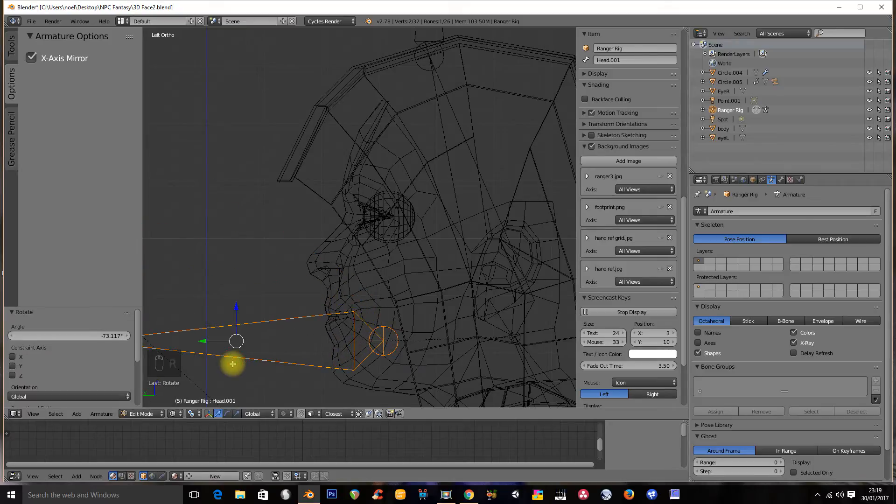
Scale the duplicated bone to about 0.371 and move it onto the character's right eye in the face-on view
key(ctrl+KP_1)
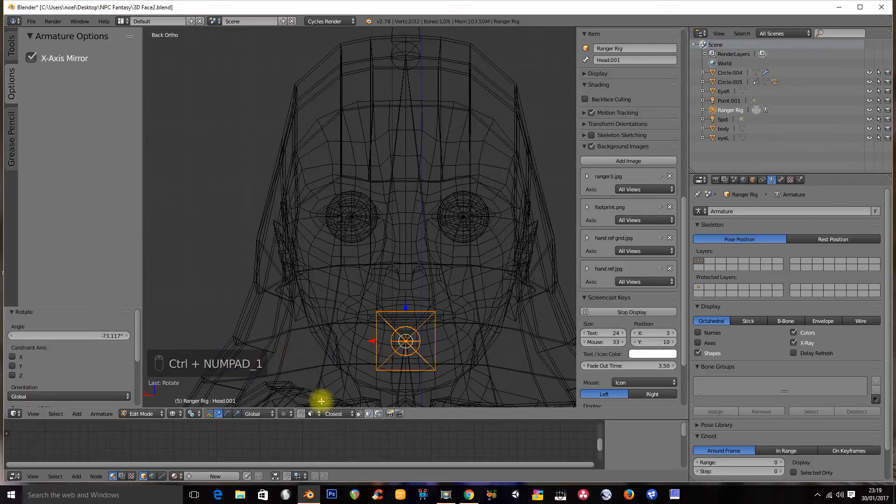
key(s)
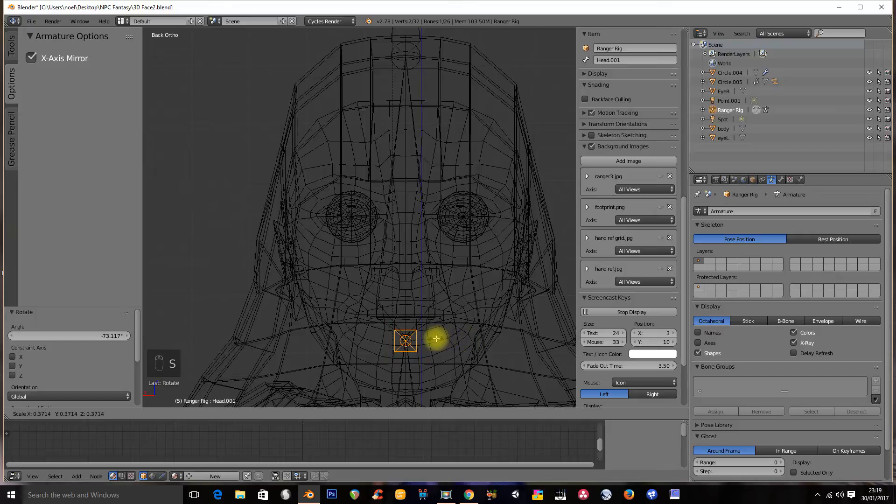
click(436, 339)
key(g)
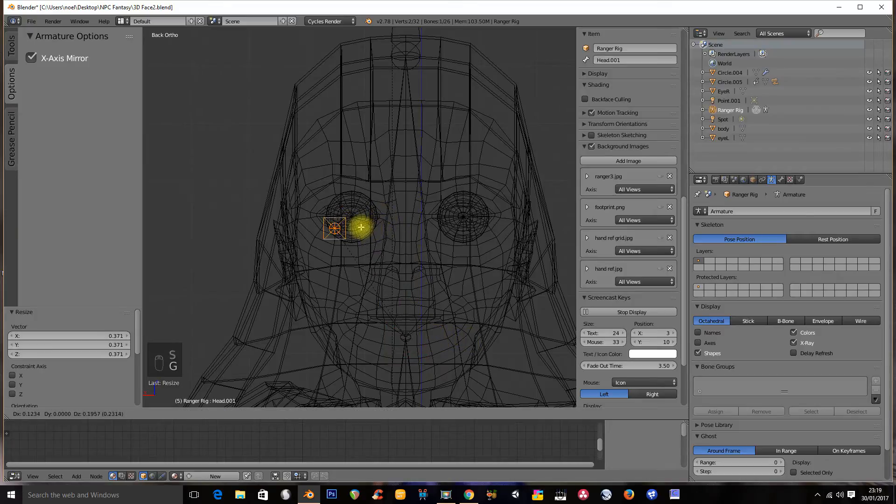
click(361, 227)
Select the EyeR sphere in Object Mode and snap the 3D cursor to its centre
middle_drag(360, 226, 356, 263)
scroll(355, 261, up, 2)
key(Tab)
right_click(344, 242)
right_click(345, 241)
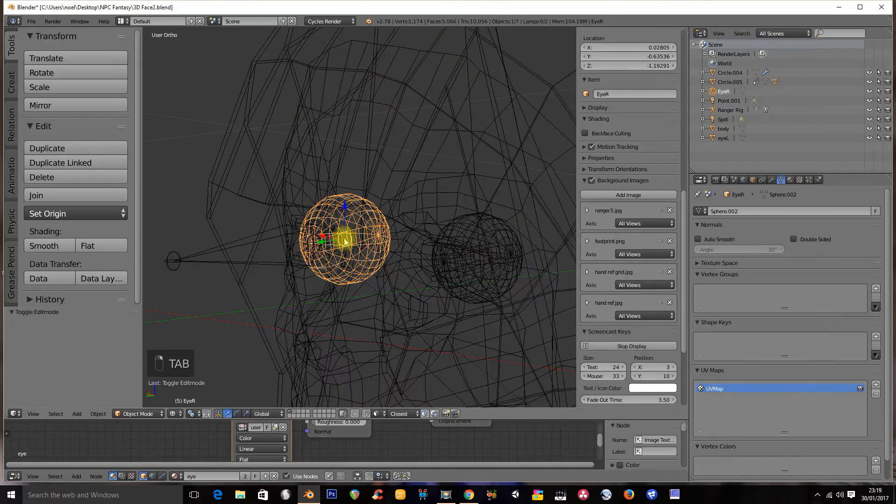
key(shift+s)
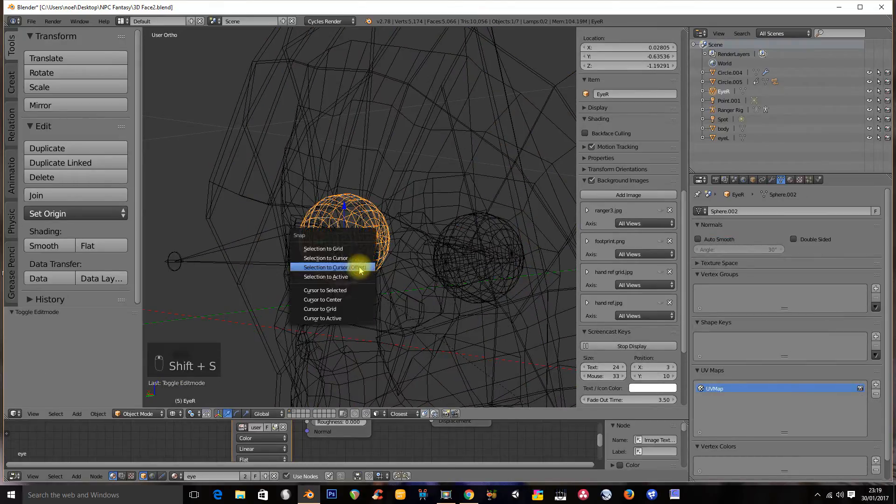
click(348, 290)
Edit the Ranger Rig and snap the small eye bone's base joint to the 3D cursor with Selection to Cursor (Offset)
right_click(242, 252)
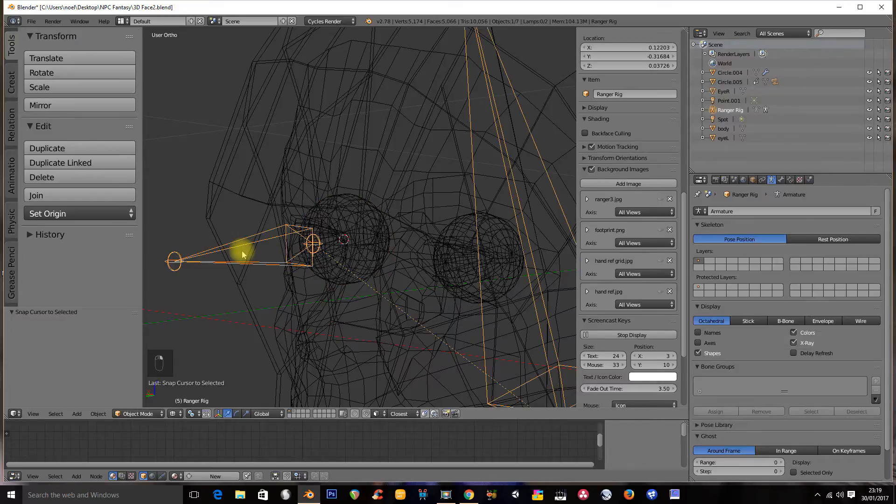
key(Tab)
right_click(313, 244)
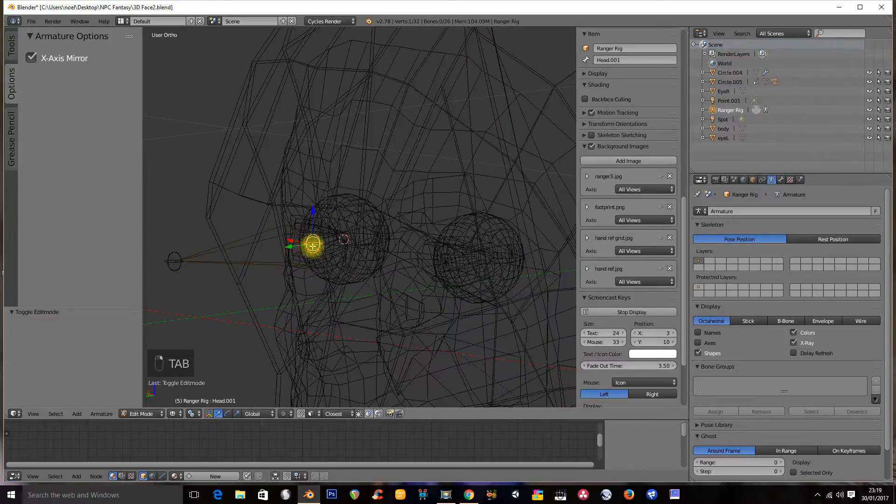
key(shift+s)
click(290, 224)
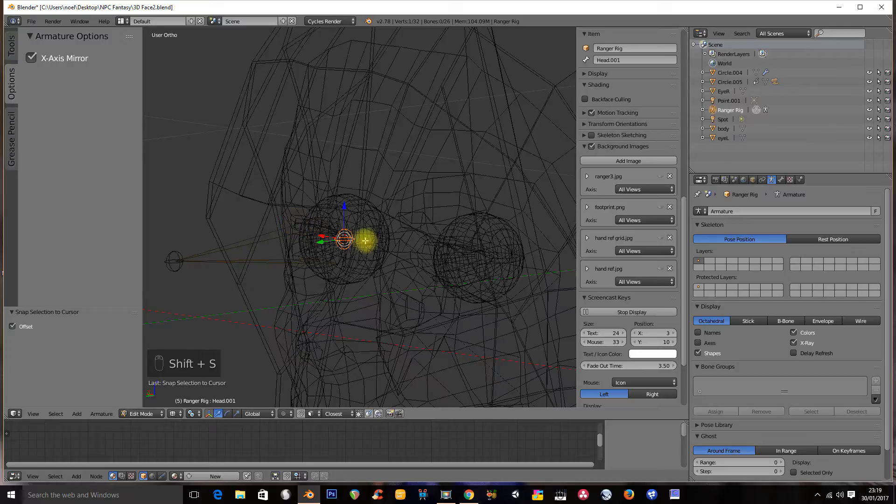
Move the eye bone's tip about -0.037 in X in top view to point straight ahead, and rename the bone eye.R
middle_drag(316, 245, 356, 290)
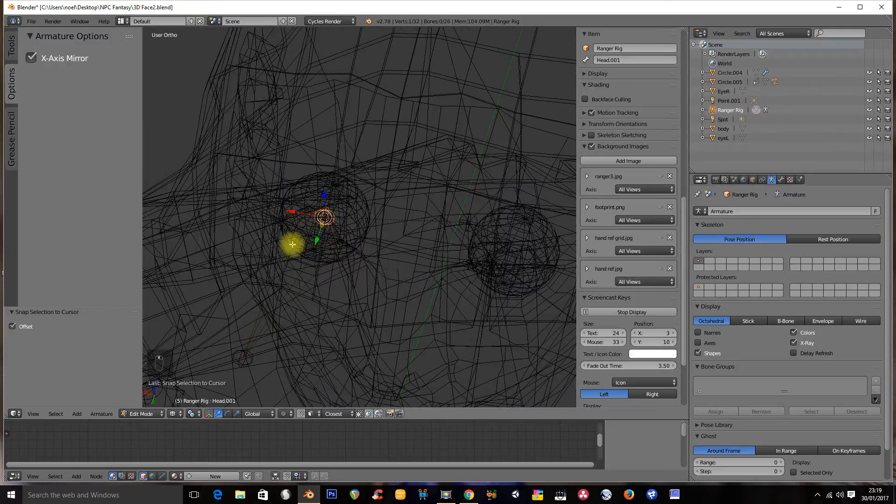
key(KP_7)
scroll(290, 308, up, 2)
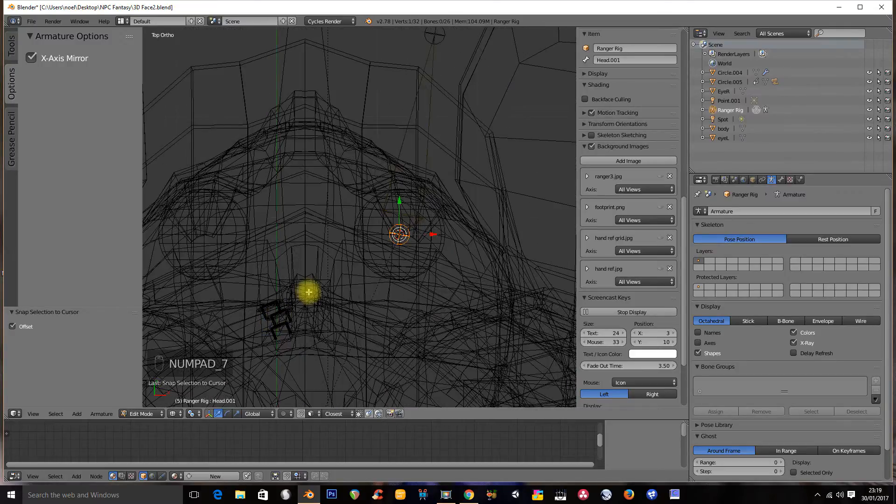
scroll(415, 178, up, 2)
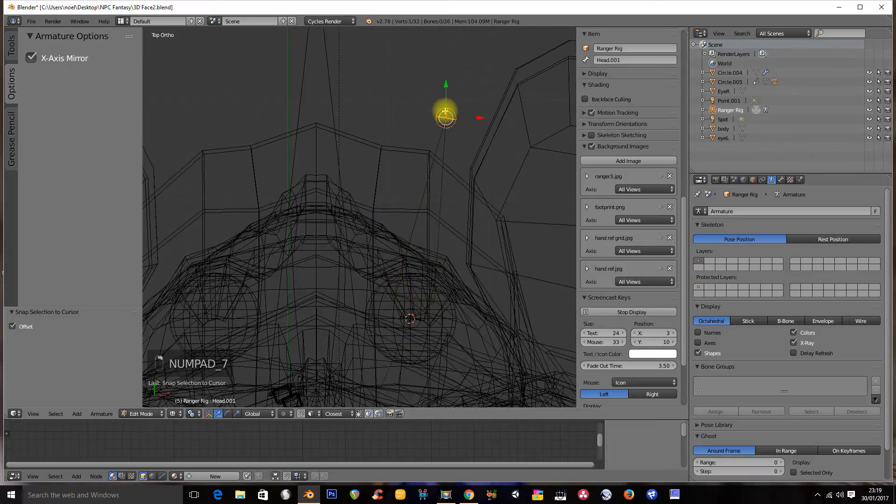
key(g)
click(408, 120)
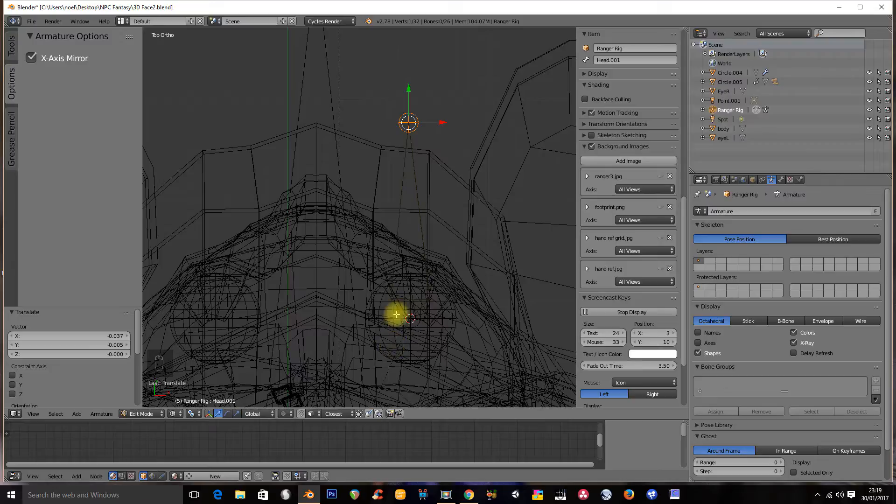
shift+middle_drag(413, 328, 418, 278)
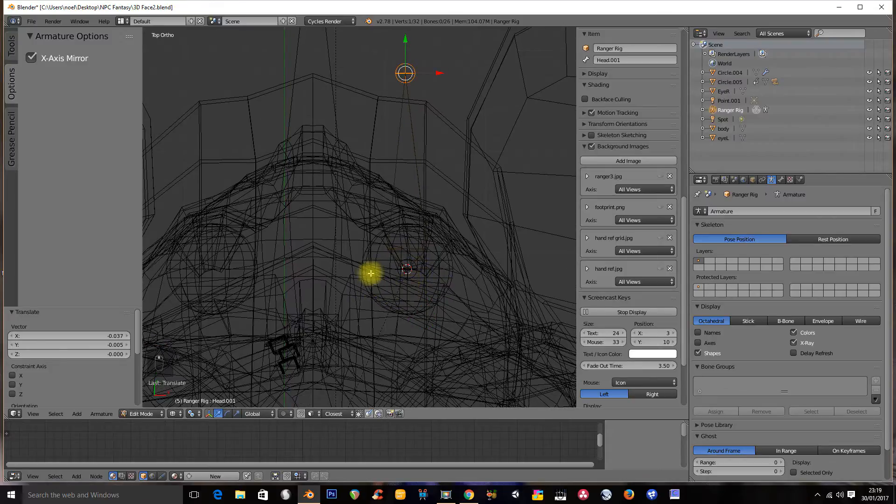
right_click(395, 167)
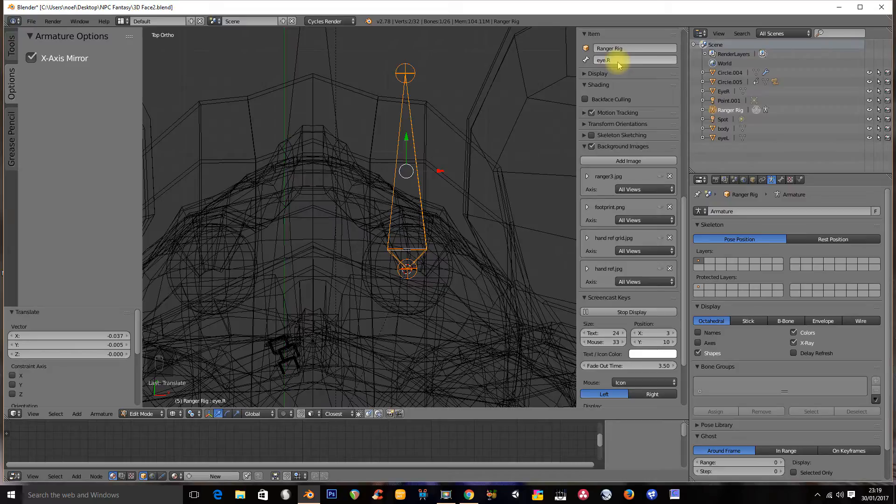
Duplicate the eye.R bone about -0.231 along X to the other eye and rename the copy eye.L
key(shift+d)
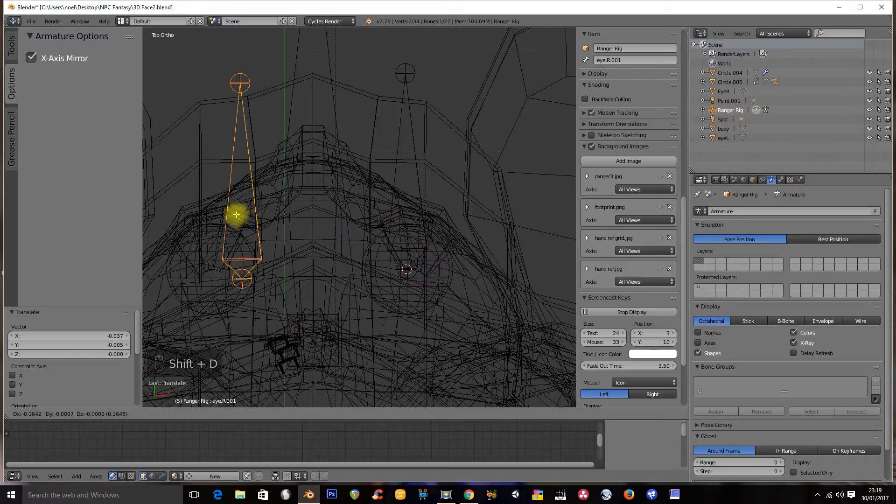
click(169, 204)
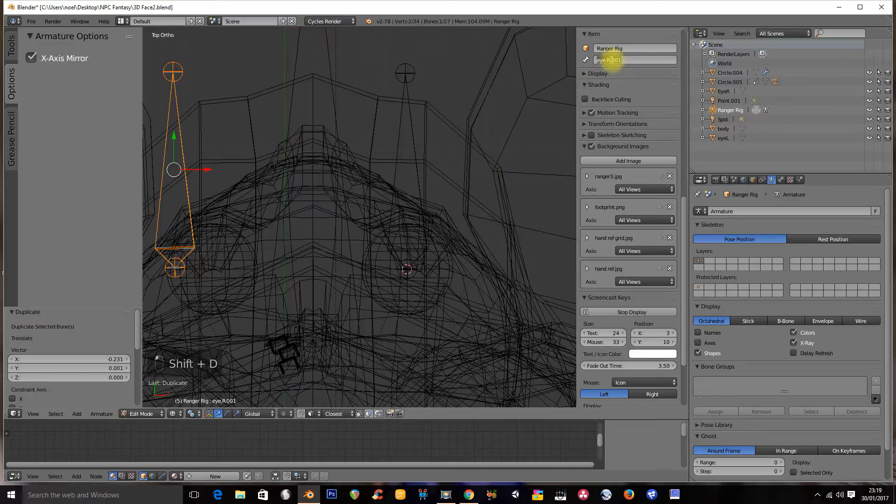
key(BackSpace)
key(BackSpace)
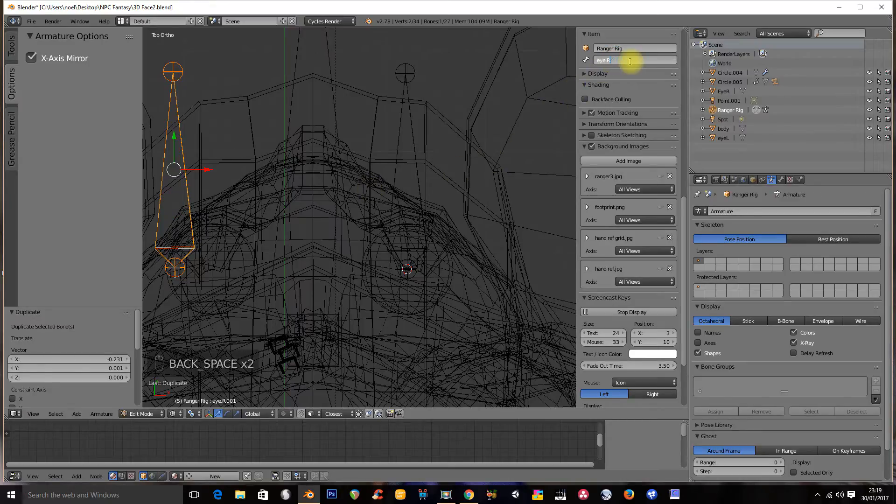
key(Return)
Select the eyeL sphere in Object Mode and snap the 3D cursor to its centre
shift+middle_drag(271, 229, 415, 193)
key(Tab)
right_click(296, 209)
right_click(297, 208)
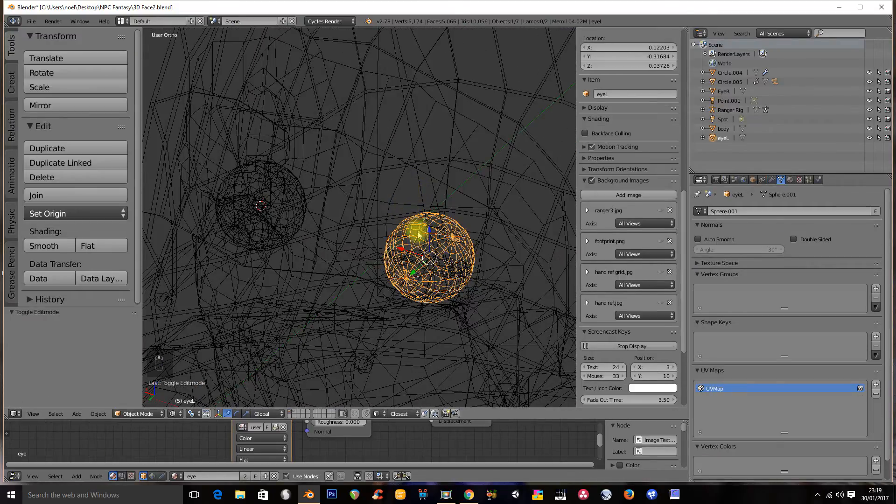
key(shift+s)
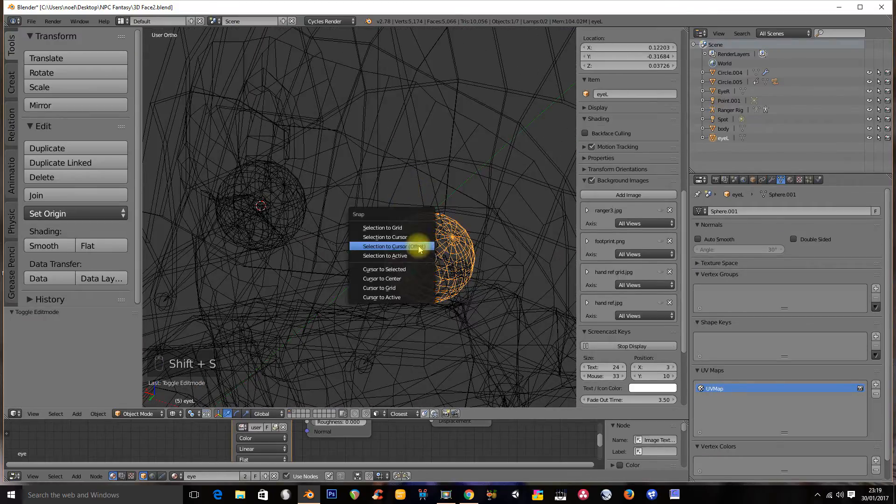
click(413, 276)
middle_drag(413, 276, 517, 283)
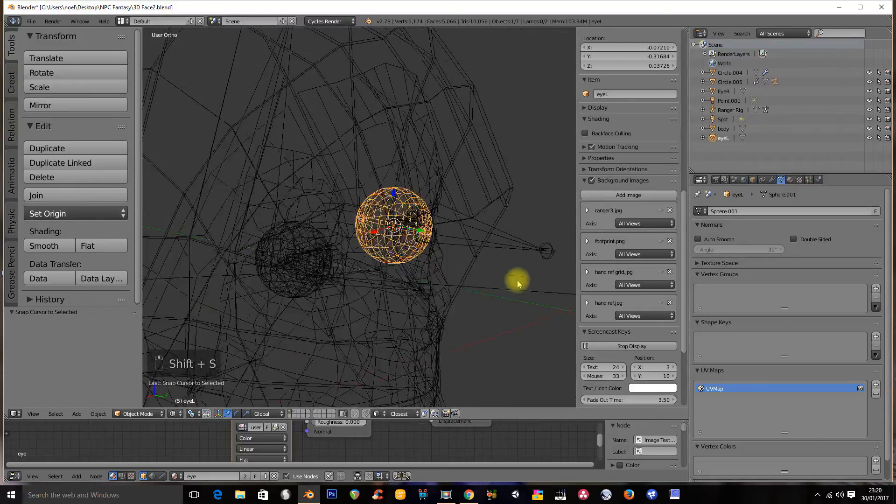
Edit the Ranger Rig and snap the eye.L bone's base joint to the 3D cursor with Selection to Cursor (Offset)
right_click(517, 253)
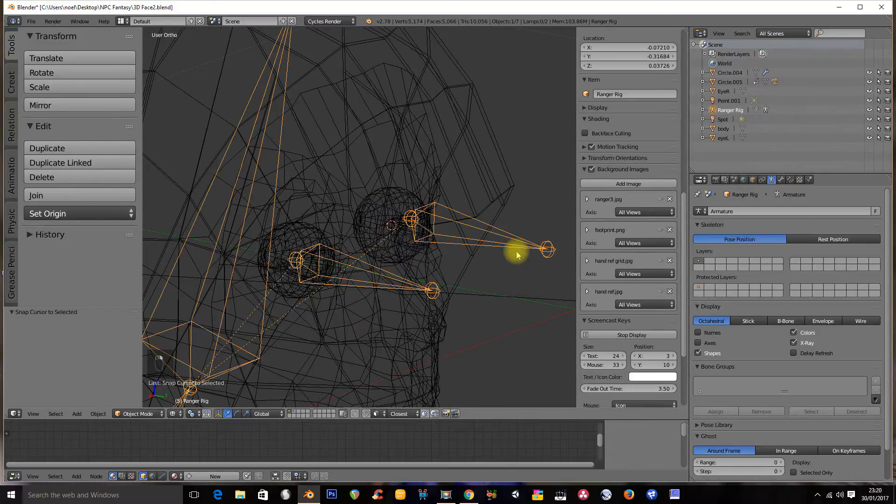
key(Tab)
right_click(409, 218)
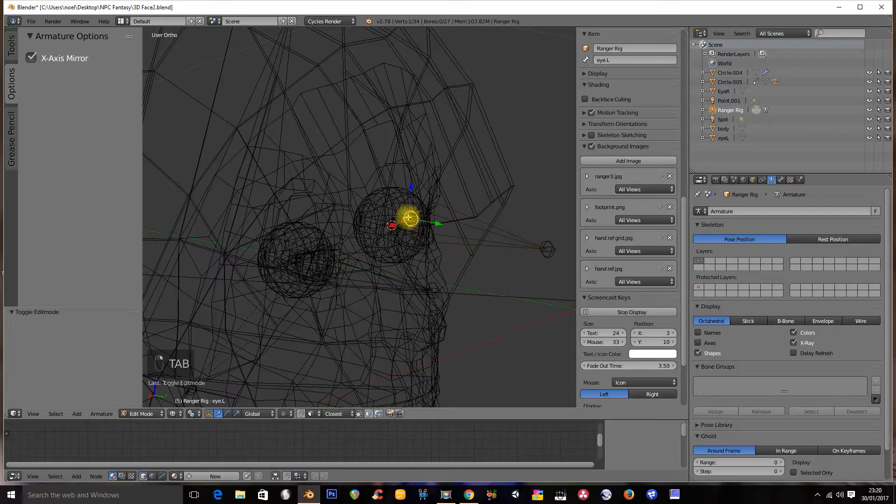
key(shift+s)
click(407, 195)
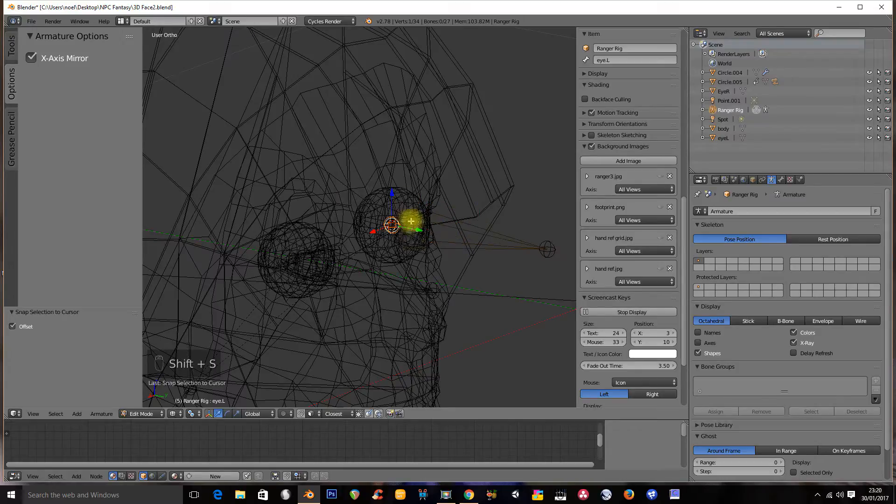
Move the eye.L bone's tip inward about 0.04 in top view so the bone points straight ahead
key(KP_7)
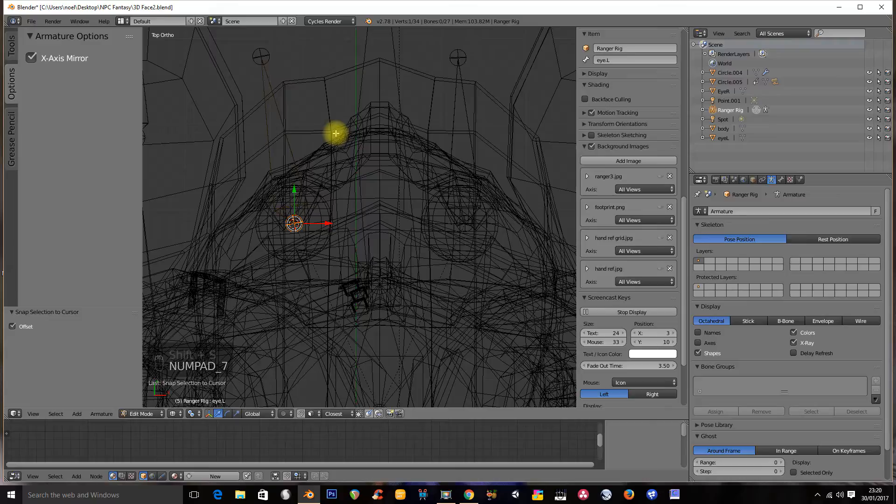
key(g)
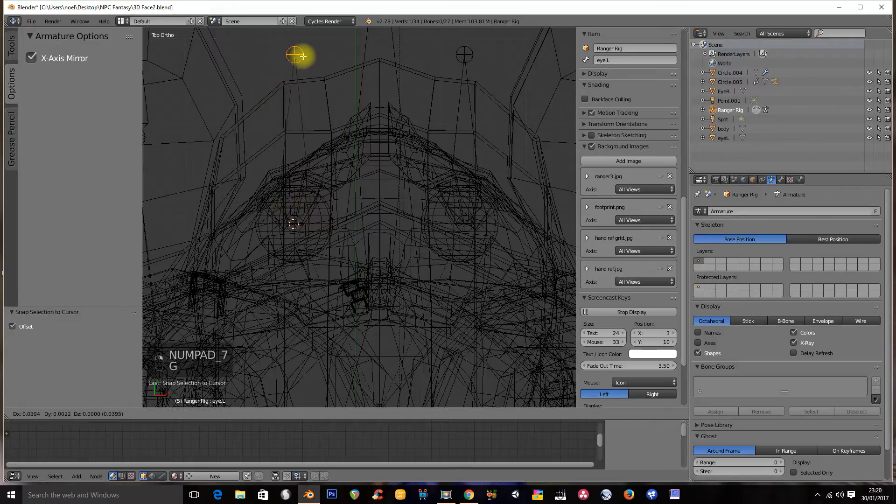
click(304, 54)
Return to Object Mode with solid shading and inspect both eye bones face-on and at an angle
key(Tab)
middle_drag(296, 120, 438, 171)
key(z)
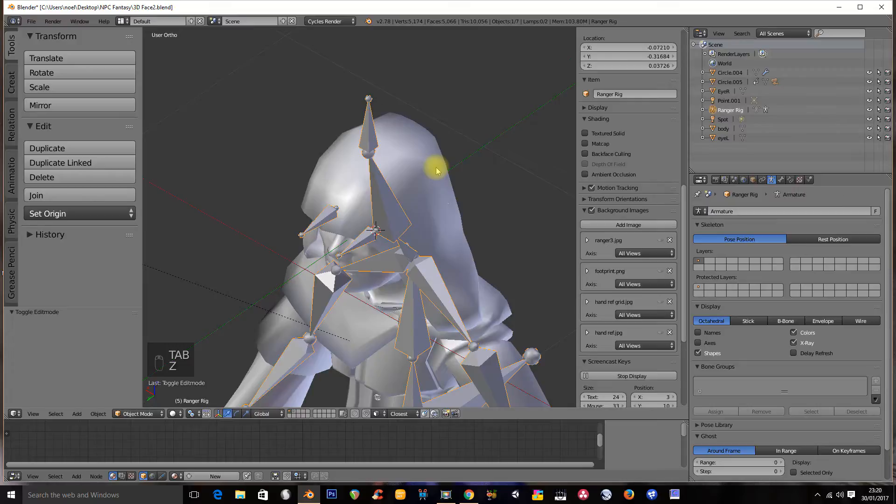
key(ctrl+KP_1)
scroll(436, 170, up, 5)
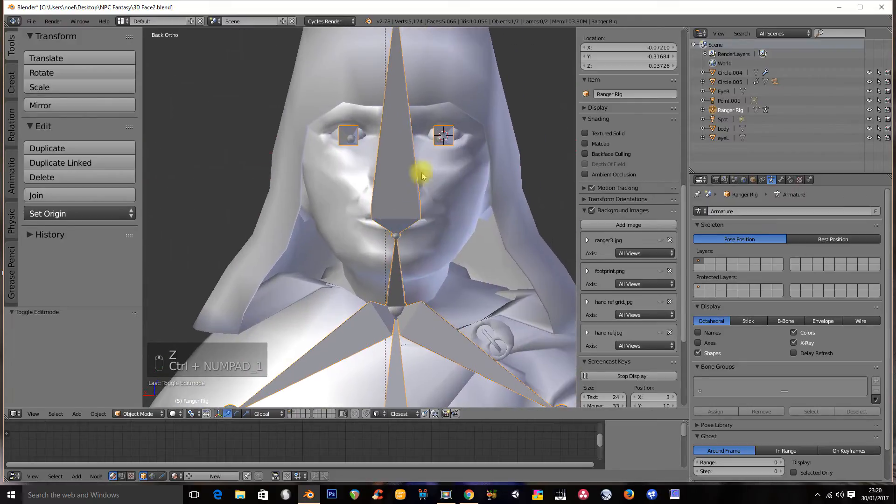
middle_drag(417, 225, 370, 236)
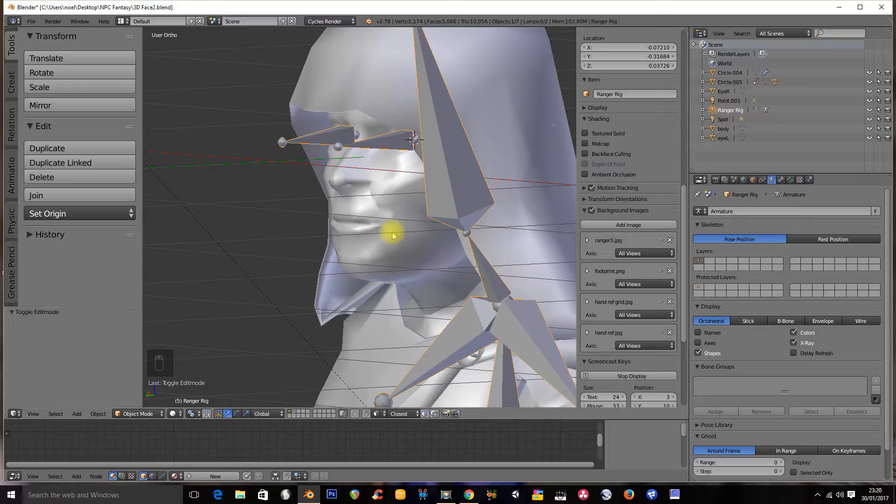
In Edit Mode, duplicate the Head bone in right view and place the copy in front of the face, offset about 0.975 along Y
key(ctrl+KP_1)
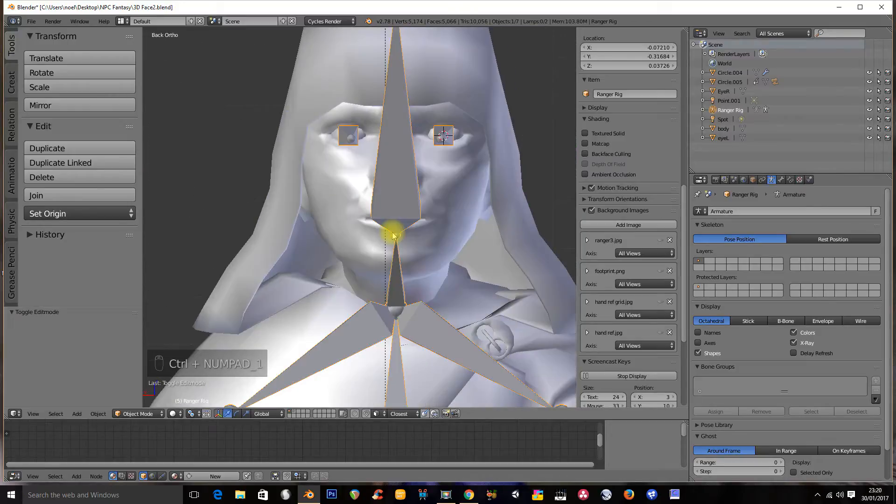
scroll(397, 243, down, 6)
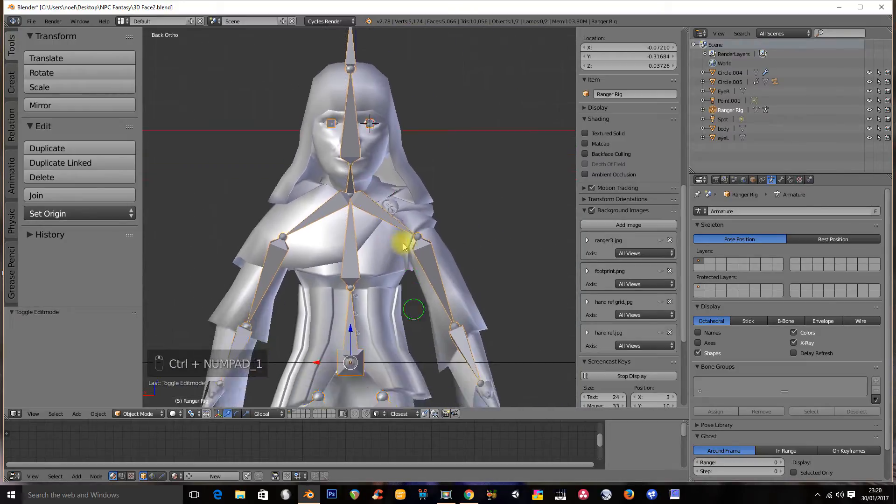
scroll(407, 295, down, 4)
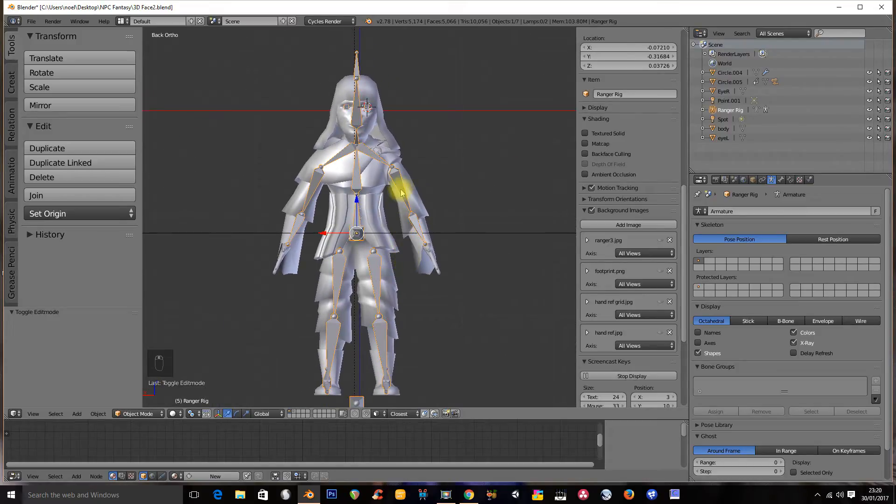
key(KP_3)
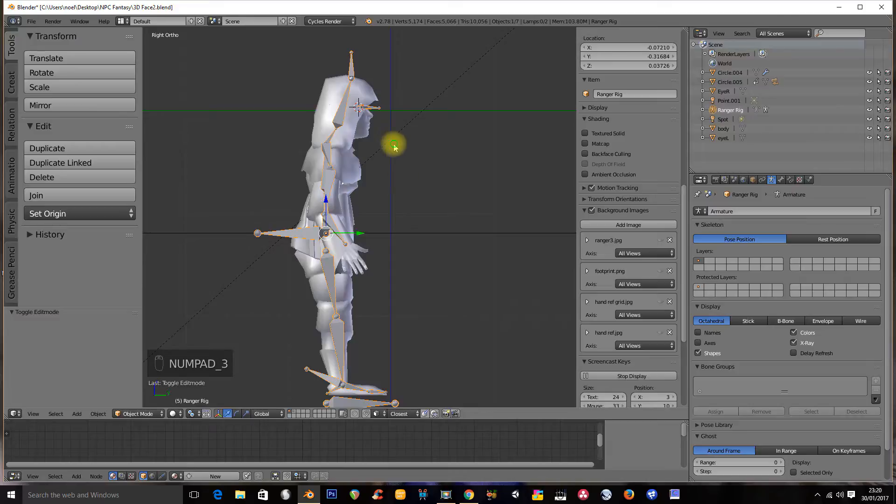
scroll(367, 147, up, 5)
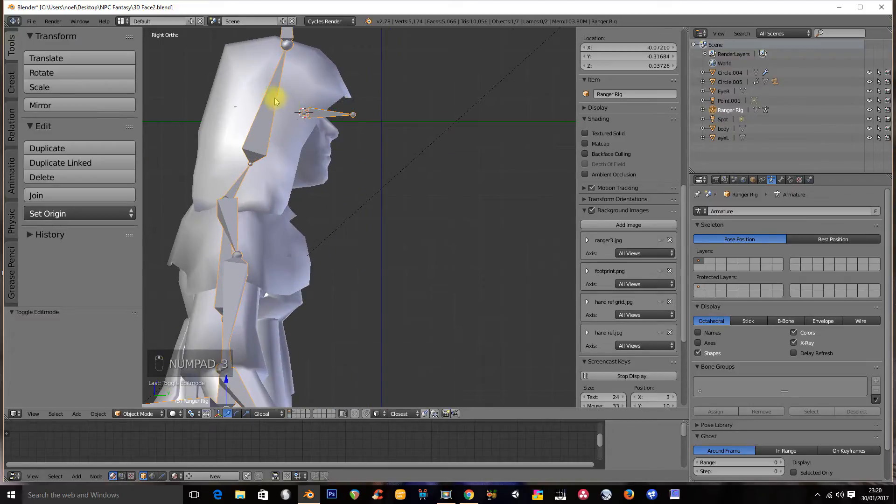
key(Tab)
scroll(266, 94, down, 5)
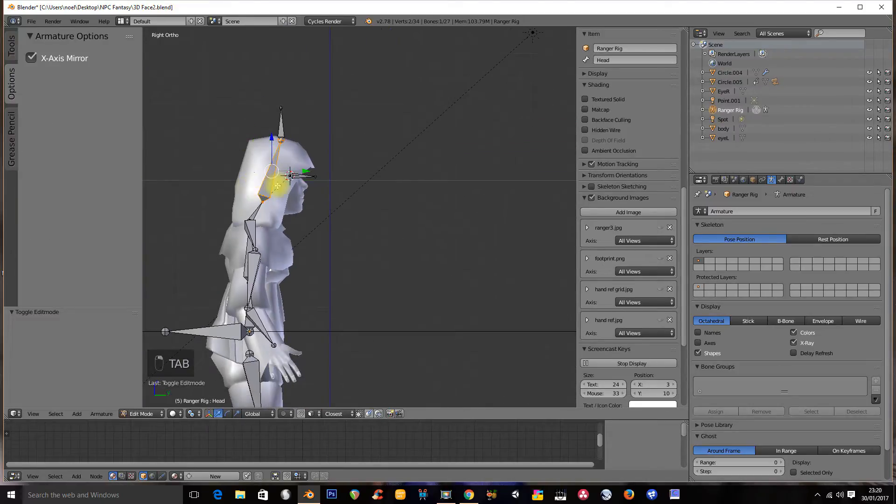
key(shift+d)
click(395, 190)
Rotate the duplicated bone about 75° so it lies horizontal, and move it up to eye level, farther from the face
key(r)
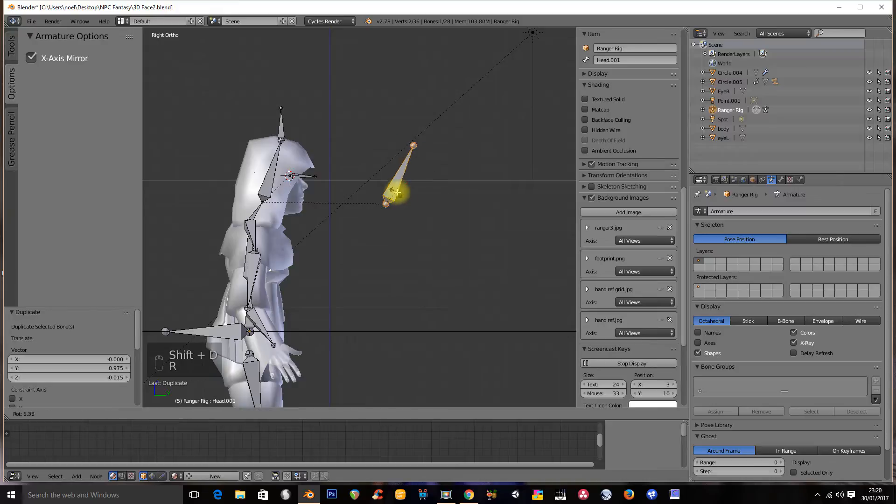
click(438, 219)
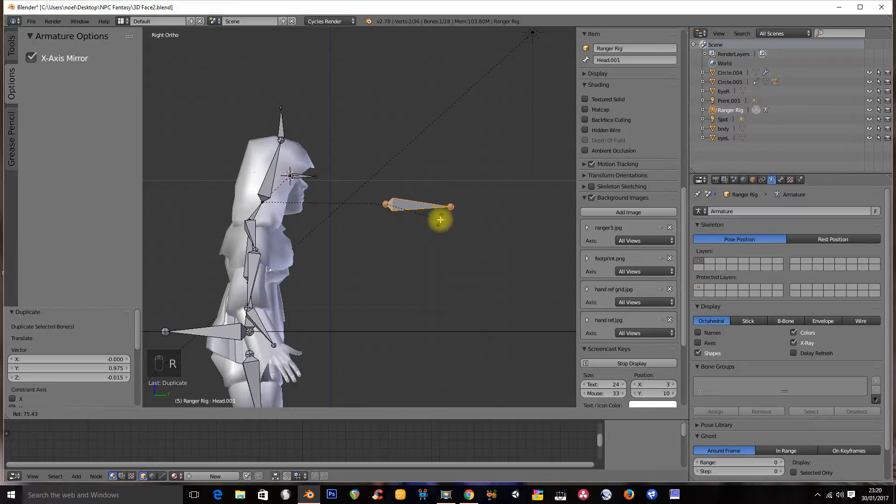
key(g)
click(455, 196)
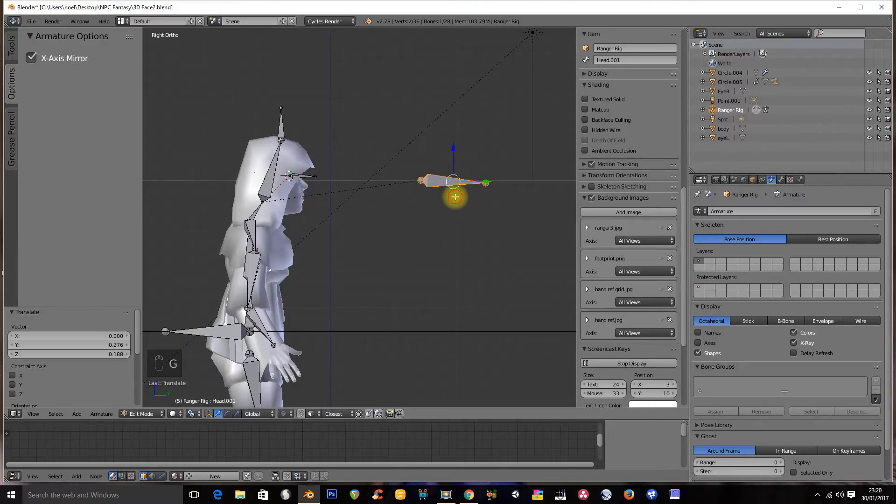
Rename the bone in front of the face look and show its bone properties
scroll(365, 199, up, 1)
scroll(423, 213, up, 1)
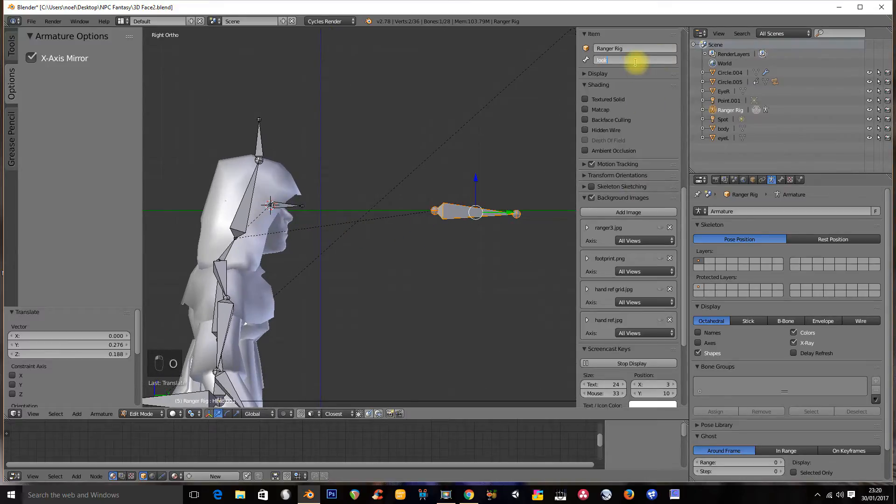
middle_drag(327, 232, 311, 195)
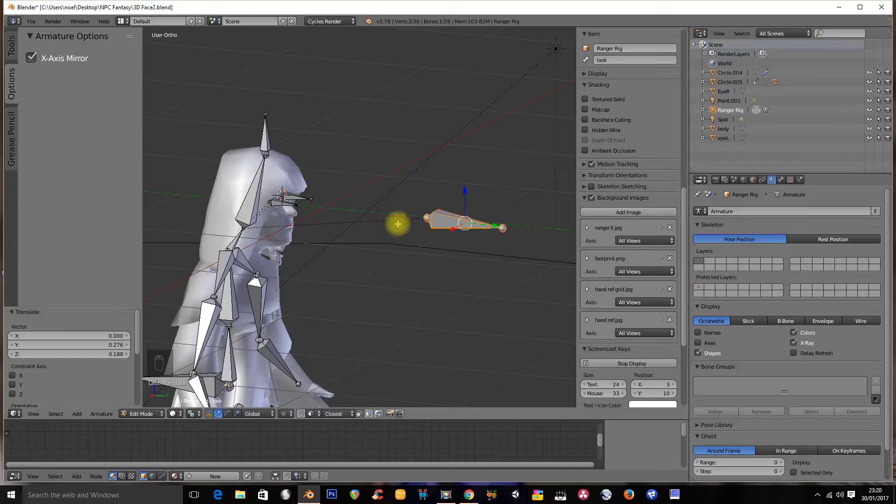
middle_drag(425, 224, 467, 220)
click(781, 180)
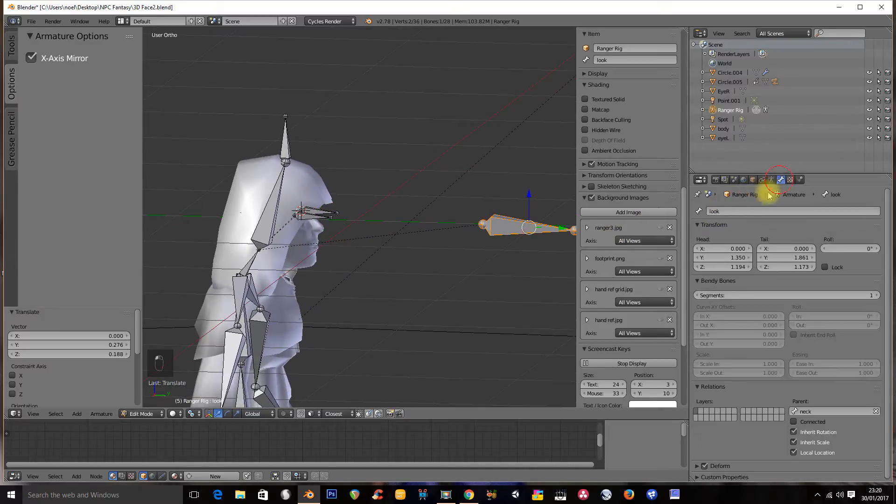
shift+middle_drag(380, 244, 302, 228)
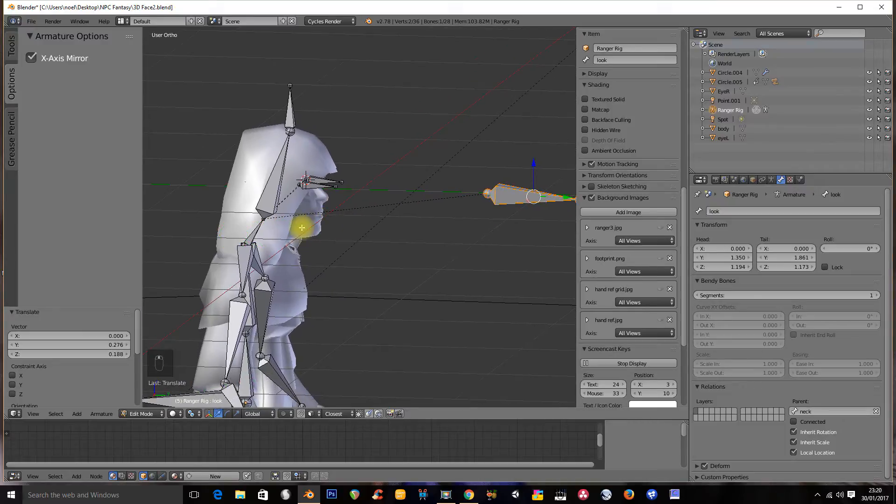
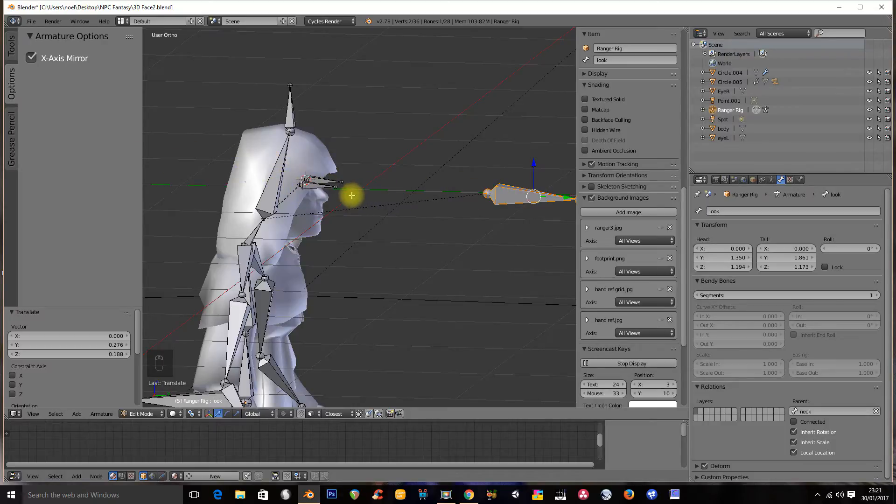
Test-rotate the Head bone in Pose Mode to check whether the eye bones follow, and cancel the rotation
click(144, 414)
click(173, 375)
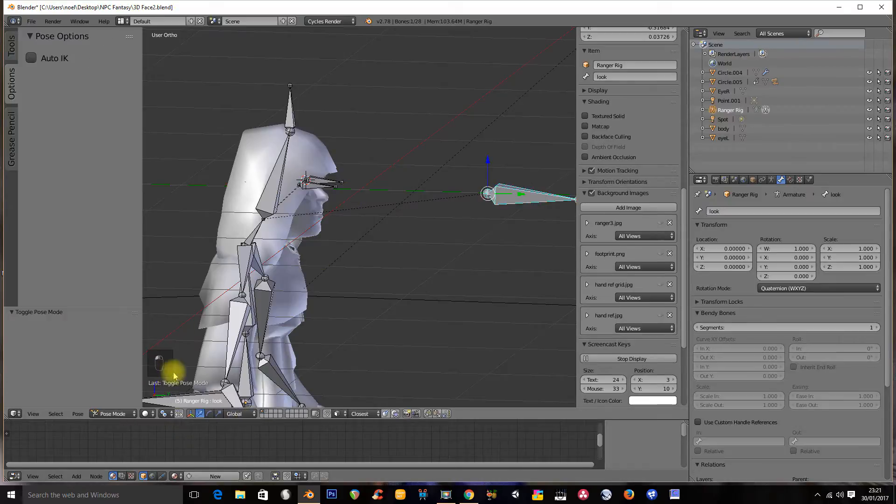
right_click(279, 176)
key(r)
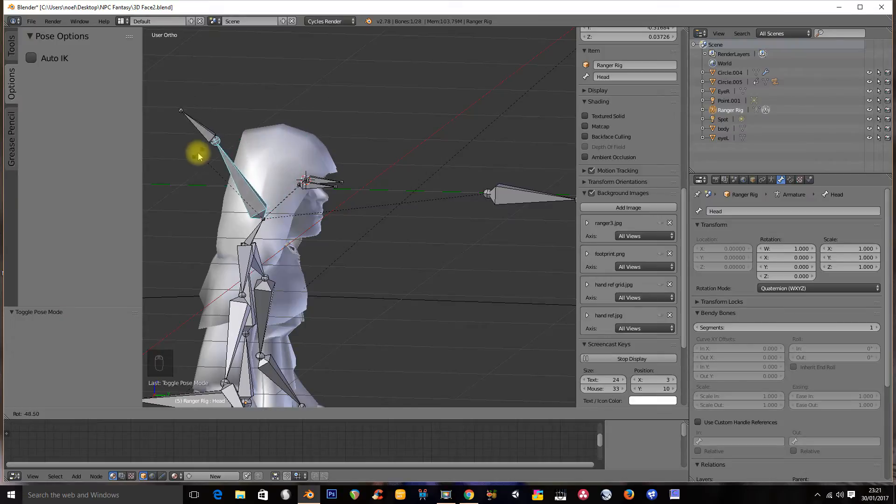
right_click(252, 154)
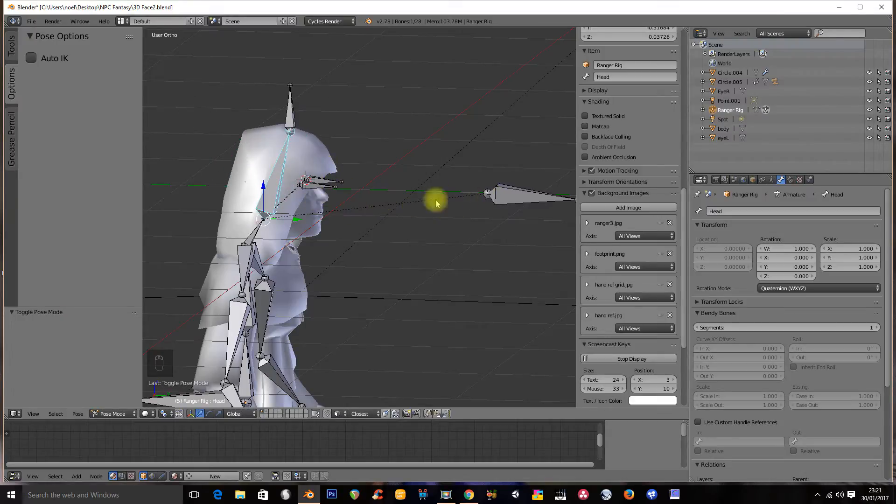
Return to Edit Mode and set the parent of the eye.R bone to Head
click(125, 416)
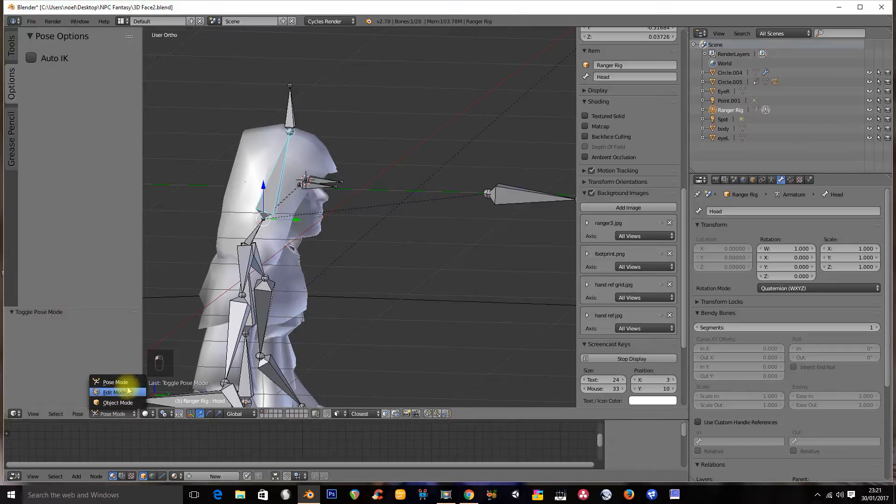
click(115, 394)
right_click(315, 184)
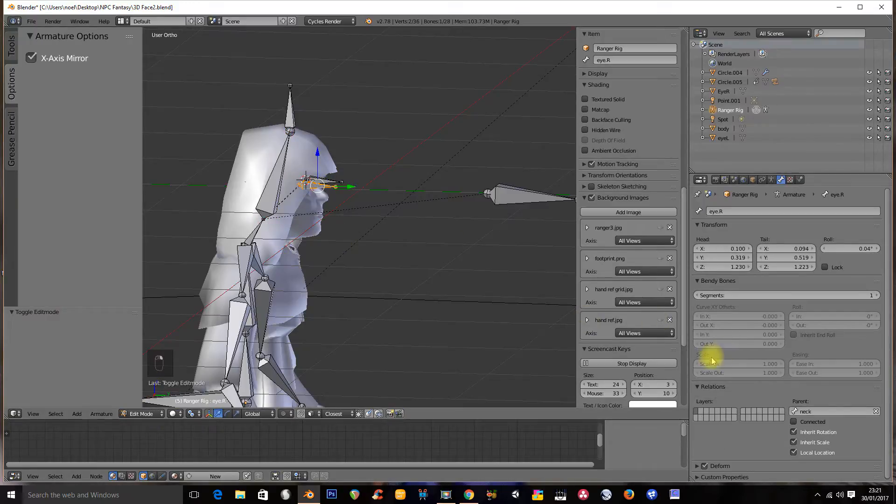
click(809, 410)
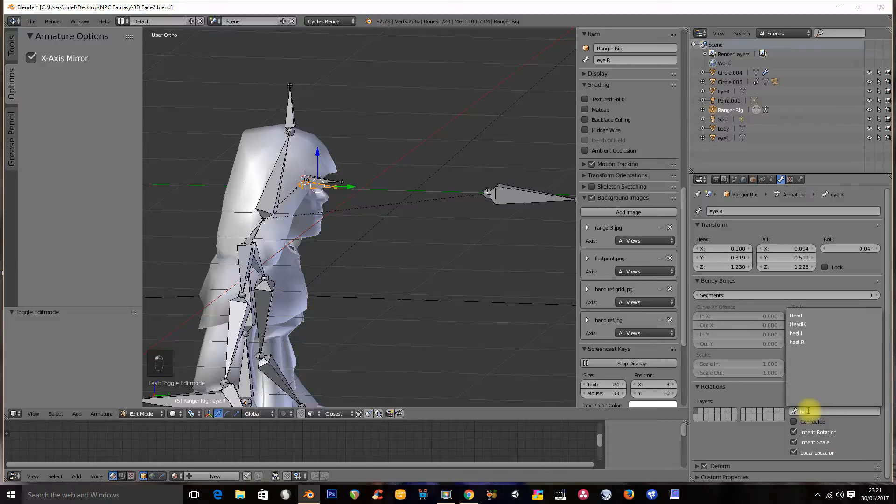
click(800, 315)
Set the parent of the eye.L bone to Head
middle_drag(354, 227, 330, 184)
right_click(330, 180)
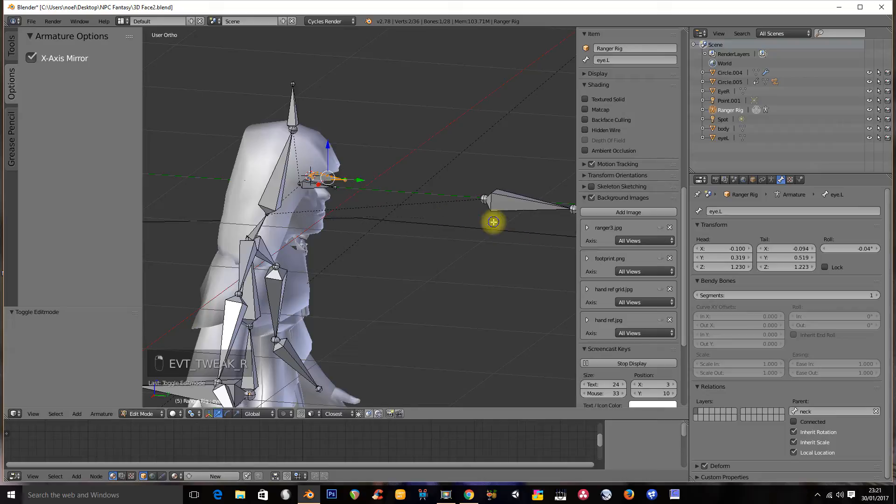
click(801, 412)
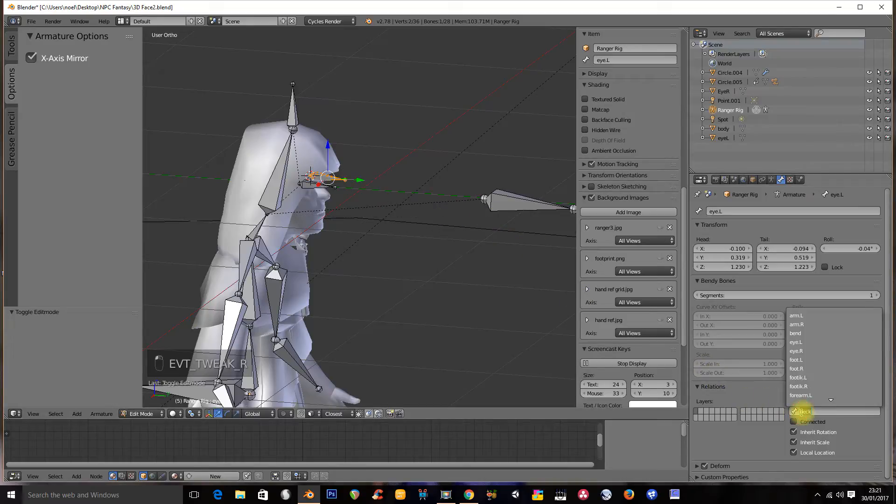
click(806, 315)
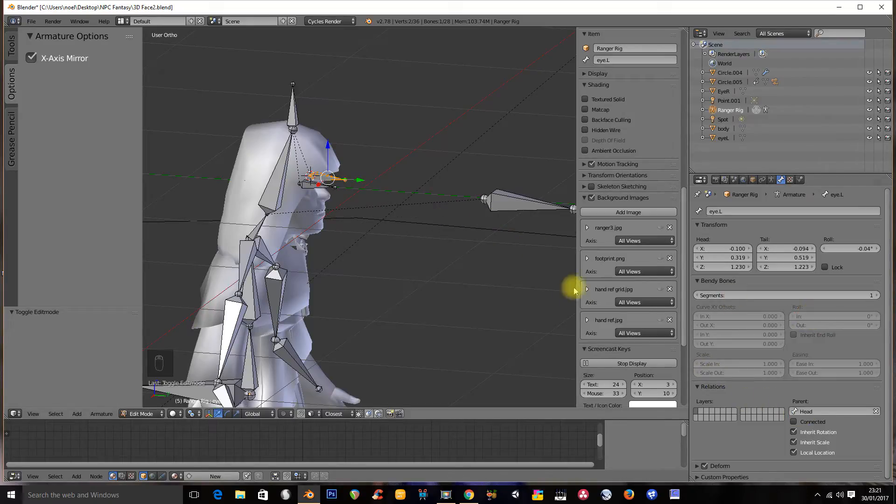
Set the parent of the look bone to Head
right_click(511, 206)
click(812, 411)
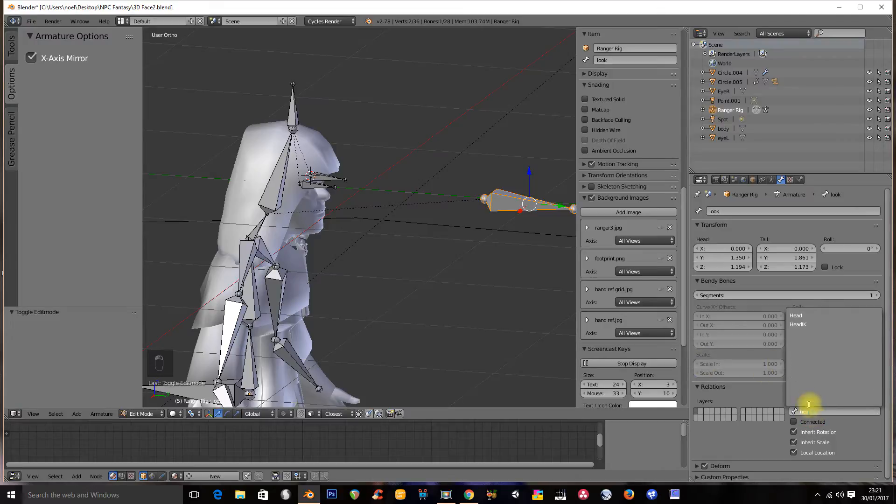
click(797, 316)
In Pose Mode, test-rotate the Head bone to check how the eye and look bones follow it
click(138, 416)
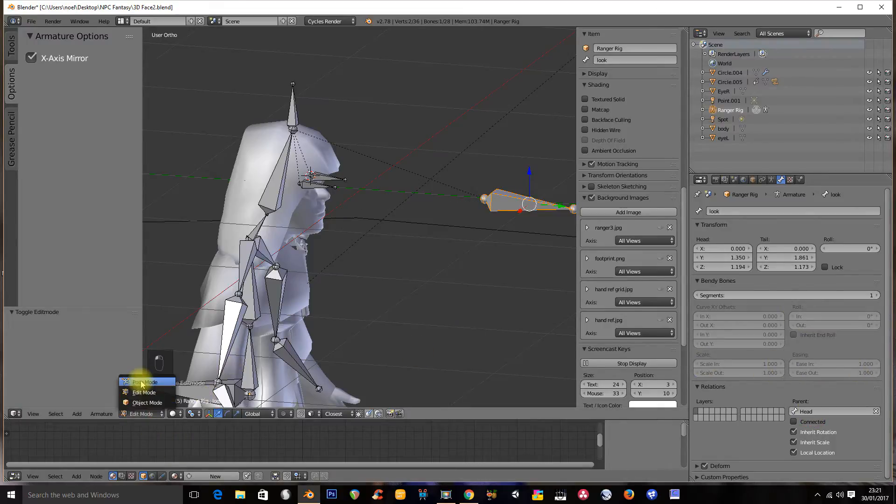
click(140, 377)
right_click(278, 174)
key(r)
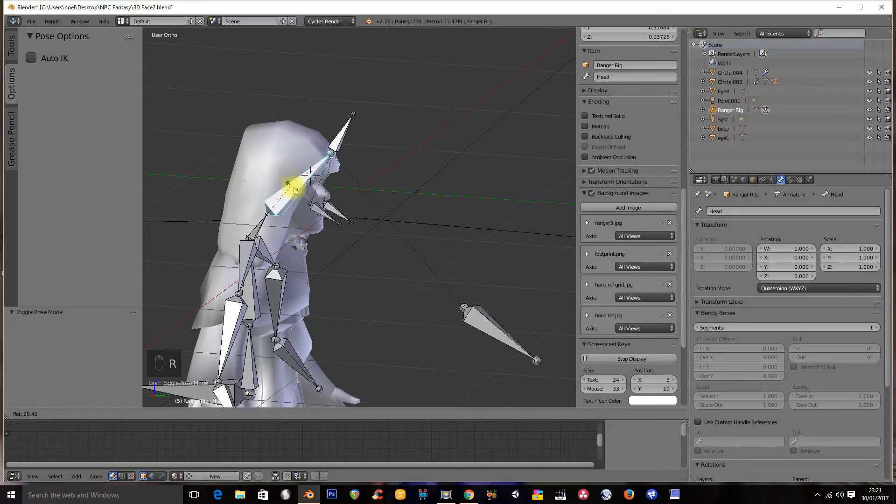
click(266, 175)
Edit the rig at the character's wrist and nudge the forearm.L bone's tip by about -0.017 along Y
middle_drag(266, 174, 335, 240)
key(KP_1)
key(ctrl+KP_3)
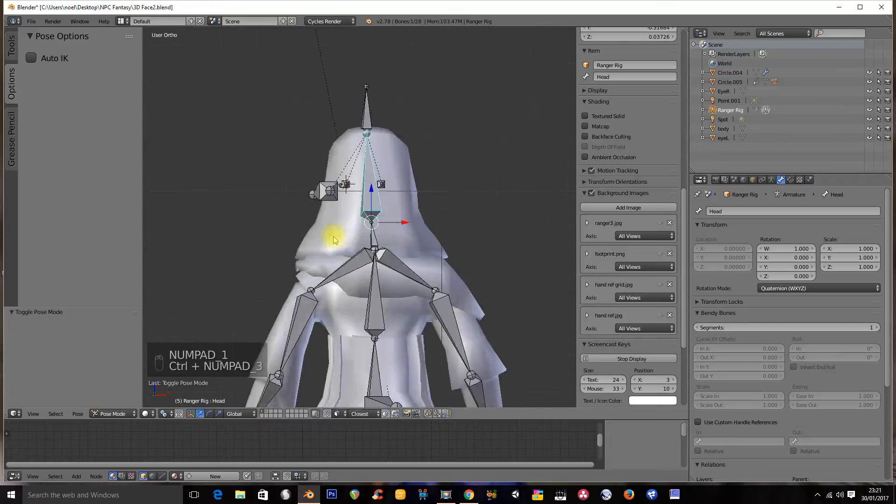
shift+middle_drag(300, 200, 297, 194)
mouse_move(302, 187)
ctrl+middle_down()
mouse_move(321, 229)
mouse_move(298, 193)
mouse_move(314, 228)
mouse_move(310, 184)
ctrl+middle_up()
ctrl+middle_drag(329, 225, 270, 150)
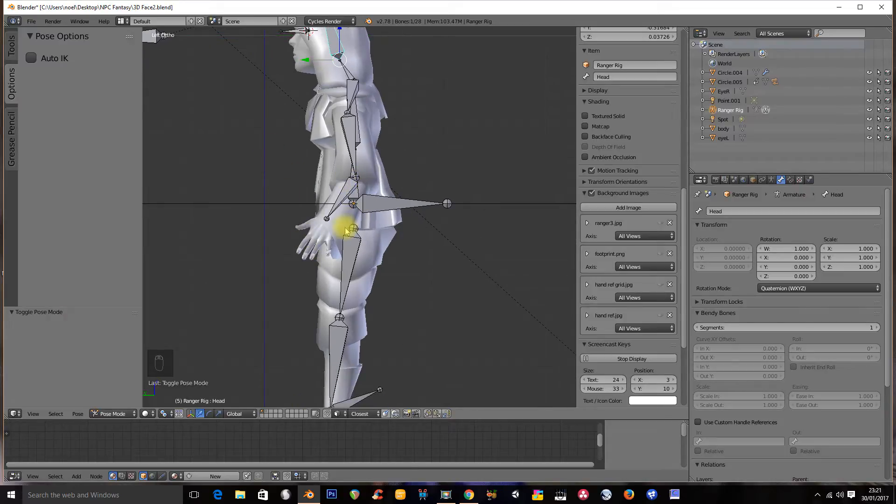
middle_drag(350, 226, 365, 196)
ctrl+middle_drag(374, 224, 345, 183)
shift+middle_drag(345, 183, 371, 202)
right_click(399, 204)
click(117, 413)
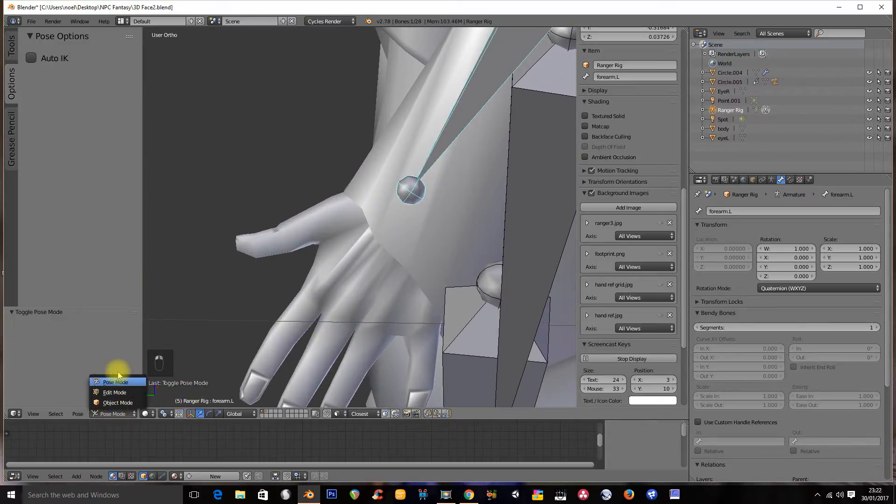
click(120, 394)
ctrl+middle_drag(286, 221, 286, 167)
shift+middle_drag(373, 59, 406, 144)
key(g)
click(413, 150)
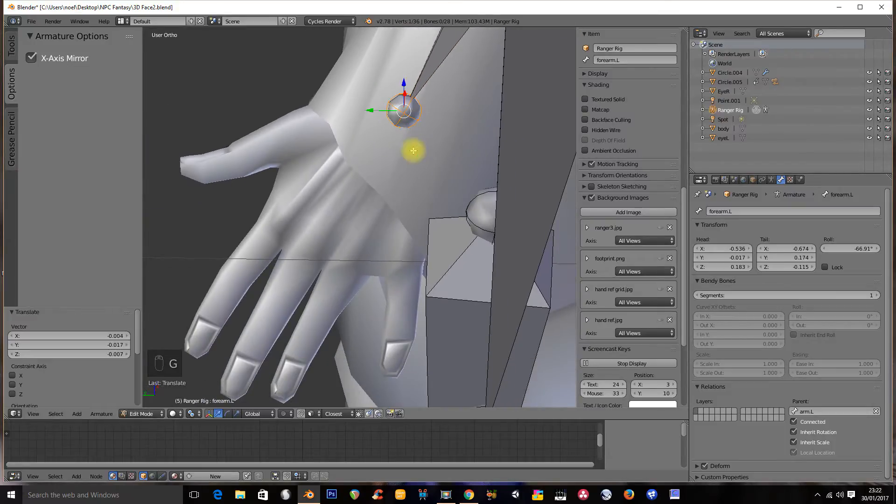
Extrude a mirrored hand bone about 0.167 long from the forearm.L tip into the palm and rename it hand.L
key(e)
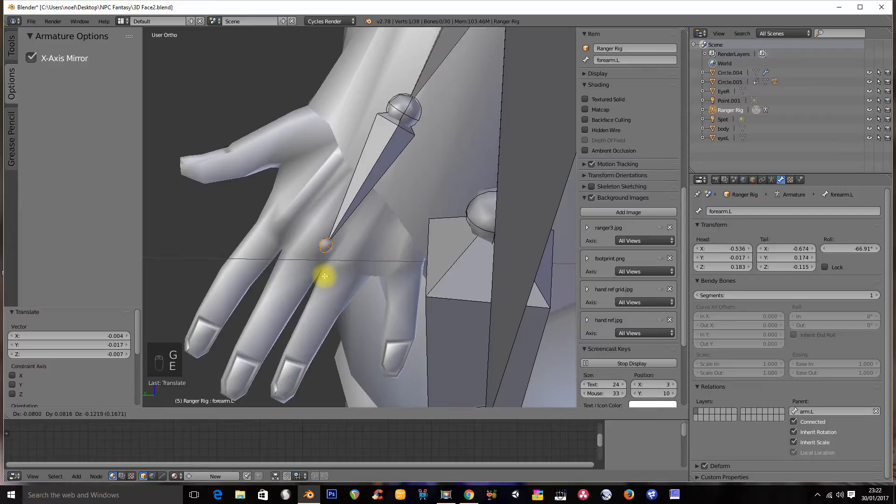
click(321, 273)
right_click(391, 156)
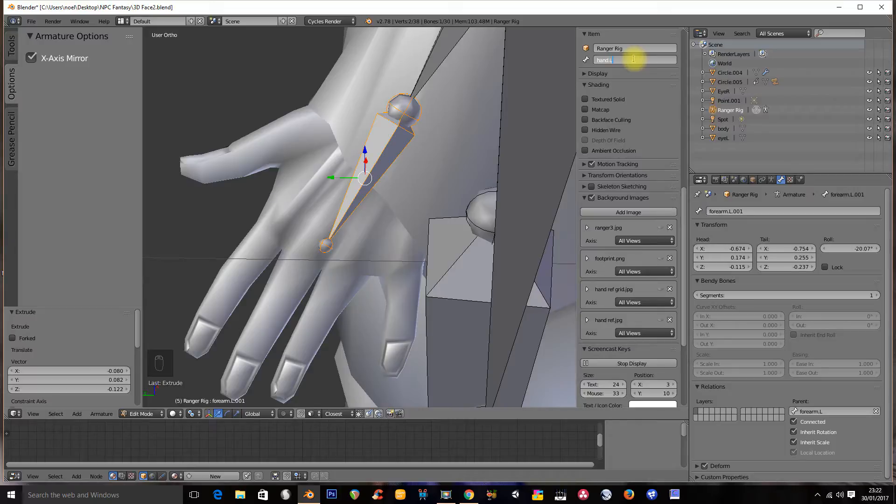
Rename the mirrored bone extending from forearm.R to hand.R and show the hand in left view
scroll(395, 148, down, 6)
middle_drag(302, 233, 330, 217)
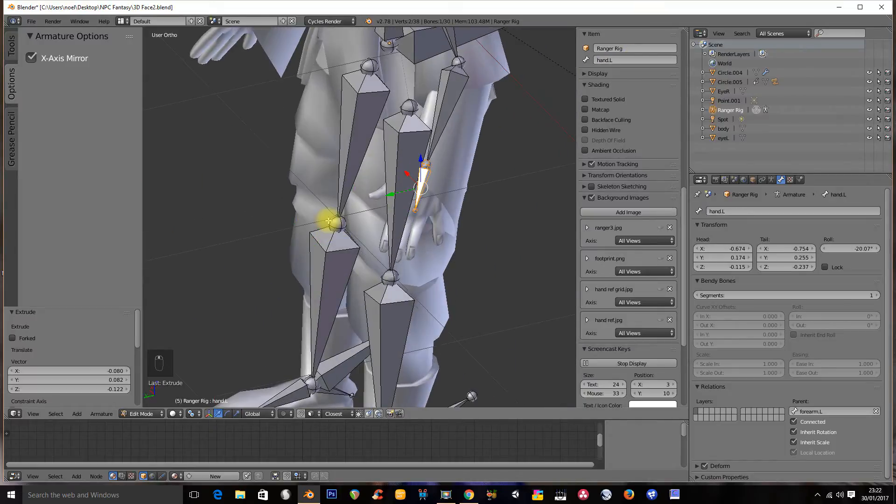
shift+middle_drag(245, 123, 350, 229)
right_click(354, 120)
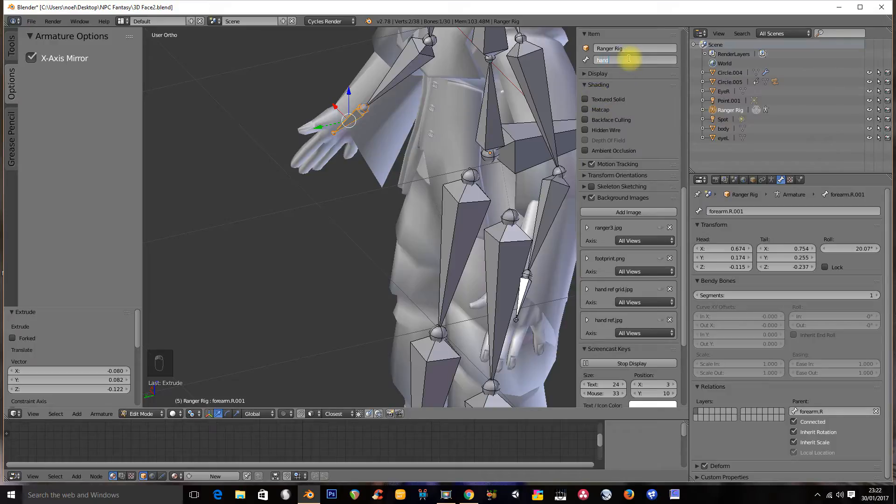
mouse_move(448, 310)
shift+middle_down()
mouse_move(362, 282)
mouse_move(411, 218)
shift+middle_up()
key(ctrl+KP_3)
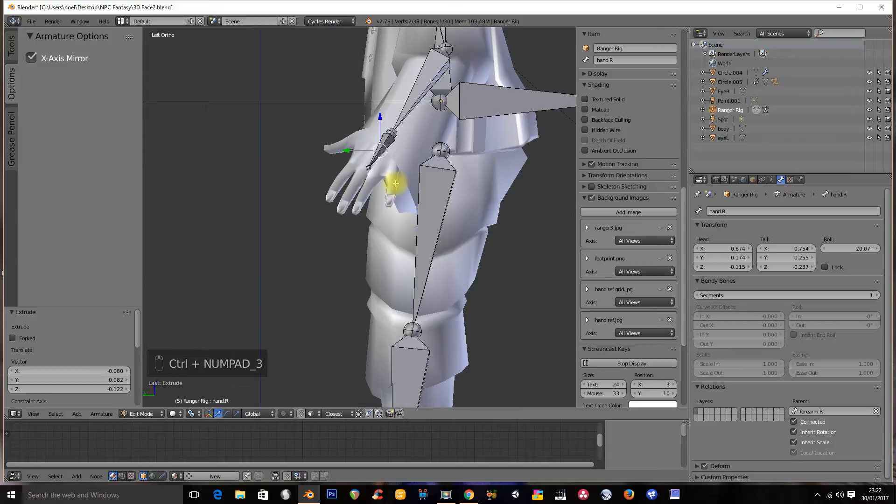
Move the hand.L bone's tip by about -0.010 along Y and 0.031 along Z in left view
scroll(391, 180, up, 5)
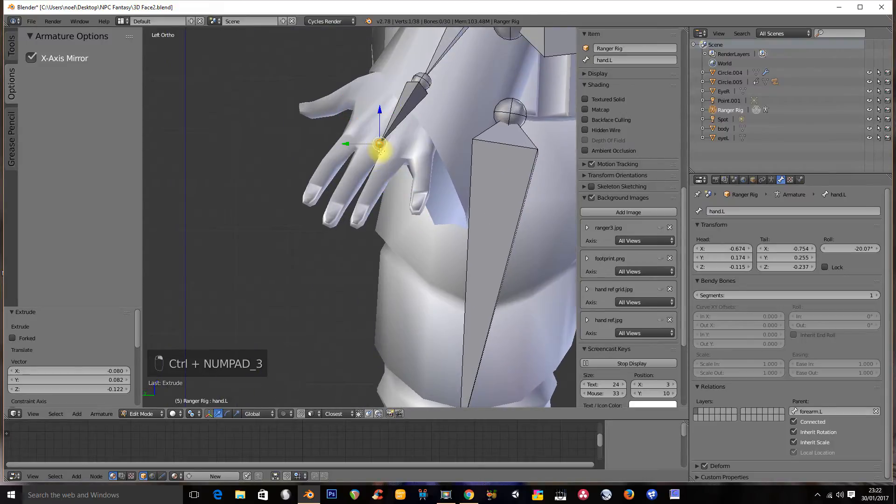
shift+middle_drag(362, 148, 390, 201)
scroll(367, 206, up, 2)
key(ctrl+KP_1)
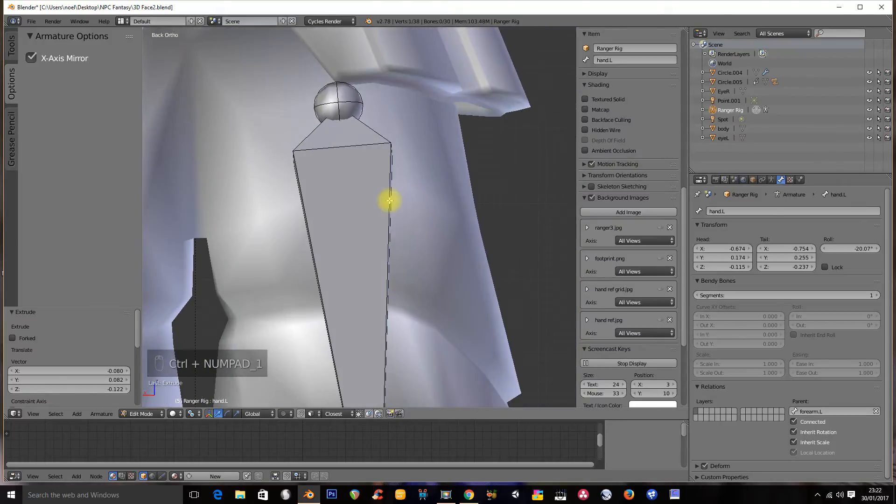
key(ctrl+KP_3)
key(g)
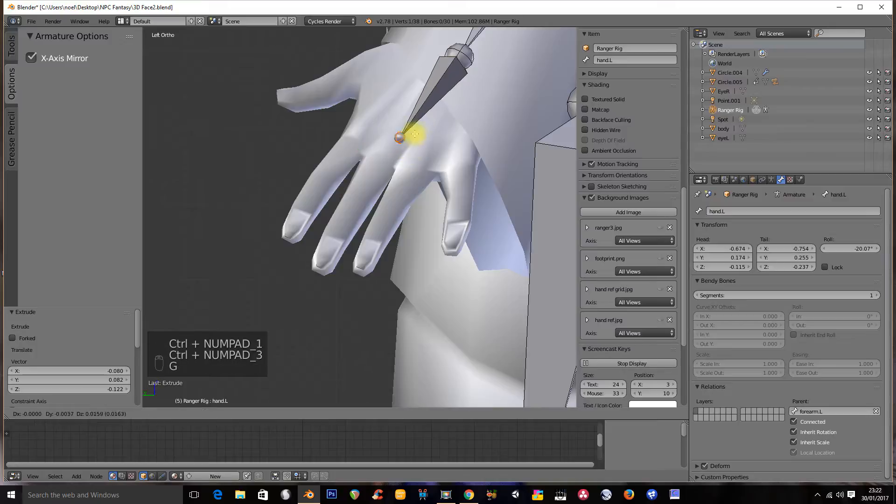
click(416, 129)
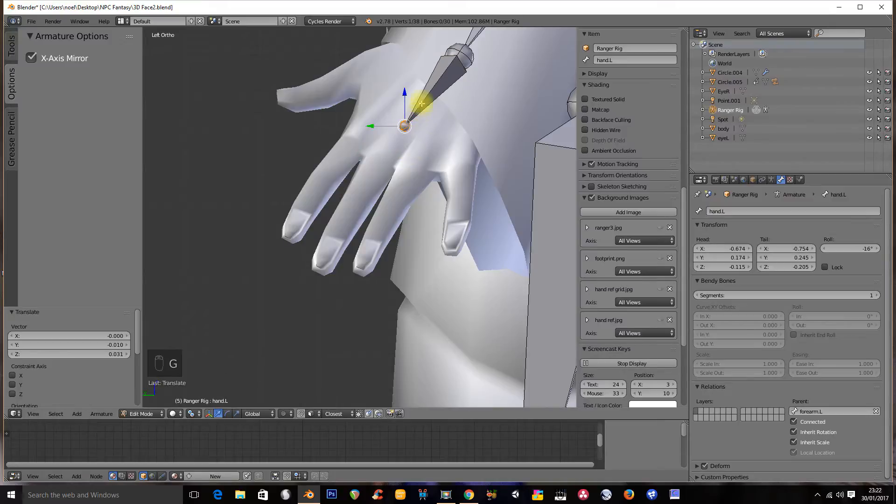
Select the hand.L bone and set its roll to 0° while viewing the rig in Back Ortho
right_click(443, 73)
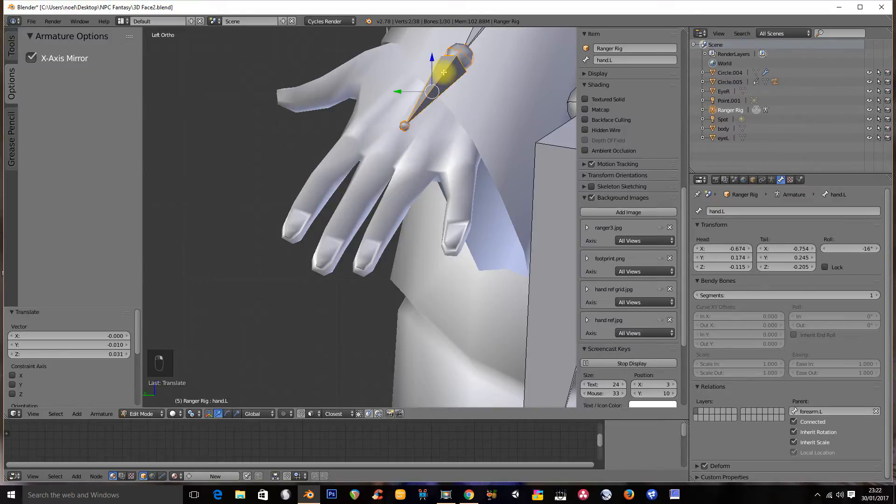
key(ctrl+KP_1)
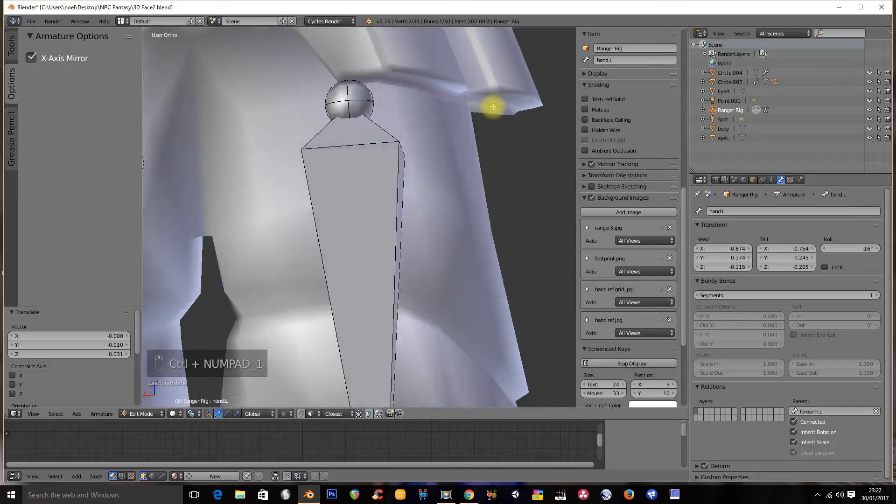
scroll(472, 238, down, 8)
mouse_move(428, 214)
middle_down()
mouse_move(420, 160)
mouse_move(425, 199)
middle_up()
key(ctrl+KP_1)
scroll(420, 168, up, 7)
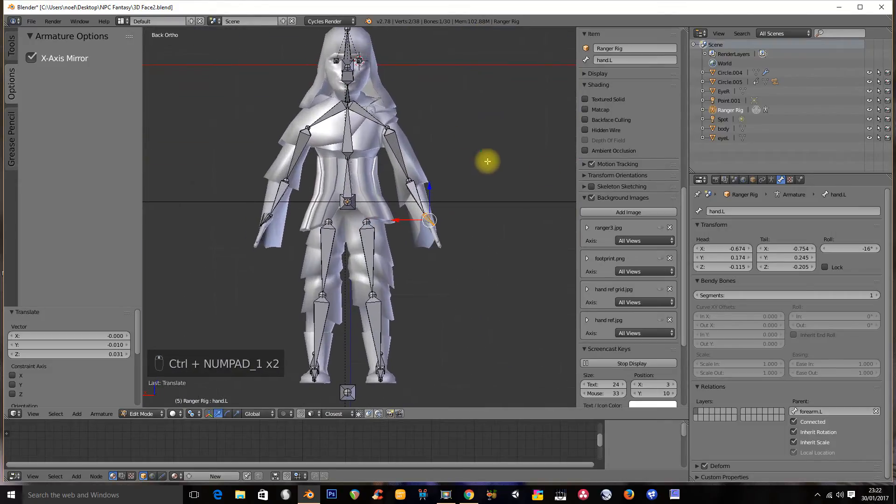
scroll(675, 209, up, 15)
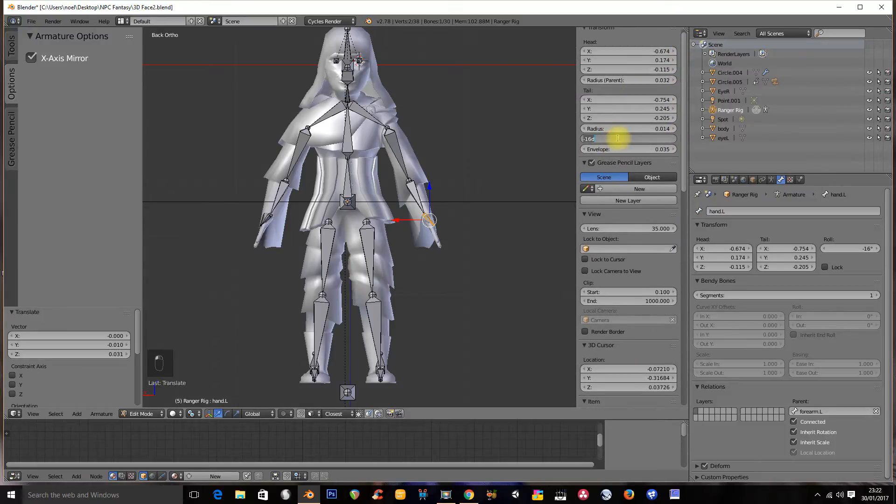
key(Return)
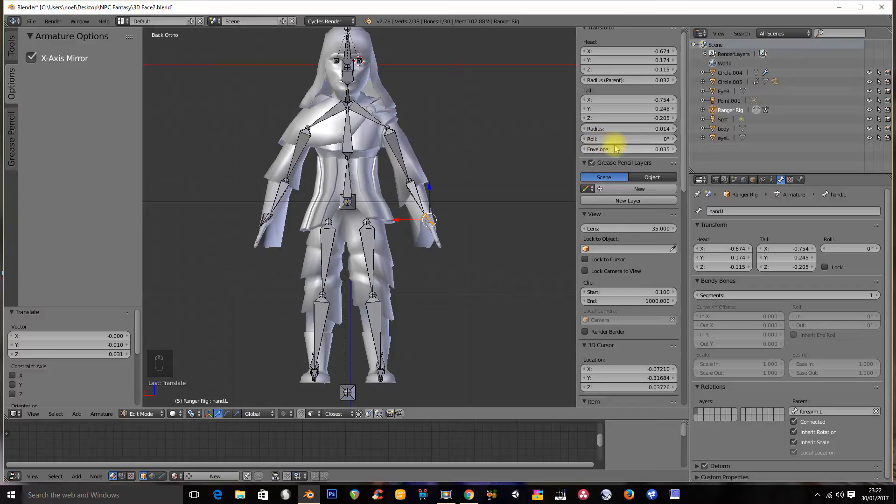
Set the roll of the forearm.L, arm.L and sh.L bones to 0°
right_click(417, 192)
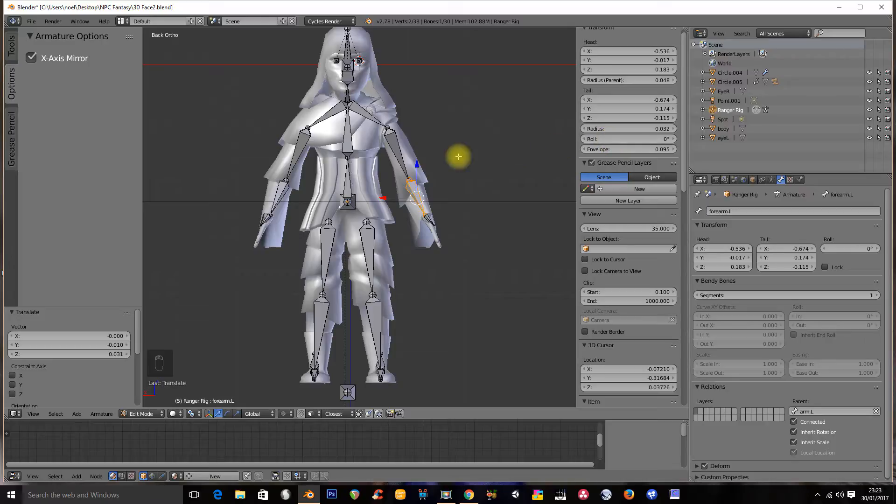
right_click(396, 152)
key(0)
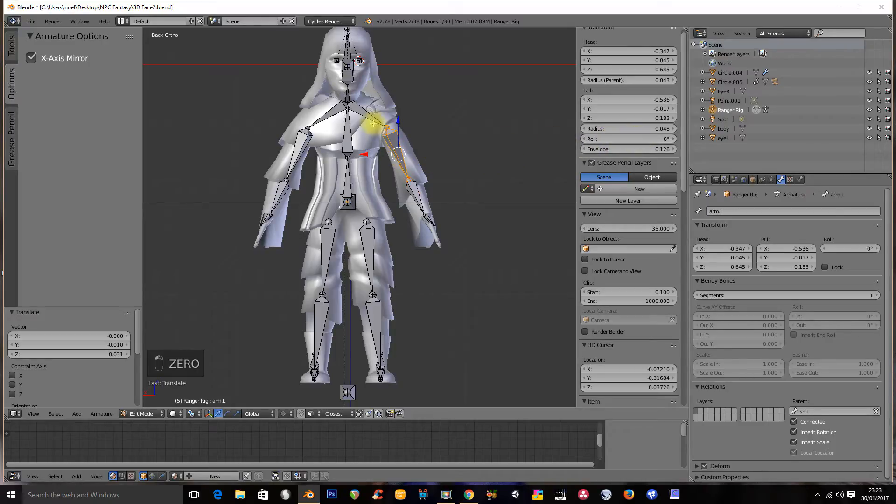
right_click(370, 123)
double_click(624, 139)
text(0)
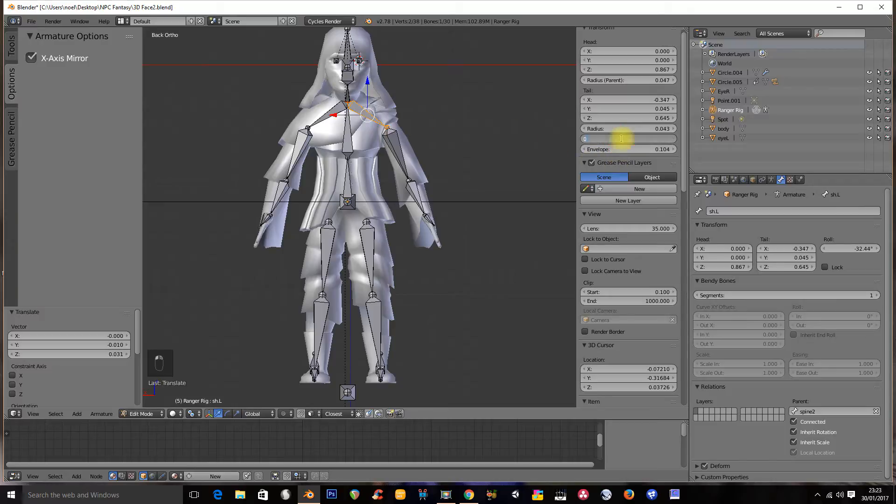
key(Return)
Check the roll of spine2, and set the roll of the leg.L and shin.L bones to 0°
right_click(347, 135)
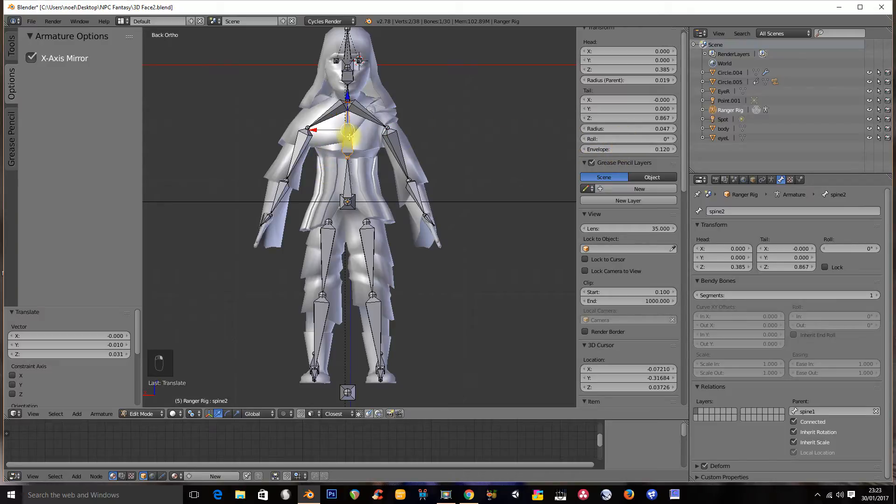
right_click(367, 238)
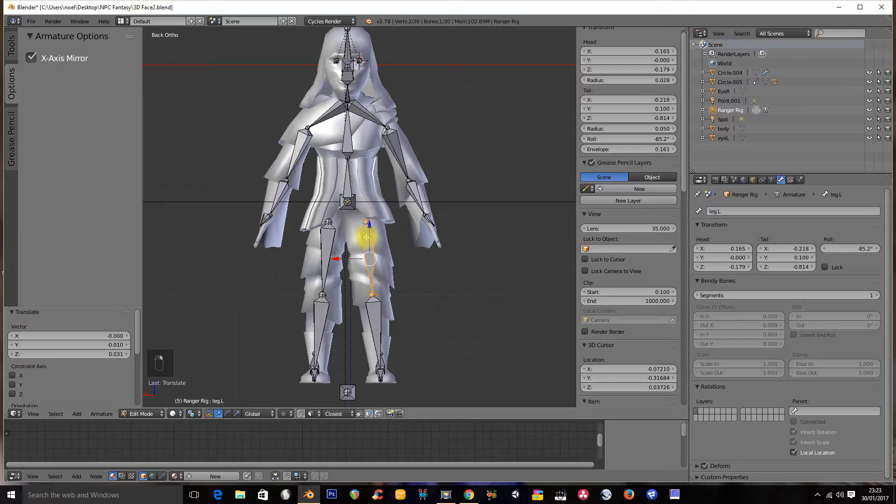
click(608, 136)
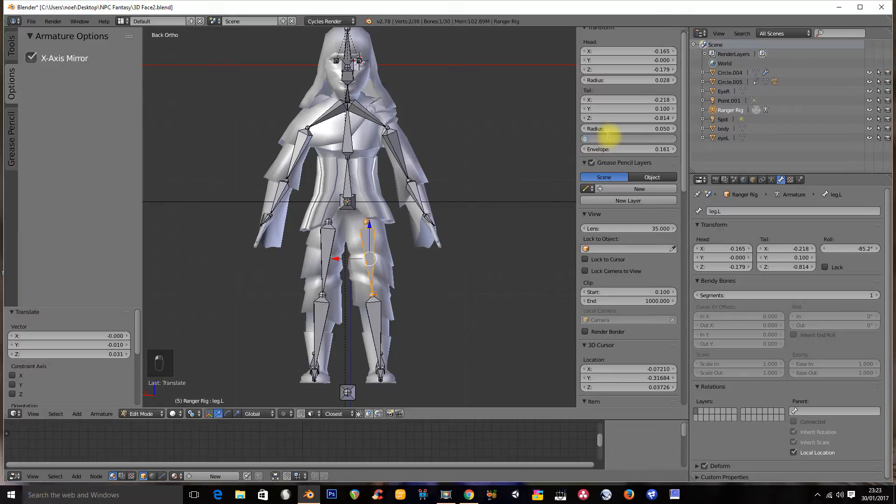
text(0)
key(Return)
right_click(374, 314)
click(622, 139)
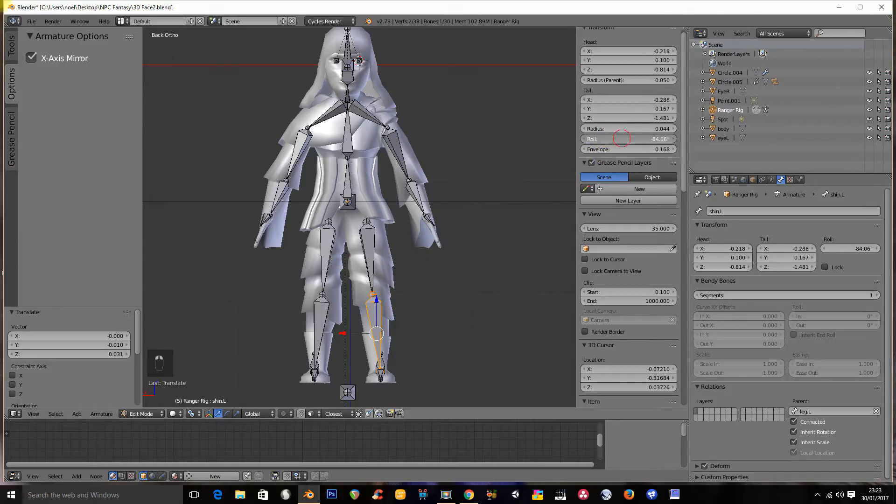
text(0)
key(Return)
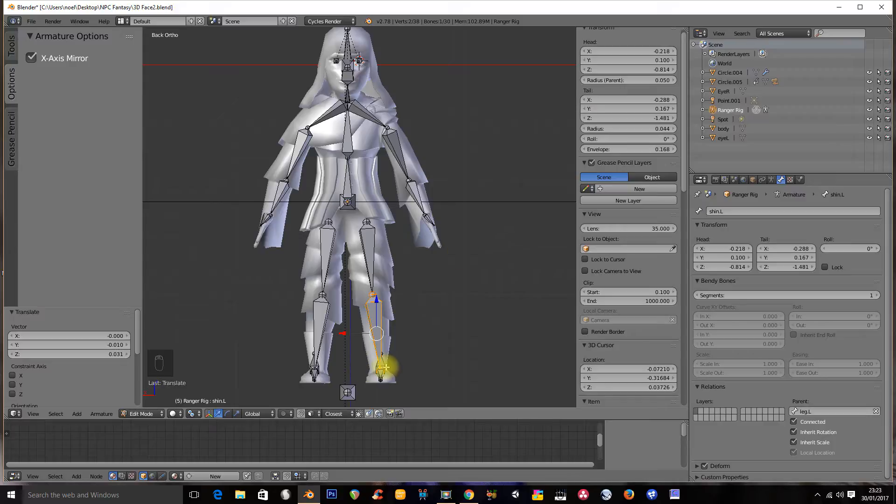
Examine the roll values and axis directions of the spine1 and spine2 bones from several angles
right_click(349, 184)
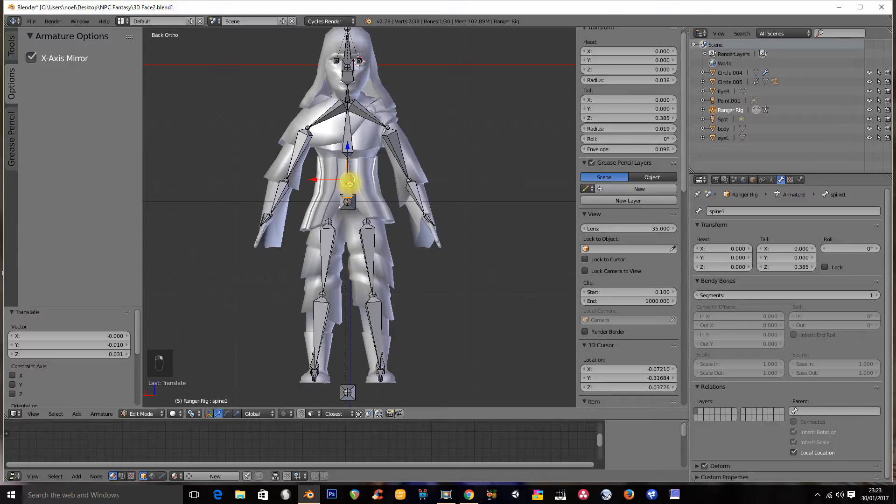
right_click(346, 144)
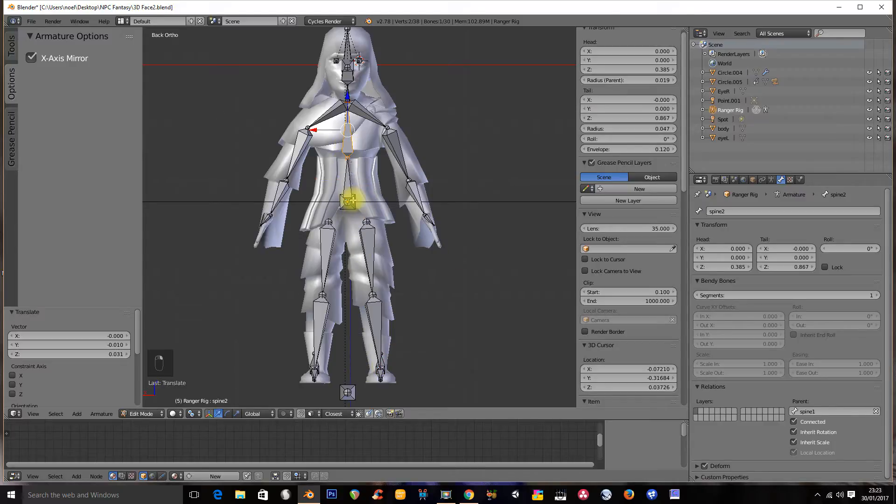
scroll(354, 200, up, 2)
shift+middle_drag(344, 147, 353, 201)
scroll(362, 208, up, 3)
shift+middle_drag(356, 163, 367, 210)
middle_drag(367, 210, 371, 256)
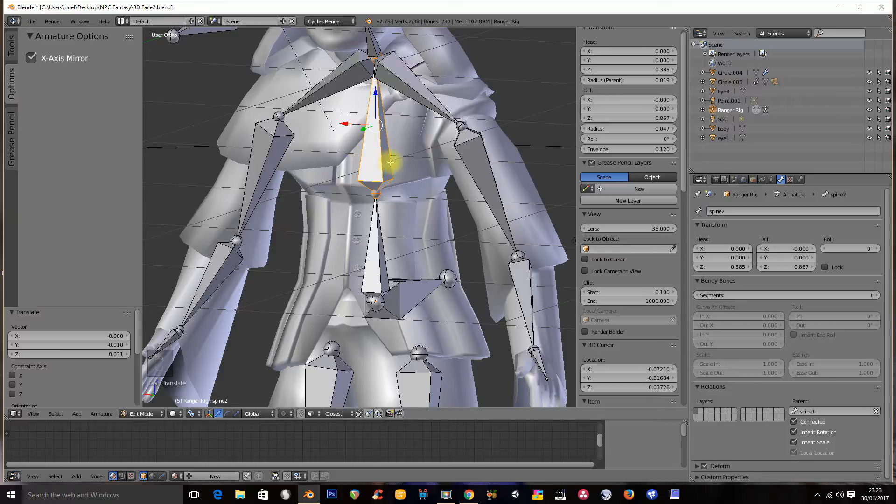
middle_drag(403, 161, 380, 170)
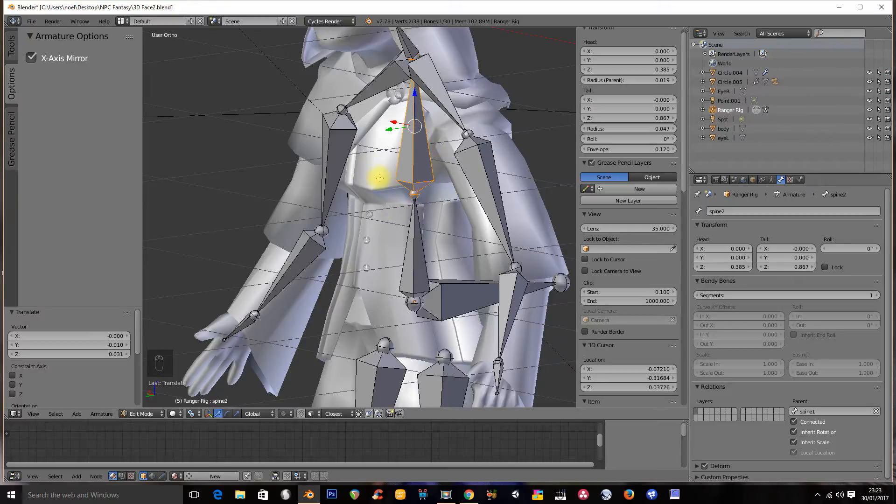
middle_drag(400, 214, 430, 210)
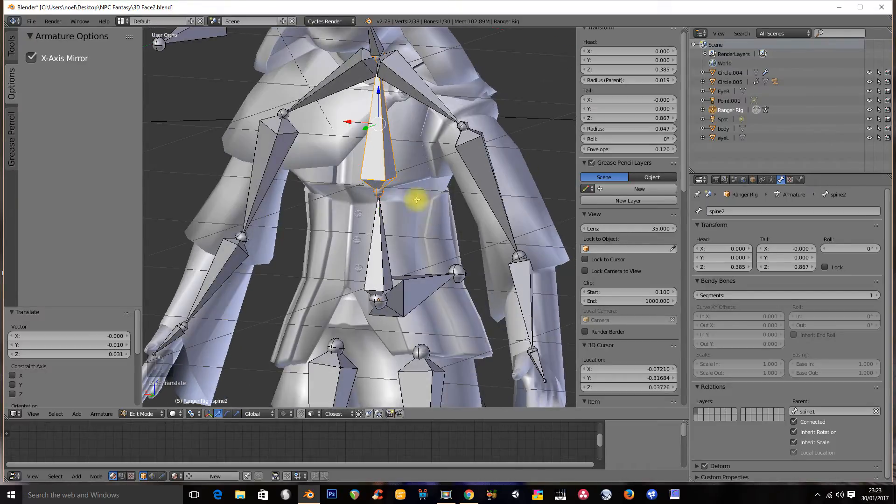
scroll(373, 133, up, 4)
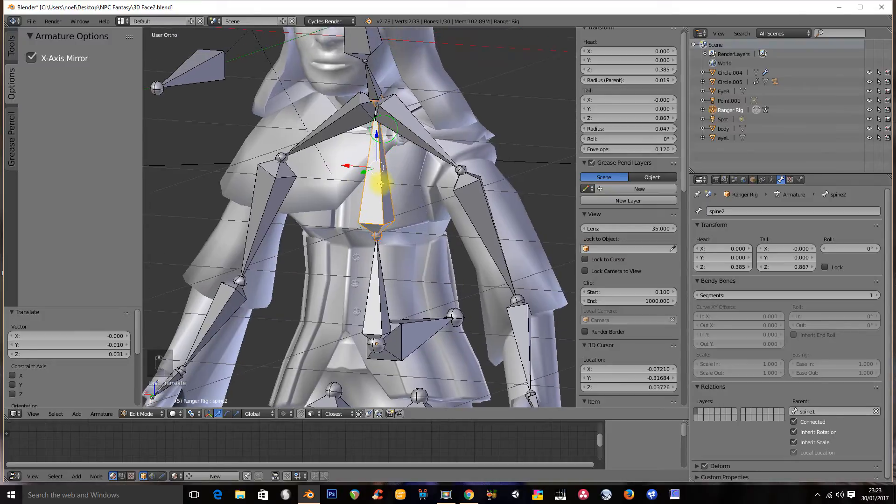
Try the Local transform orientation on the spine1 and spine2 bones, and return to Global
click(257, 413)
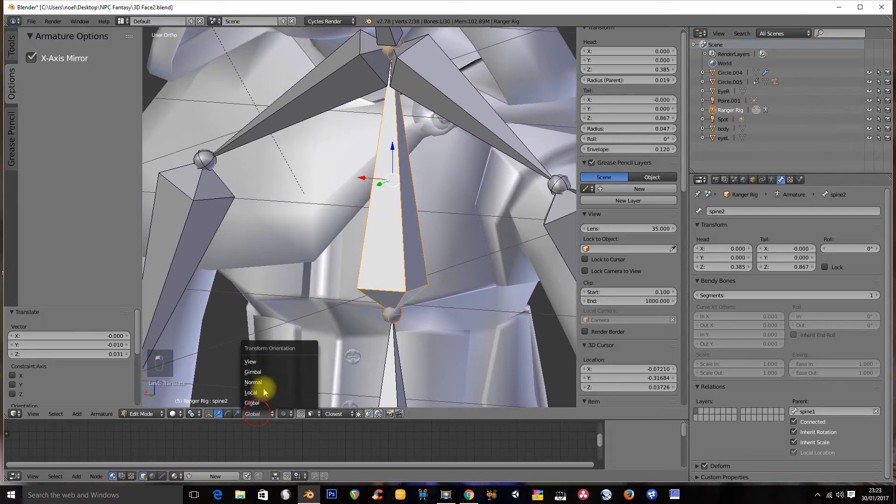
click(260, 390)
right_click(395, 361)
shift+middle_drag(395, 356, 394, 260)
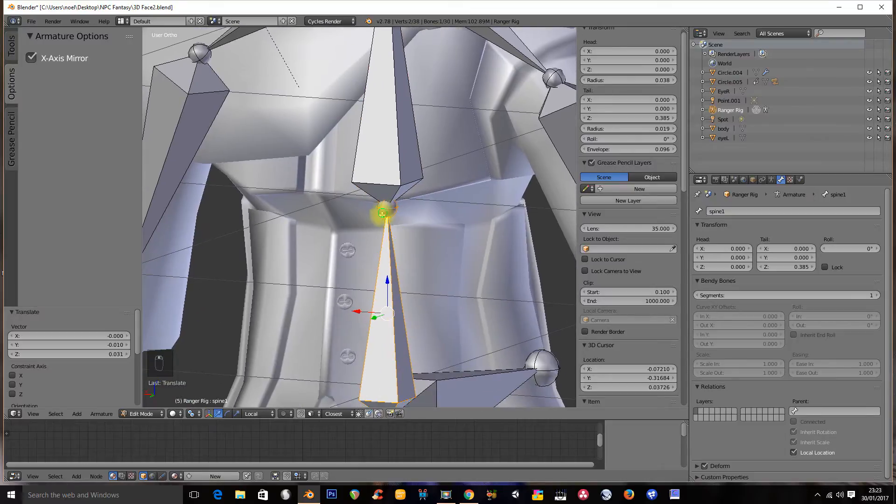
shift+middle_drag(382, 214, 391, 278)
right_click(392, 204)
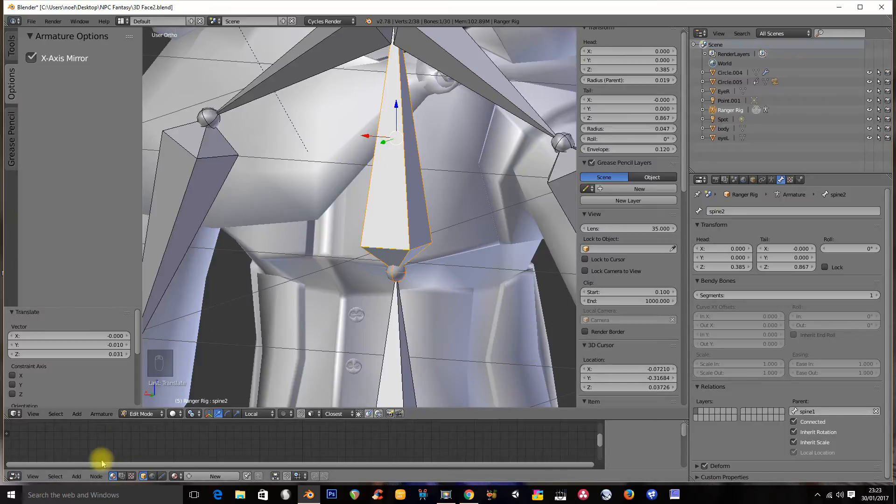
click(253, 414)
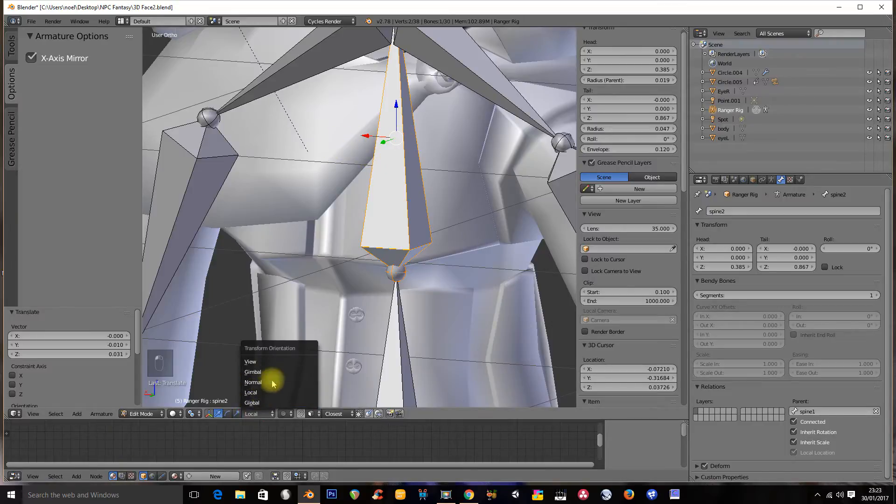
click(263, 402)
Check the roll of the mirrored arm.R and forearm.R bones in back view
scroll(376, 312, down, 2)
middle_drag(375, 312, 407, 293)
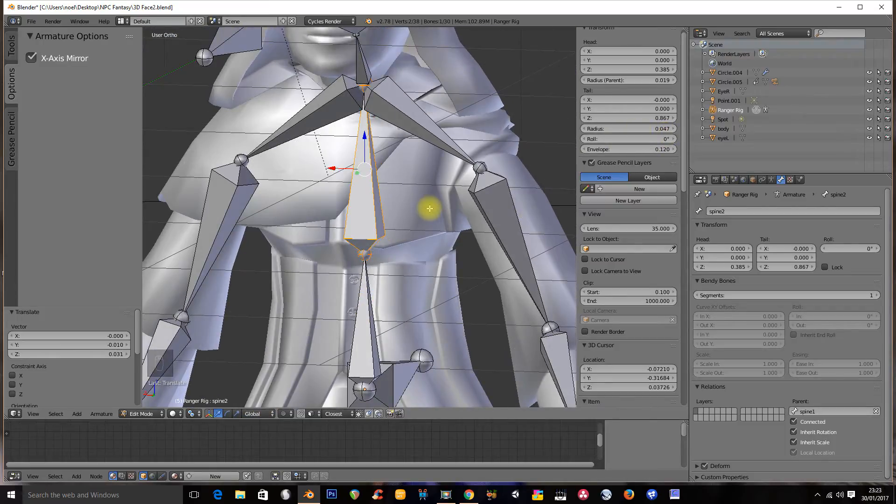
key(ctrl+KP_1)
scroll(427, 215, down, 4)
shift+middle_drag(415, 229, 429, 213)
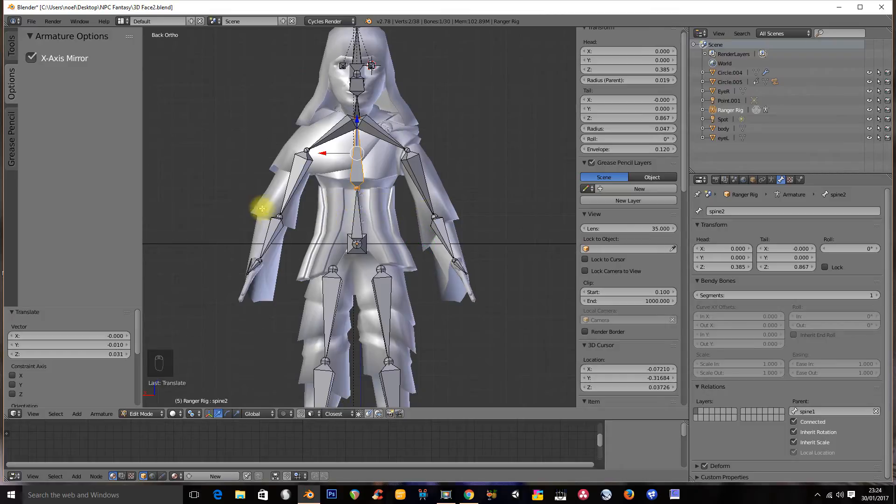
right_click(294, 194)
right_click(275, 239)
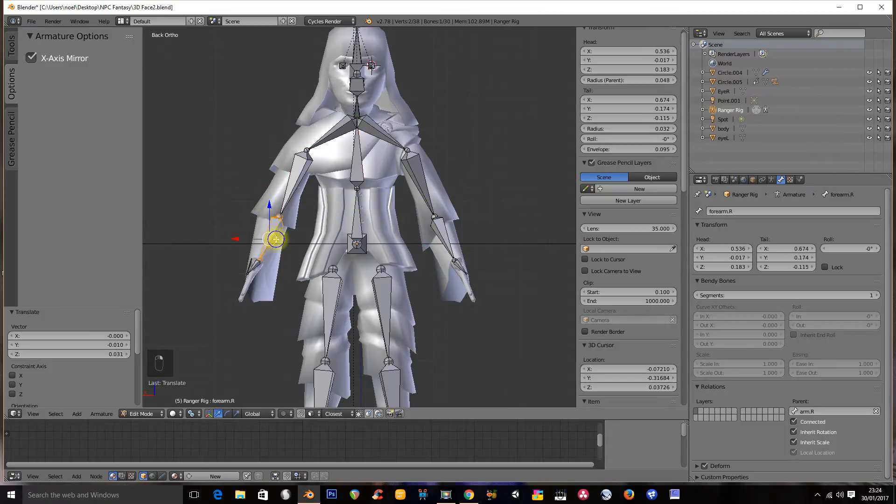
Move the hand.L bone's tip by about 0.022 along X and -0.026 along Z in back view
scroll(442, 251, up, 3)
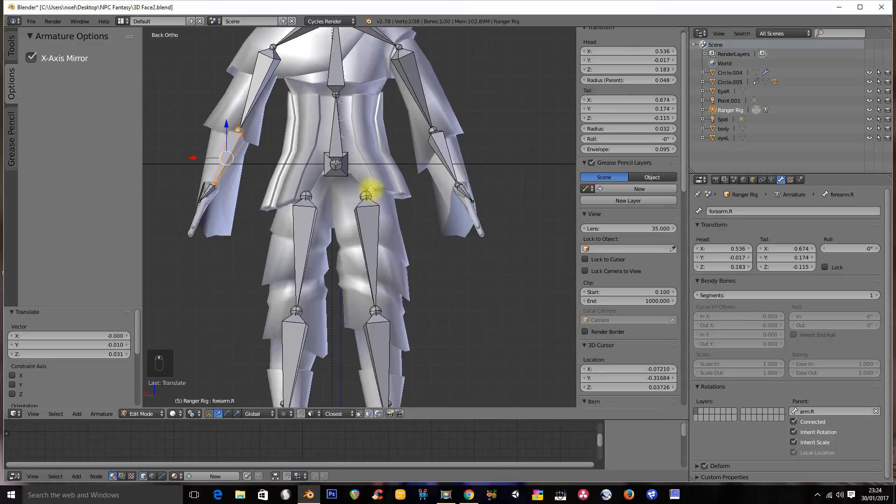
right_click(466, 194)
scroll(482, 206, up, 6)
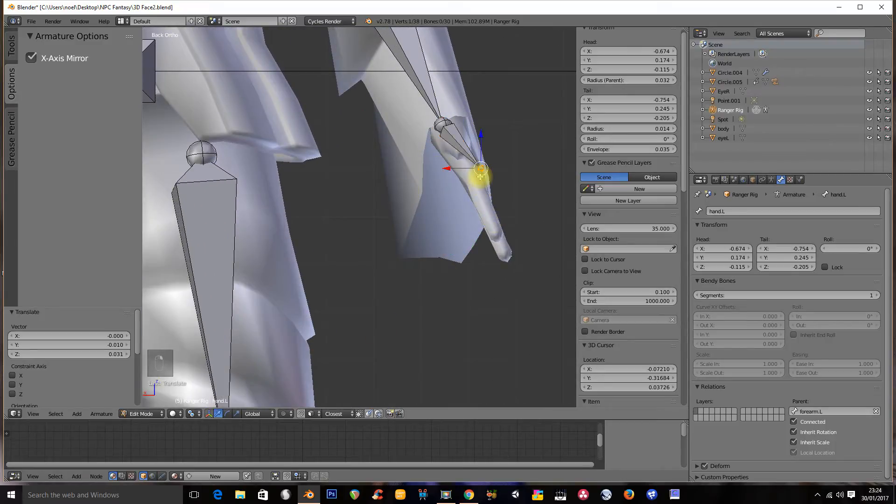
key(g)
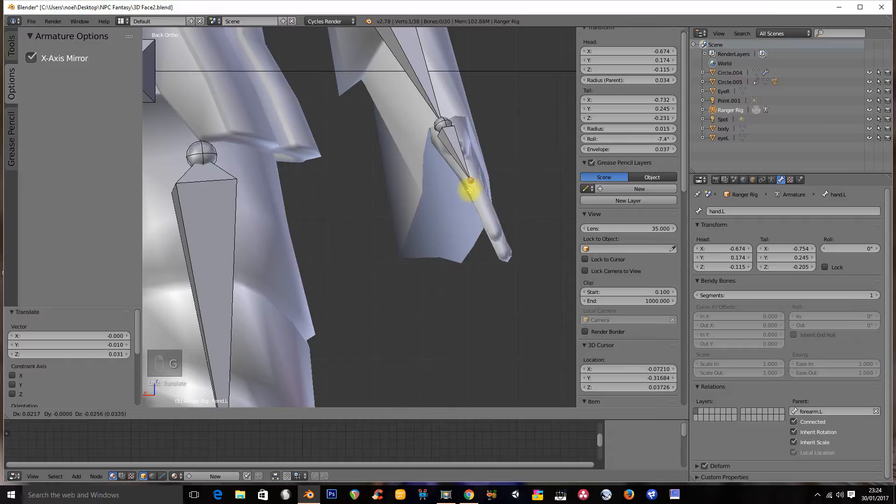
click(471, 191)
Adjust the hand.L bone's tip by about 0.002 along Y and 0.014 along Z in left view
key(ctrl+KP_3)
scroll(426, 202, up, 2)
shift+middle_drag(429, 183, 422, 205)
key(g)
click(416, 267)
Duplicate the hand.L bone and move the copy about 0.114 along Y and -0.081 along Z onto the index finger
scroll(417, 233, down, 2)
scroll(417, 232, down, 1)
shift+middle_drag(390, 270, 410, 194)
scroll(400, 202, up, 1)
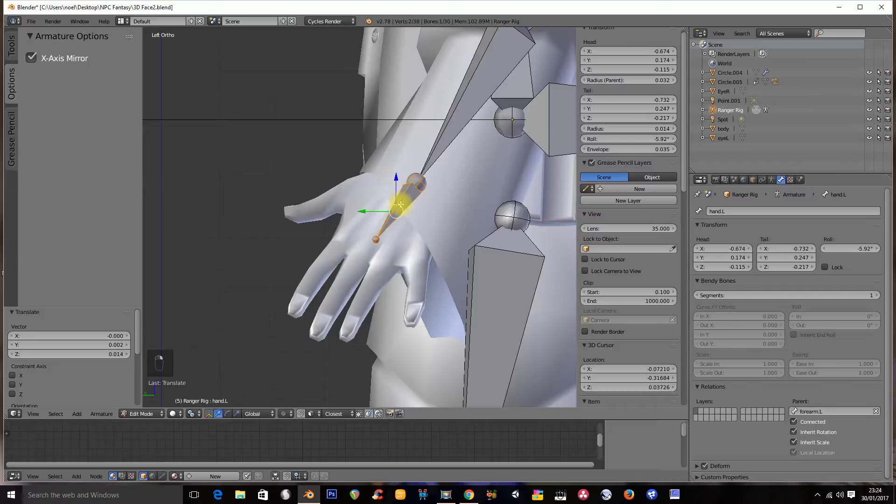
key(shift+d)
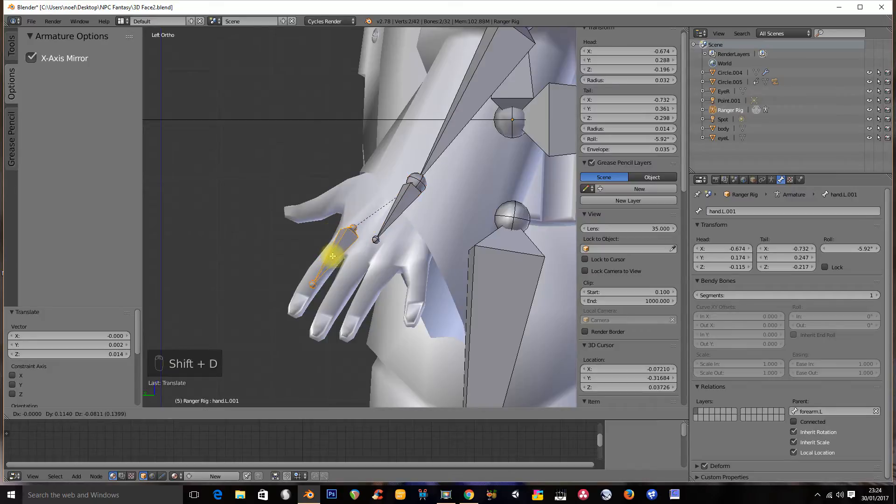
Place the duplicated hand bone on the left index finger and move both its ends to fit the finger's first segment
click(322, 267)
middle_drag(322, 267, 352, 275)
scroll(347, 240, up, 2)
scroll(346, 241, up, 3)
right_click(437, 165)
key(g)
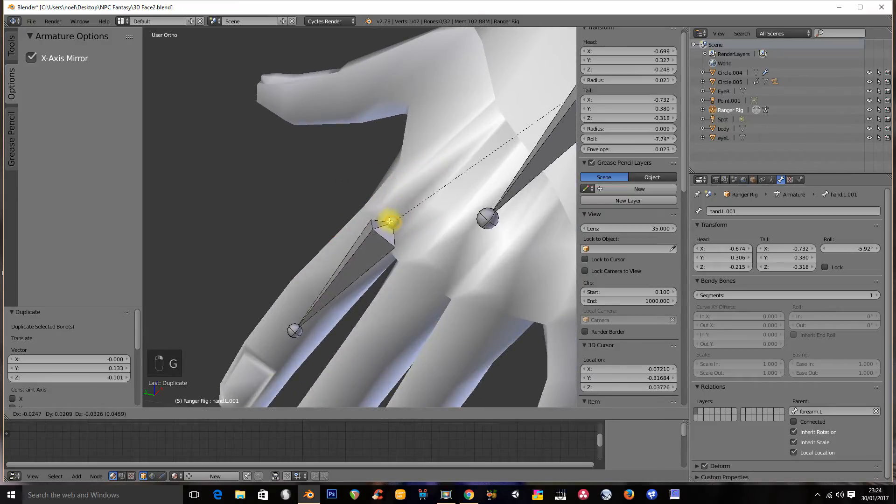
click(388, 222)
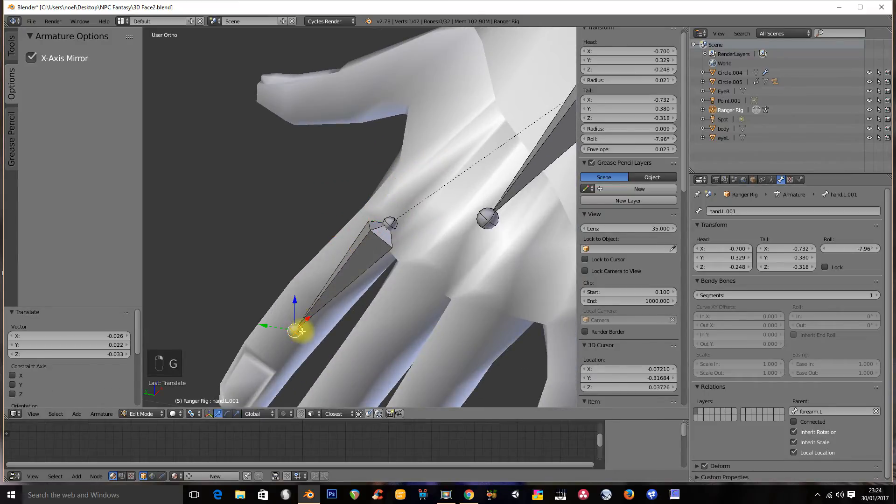
key(g)
click(324, 289)
shift+middle_drag(324, 290, 344, 208)
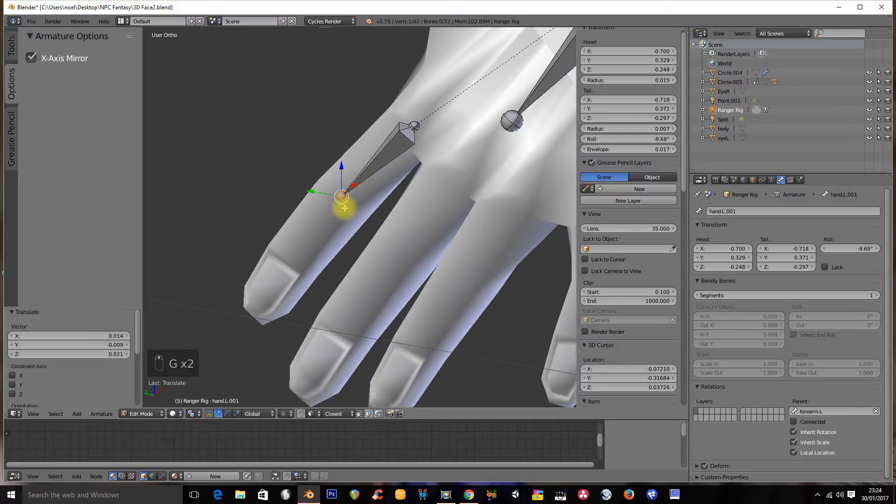
Extrude two more bones from the end of the index finger bone, reaching down to the fingertip
key(e)
click(304, 255)
key(e)
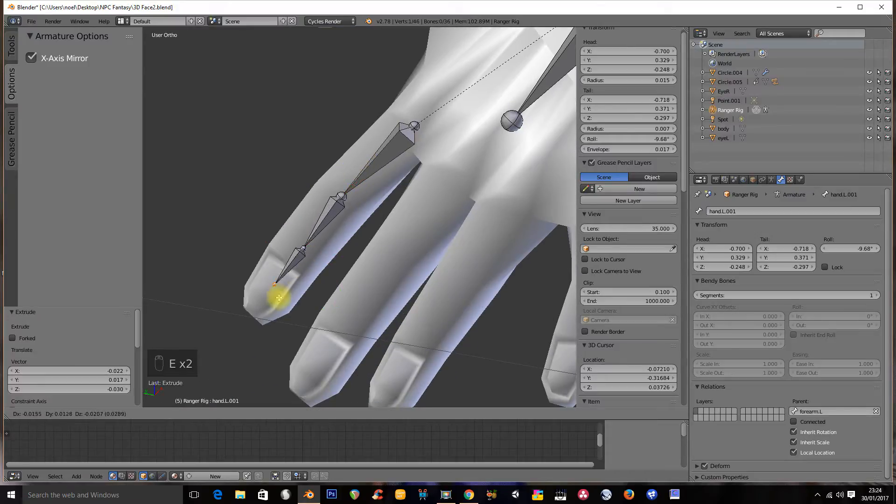
click(261, 326)
In the back view, move the base and first knuckle joints of the index finger chain inside the finger mesh
middle_drag(261, 325, 314, 321)
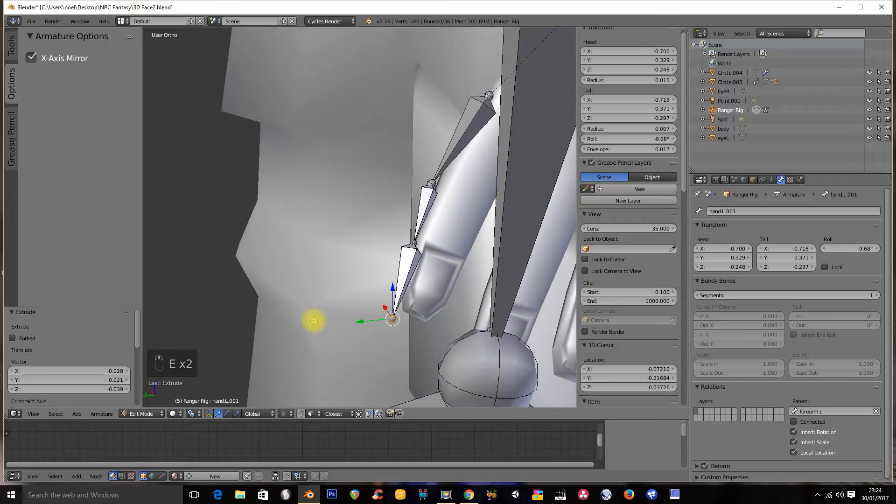
key(ctrl+KP_1)
scroll(316, 242, up, 4)
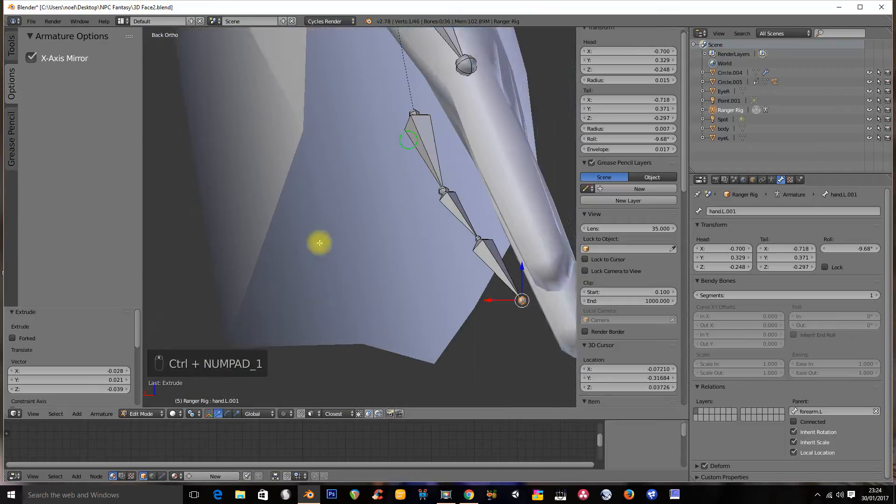
shift+middle_drag(316, 242, 242, 328)
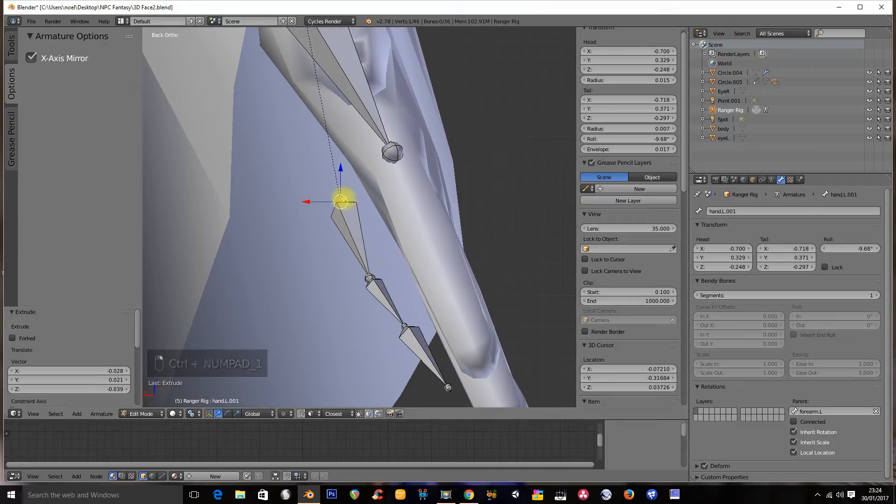
key(g)
click(400, 185)
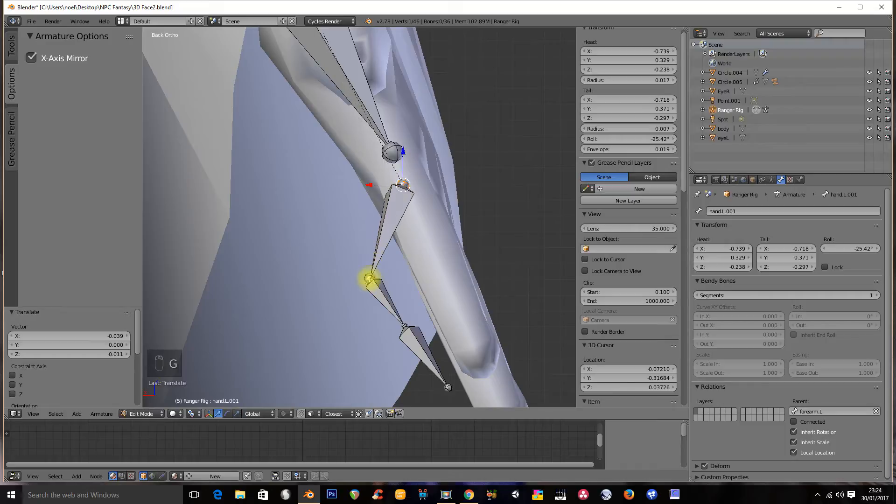
key(g)
click(428, 239)
In the back view, move the second knuckle joint and the tip of the index finger chain inside the finger mesh
right_click(408, 327)
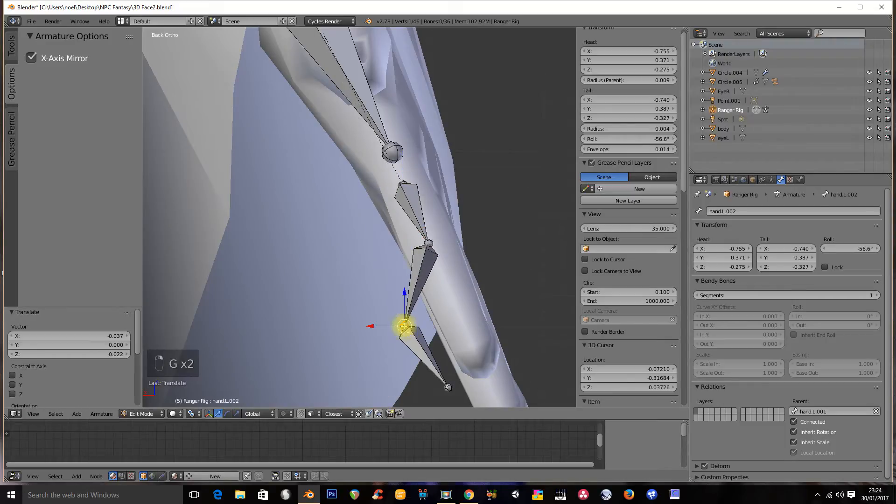
key(g)
click(454, 298)
right_click(449, 388)
key(g)
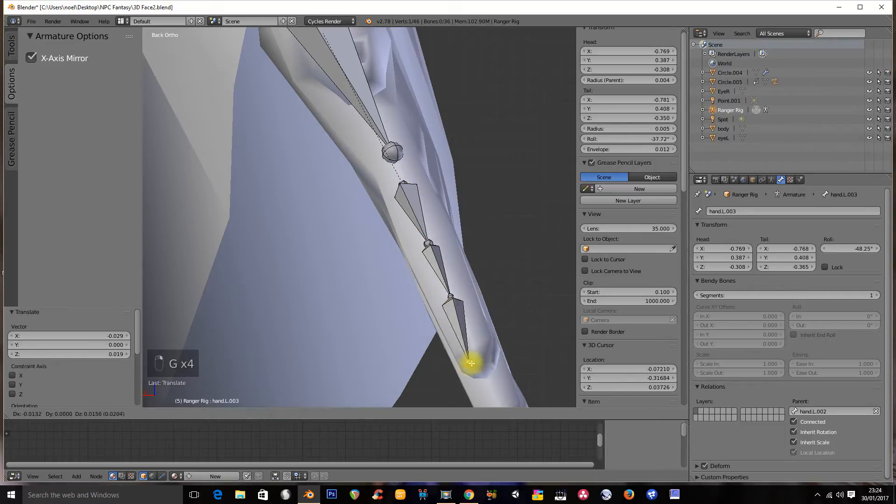
click(479, 362)
In the right side view, centre both knuckle joints and the tip of the index finger chain along the finger
middle_drag(472, 332, 385, 350)
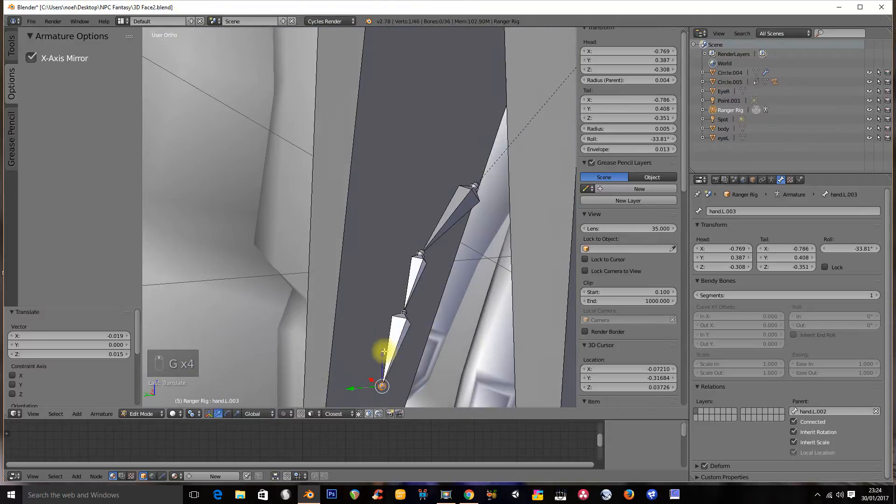
key(KP_3)
right_click(323, 242)
key(g)
click(304, 250)
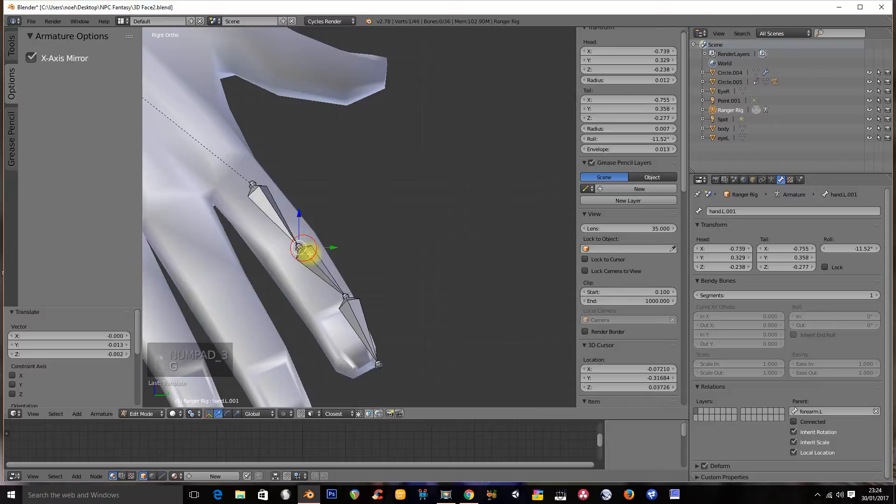
right_click(346, 295)
key(g)
click(334, 299)
right_click(377, 363)
key(g)
click(362, 372)
scroll(348, 301, down, 2)
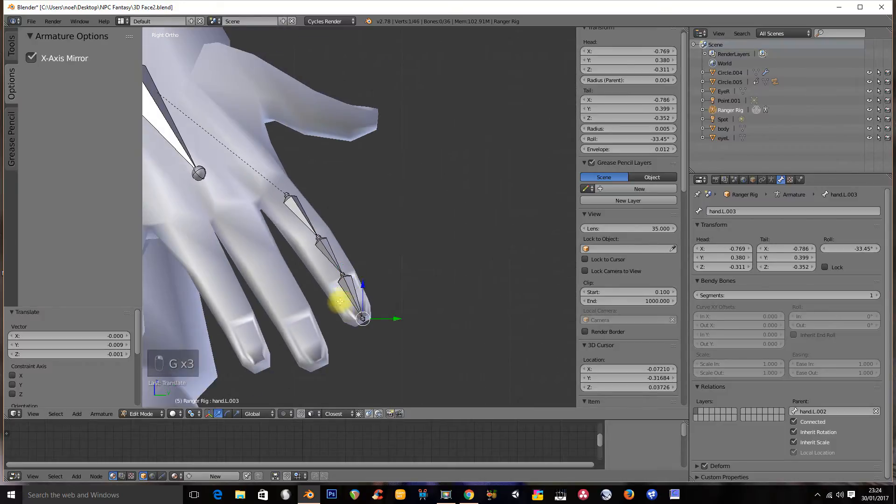
Set the roll of the right index finger's base and middle bones, hand.R.001 and hand.R.002, to 0°
shift+middle_drag(333, 305, 412, 312)
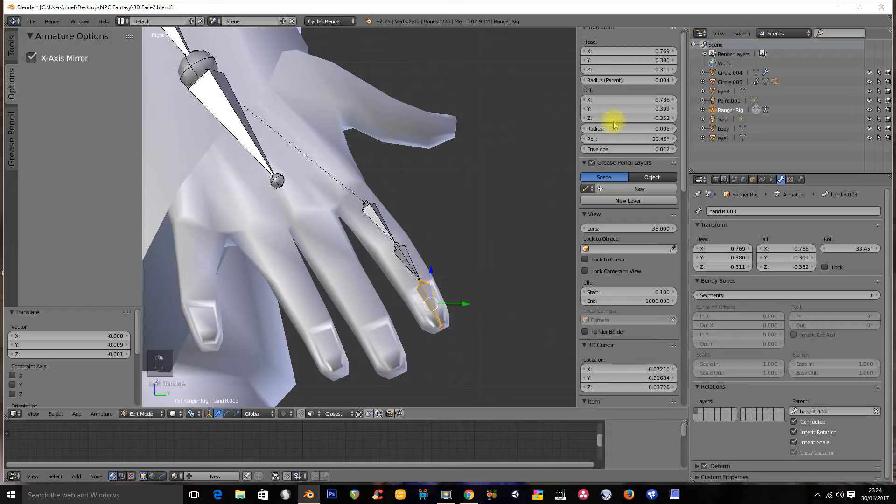
right_click(378, 206)
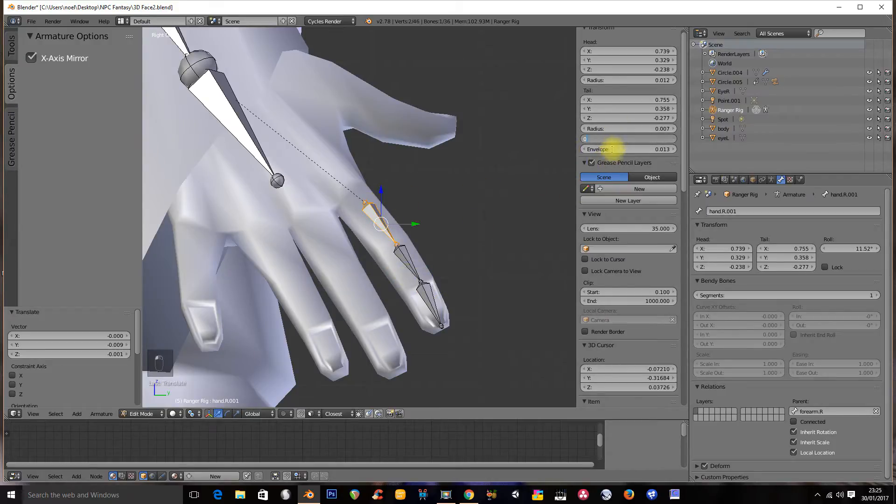
key(Return)
right_click(406, 265)
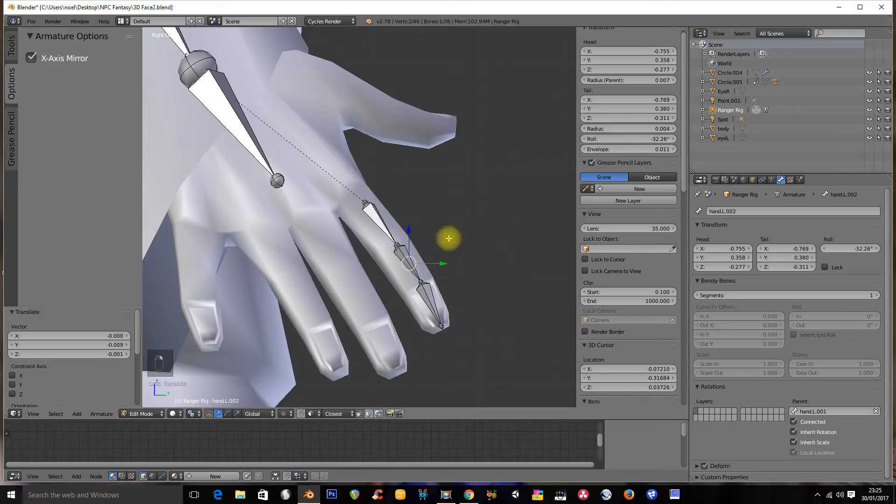
right_click(407, 258)
double_click(607, 139)
text(0)
key(Return)
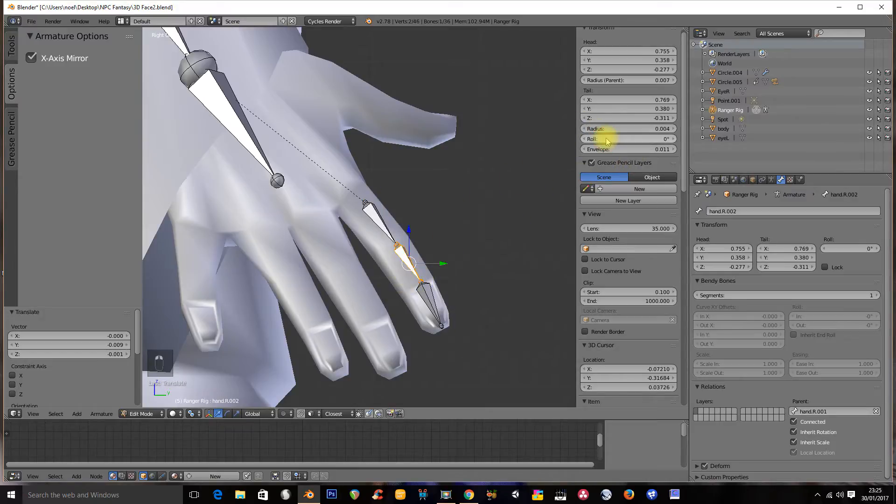
Set the roll of the right index fingertip bone, hand.R.003, to 0°
right_click(429, 294)
right_click(427, 295)
double_click(610, 138)
text(0)
key(Return)
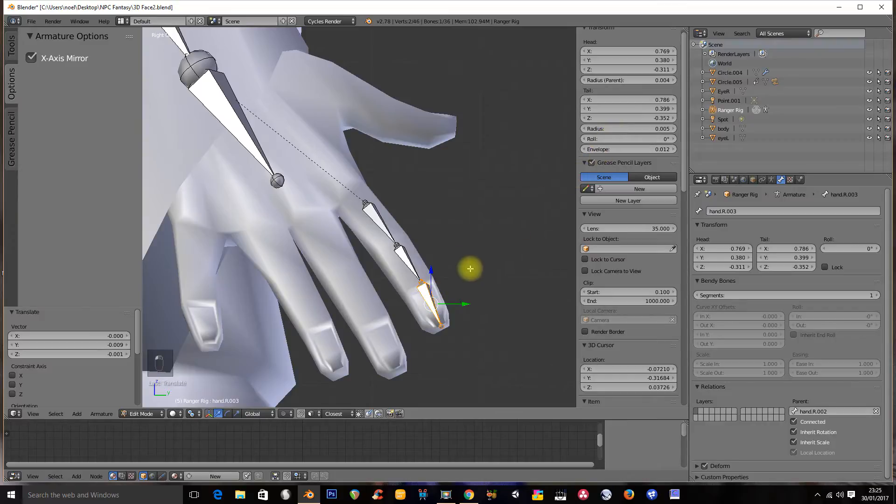
Select the index finger bones on both hands, undoing the stray selection change
middle_drag(426, 242, 406, 240)
middle_drag(438, 301, 402, 298)
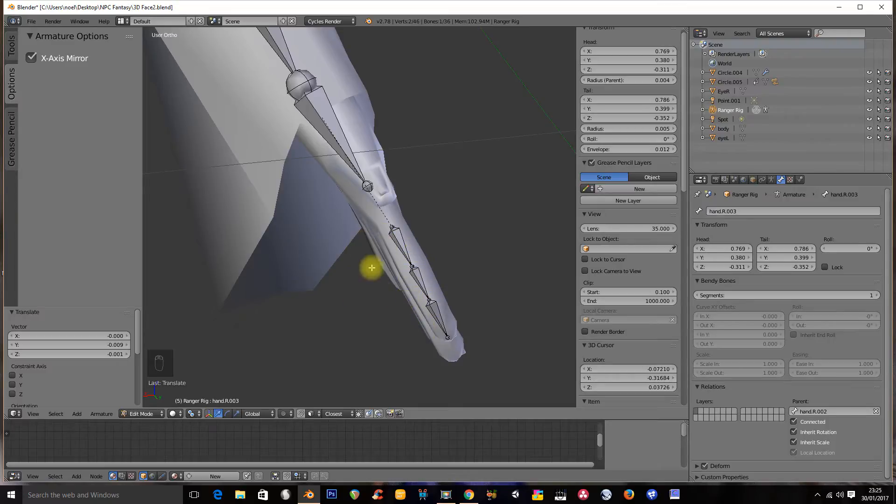
middle_drag(396, 288, 454, 266)
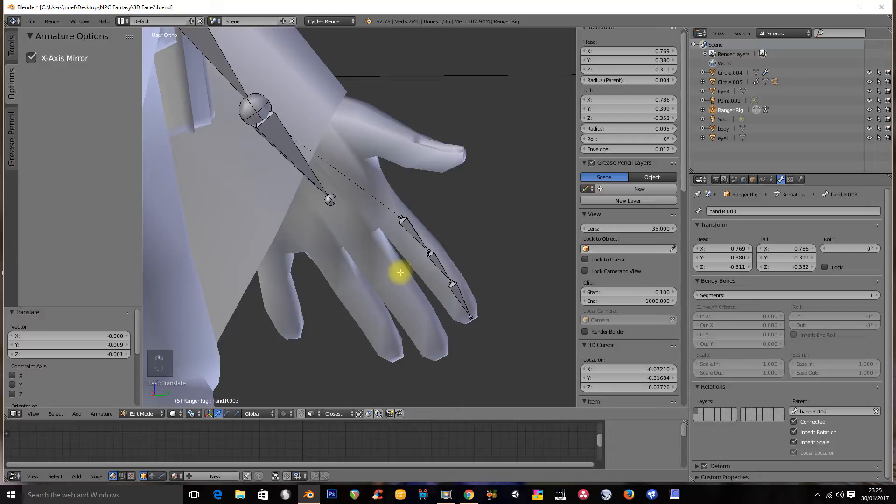
key(KP_3)
shift+middle_drag(426, 260, 373, 229)
right_click(357, 208)
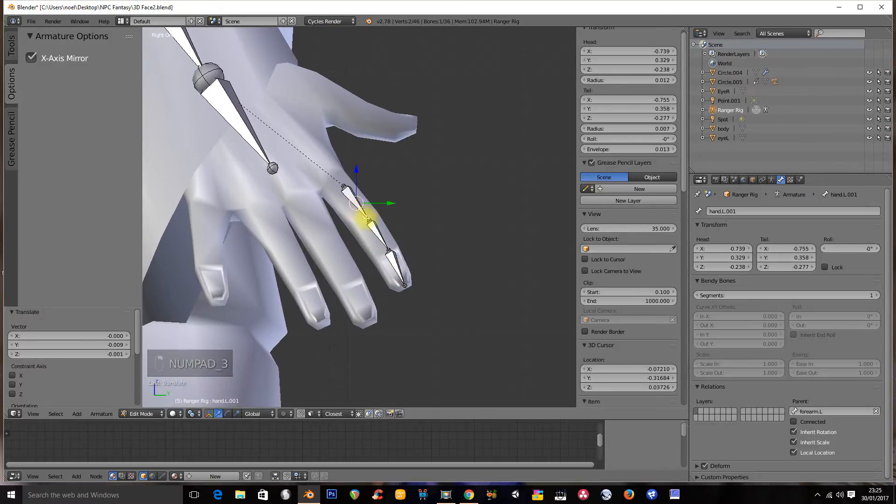
right_click(378, 231)
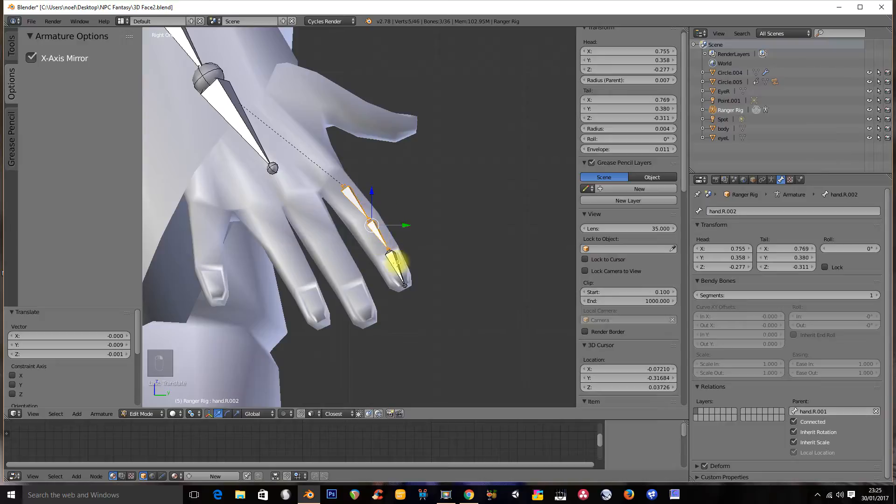
middle_drag(399, 261, 368, 211)
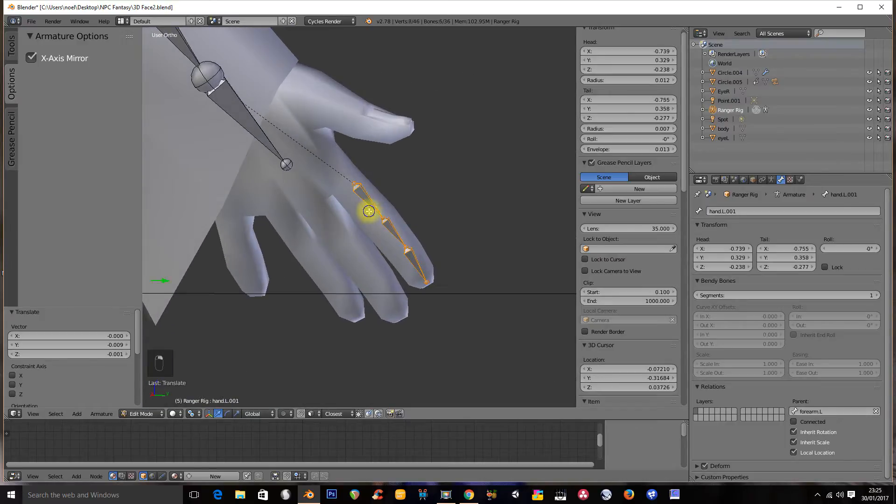
scroll(355, 227, down, 3)
right_click(191, 237)
key(ctrl+z)
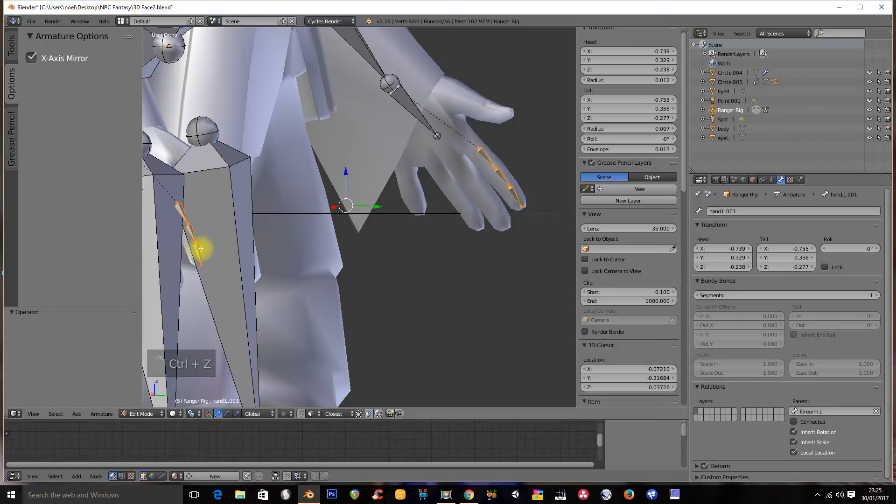
Reduce the selection to the three index finger bones of the hand.R chain
middle_drag(202, 251, 341, 254)
shift+right_click(240, 240)
right_click(329, 271)
shift+right_click(319, 207)
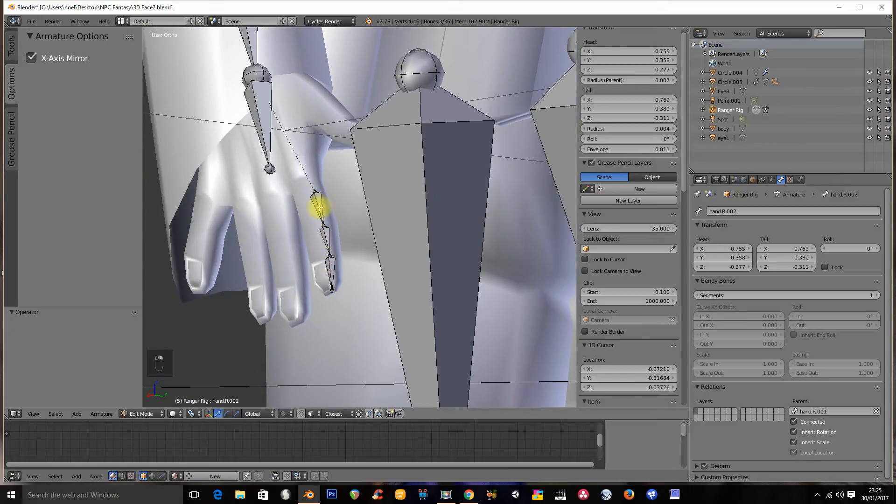
In the left side view, duplicate the index finger bone chain onto the middle finger and again onto the ring finger
key(ctrl+KP_1)
key(KP_3)
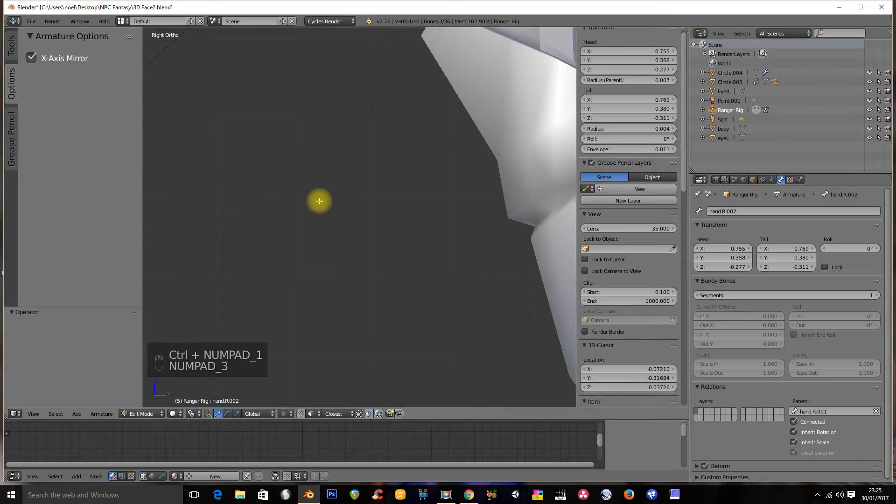
scroll(367, 255, up, 3)
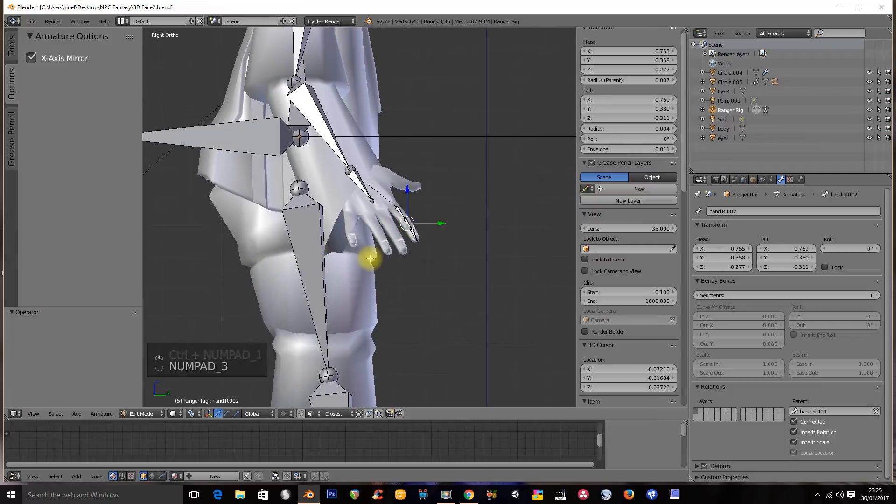
key(ctrl+KP_3)
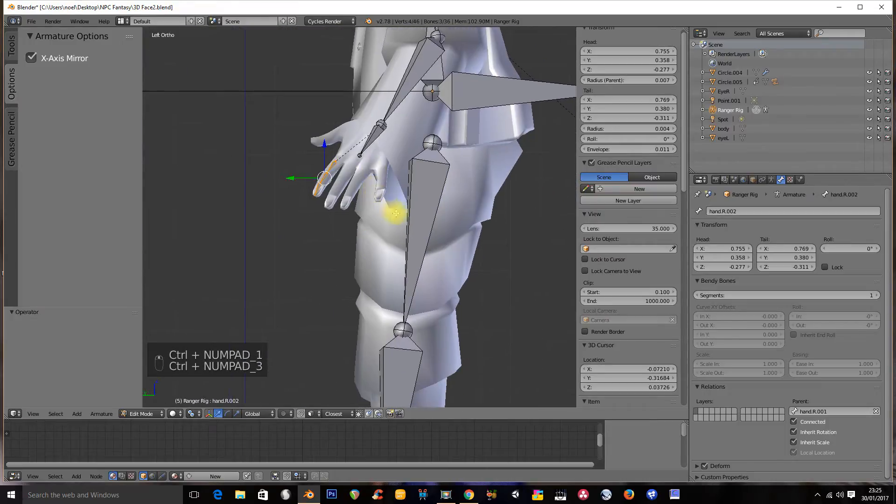
scroll(396, 214, up, 5)
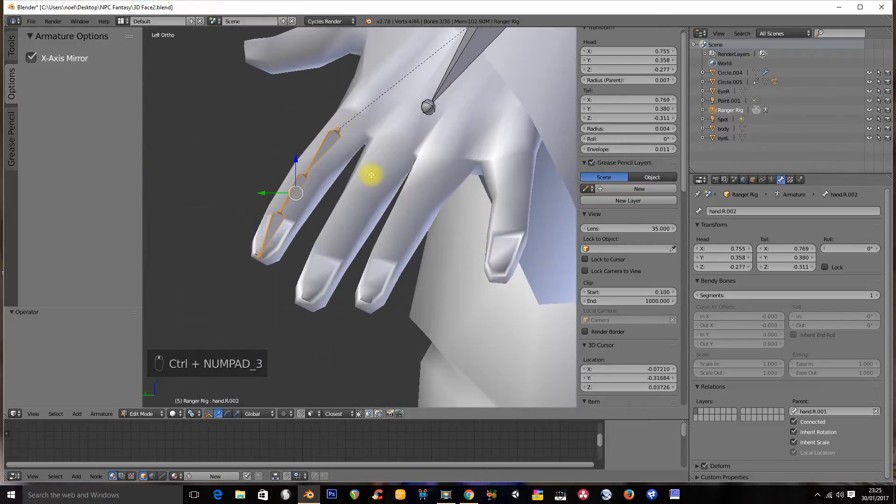
key(shift+d)
click(426, 188)
key(shift+d)
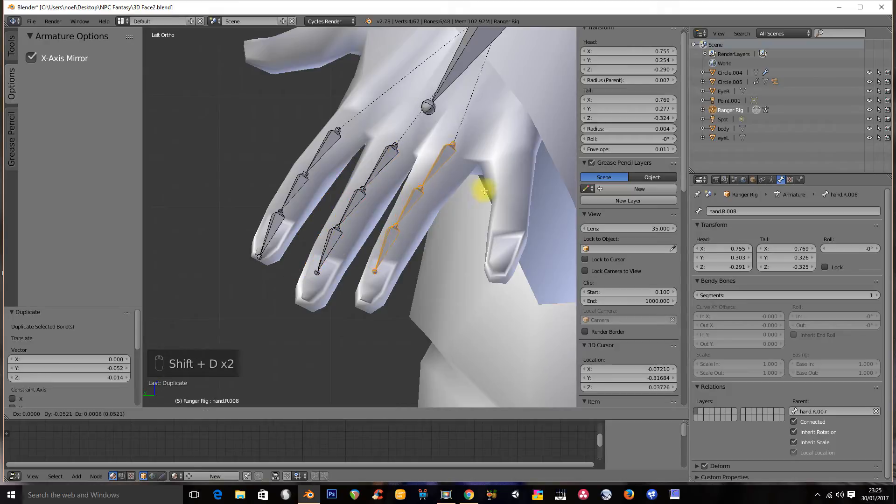
click(478, 206)
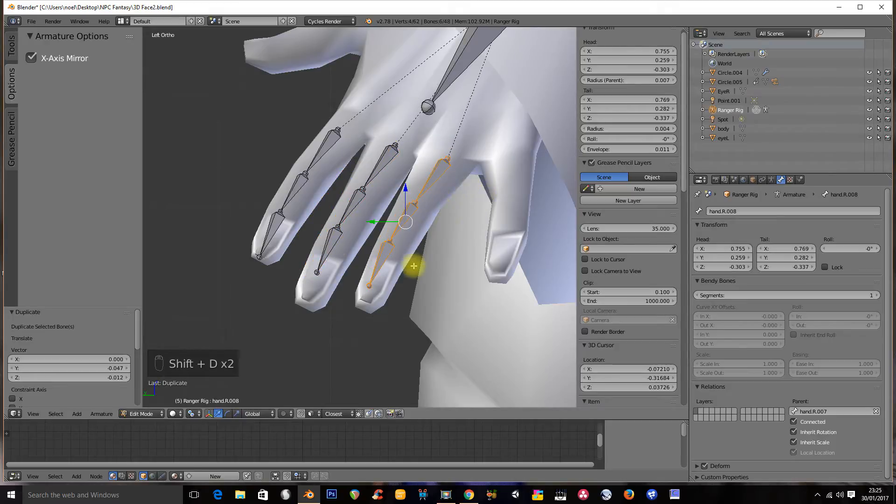
Move the ring finger chain's tip to the fingertip and its second knuckle joint slightly lower along the finger
right_click(370, 286)
key(g)
click(370, 310)
key(g)
right_click(391, 249)
right_click(390, 242)
key(g)
click(393, 251)
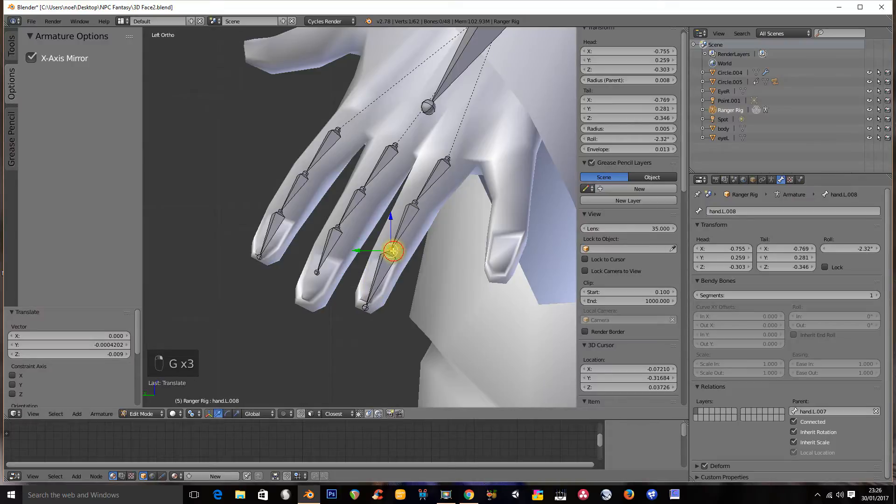
Extend the middle finger chain's tip to the fingertip and move both its knuckle joints lower along the finger
right_click(316, 275)
key(g)
click(306, 306)
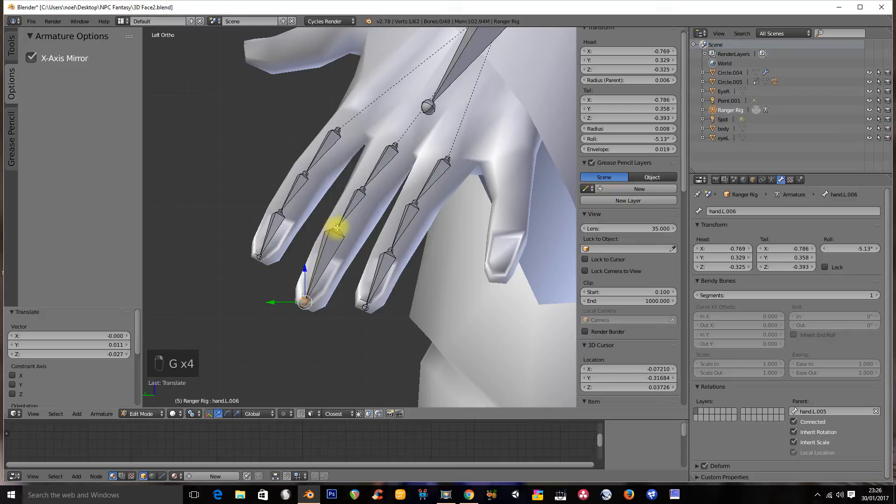
right_click(337, 228)
key(g)
click(327, 251)
right_click(365, 188)
key(g)
click(366, 195)
Nudge the base joint of the ring finger chain slightly up toward the palm
right_click(450, 157)
key(g)
click(449, 154)
In the left side view, duplicate the ring finger's three-bone chain onto the little finger, offset about -0.067 in Y and 0.006 in Z
middle_drag(369, 160, 328, 271)
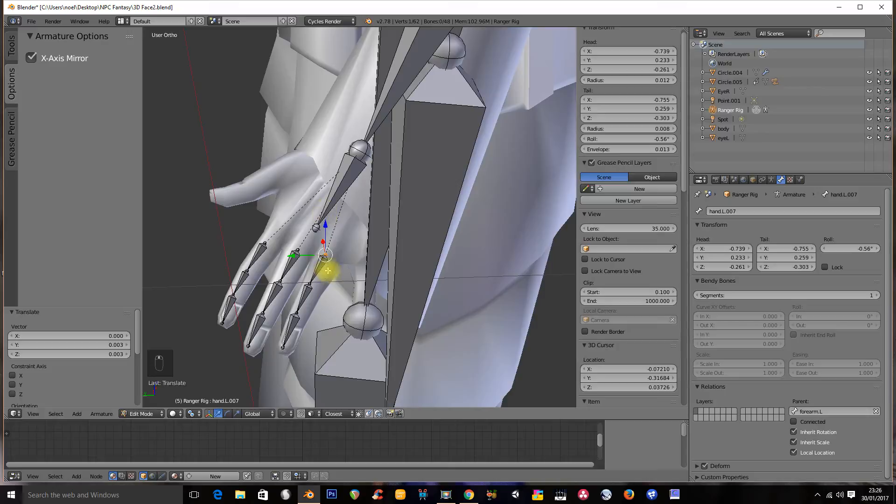
shift+right_click(297, 293)
shift+right_click(296, 327)
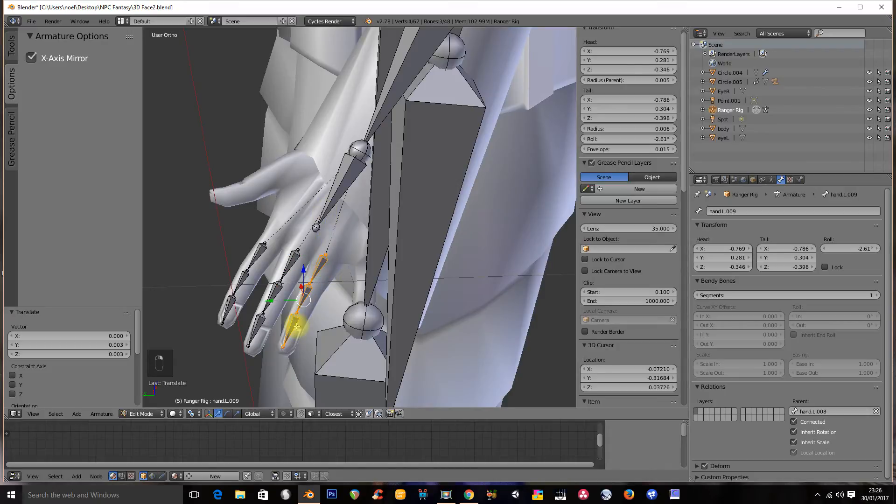
key(KP_3)
key(ctrl+KP_3)
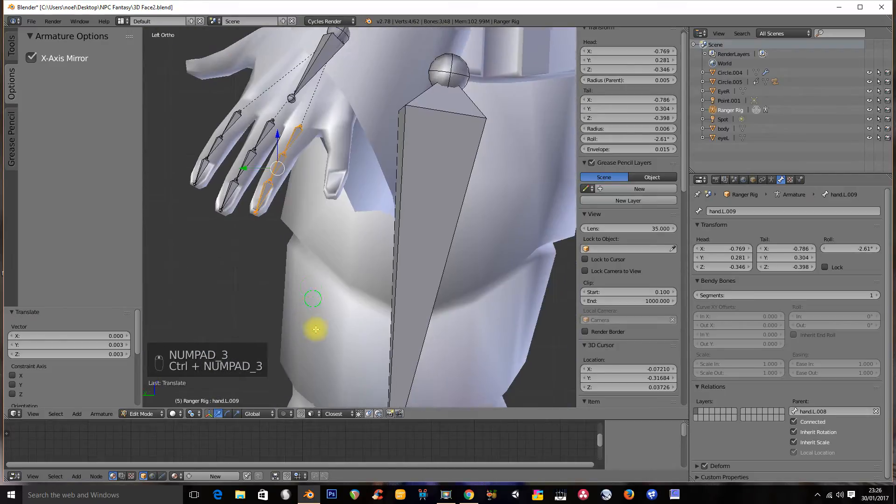
scroll(312, 280, up, 3)
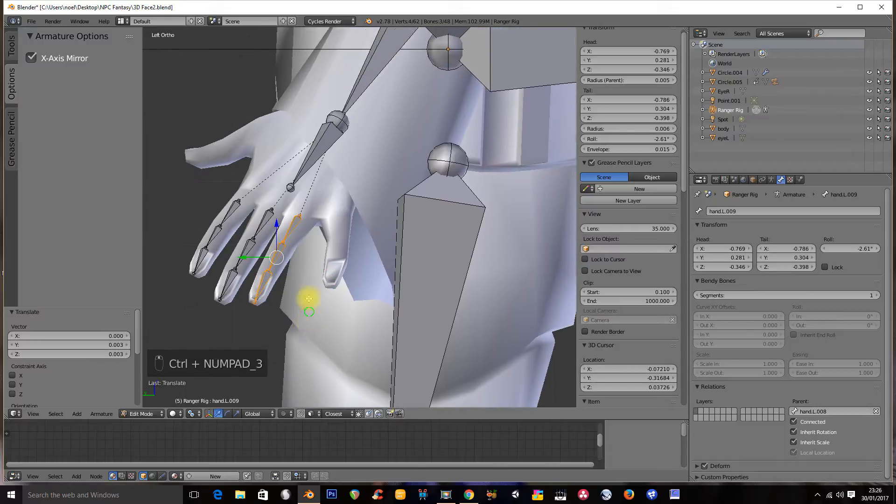
key(shift+d)
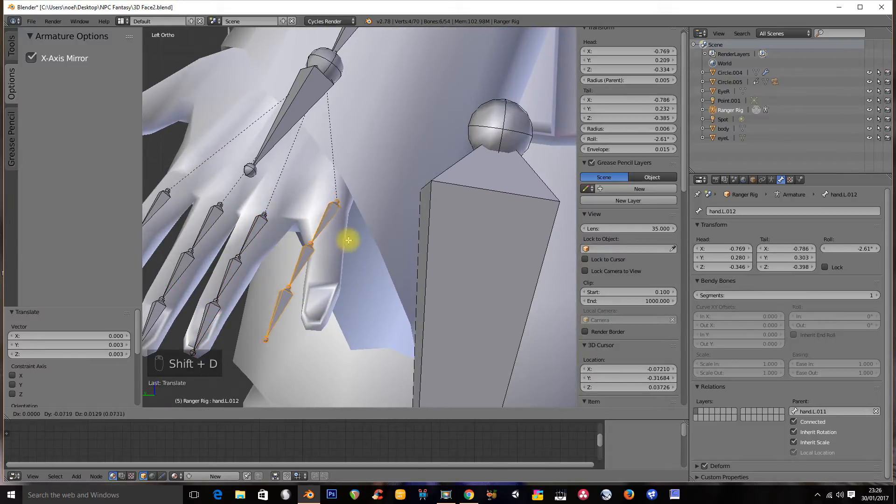
click(343, 248)
Move both knuckle joints of the little finger chain onto the finger's centreline and its tip to the fingertip
right_click(308, 251)
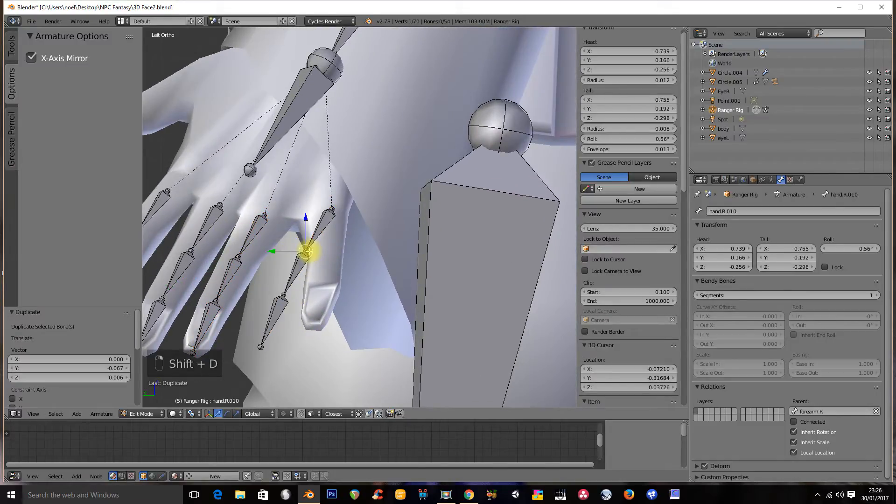
key(g)
click(320, 250)
right_click(284, 295)
key(g)
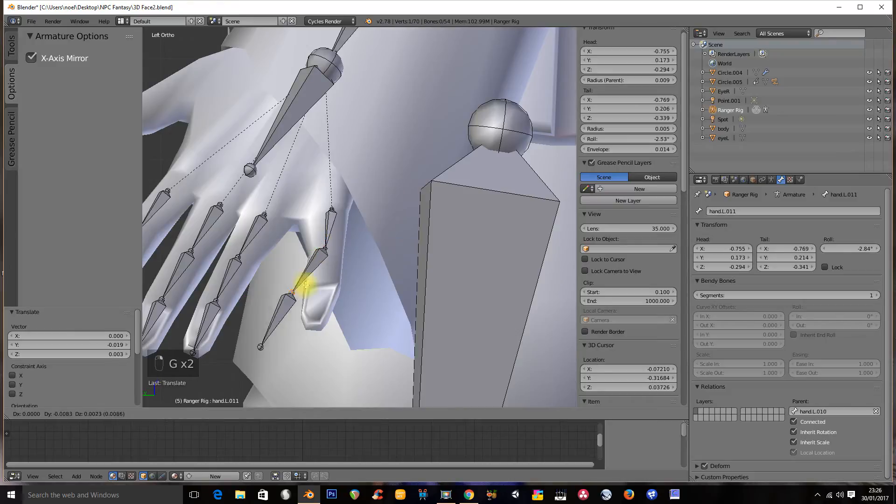
click(325, 274)
right_click(265, 349)
key(g)
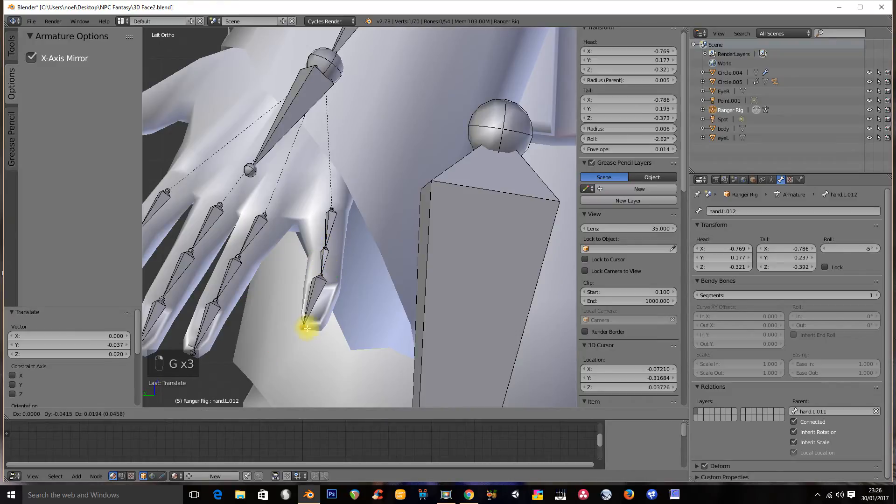
click(315, 321)
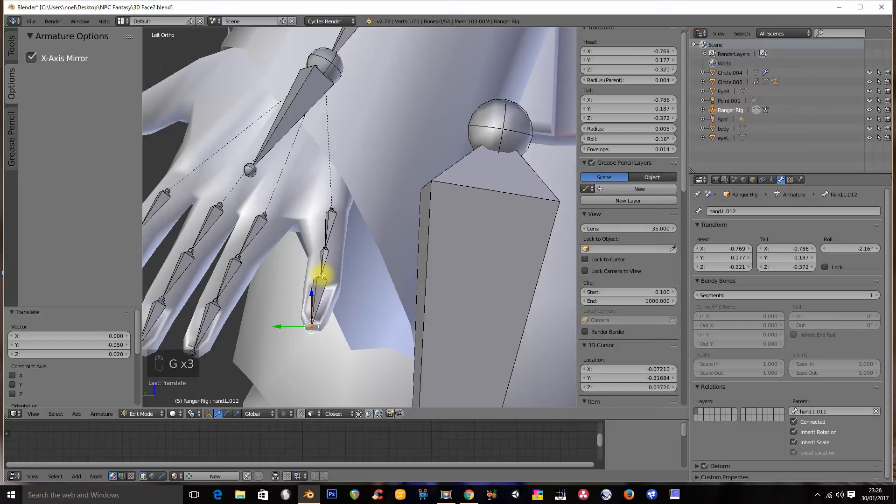
Duplicate two neighbouring bones of the index finger chain onto the thumb, offset about -0.044 in Y and 0.118 in Z
shift+middle_drag(281, 244, 370, 278)
shift+middle_drag(236, 244, 263, 265)
right_click(263, 265)
shift+right_click(249, 291)
key(shift+d)
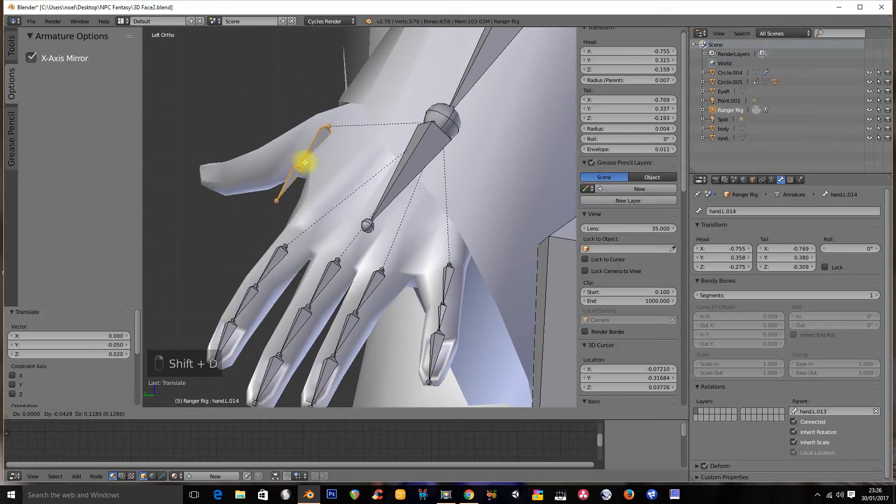
click(306, 163)
Fit the thumb chain by moving its tip to the thumb's end, its middle joint to the knuckle and its base joint toward the palm
right_click(278, 203)
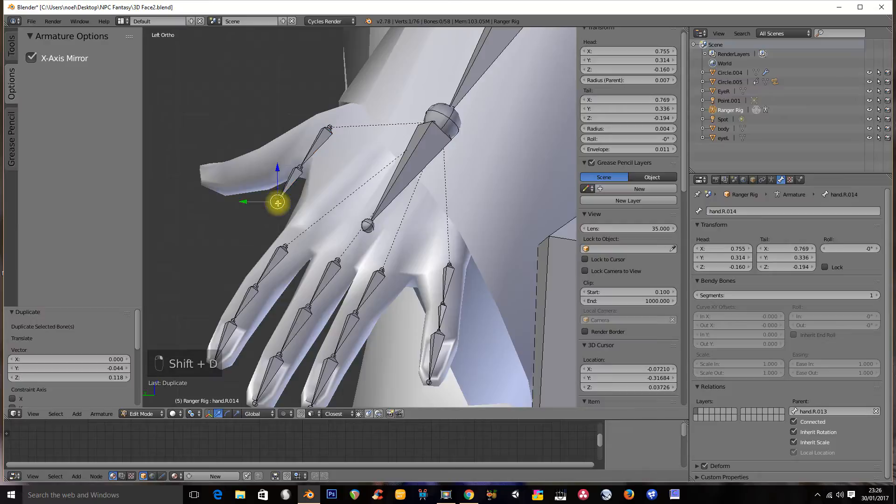
key(g)
click(206, 176)
right_click(303, 167)
key(g)
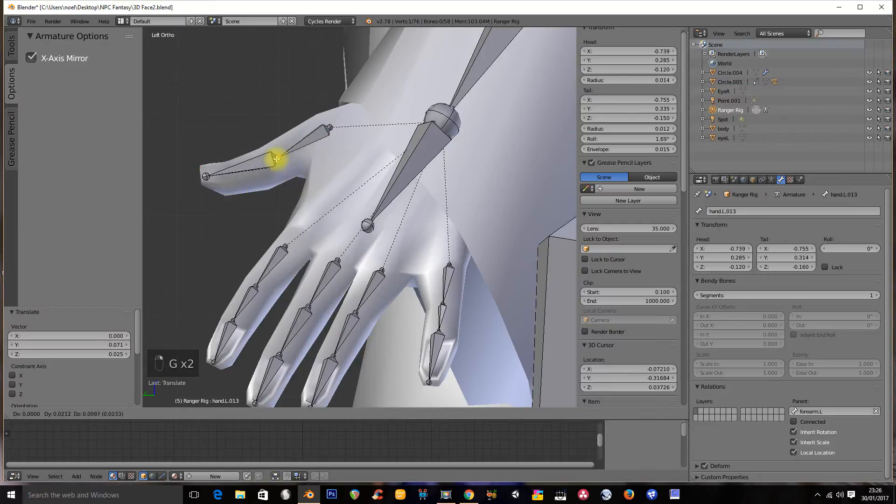
click(275, 164)
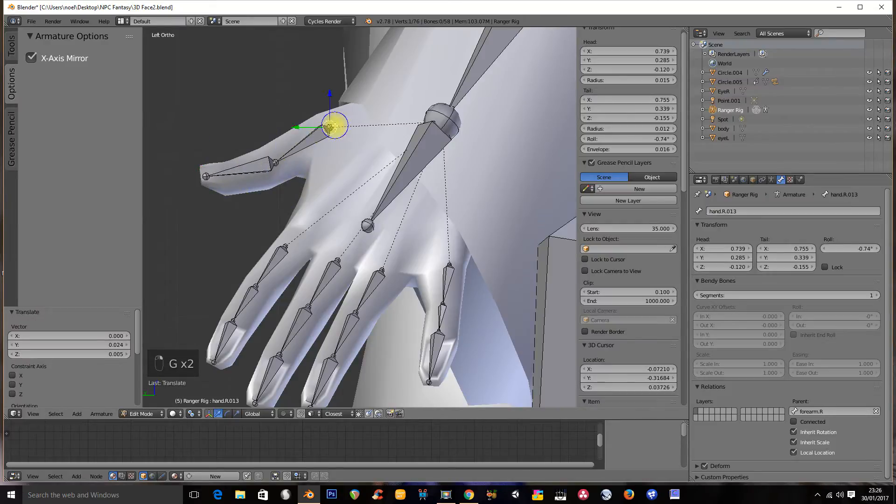
key(g)
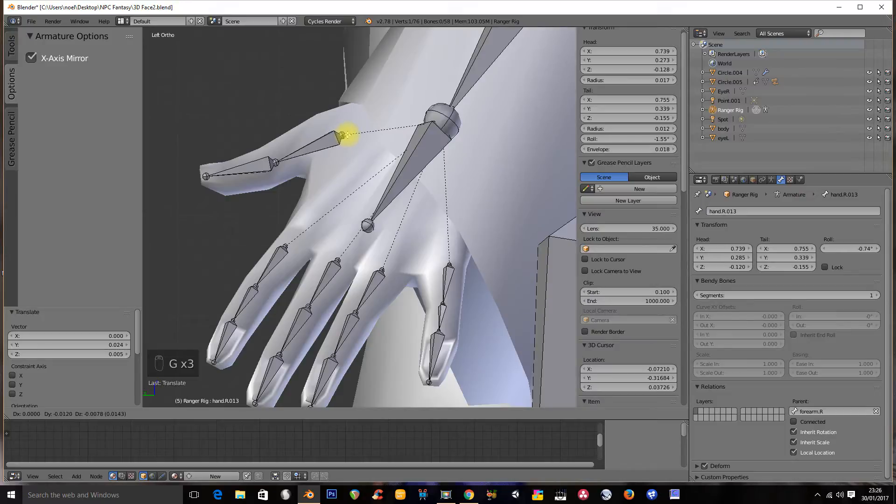
click(347, 135)
Move both thumb bones about 0.043 along the X axis into the thumb mesh
scroll(312, 186, down, 3)
middle_drag(310, 194, 391, 240)
scroll(363, 182, down, 2)
scroll(442, 212, up, 1)
scroll(391, 220, up, 2)
middle_drag(392, 200, 409, 185)
right_click(409, 186)
shift+right_click(429, 222)
middle_drag(430, 224, 453, 224)
key(g)
key(x)
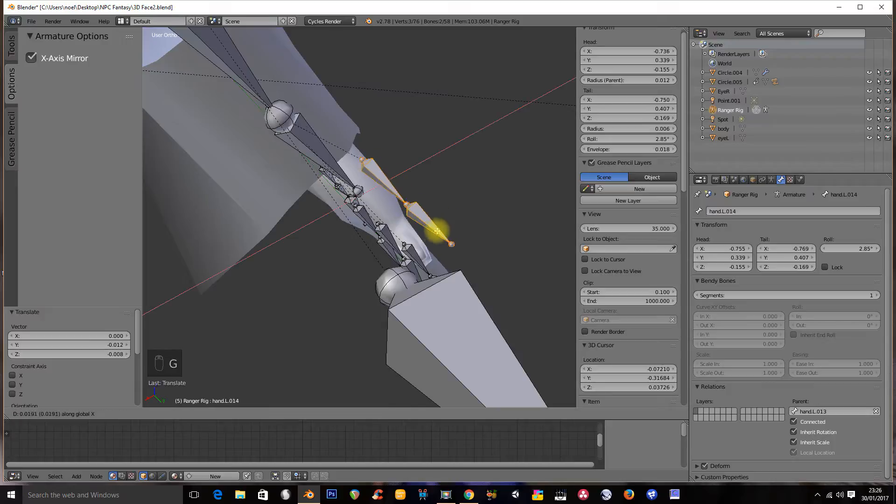
click(422, 240)
Move the thumb chain's tip joint about 0.014 along the X axis to center it in the thumb's end
right_click(435, 251)
middle_drag(436, 250, 467, 210)
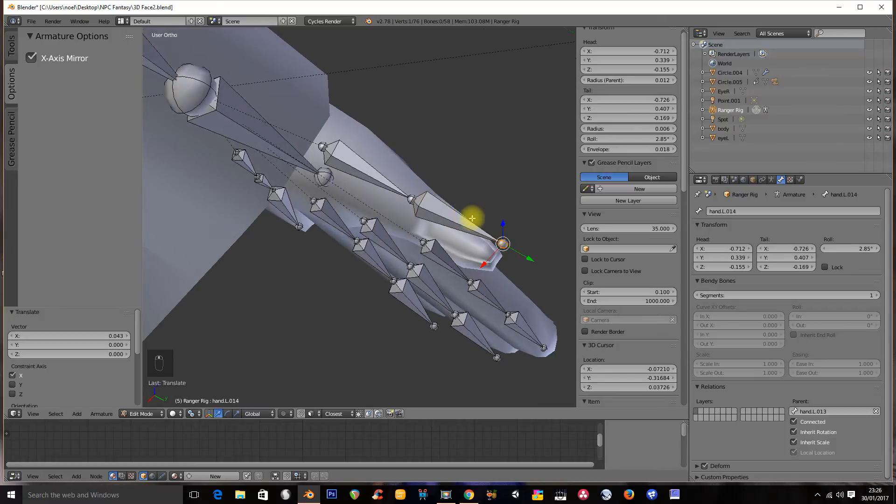
key(g)
click(461, 232)
middle_drag(463, 201, 467, 161)
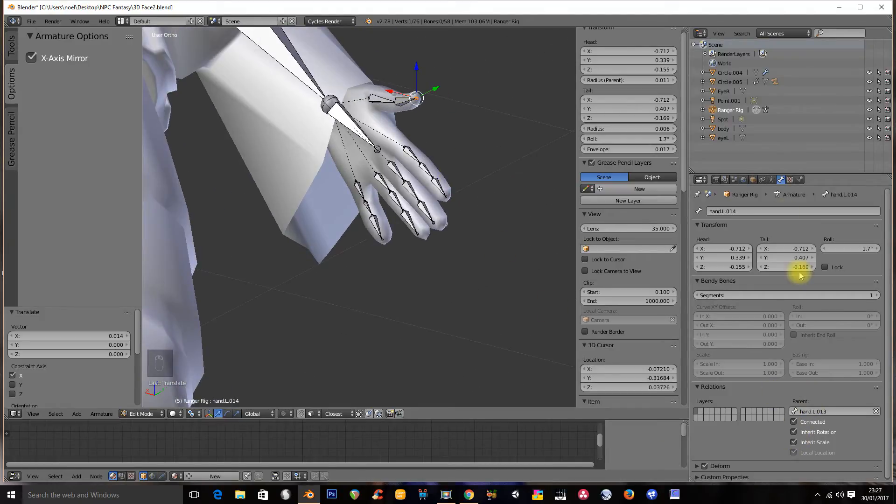
Turn off the armature's X-Ray display and shift the left middle and ring finger tip bones about -0.012 each along the X axis
click(771, 179)
scroll(528, 357, down, 2)
middle_drag(528, 356, 442, 278)
scroll(449, 181, up, 5)
scroll(450, 181, up, 3)
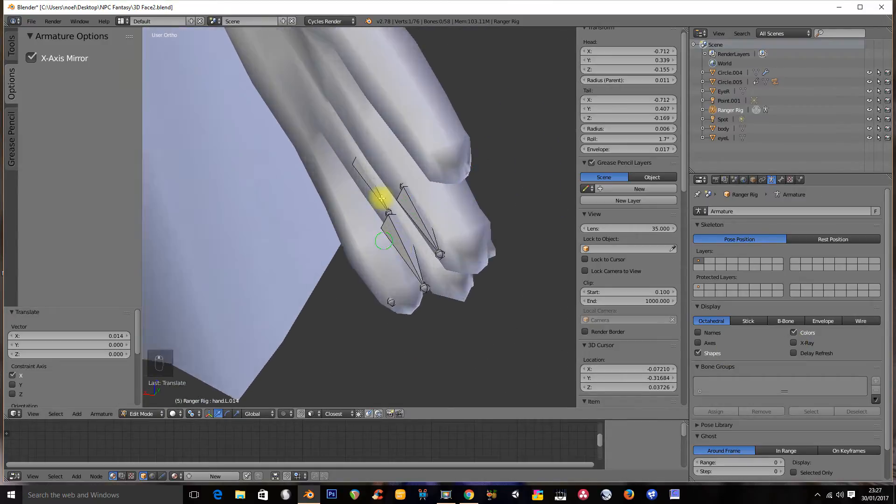
key(g)
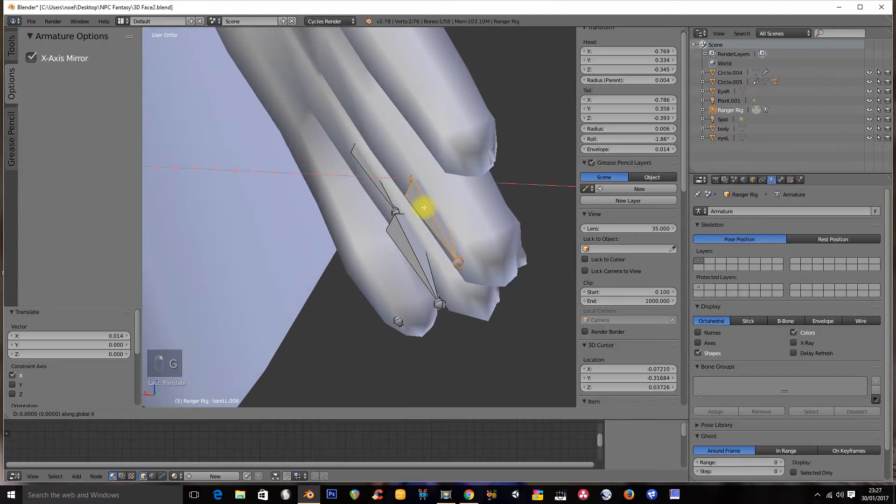
click(434, 224)
right_click(416, 250)
key(g)
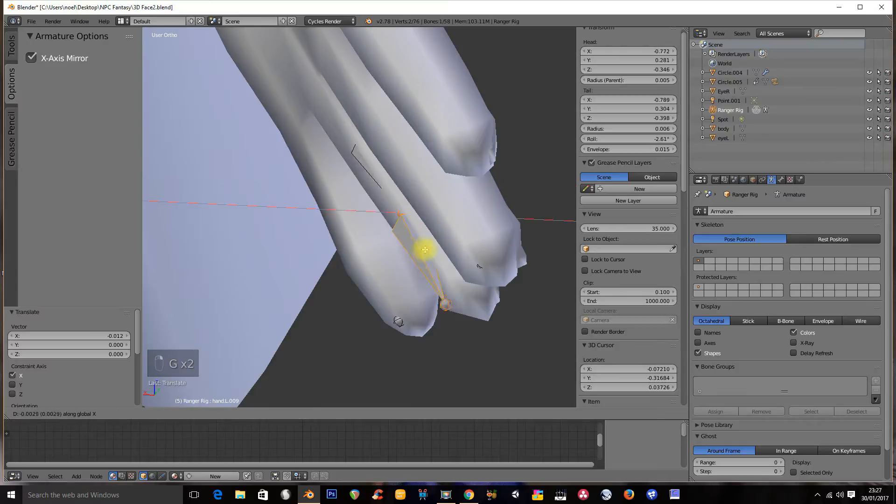
click(440, 244)
Turn the armature's X-Ray display back on
middle_drag(368, 148, 380, 210)
scroll(381, 211, down, 3)
middle_drag(400, 280, 356, 304)
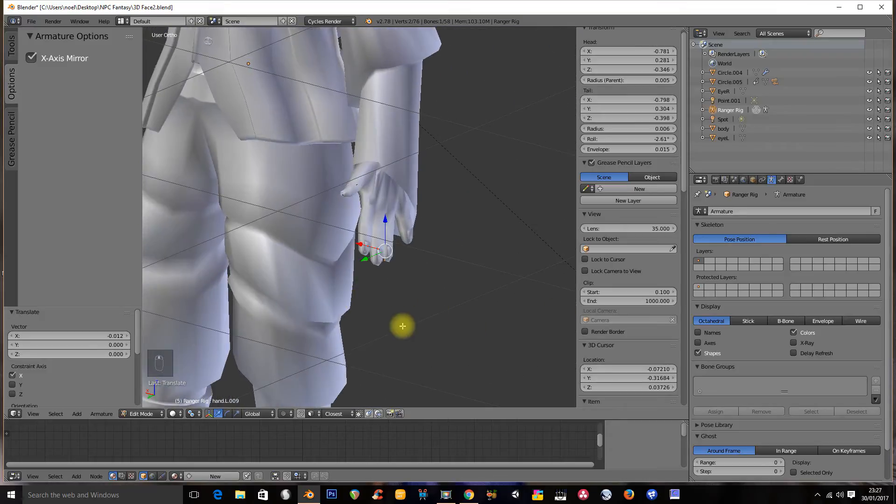
click(799, 341)
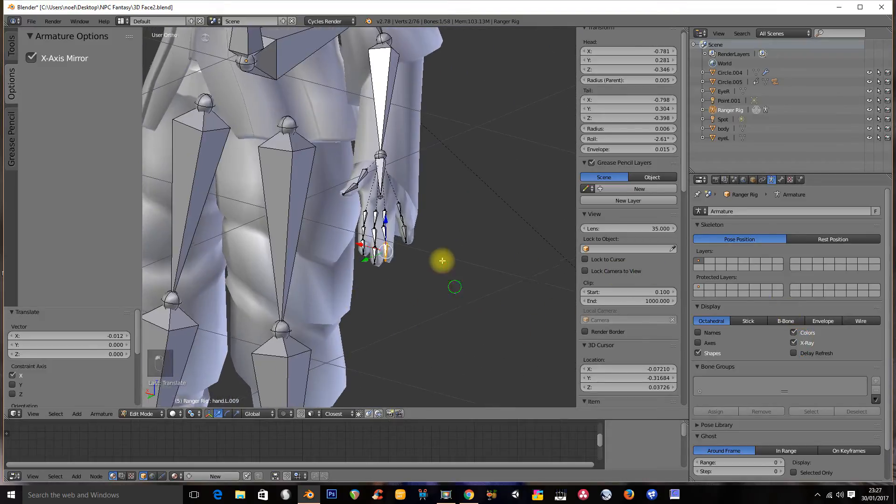
Rename the left thumb's base bone to th1.L and its tip bone to th2.L
scroll(440, 260, up, 5)
scroll(414, 156, up, 2)
right_click(414, 156)
middle_drag(414, 156, 471, 215)
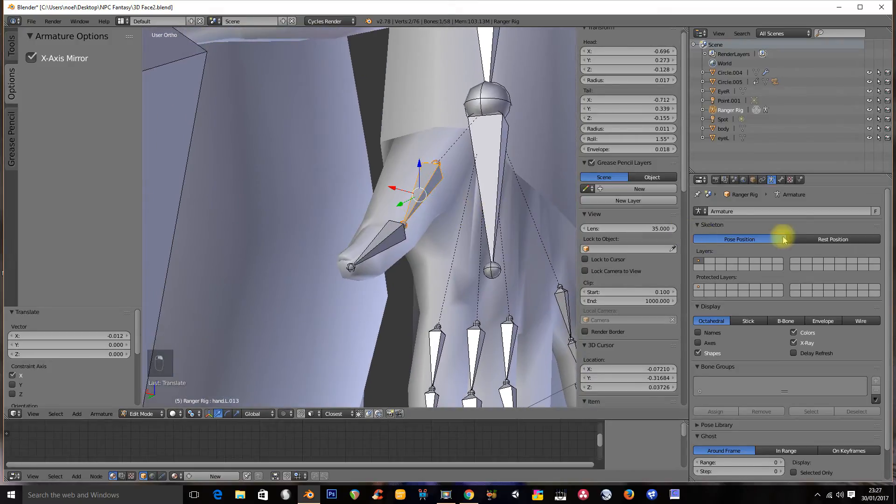
click(781, 180)
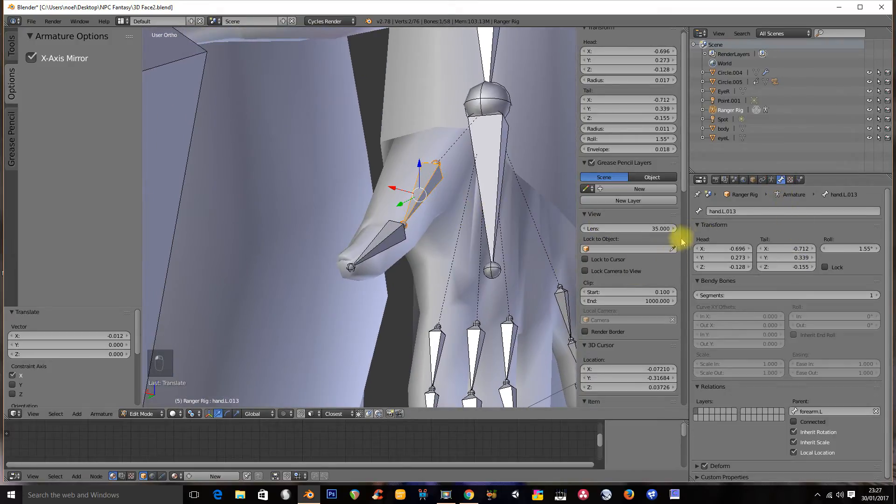
drag(682, 176, 684, 257)
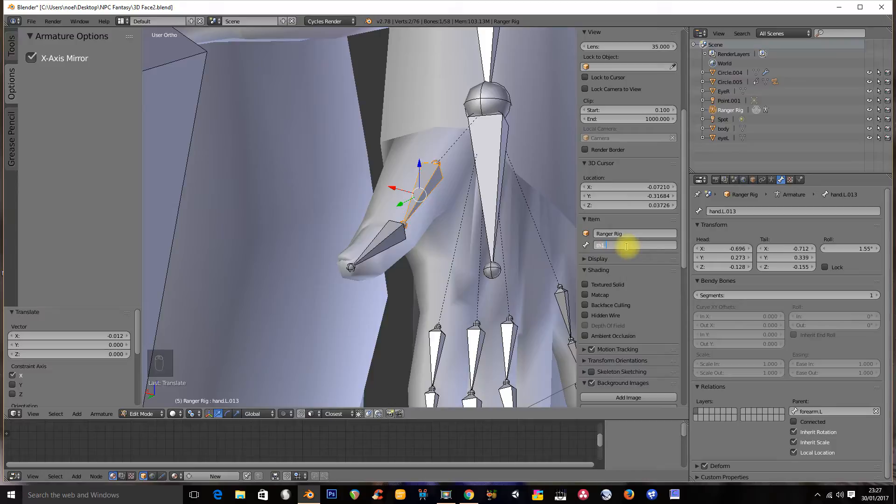
text(L)
key(Return)
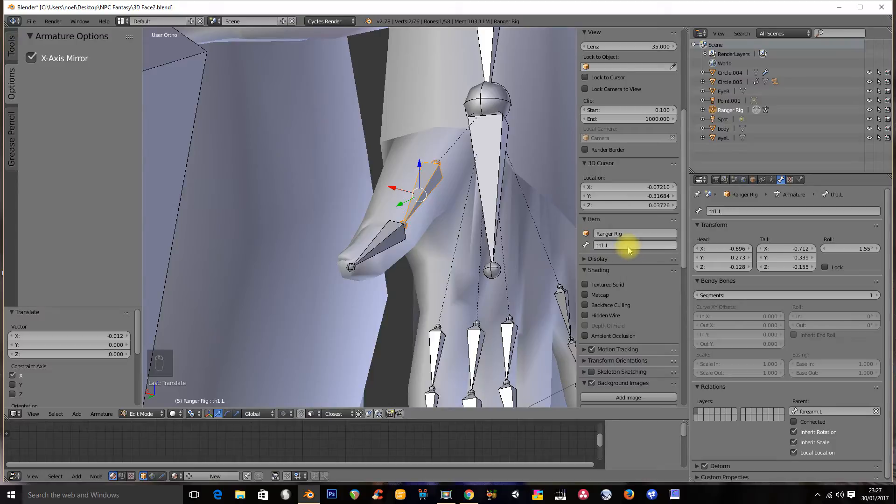
right_click(389, 244)
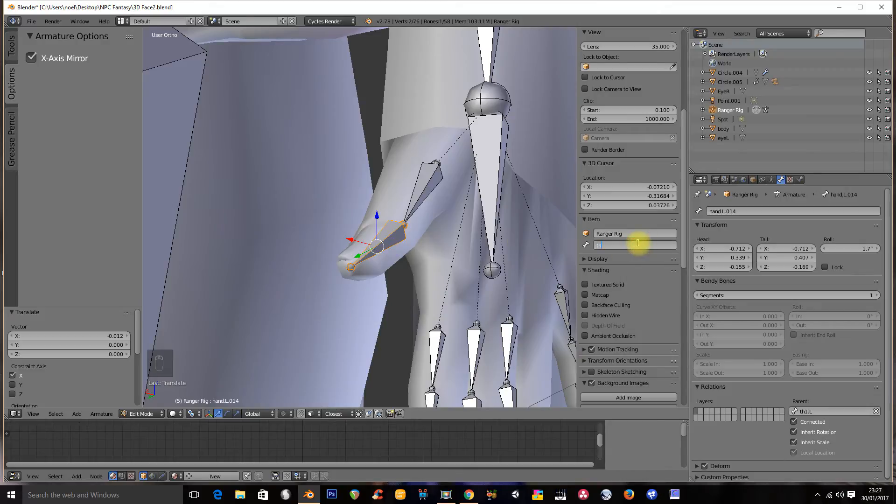
Rename the base bone of the opposite hand's thumb to th1.R
shift+middle_drag(278, 233, 600, 238)
ctrl+middle_drag(5, 226, 141, 213)
scroll(260, 234, down, 3)
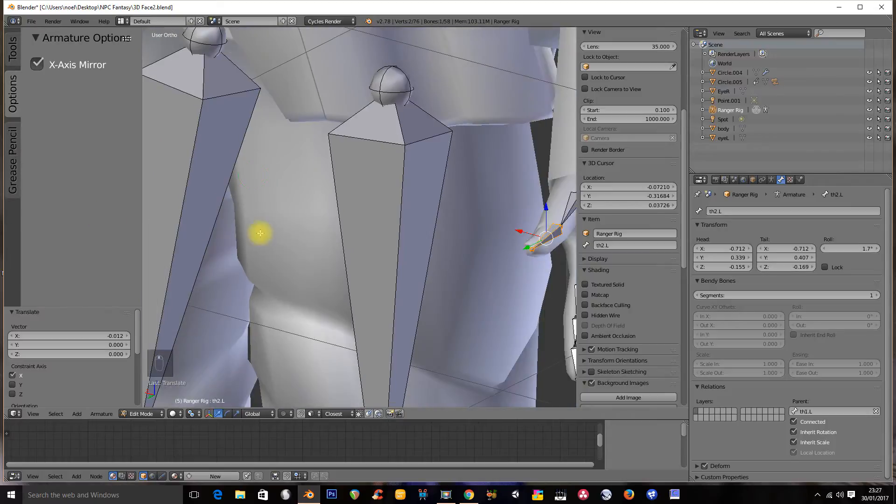
scroll(330, 230, up, 5)
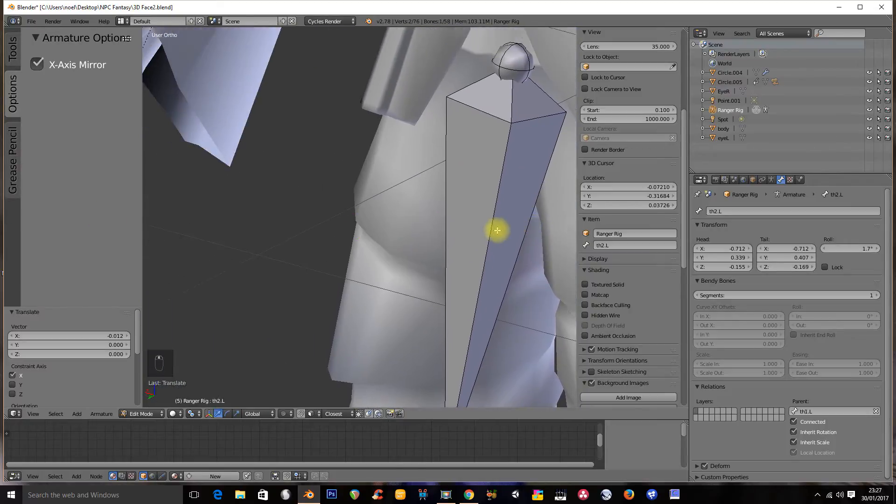
middle_drag(497, 230, 248, 96)
right_click(291, 88)
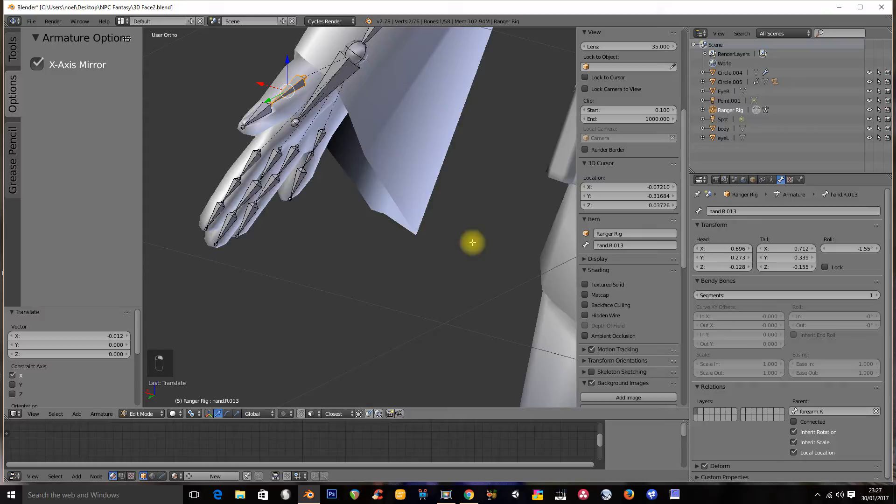
click(602, 245)
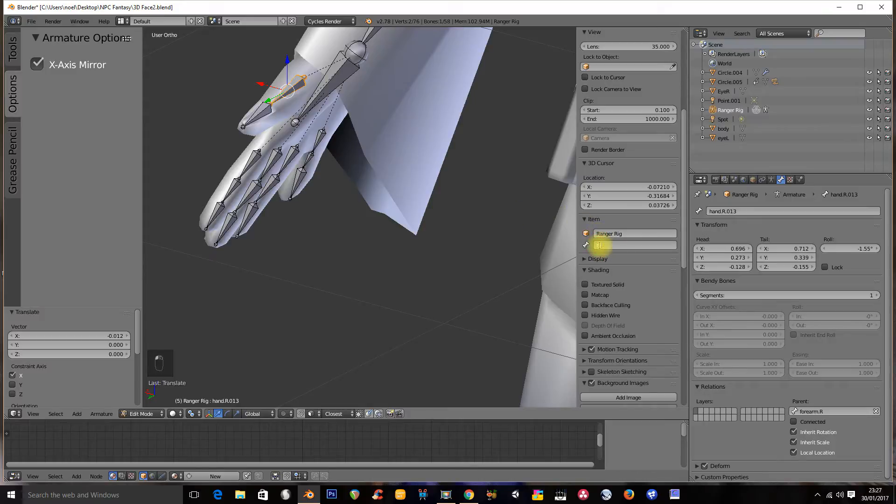
text(th1.L)
key(Return)
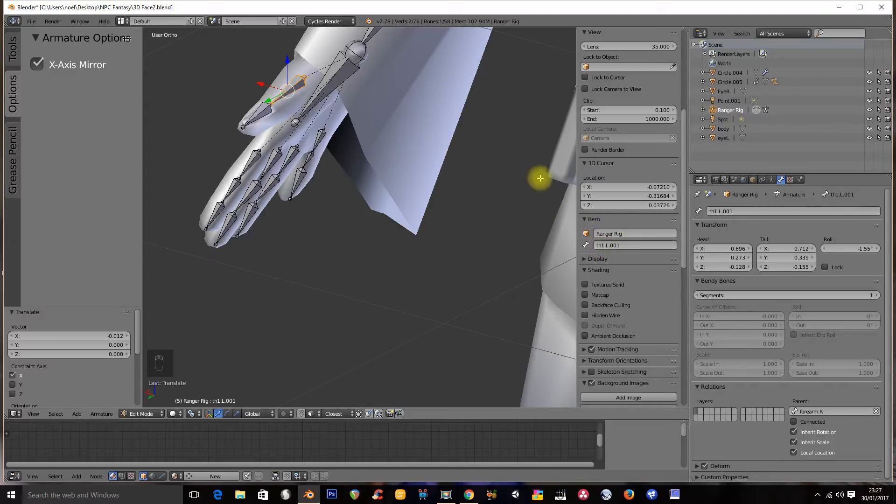
click(609, 247)
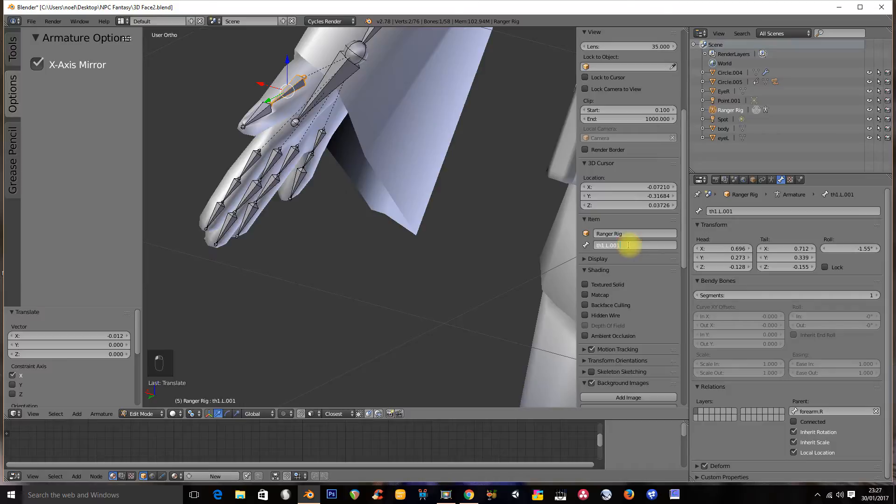
key(BackSpace)
key(BackSpace)
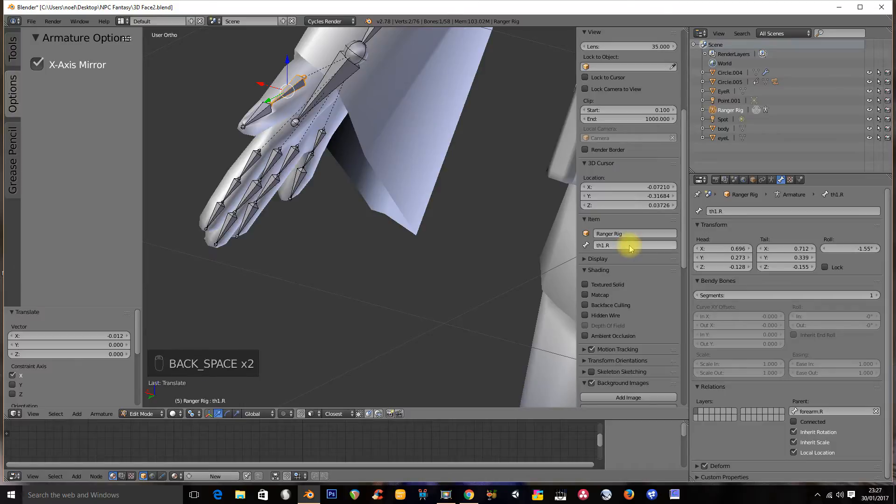
Rename the tip bone of the forearm.R hand's thumb, and set that hand's pinky base bone name to pinky1.l
right_click(258, 113)
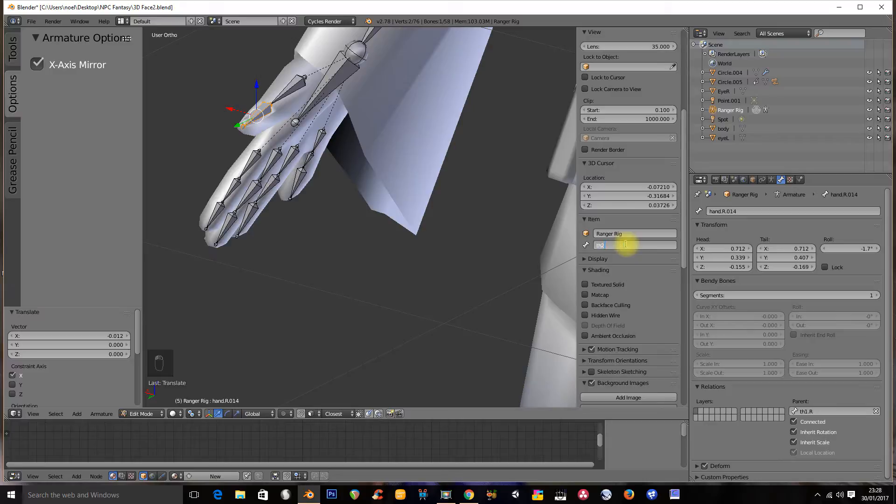
shift+middle_drag(353, 227, 502, 323)
middle_drag(501, 323, 397, 234)
right_click(404, 226)
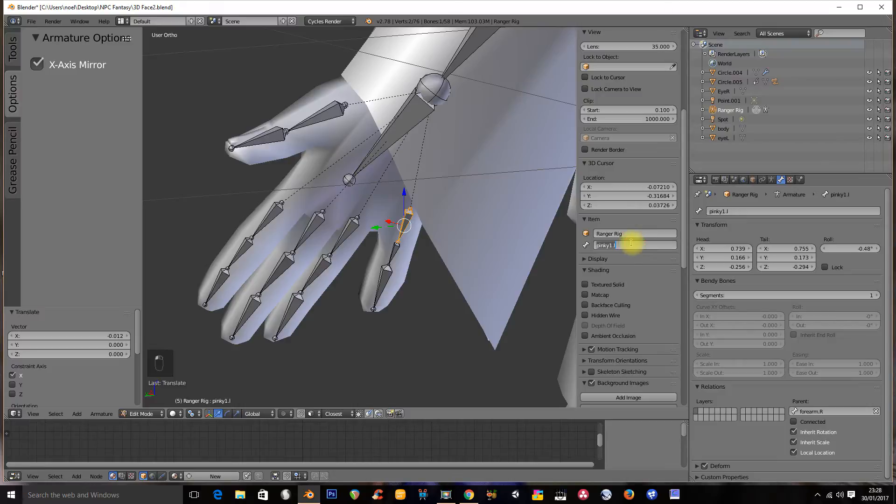
key(Return)
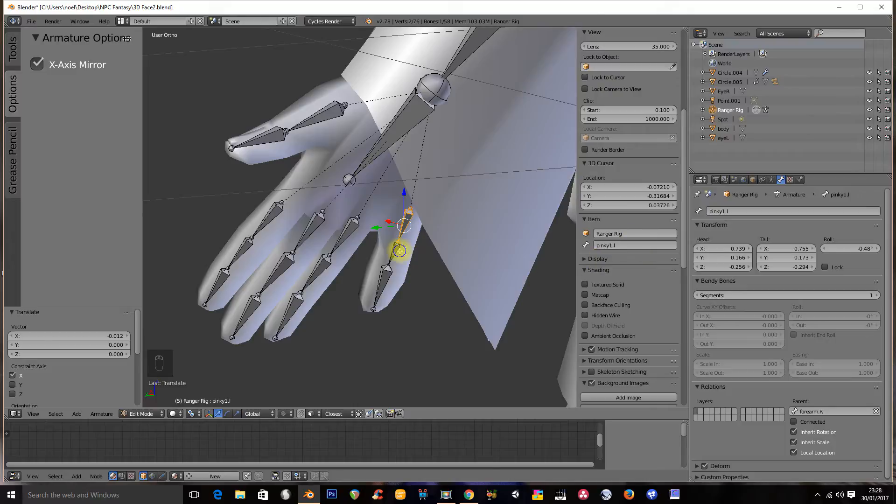
Rename the same pinky's middle bone to pinky2.l and its tip bone to the next name in that sequence
right_click(398, 251)
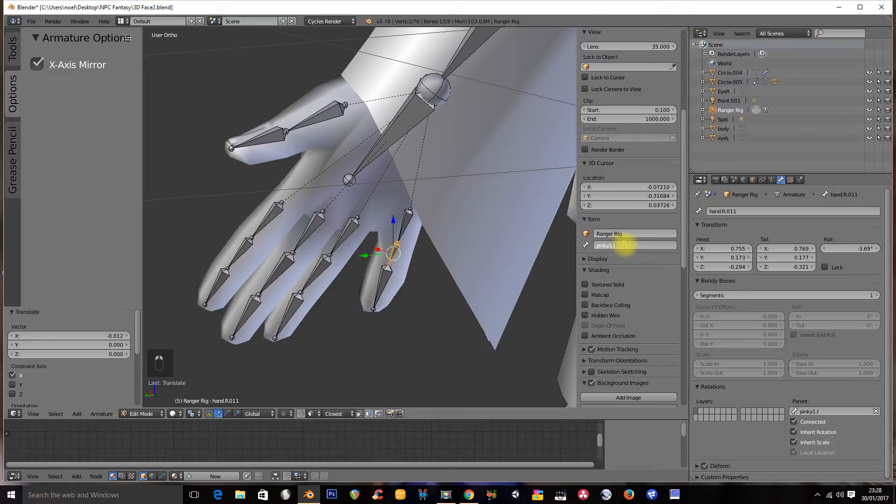
key(Left)
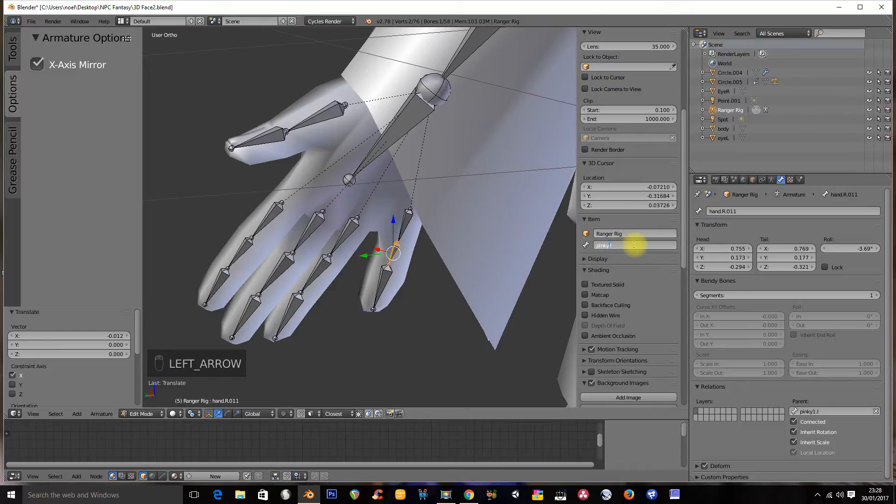
right_click(376, 292)
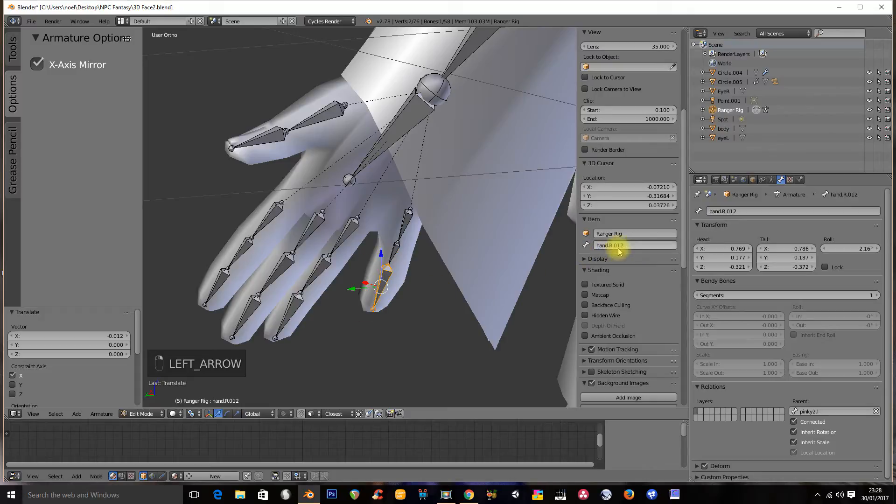
text(pinky1.l)
key(Left)
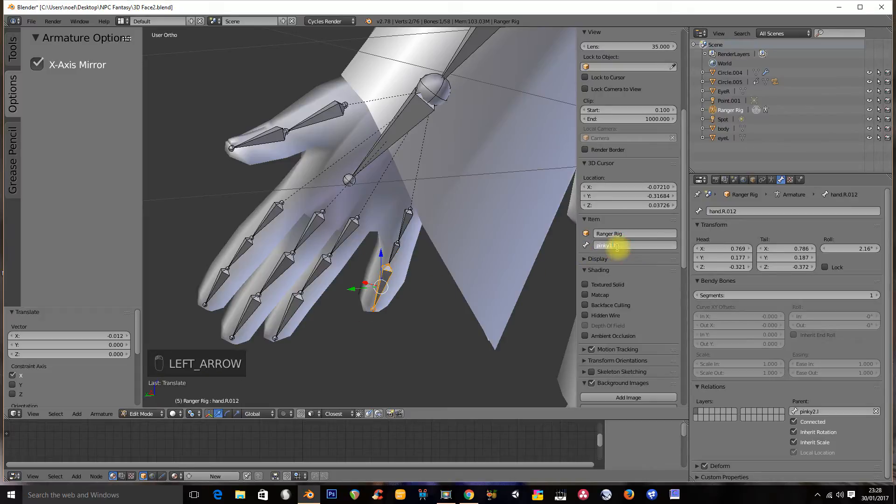
key(Return)
Rename the base bone of the opposite hand's pinky to pinky1.R and copy that name
shift+middle_drag(420, 255, 320, 258)
ctrl+middle_drag(356, 256, 392, 406)
shift+middle_drag(450, 311, 321, 250)
right_click(466, 262)
click(629, 242)
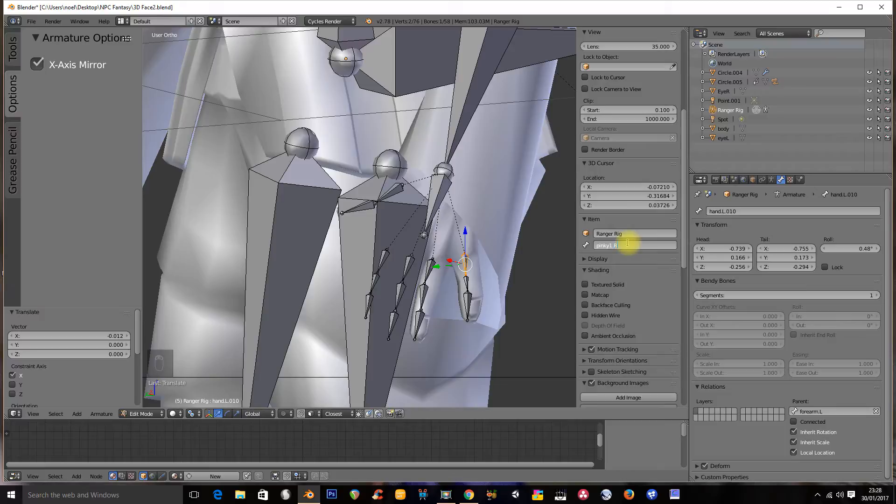
click(615, 243)
key(ctrl+c)
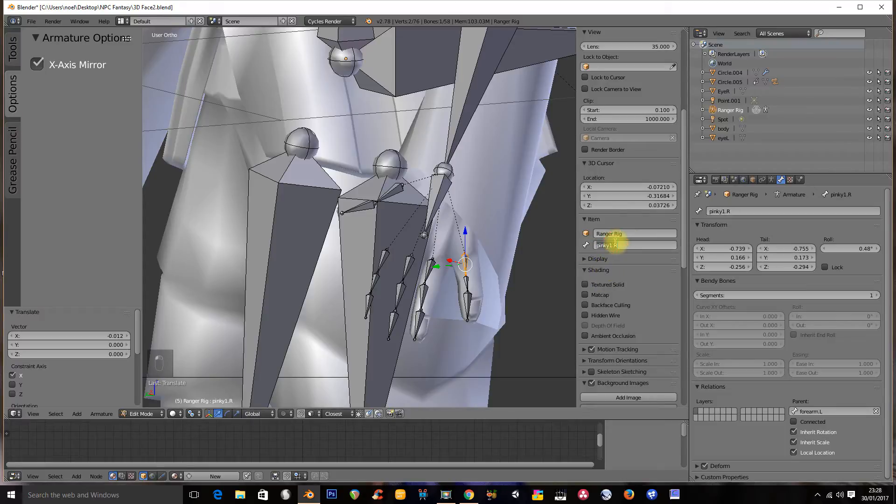
Rename the middle bone of the forearm.L hand's pinky to pinky2.R, reusing the copied name
right_click(467, 288)
click(614, 245)
key(ctrl+v)
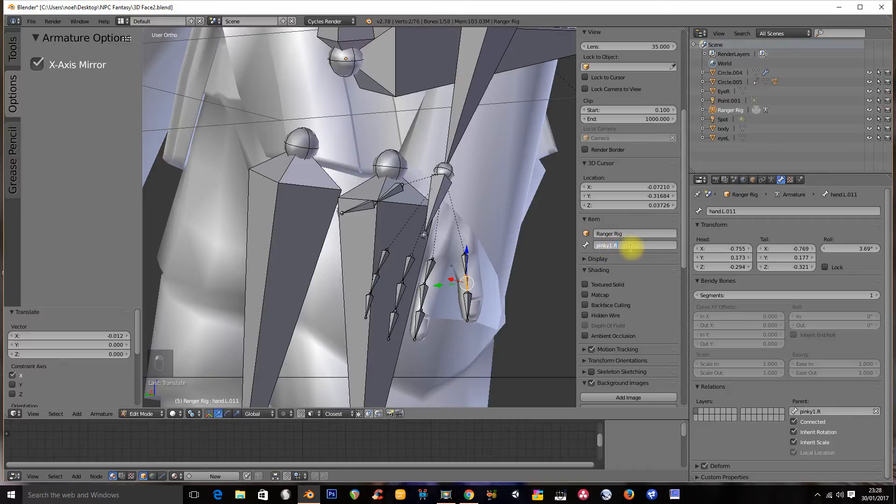
key(Left)
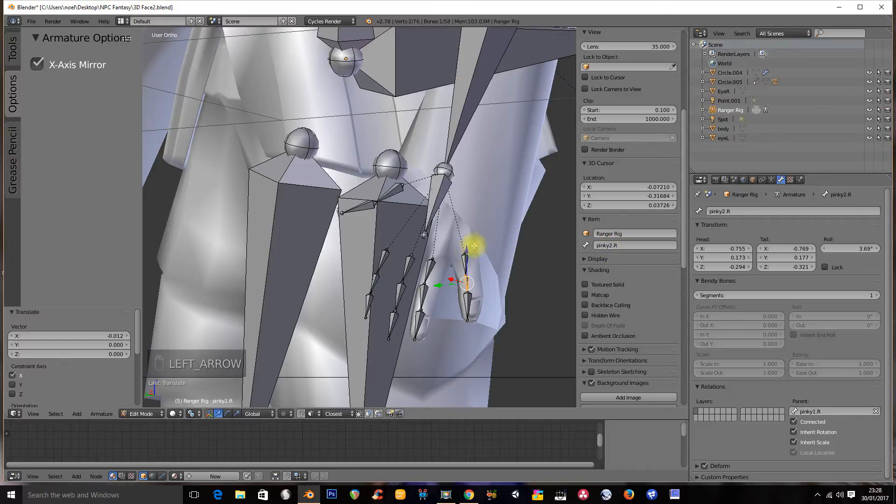
Rename the same pinky's tip bone, removing the .001 suffix and continuing the numbering after pinky2.R
right_click(465, 304)
click(629, 246)
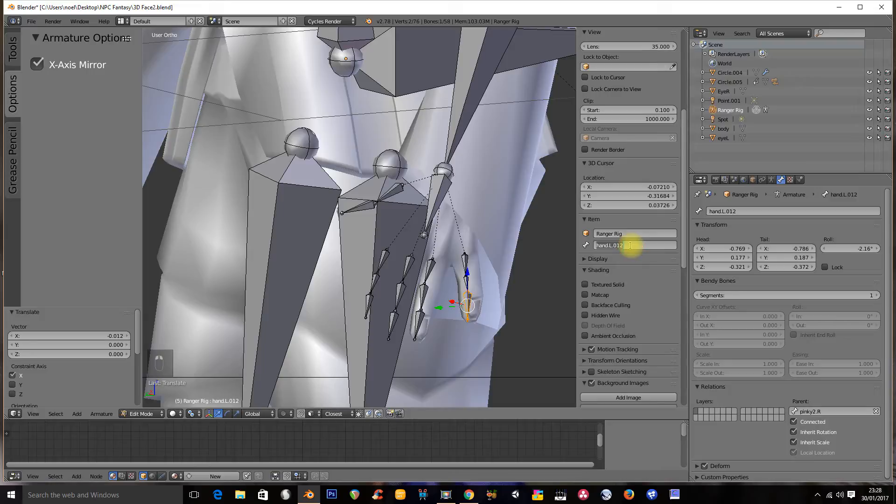
key(Left)
text(2)
key(Return)
click(623, 245)
key(BackSpace)
key(BackSpace)
key(BackSpace)
key(BackSpace)
key(Left)
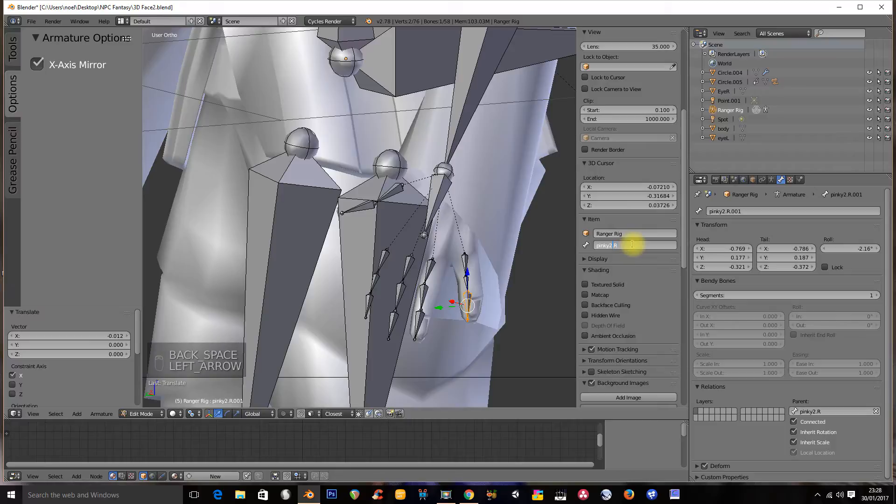
Rename the forearm.L hand's index finger base bone to index1.L and its middle bone to index2.L
middle_drag(475, 256, 304, 256)
right_click(307, 219)
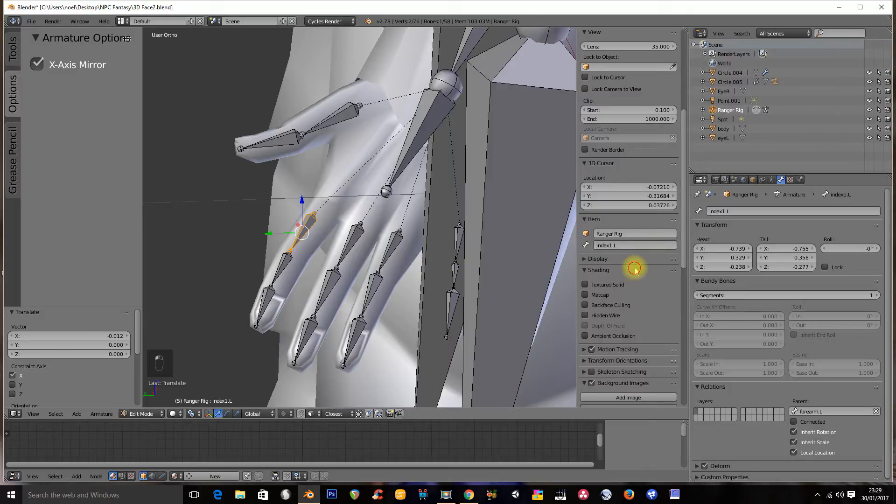
right_click(287, 265)
click(619, 246)
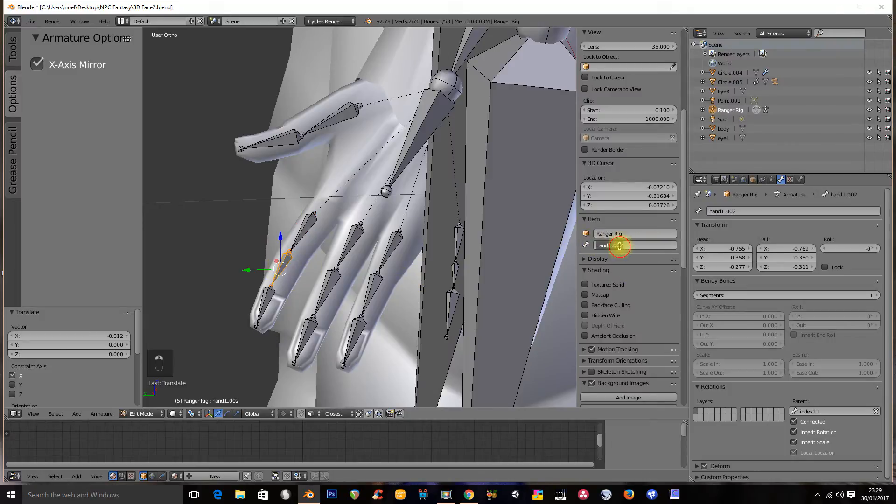
key(Left)
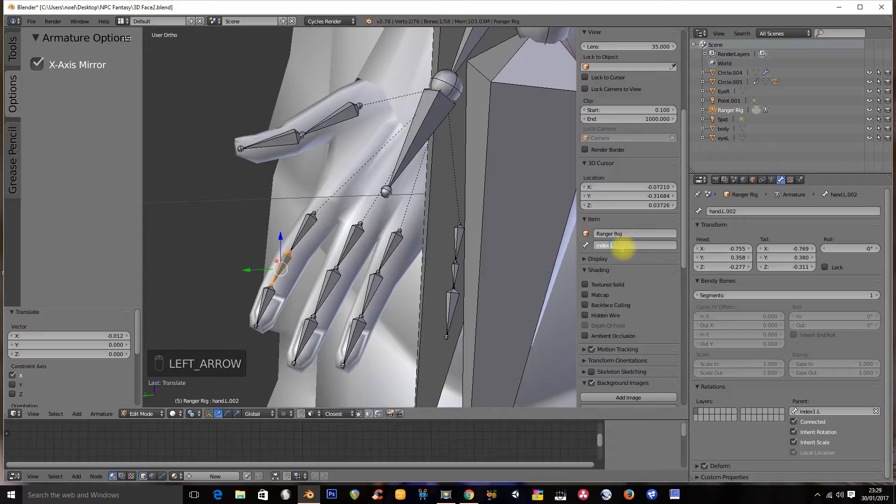
Rename the left index finger's tip bone to index3.L
right_click(262, 315)
click(620, 246)
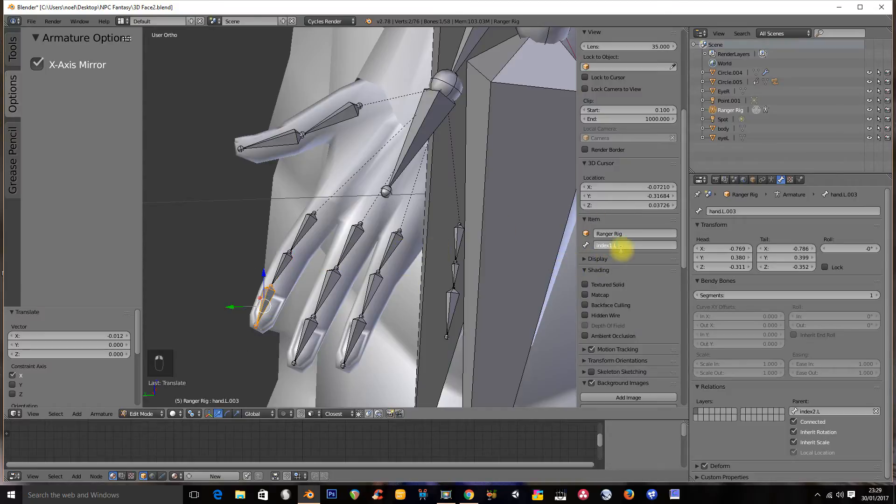
key(Left)
text(3)
key(Return)
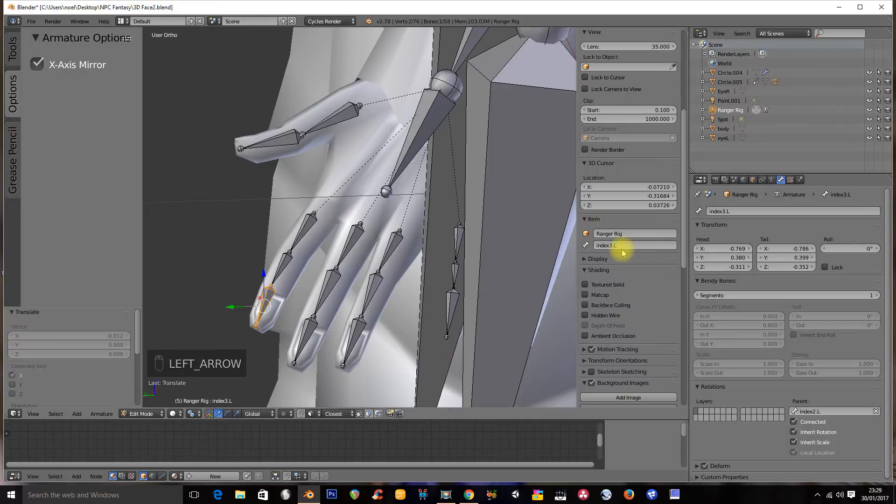
Rename the opposite hand's index finger base bone to index1.r and its middle bone to index2.r
shift+middle_drag(166, 225, 380, 350)
scroll(346, 234, down, 2)
shift+middle_drag(377, 146, 365, 217)
scroll(365, 217, up, 2)
right_click(361, 187)
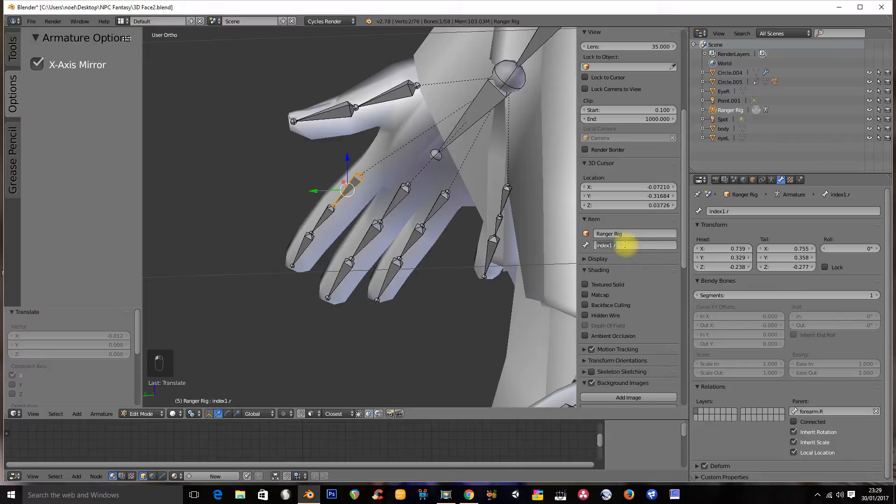
right_click(308, 220)
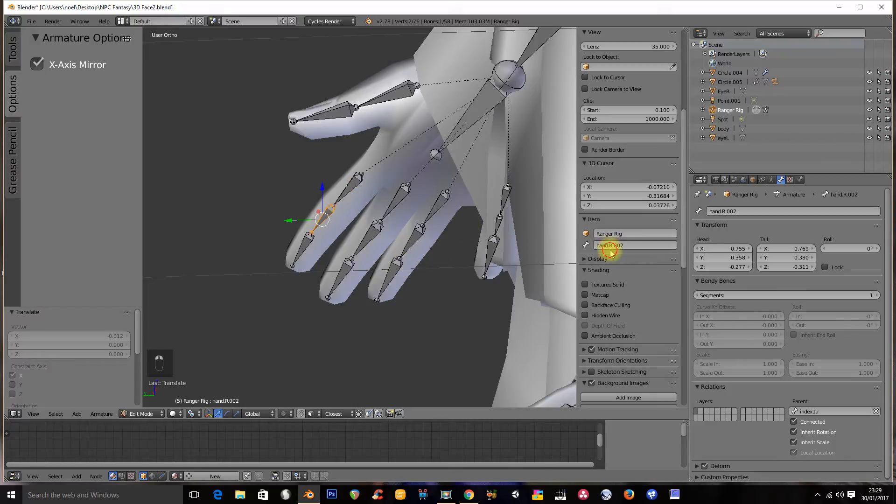
key(Left)
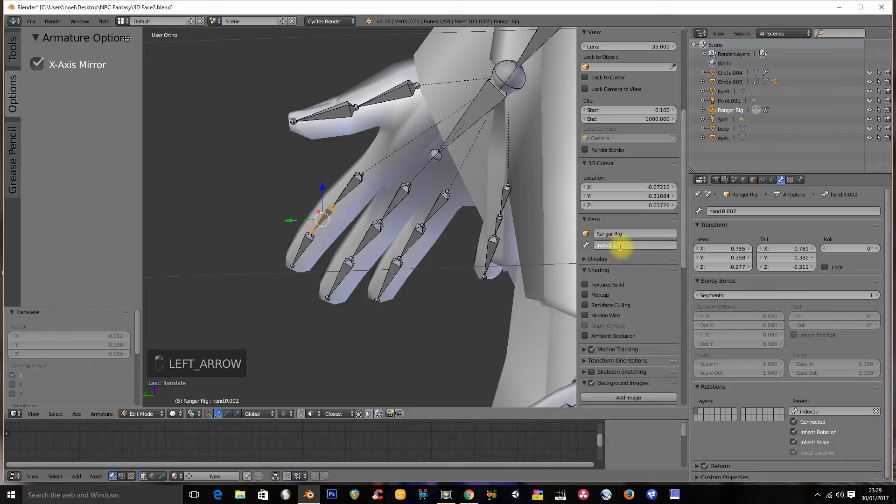
key(Return)
Rename the right index finger's tip bone to index3.r
right_click(304, 240)
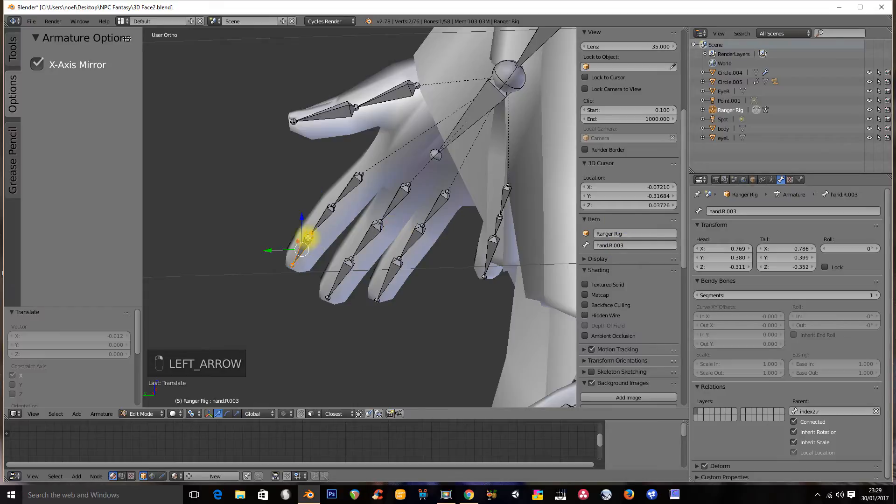
click(625, 244)
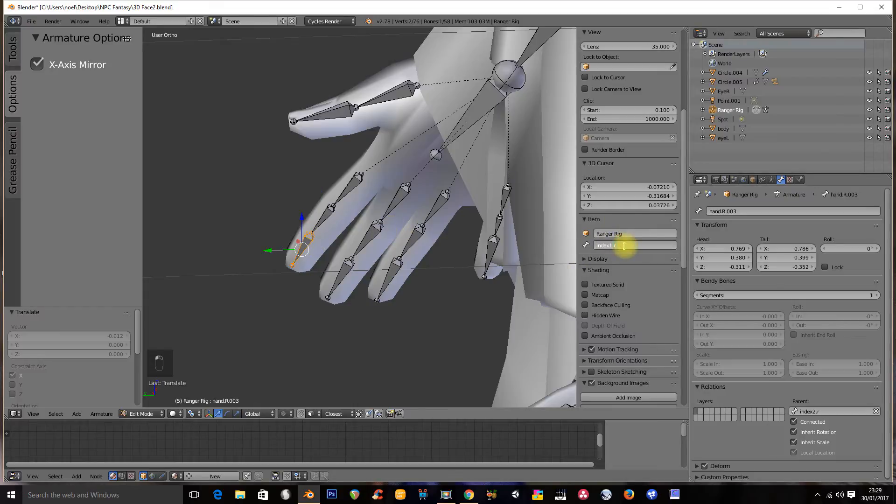
text(index1.r)
key(Left)
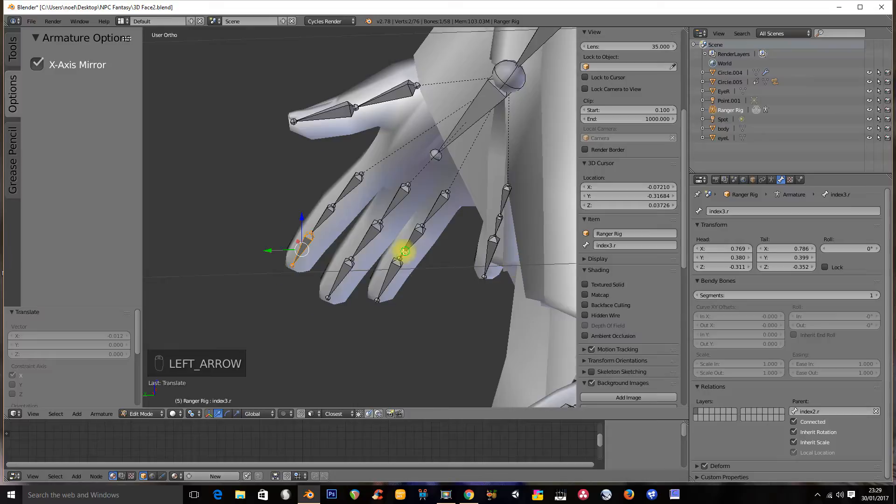
Rename the base bone of the forearm.R hand's middle finger to mid1.L and select its middle bone
shift+middle_drag(405, 252, 363, 286)
scroll(362, 247, up, 1)
right_click(356, 236)
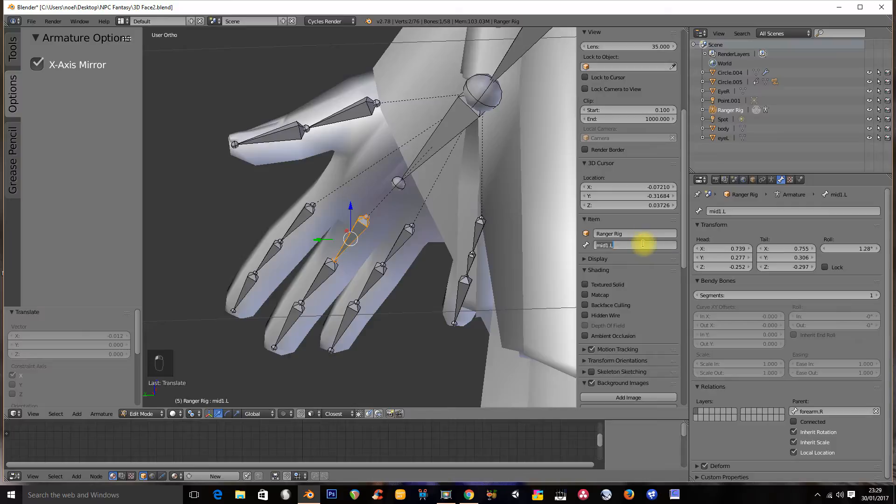
right_click(317, 270)
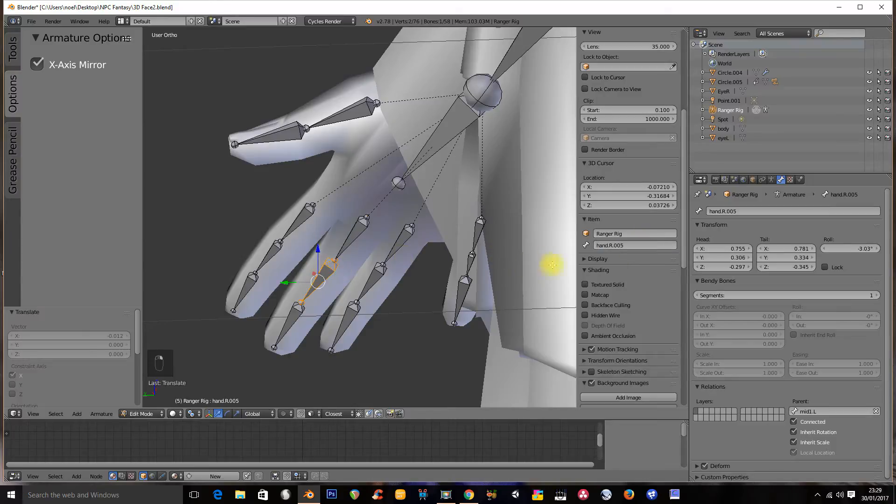
Rename the forearm.R hand's middle finger bones, from base to tip, to mid1.R, mid2.R and mid3.R
right_click(354, 239)
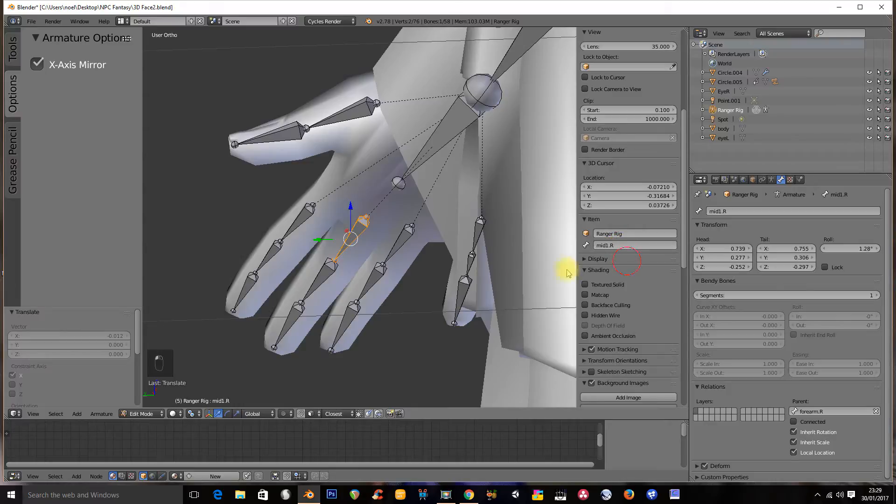
right_click(330, 280)
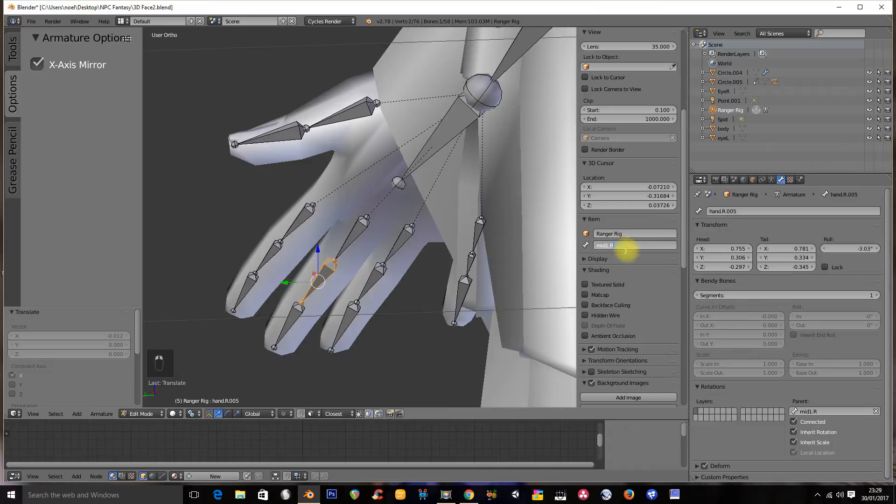
key(Left)
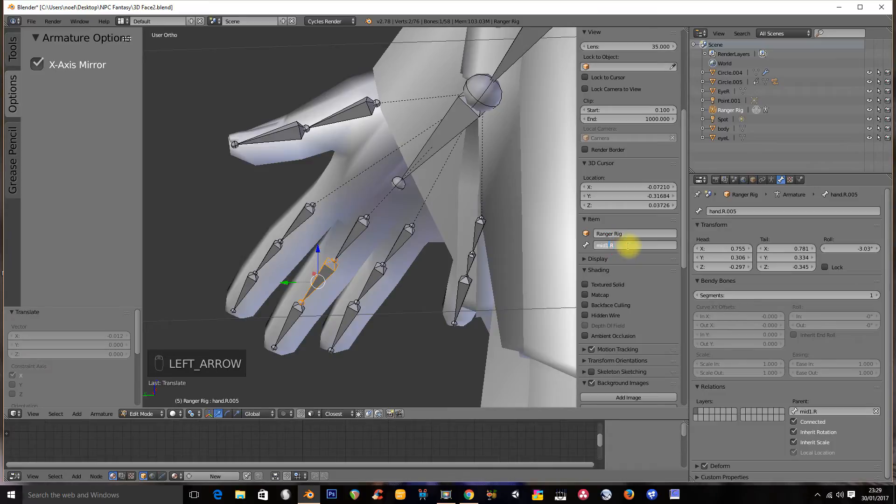
right_click(297, 320)
click(646, 244)
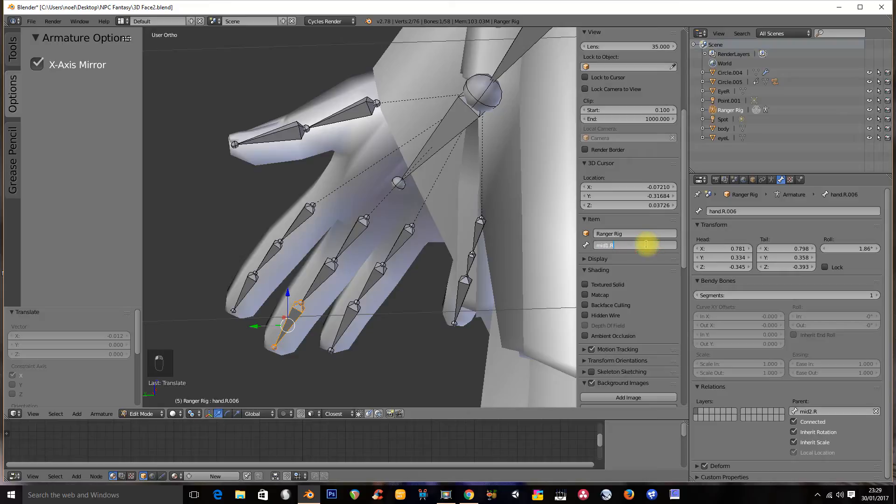
key(Left)
key(Return)
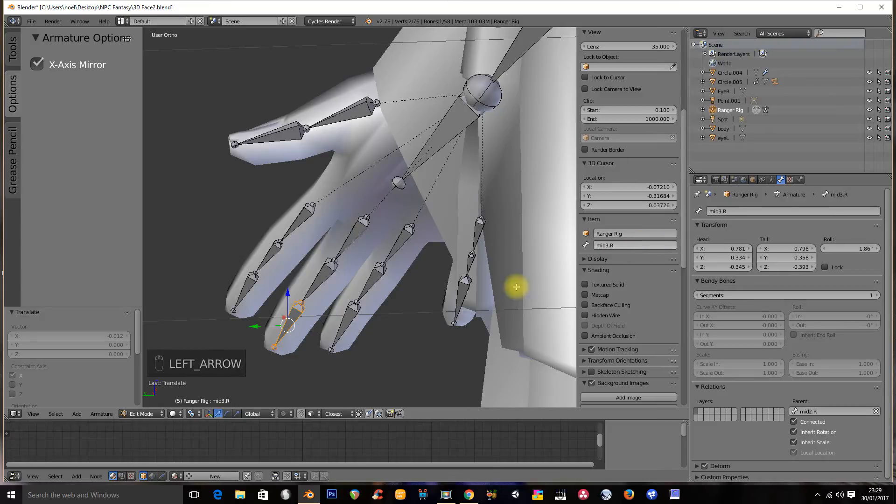
Rename the base bone of the forearm.L hand's middle finger to mid1.L
scroll(433, 299, down, 4)
shift+middle_drag(425, 385, 372, 177)
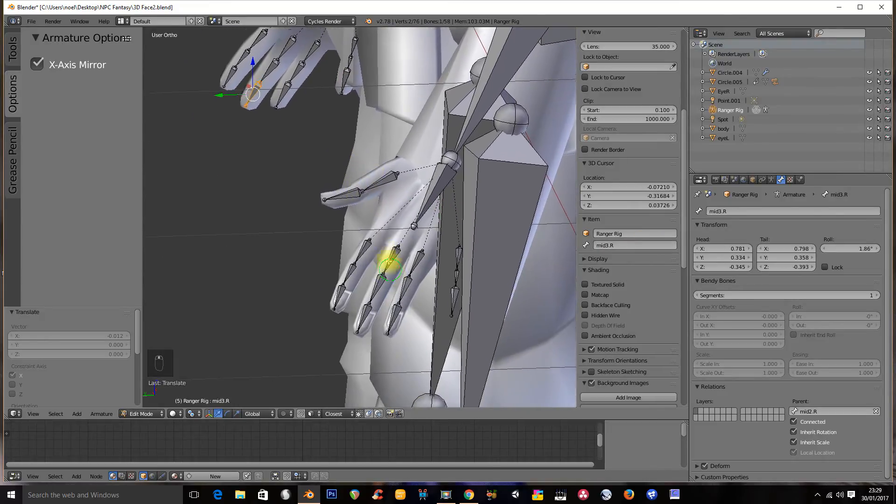
scroll(390, 260, up, 2)
right_click(406, 274)
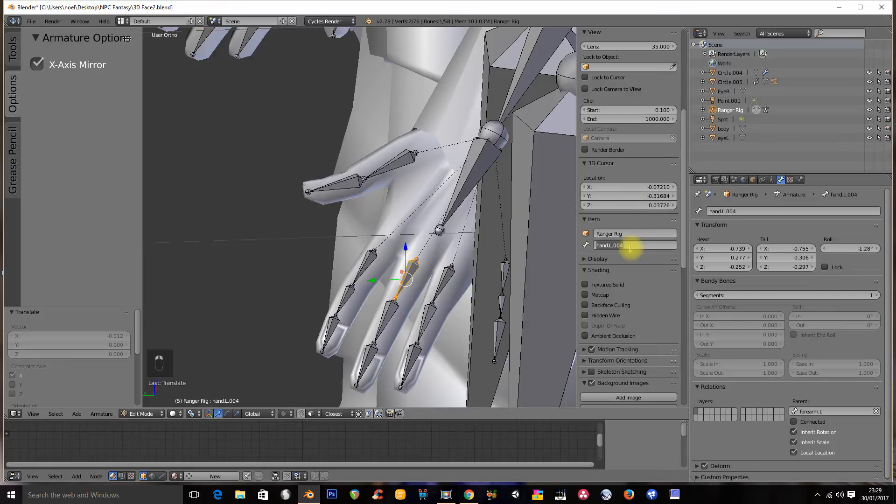
key(Left)
key(Right)
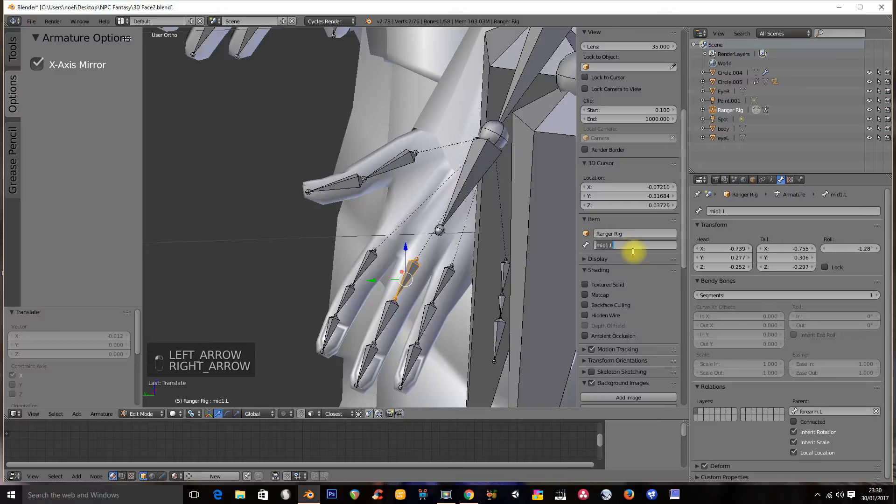
Rename the middle and tip bones of the forearm.L hand's middle finger to mid2.L and mid3.L
right_click(381, 320)
click(611, 245)
key(Left)
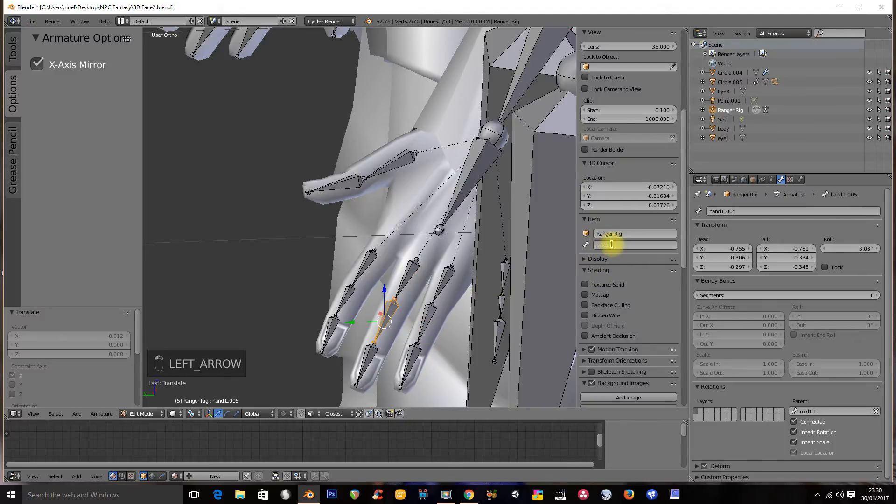
right_click(374, 358)
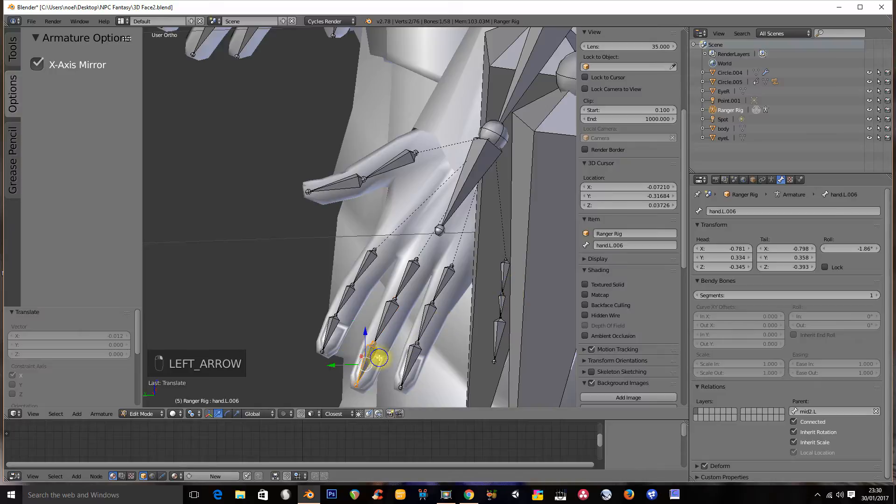
click(630, 245)
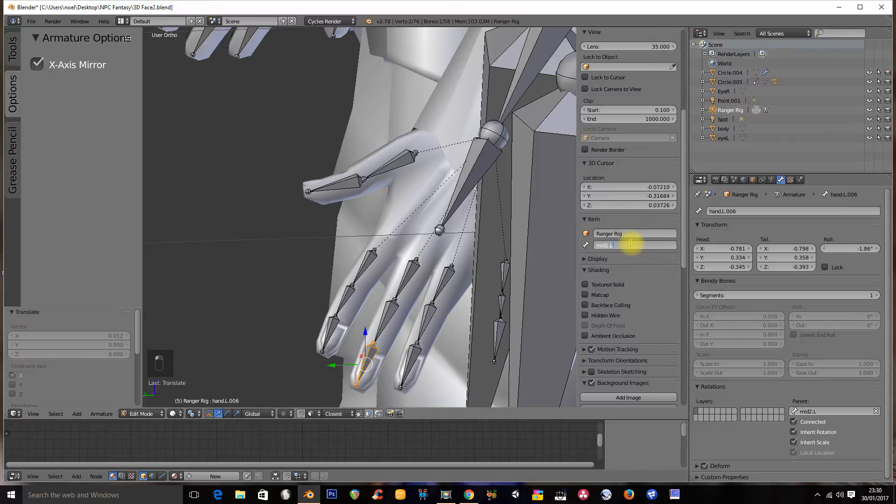
key(Left)
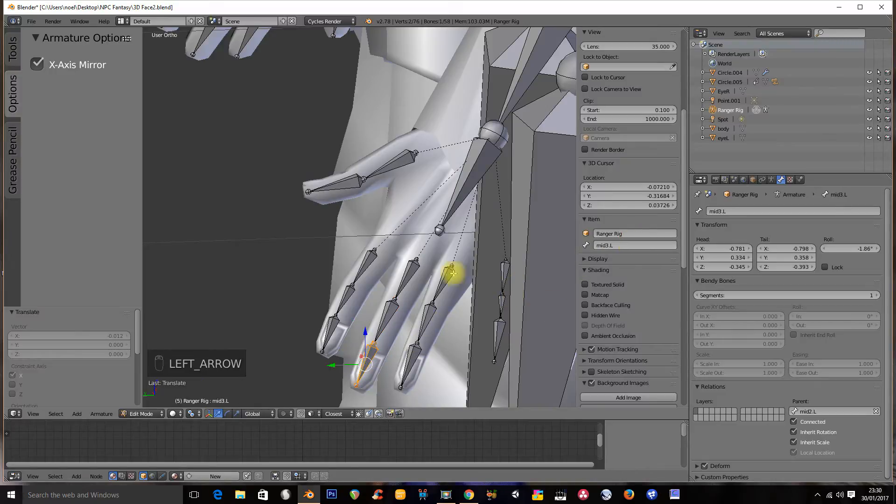
Rename the forearm.L hand's ring finger bones, from base to tip, to fig1.L, fig2.L and fig3.L
scroll(350, 200, up, 5)
right_click(383, 184)
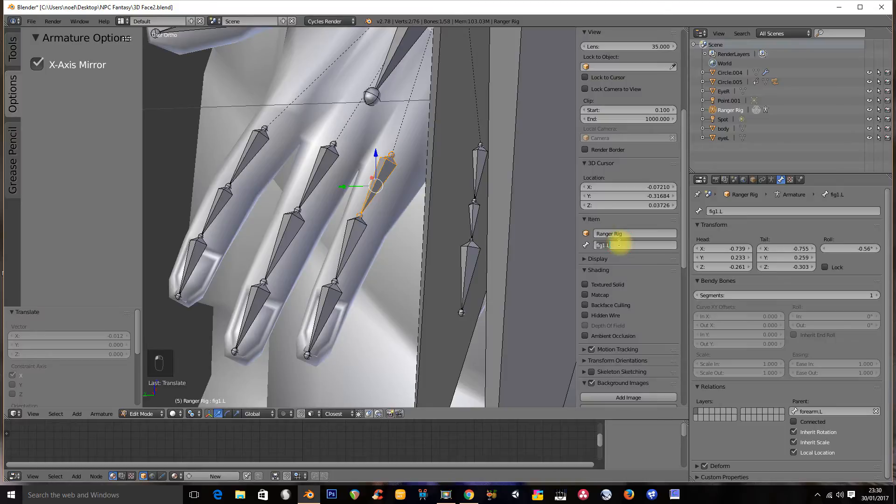
right_click(350, 251)
click(609, 246)
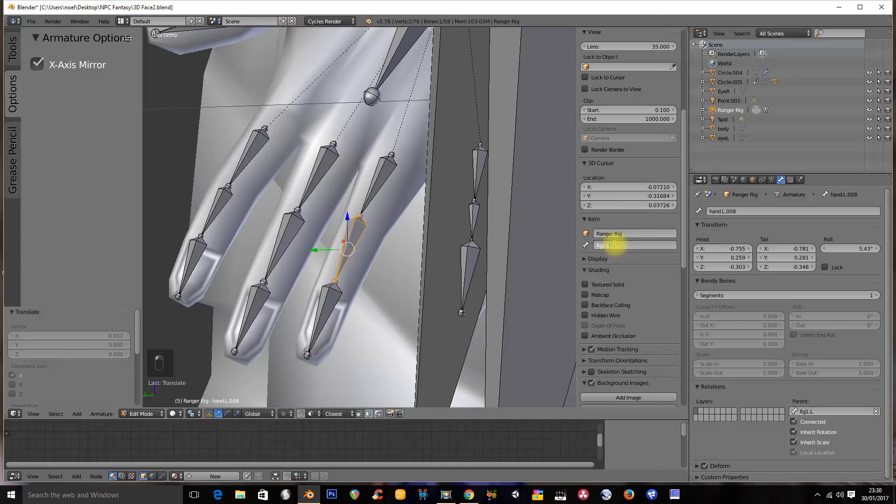
key(Left)
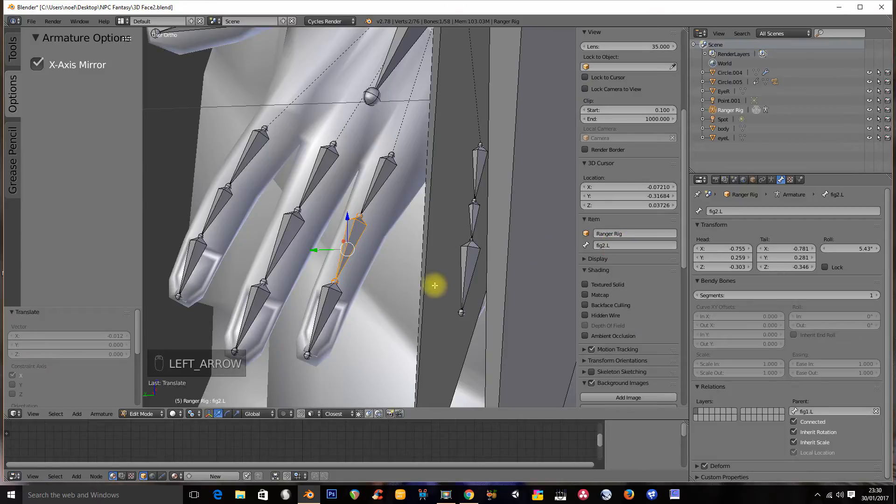
right_click(325, 299)
click(607, 246)
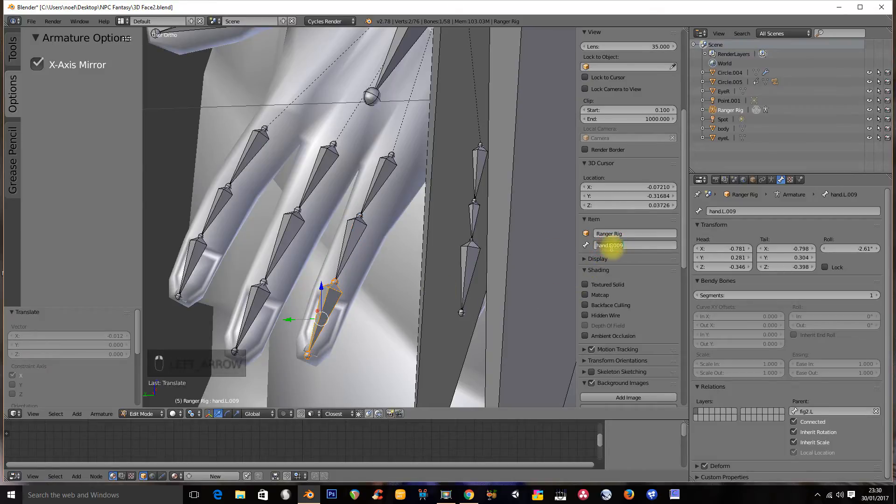
key(Left)
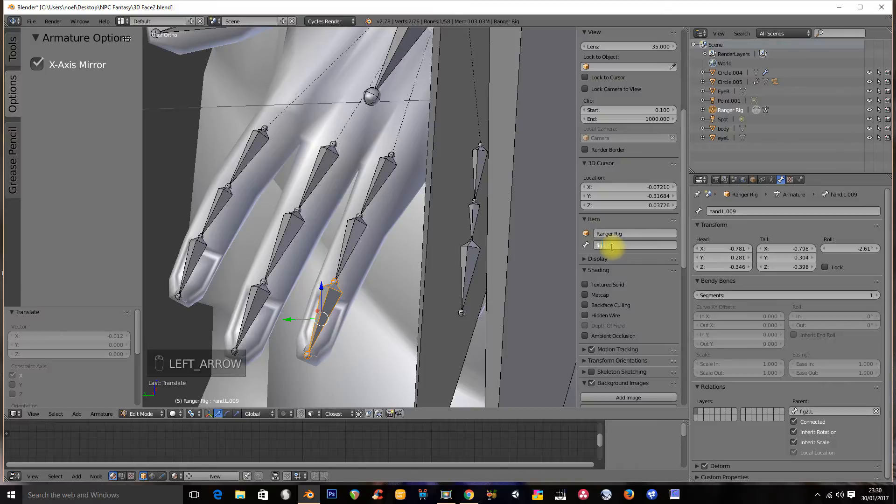
Rename the forearm.R hand's ring finger bones, from base to tip, to fig1.R, fig2.R and fig3.R
scroll(381, 170, down, 4)
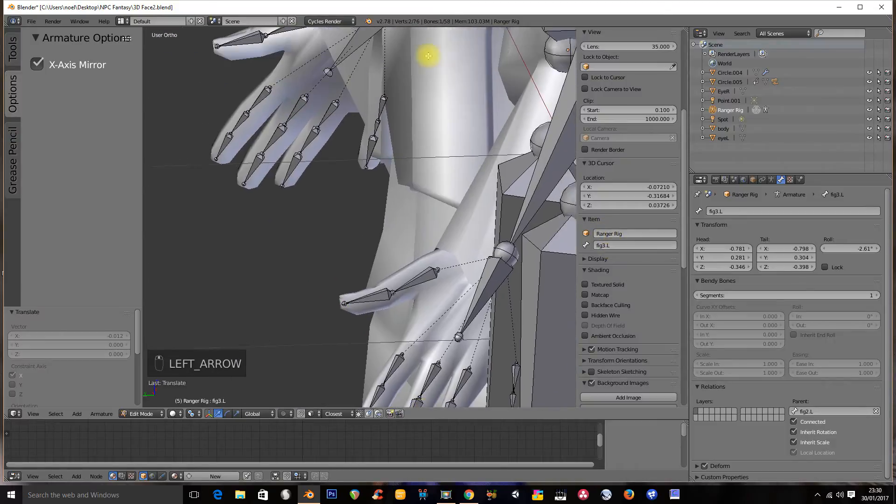
scroll(370, 200, down, 2)
scroll(280, 120, up, 3)
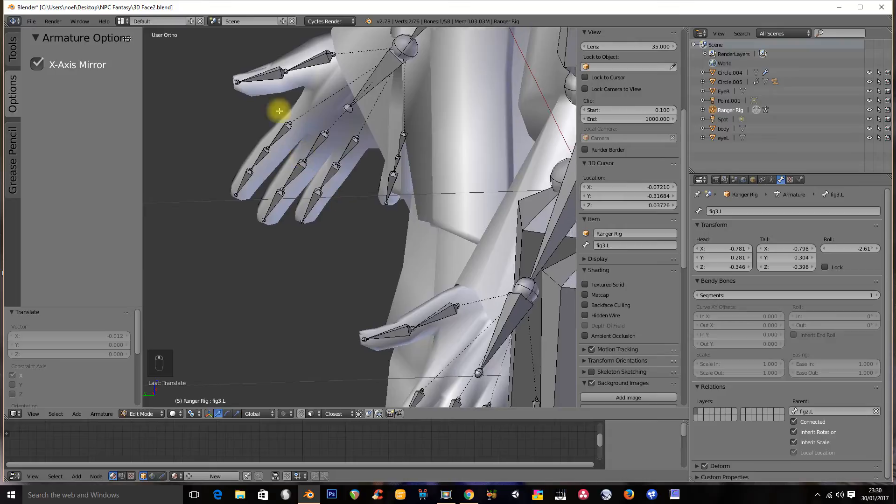
scroll(322, 165, up, 4)
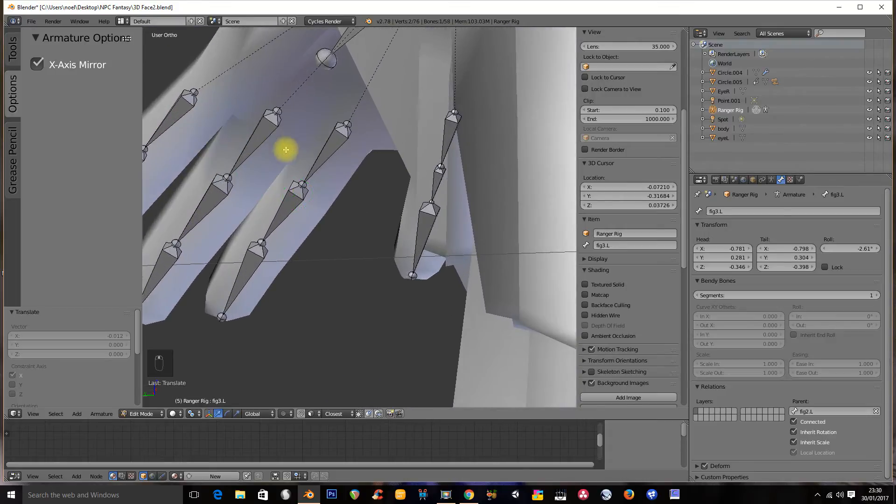
right_click(427, 172)
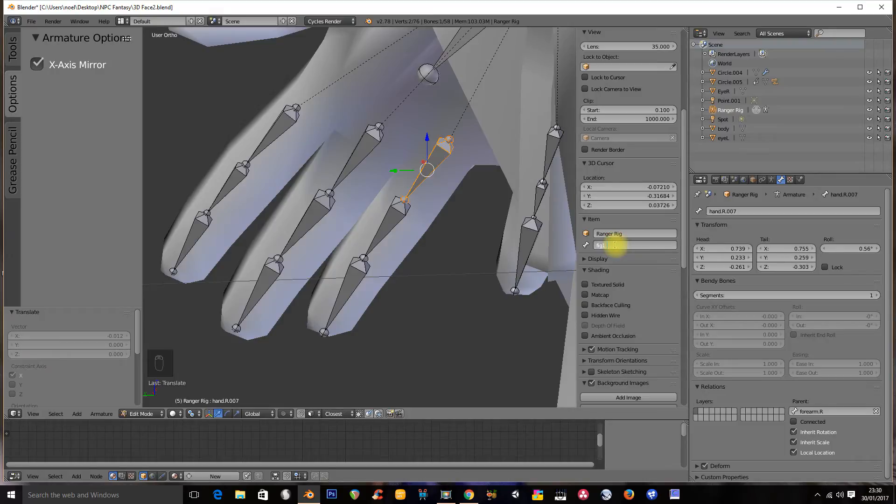
click(607, 245)
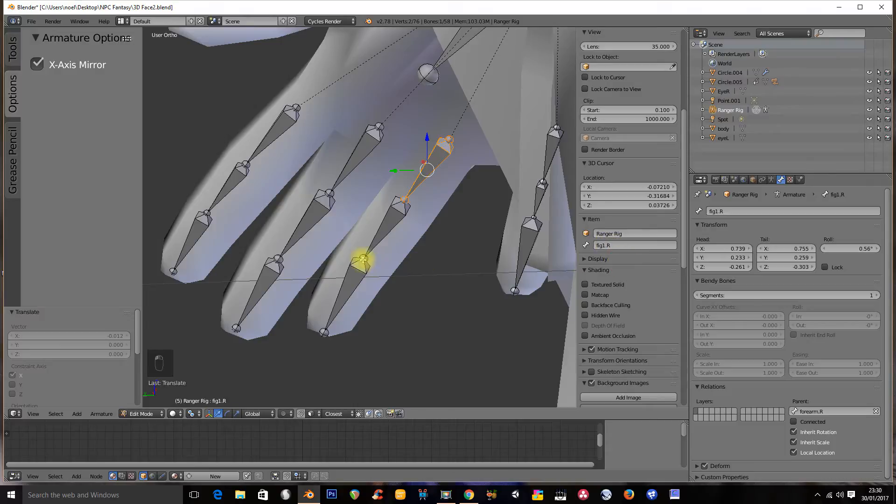
right_click(385, 230)
click(609, 244)
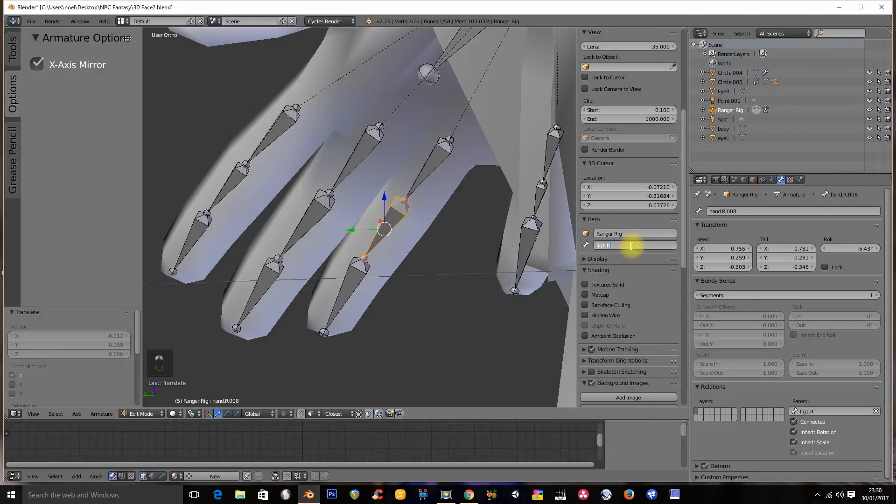
key(Left)
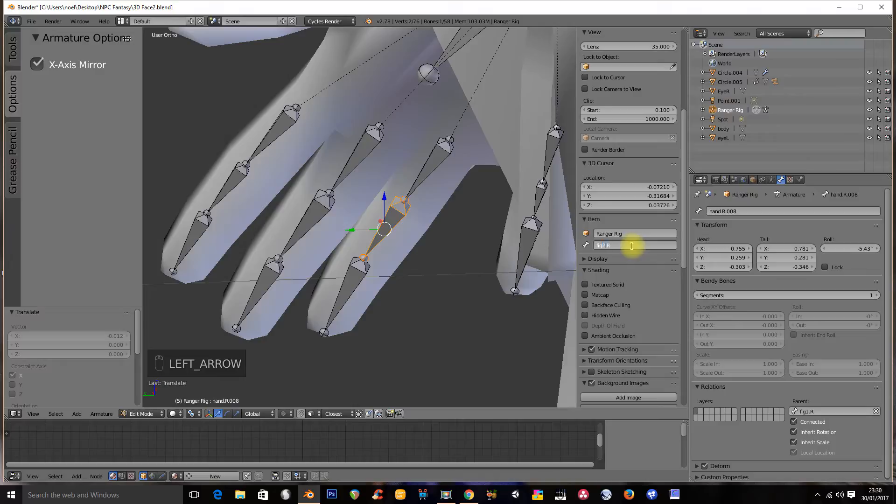
right_click(343, 296)
click(613, 246)
key(Left)
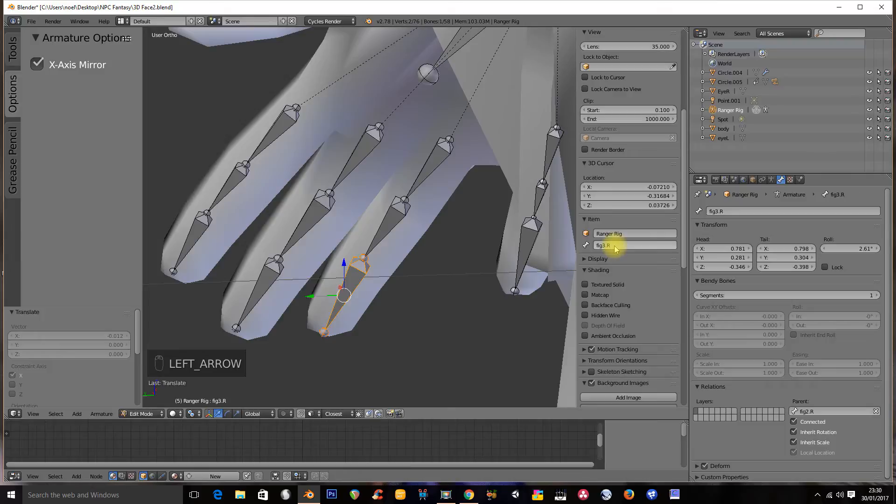
Show the whole character from the back and save the file under its existing name
scroll(415, 180, down, 6)
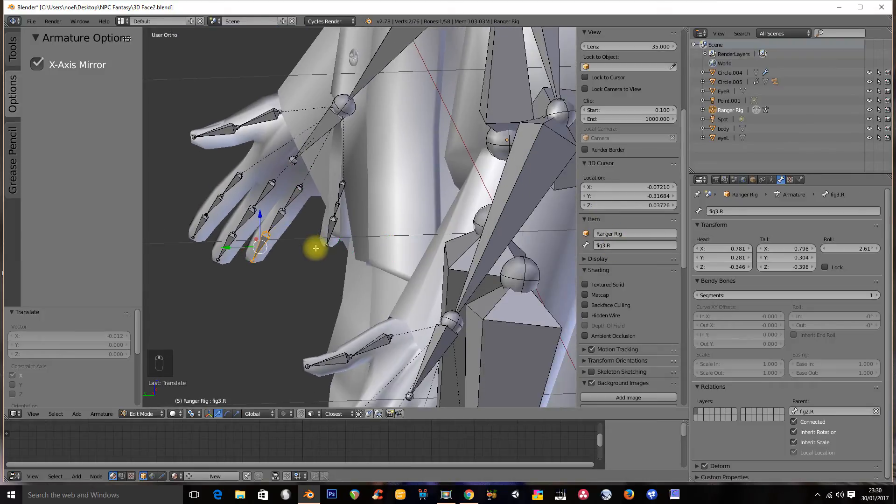
key(KP_1)
key(ctrl+KP_1)
scroll(397, 300, down, 5)
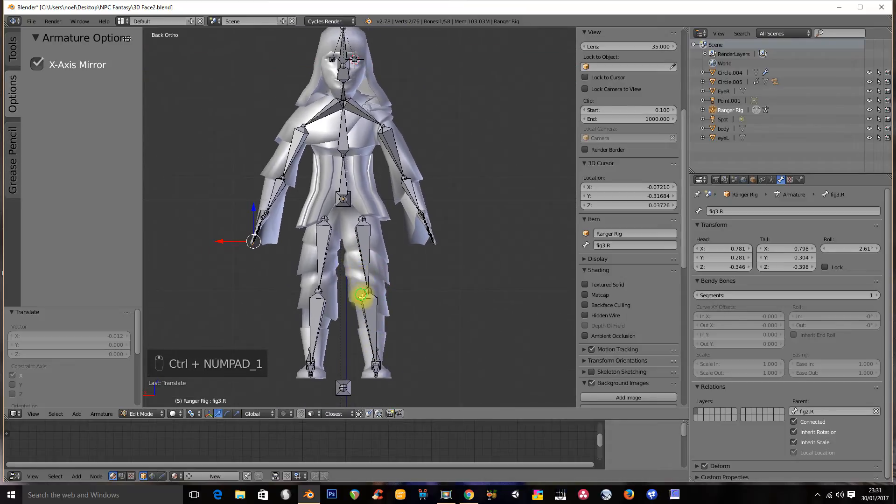
click(31, 22)
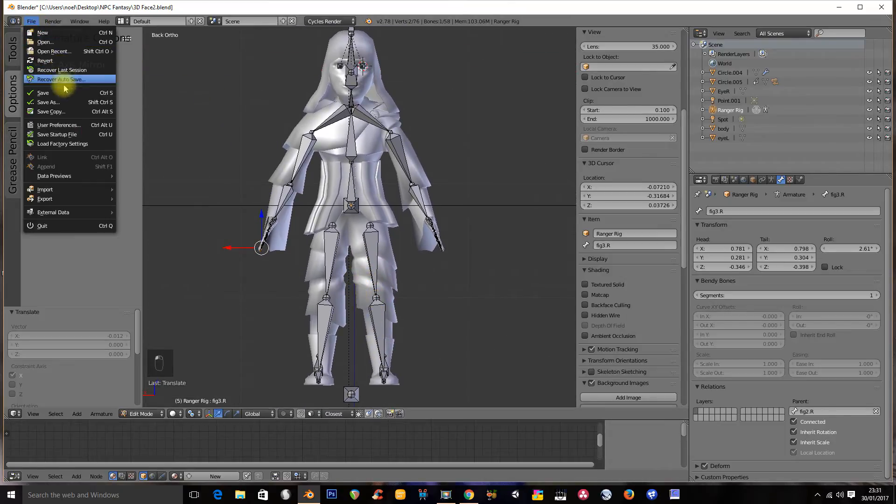
click(64, 93)
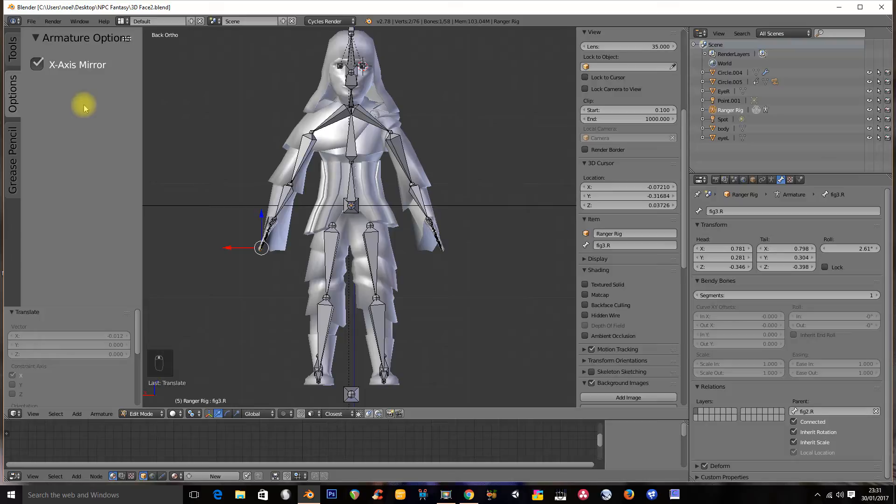
ctrl+middle_drag(83, 105, 86, 136)
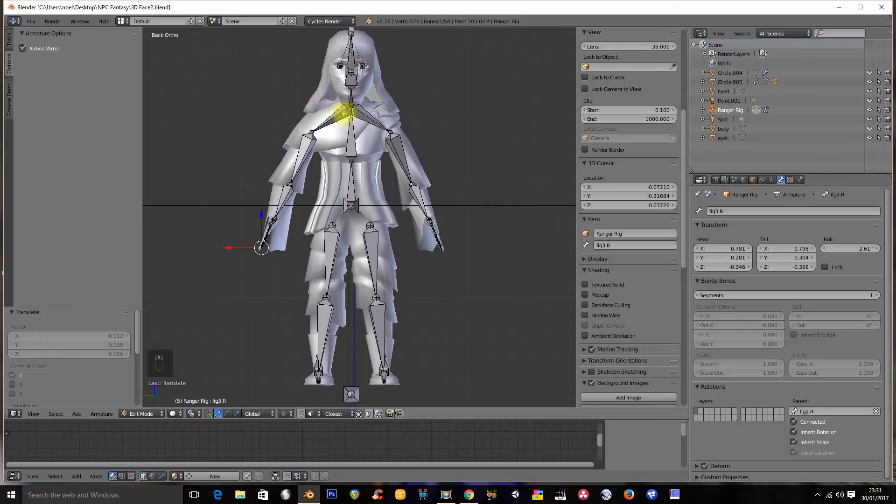
shift+middle_drag(344, 113, 342, 122)
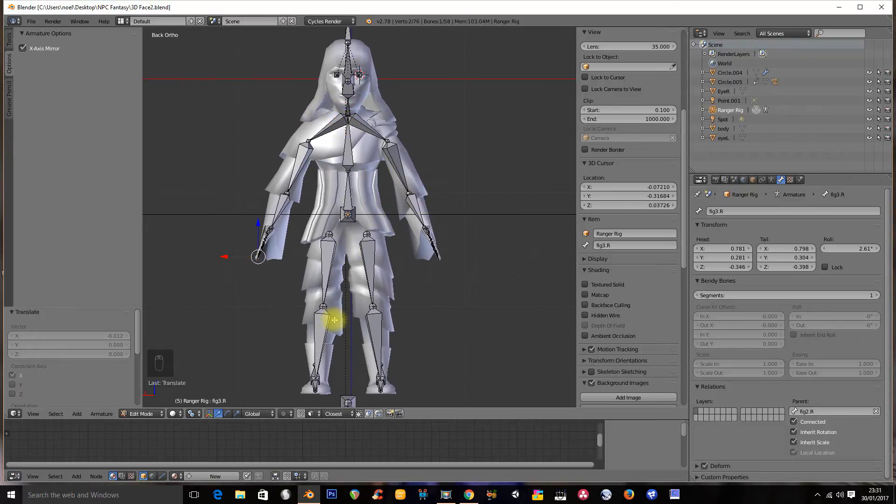
click(446, 495)
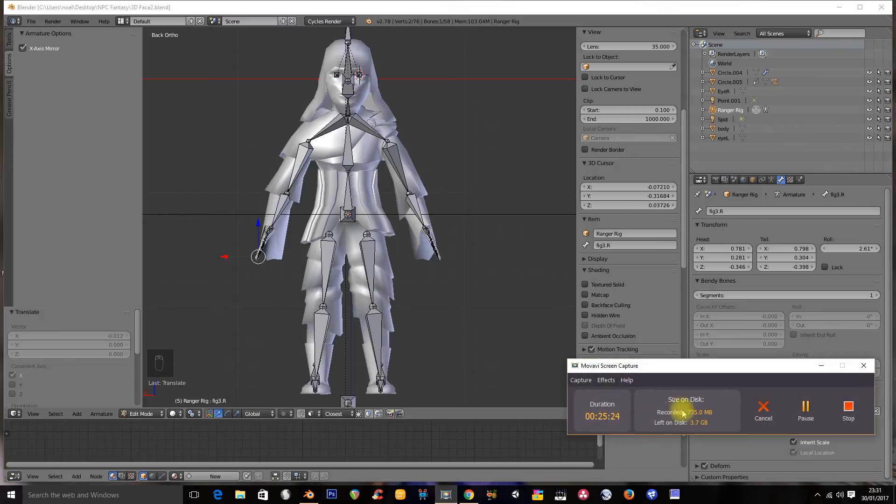
click(447, 3)
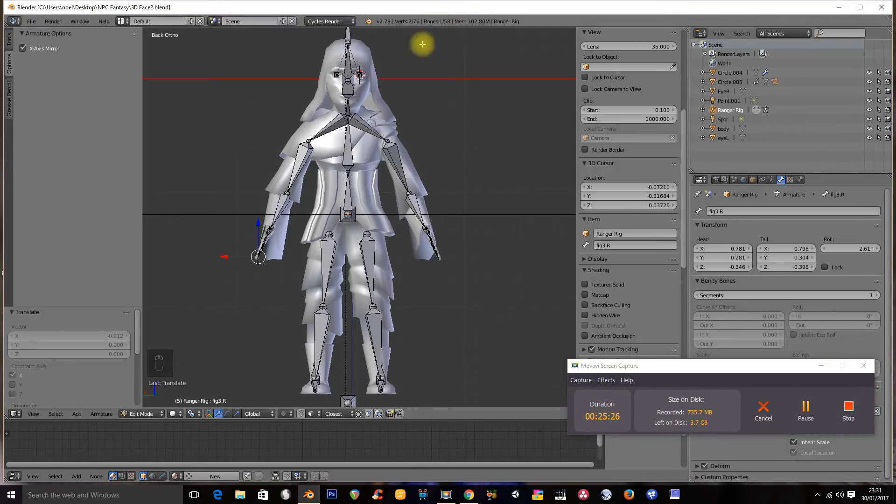
click(821, 366)
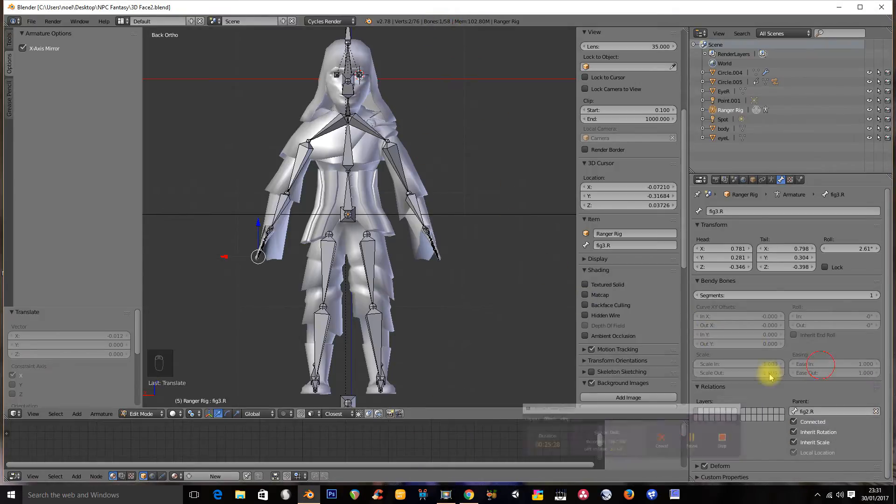
Switch the rig from Edit Mode to Object Mode and hide the body mesh
middle_drag(401, 249, 372, 277)
key(KP_1)
scroll(360, 233, up, 2)
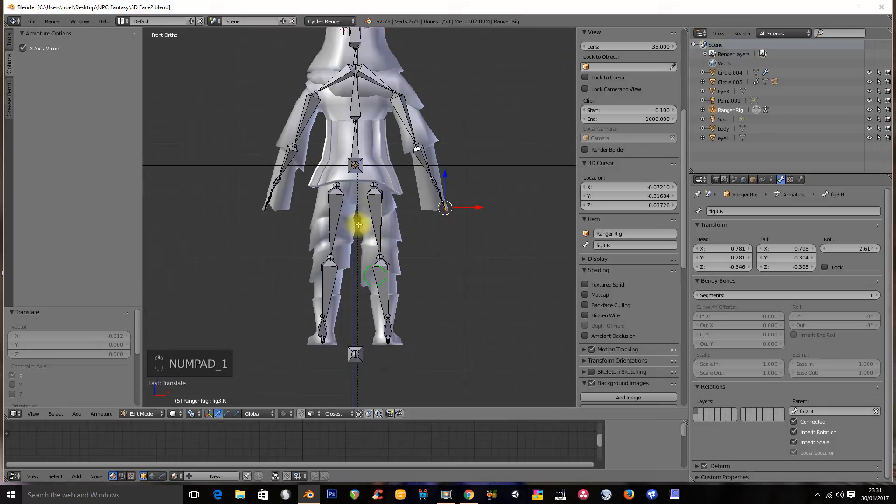
key(KP_3)
shift+middle_drag(348, 228, 353, 270)
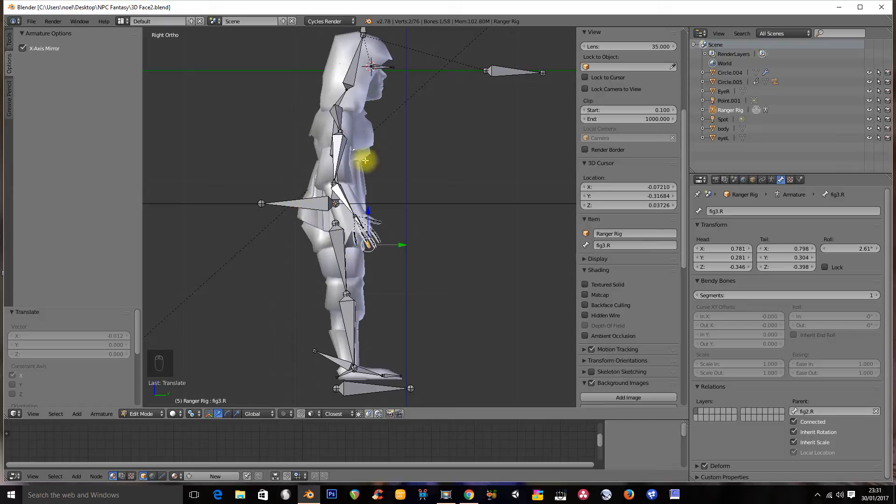
click(140, 414)
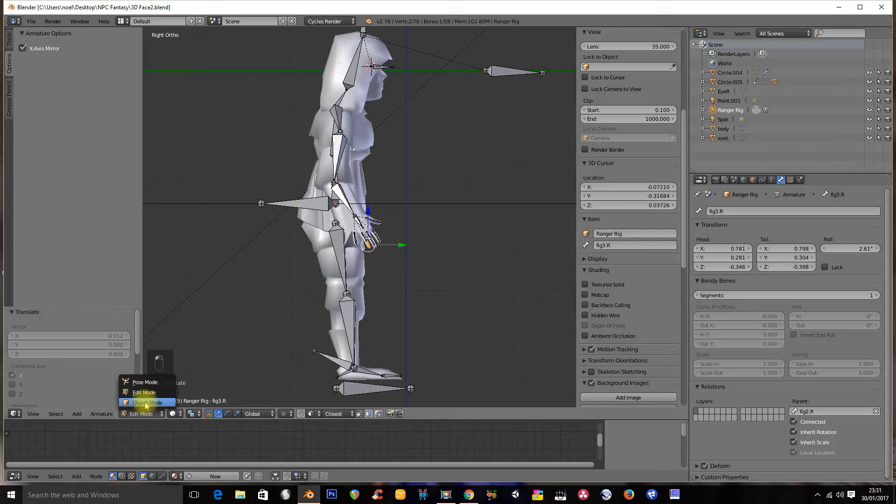
click(144, 400)
right_click(324, 273)
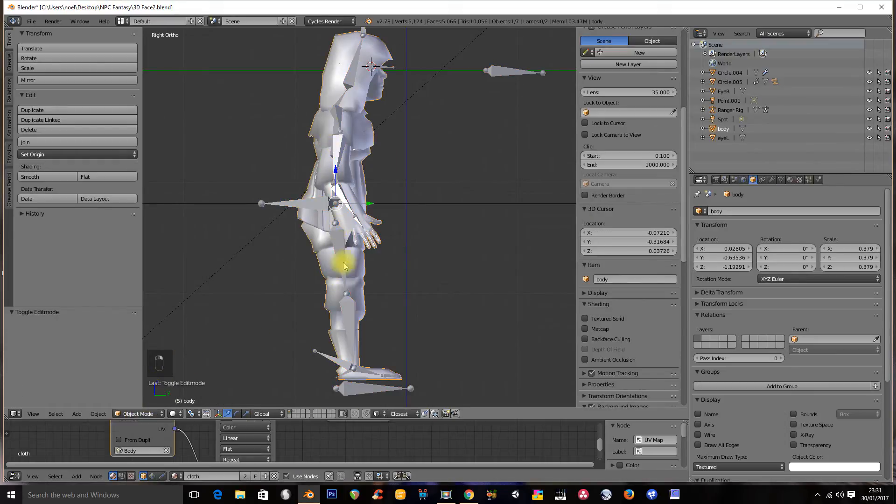
key(h)
Put the Ranger Rig into Pose Mode and select the shin.L bone
key(KP_1)
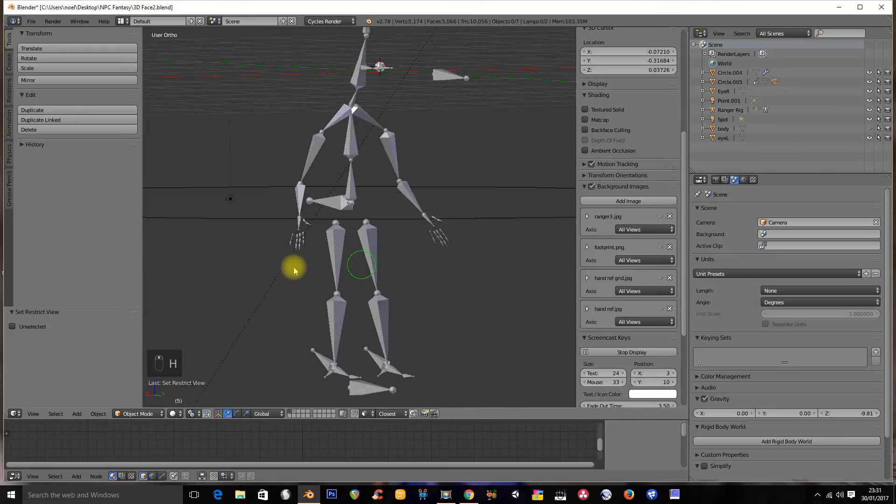
shift+middle_drag(294, 275, 342, 152)
scroll(347, 248, up, 3)
middle_drag(308, 198, 366, 212)
shift+middle_drag(366, 212, 346, 202)
scroll(337, 241, down, 2)
scroll(338, 244, up, 2)
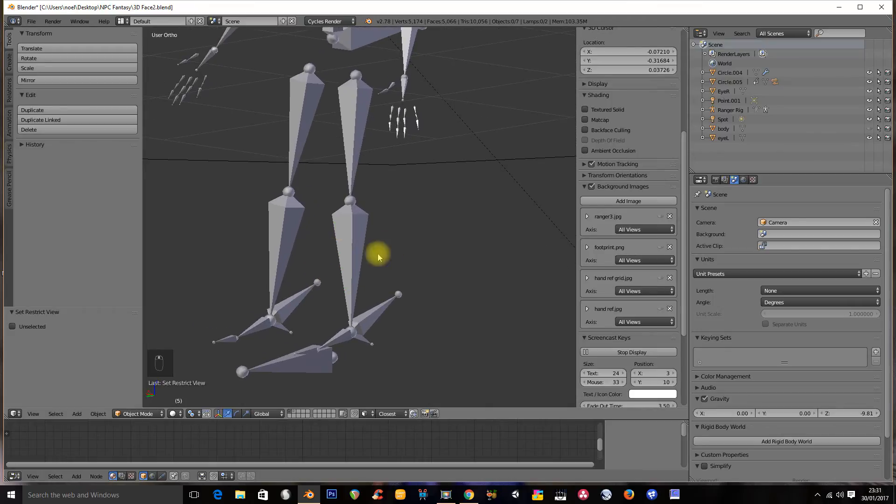
right_click(364, 265)
click(133, 413)
click(146, 382)
right_click(344, 270)
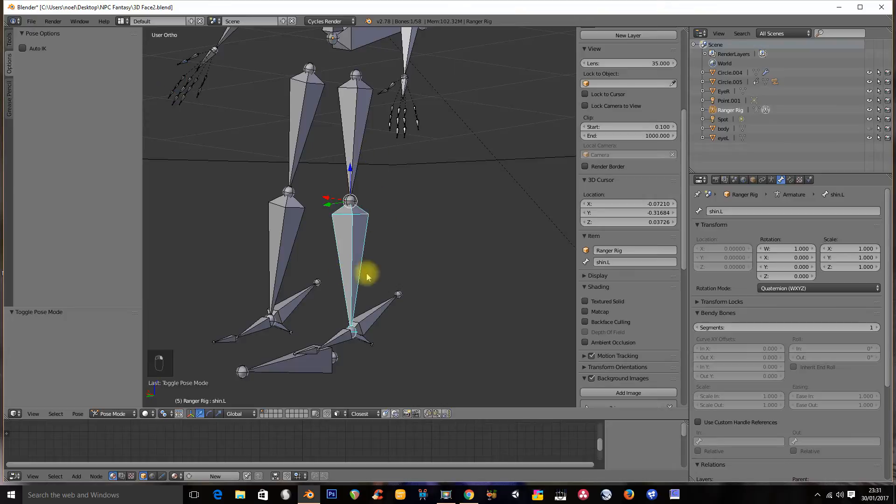
Add an Inverse Kinematics bone constraint to the shin.L bone
click(788, 181)
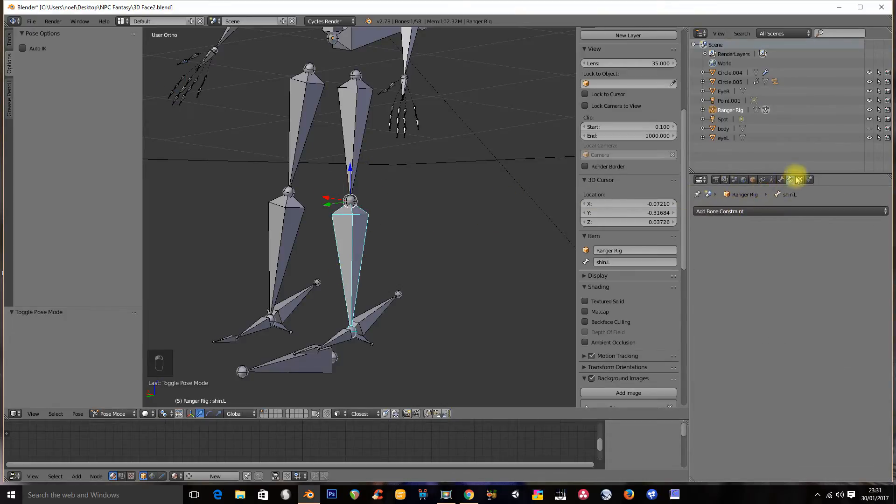
click(782, 181)
click(772, 180)
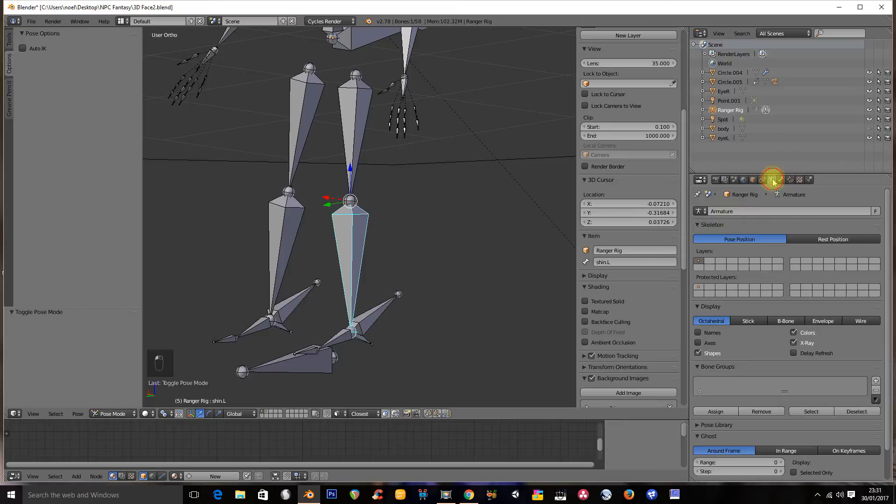
click(792, 180)
click(781, 180)
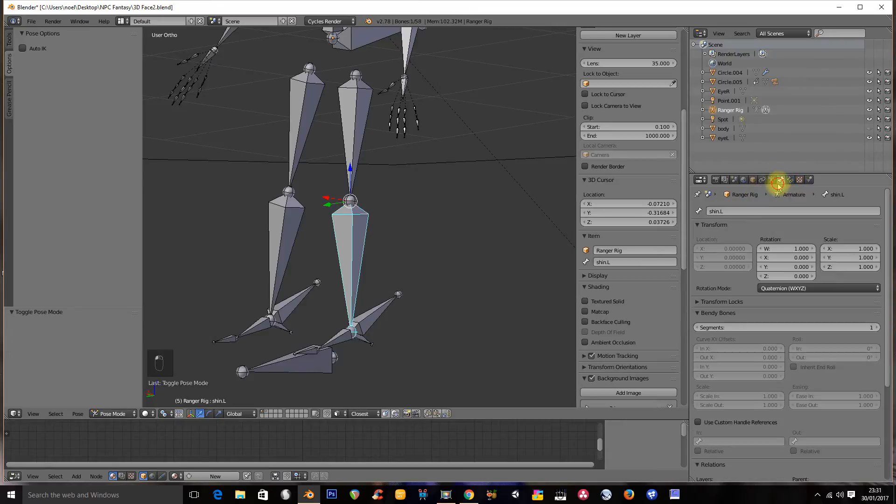
click(791, 179)
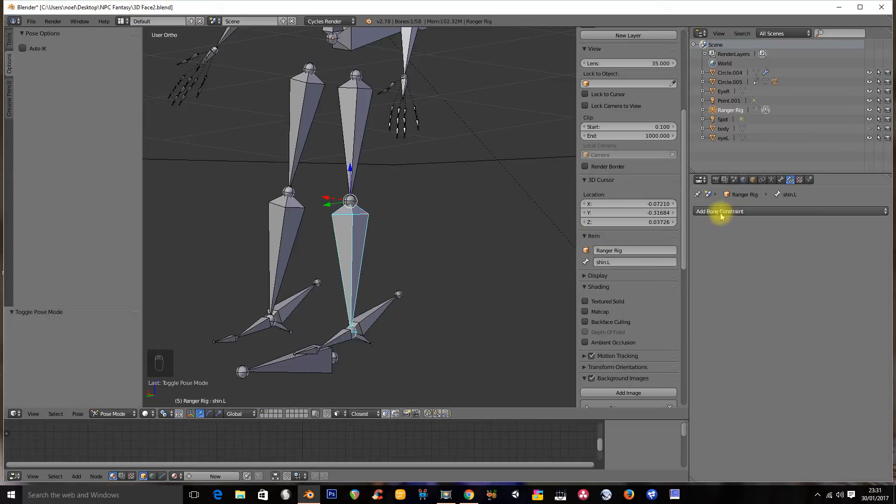
click(766, 212)
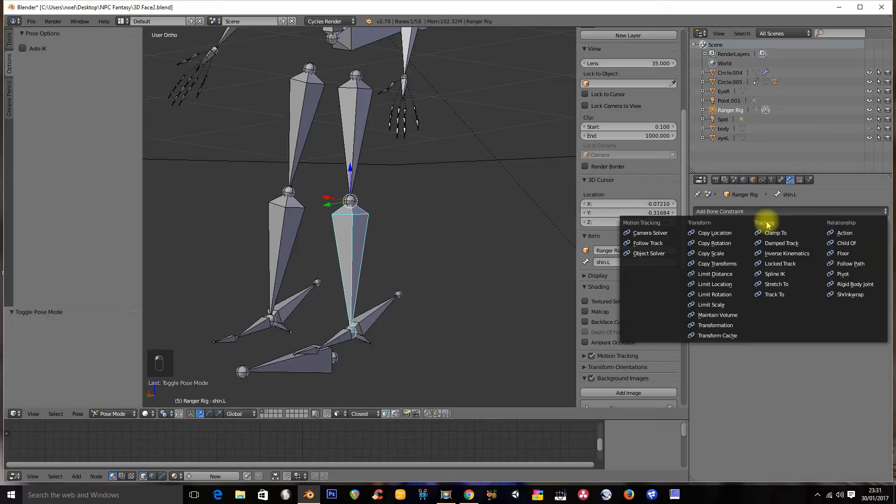
click(793, 252)
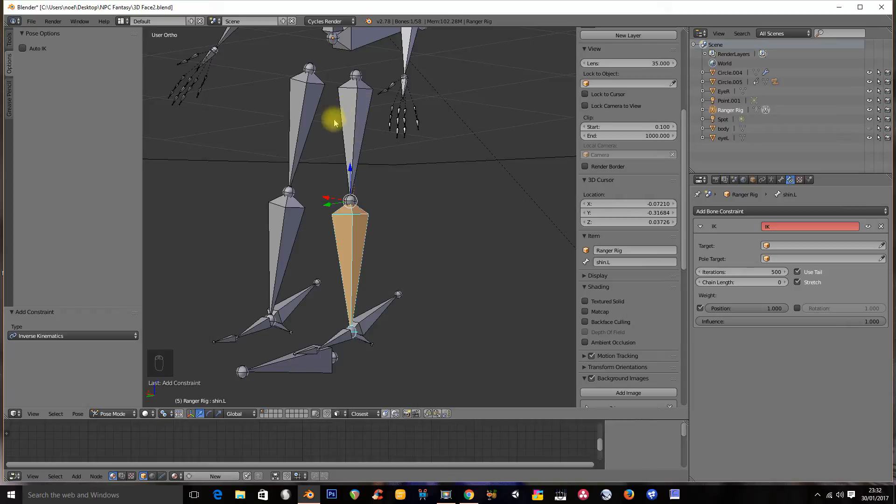
Set the shin.L IK constraint's target to Ranger Rig and its target bone to footik.L
middle_drag(366, 339, 370, 319)
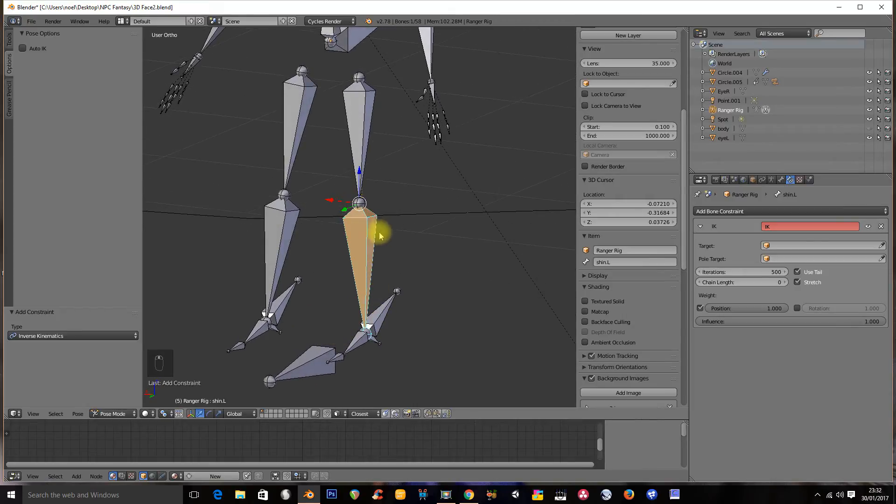
middle_drag(377, 254, 360, 244)
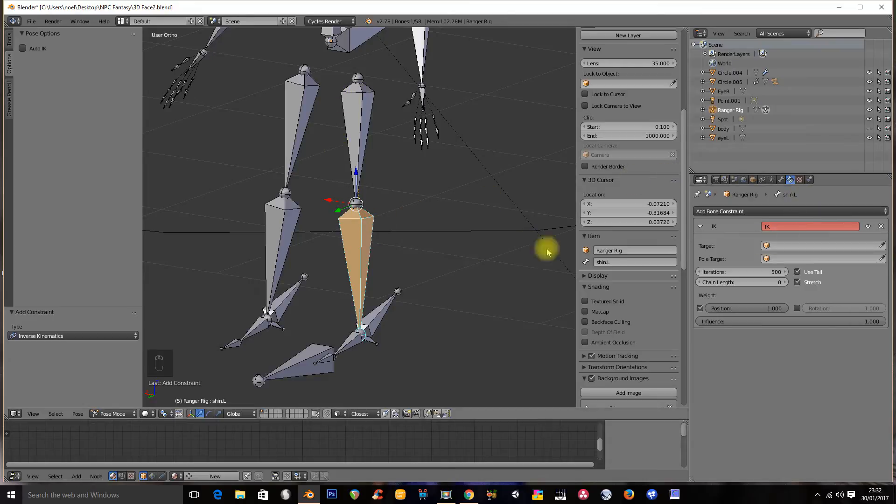
click(785, 247)
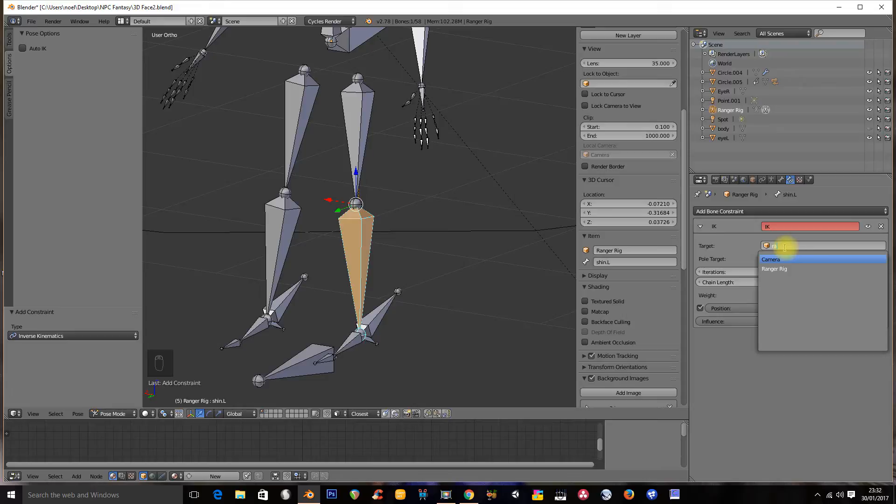
click(783, 269)
click(779, 260)
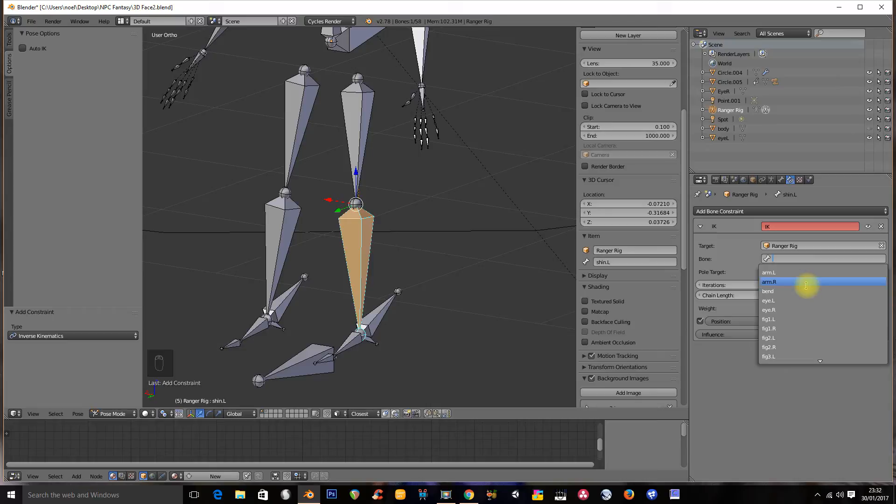
text(fo)
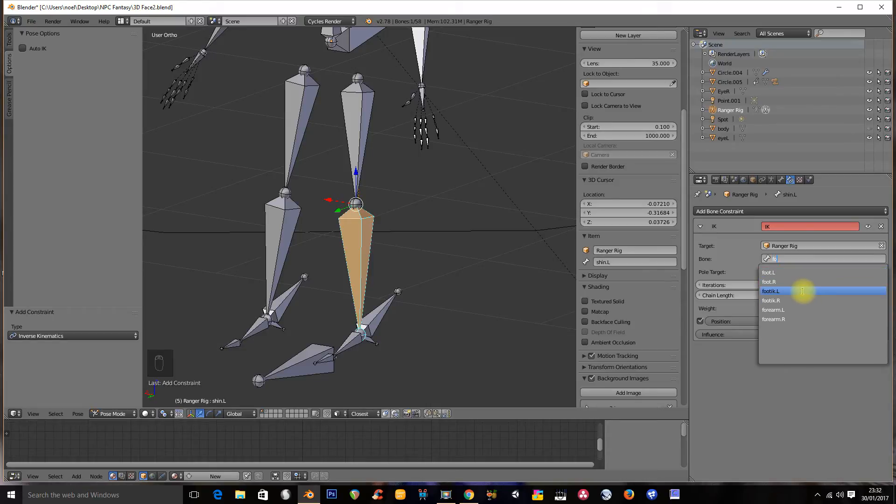
click(803, 291)
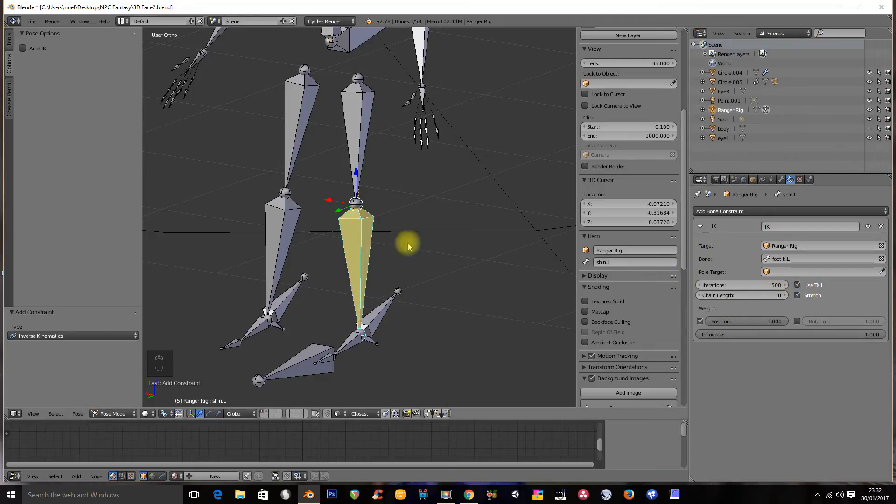
Set the shin.L IK constraint's chain length to 2 and display the rig in wireframe
click(785, 295)
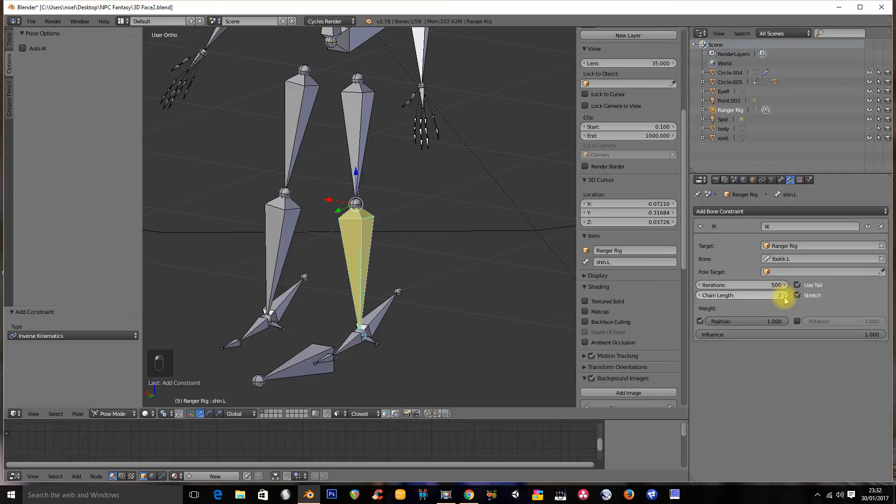
click(786, 296)
middle_drag(586, 260, 522, 262)
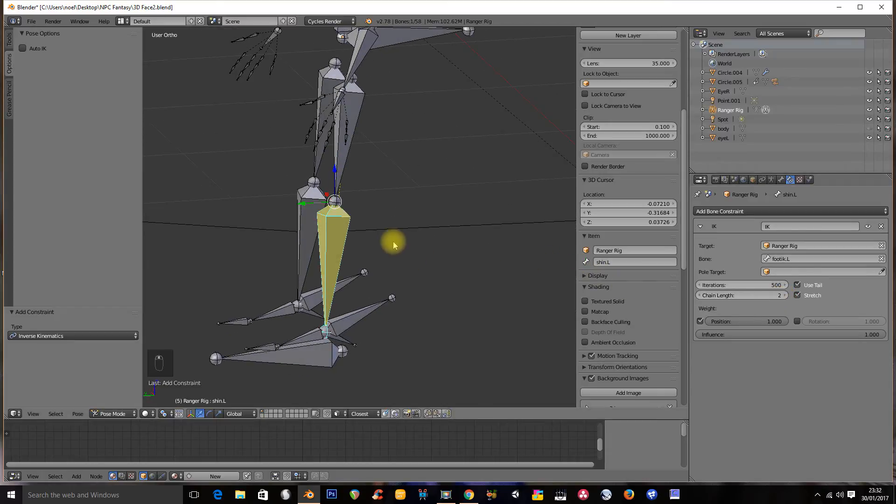
key(z)
ctrl+middle_drag(384, 236, 387, 258)
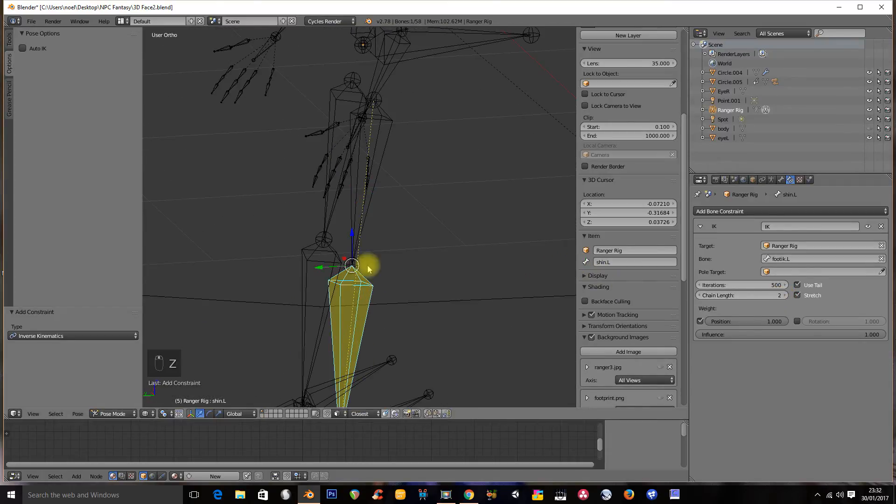
middle_drag(375, 105, 406, 175)
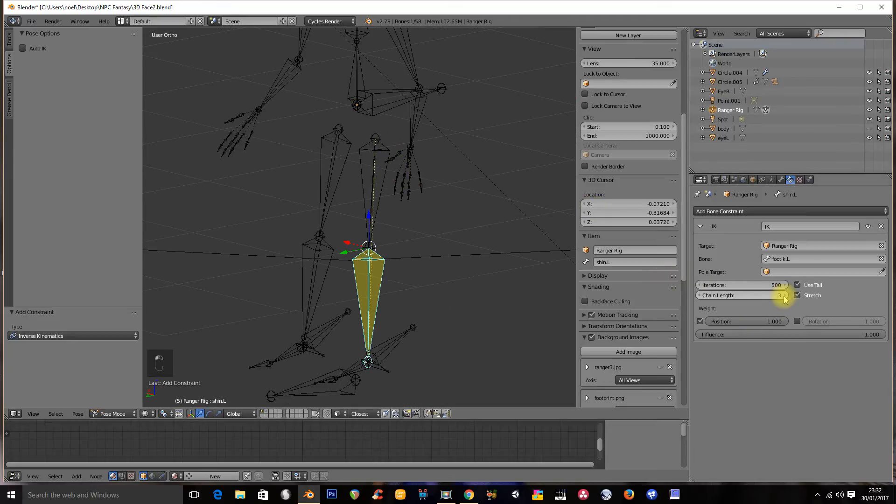
middle_drag(386, 187, 428, 208)
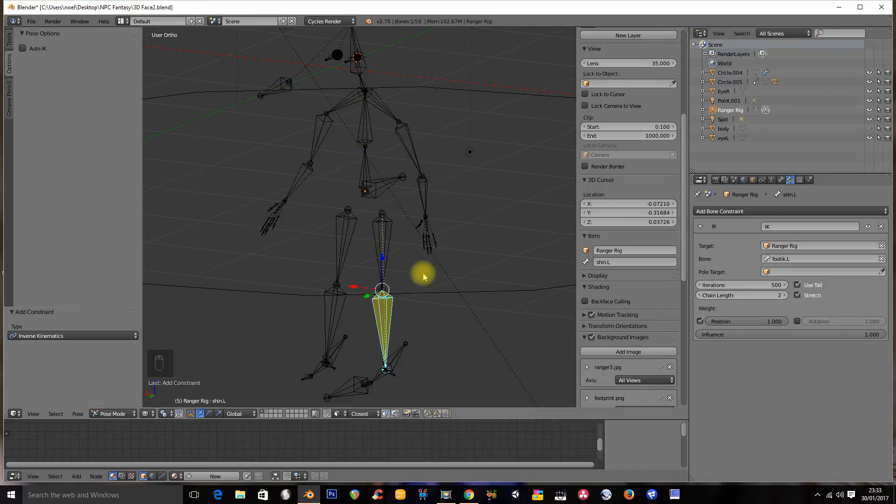
Switch the rig to Edit Mode and clear the parents of the footik.L and footik.R bones
shift+middle_drag(440, 310, 431, 266)
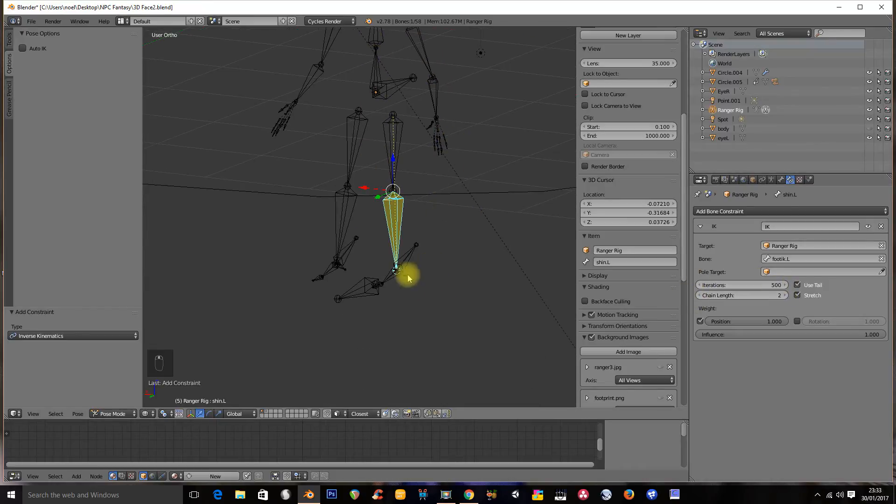
click(125, 414)
click(124, 392)
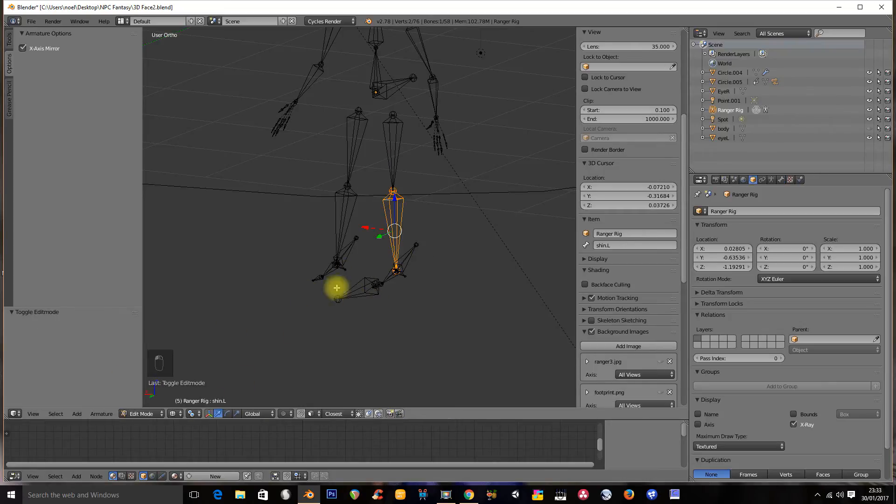
right_click(404, 256)
scroll(408, 256, up, 3)
shift+middle_drag(384, 304, 368, 240)
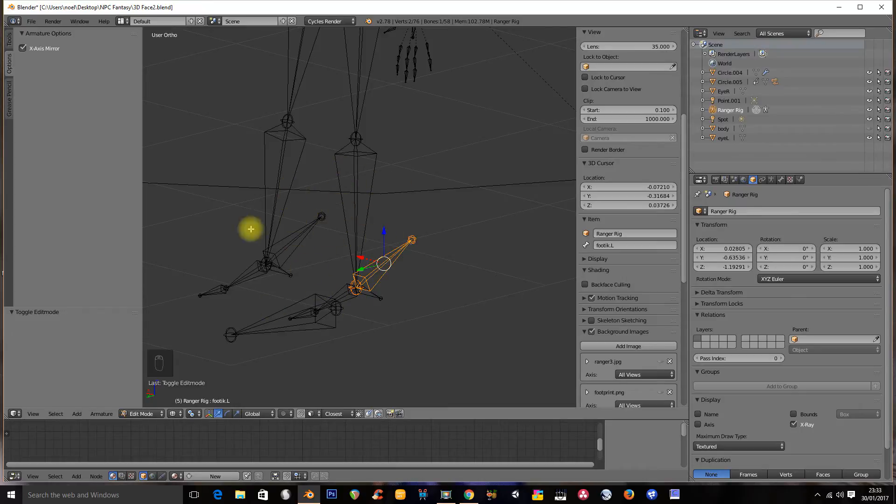
click(781, 179)
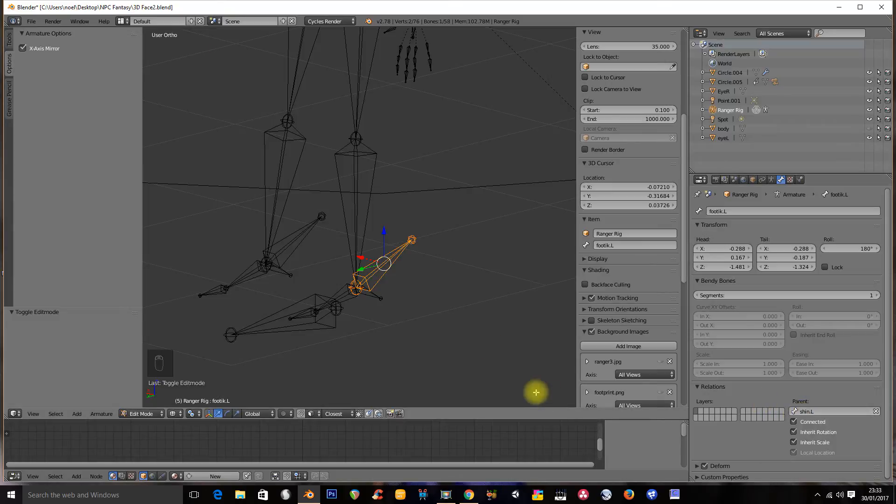
click(877, 412)
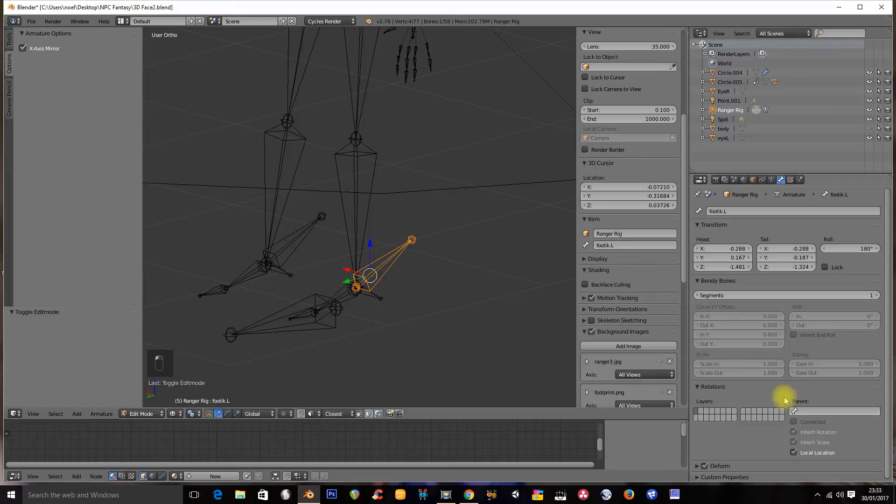
right_click(308, 241)
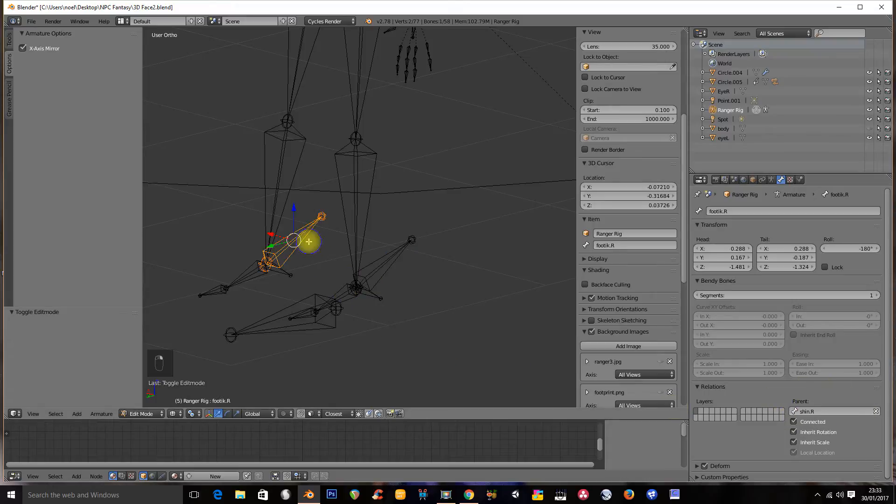
click(877, 412)
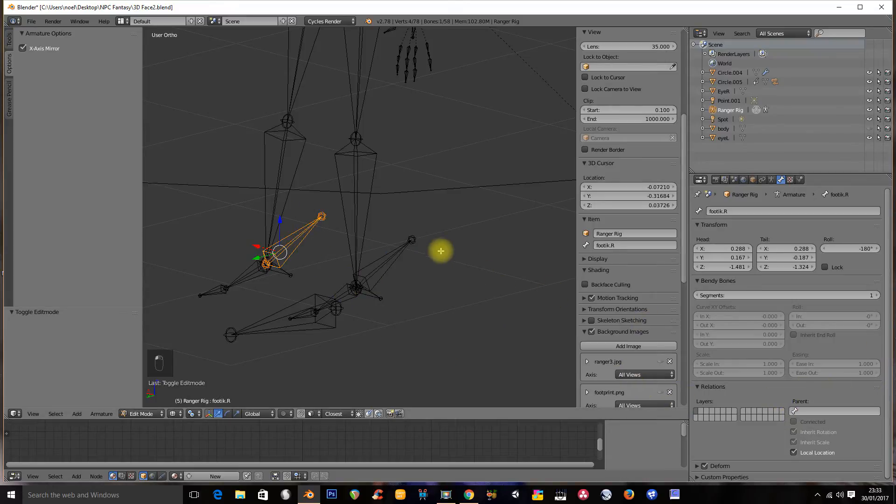
In the back view, extrude a mirrored bone about 0.29 units outward from the wrist end of forearm.L
key(ctrl+KP_1)
shift+middle_drag(420, 216, 369, 229)
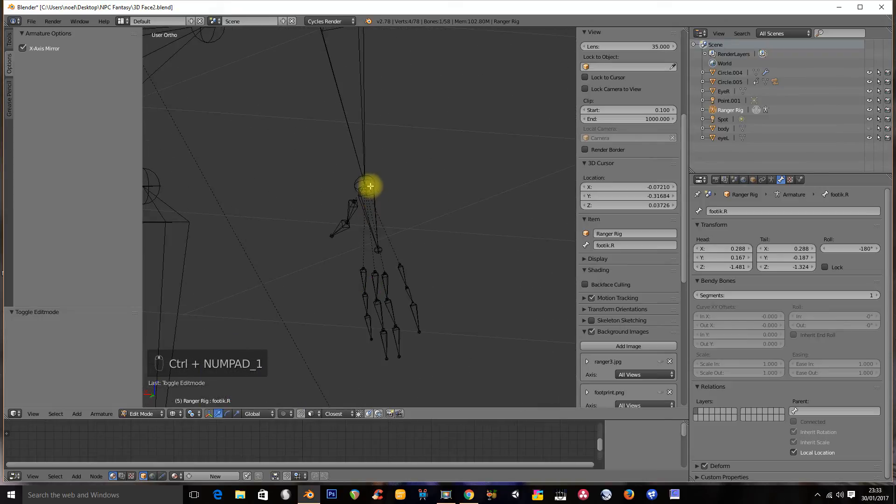
right_click(366, 186)
key(ctrl+KP_1)
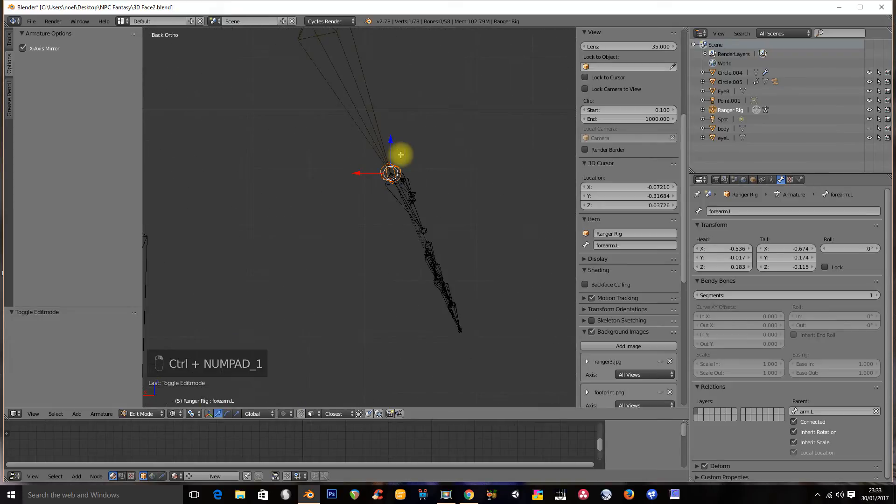
key(e)
click(562, 146)
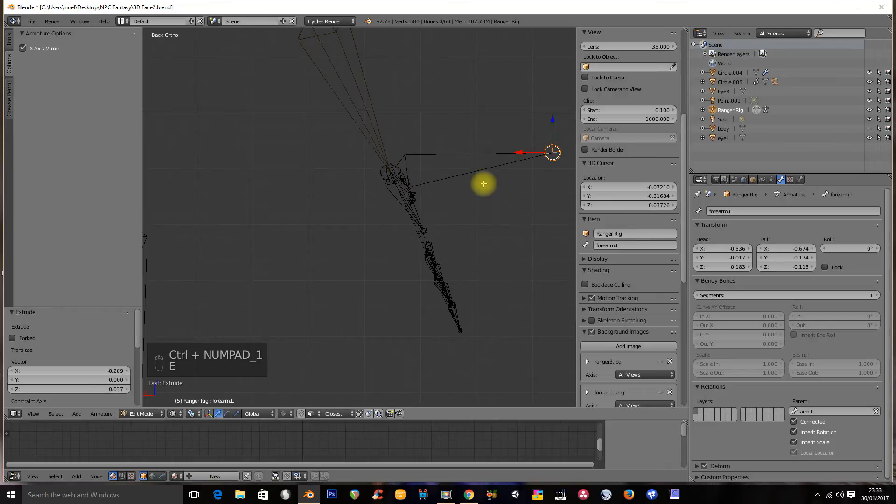
Rename the two newly extruded wrist bones as handIK.L and handik.R
right_click(480, 169)
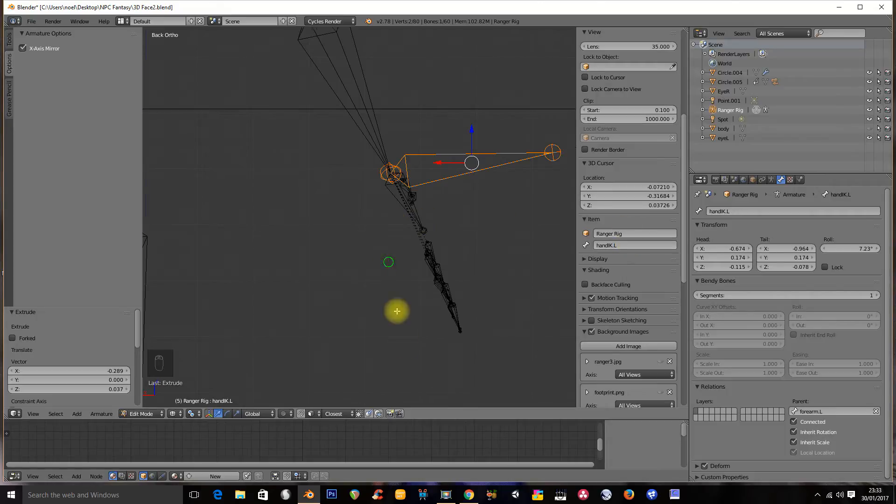
scroll(396, 310, down, 4)
right_click(205, 192)
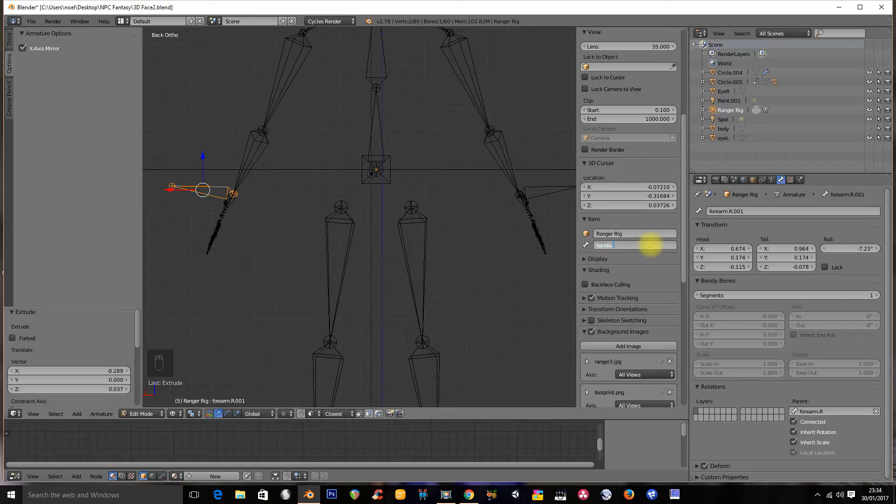
Clear the parents of the handIK.L and handik.R bones
mouse_move(417, 254)
shift+middle_down()
mouse_move(396, 222)
mouse_move(433, 260)
shift+middle_up()
middle_drag(433, 259, 442, 206)
right_click(413, 214)
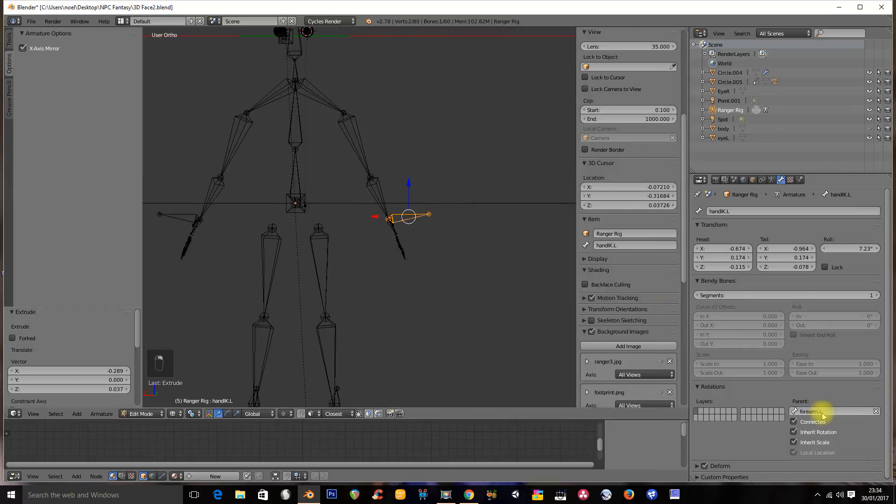
click(876, 412)
ctrl+scroll(456, 284, down, 5)
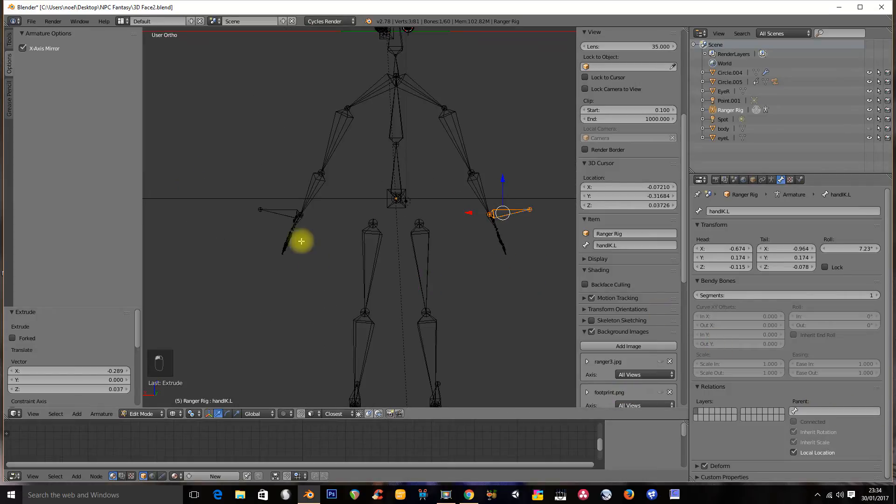
right_click(280, 212)
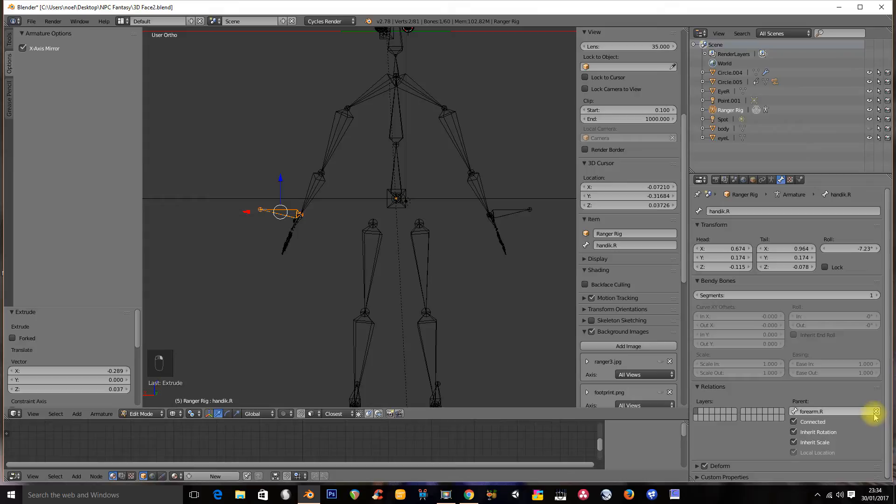
Switch the rig from Edit Mode back to Pose Mode
middle_drag(439, 210, 324, 231)
click(148, 413)
click(158, 381)
Test the left leg's IK by trying to move the footik.L bone upward
shift+middle_drag(194, 352, 266, 254)
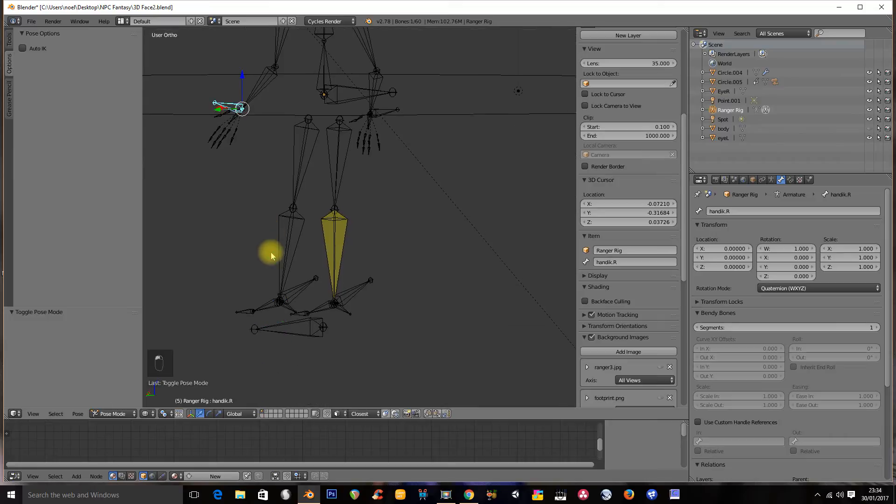
right_click(358, 294)
key(g)
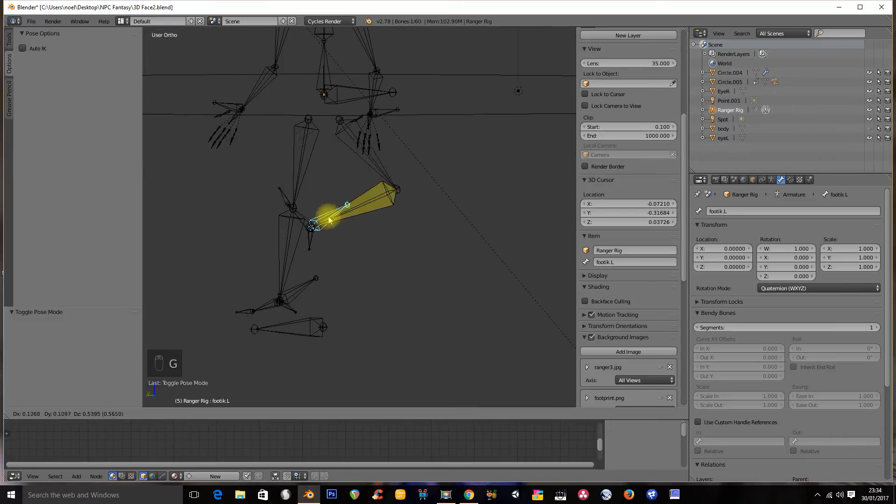
right_click(365, 207)
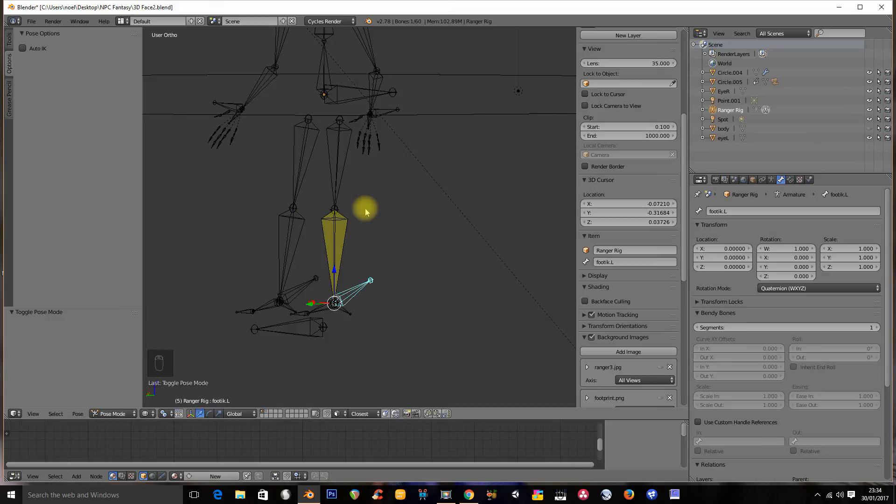
Test the left leg's IK from the right side view by trying to move footik.L upward
key(KP_3)
key(g)
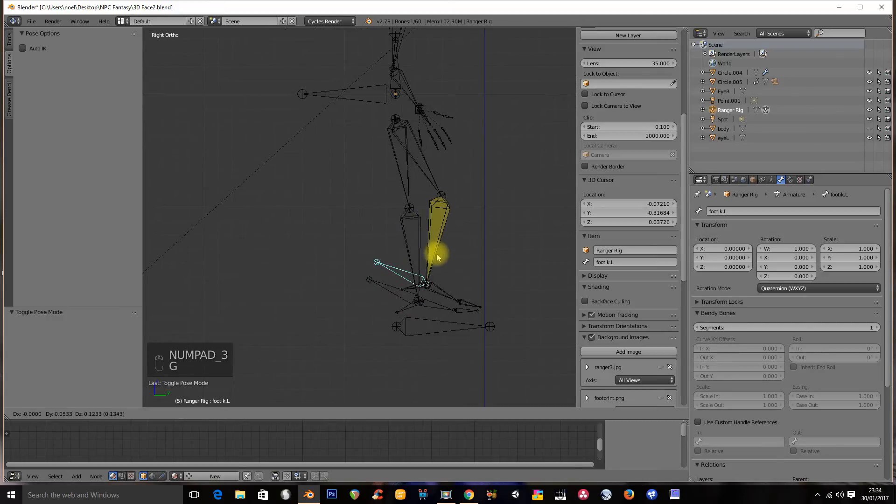
right_click(435, 243)
Temporarily hide footik.L, try moving footik.R in the left side view, and reveal the hidden bone again
key(ctrl+KP_3)
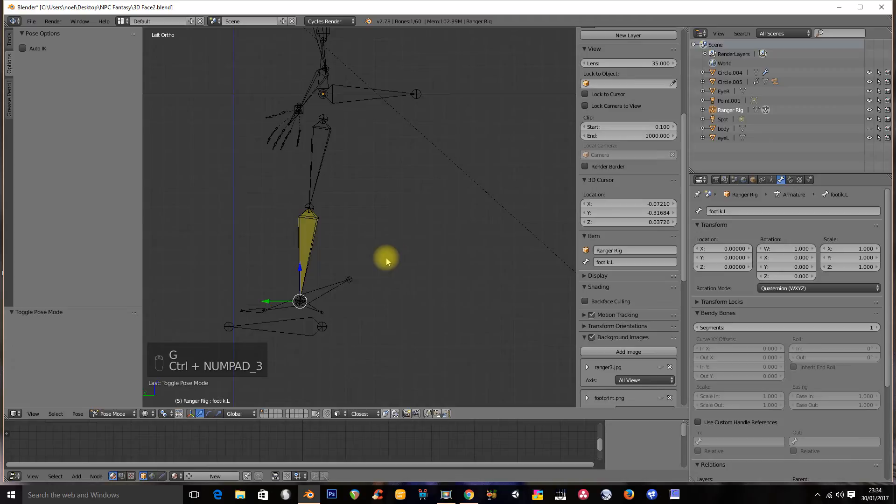
key(h)
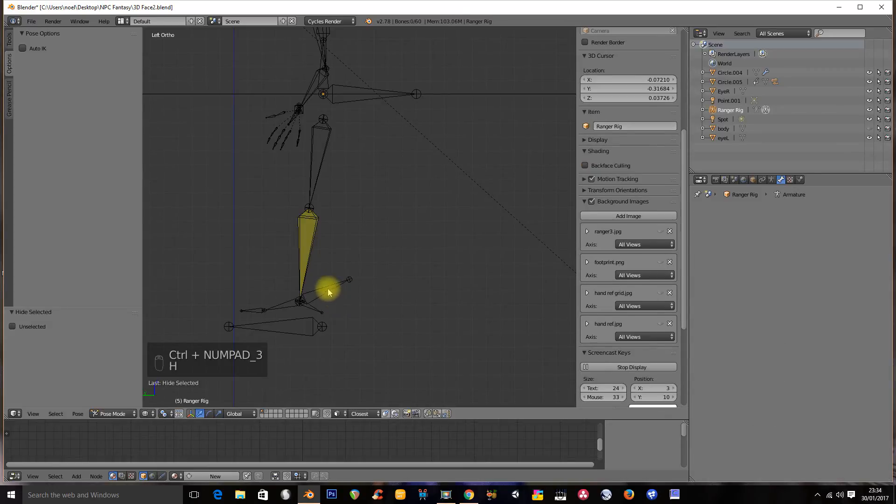
right_click(327, 292)
key(g)
right_click(322, 295)
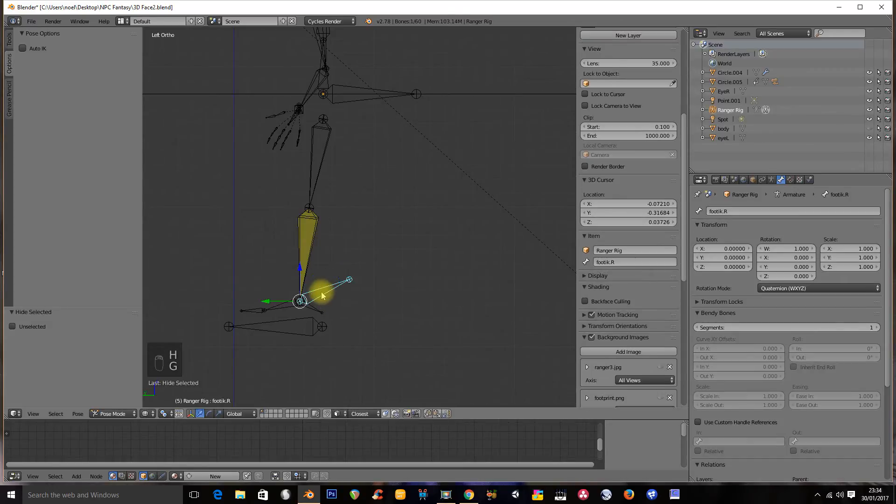
middle_drag(320, 293, 336, 319)
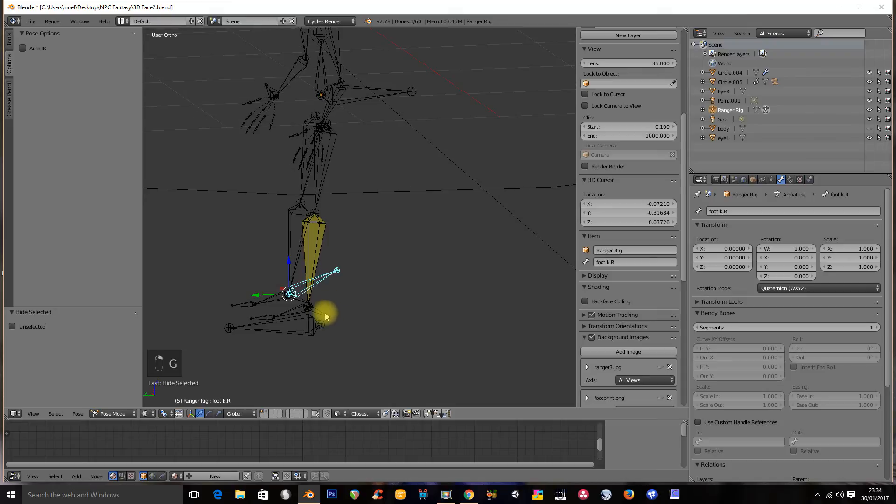
key(alt+h)
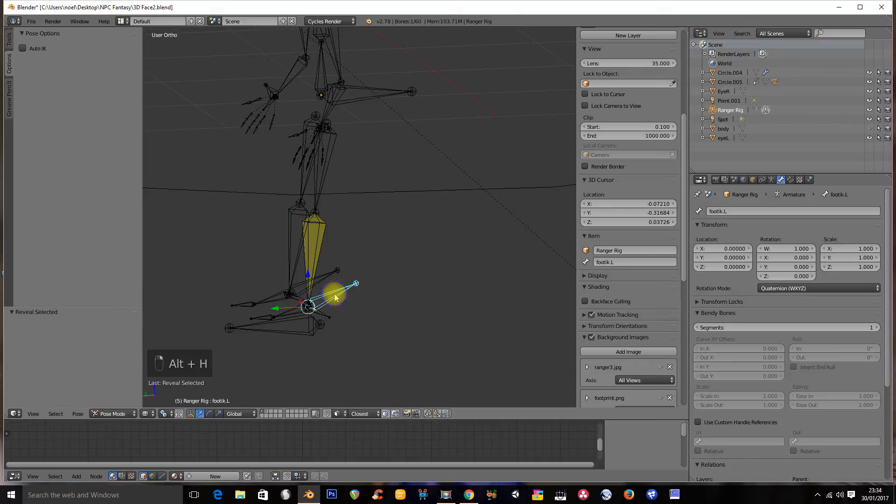
Test the left knee's bend by raising footik.L about 0.51 units in the left side view, and undo the move
key(ctrl+KP_3)
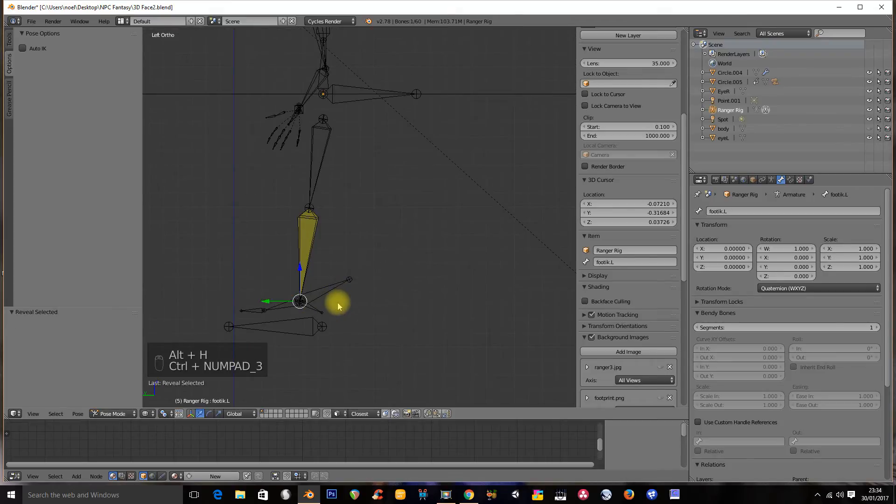
key(g)
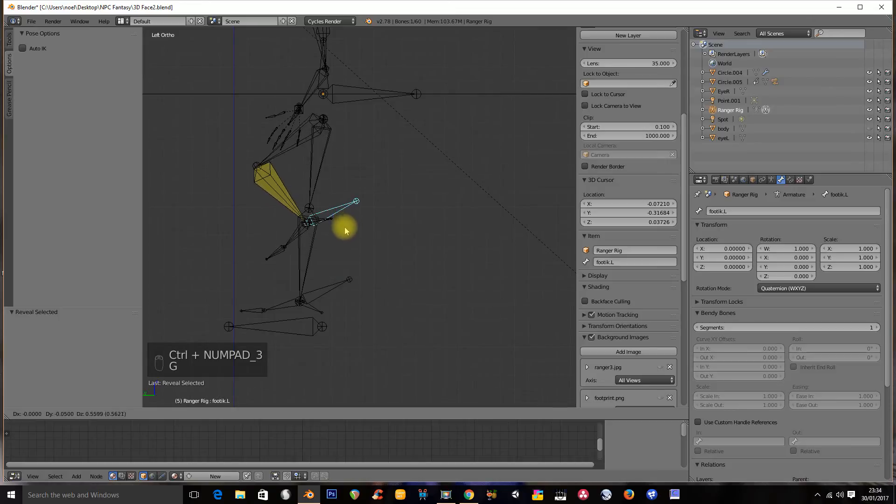
click(343, 235)
middle_drag(342, 235, 376, 208)
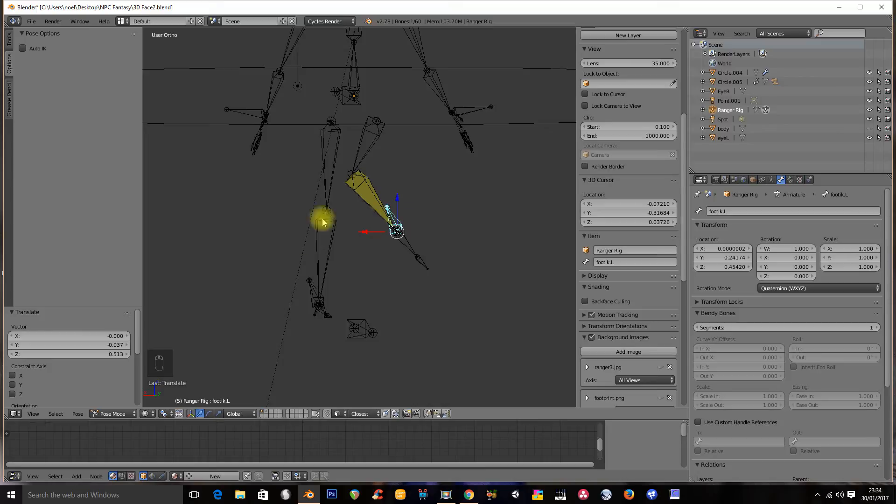
key(ctrl+KP_1)
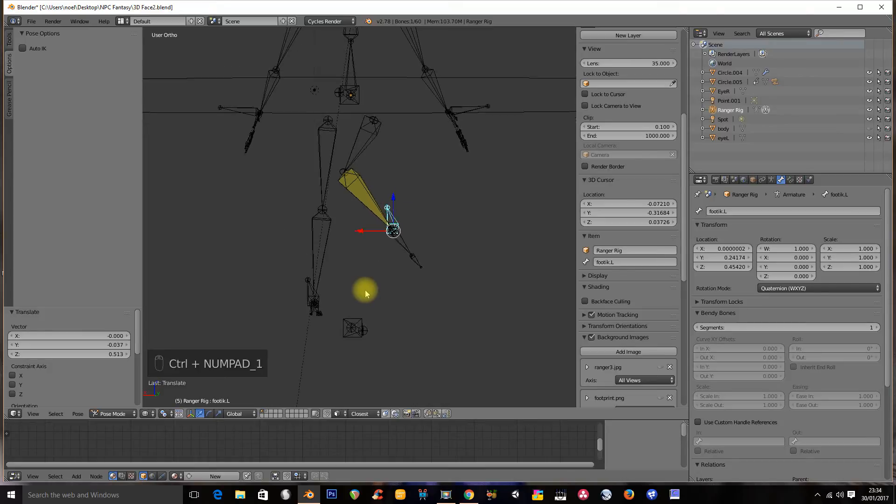
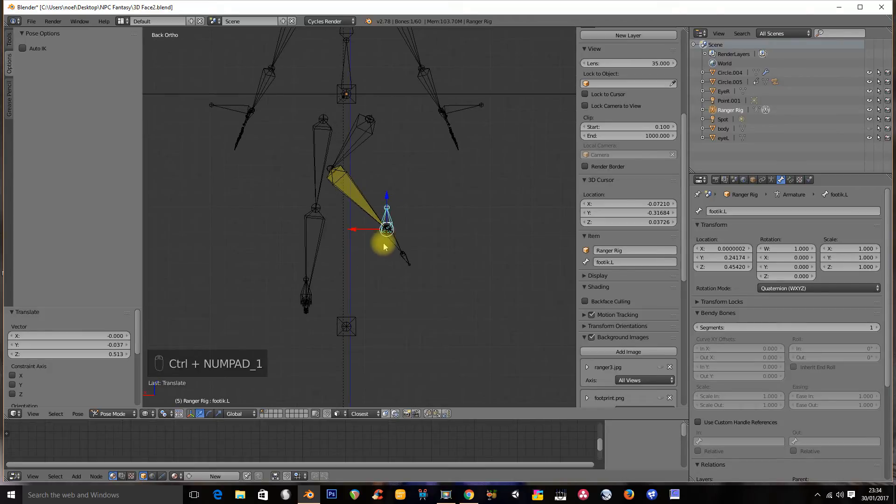
key(ctrl+z)
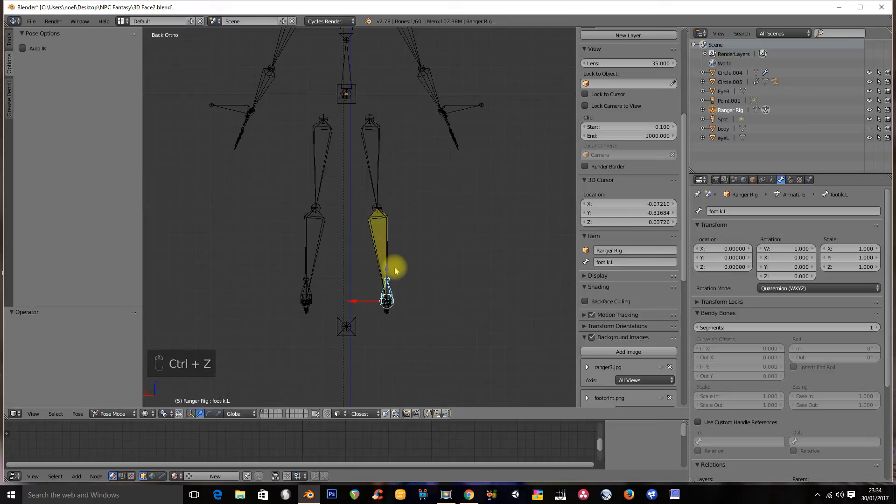
Add an Inverse Kinematics bone constraint to the shin.R bone
right_click(307, 240)
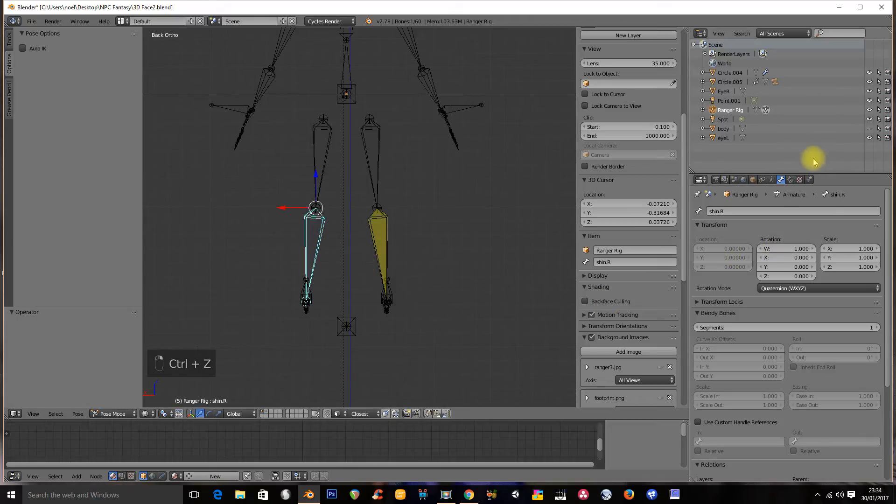
click(792, 180)
click(792, 211)
click(775, 254)
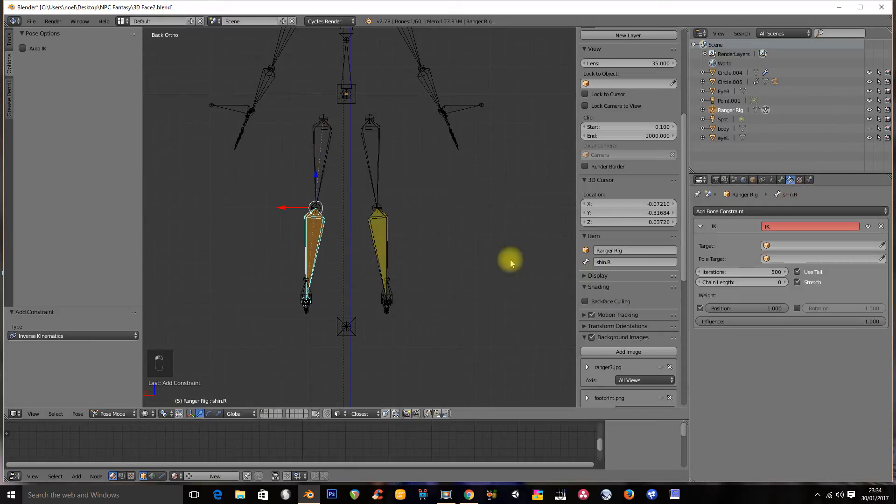
Set the shin.R IK constraint's target to Ranger Rig and its bone to footik.R
click(794, 246)
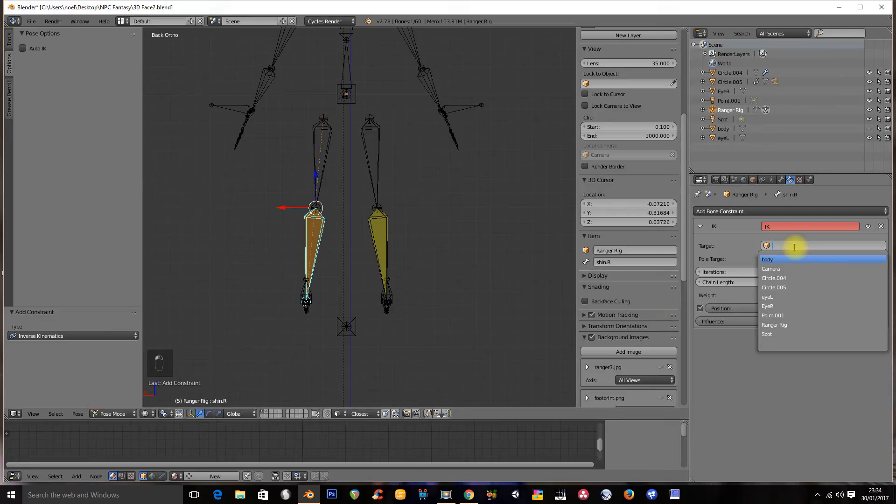
text(ra)
click(786, 269)
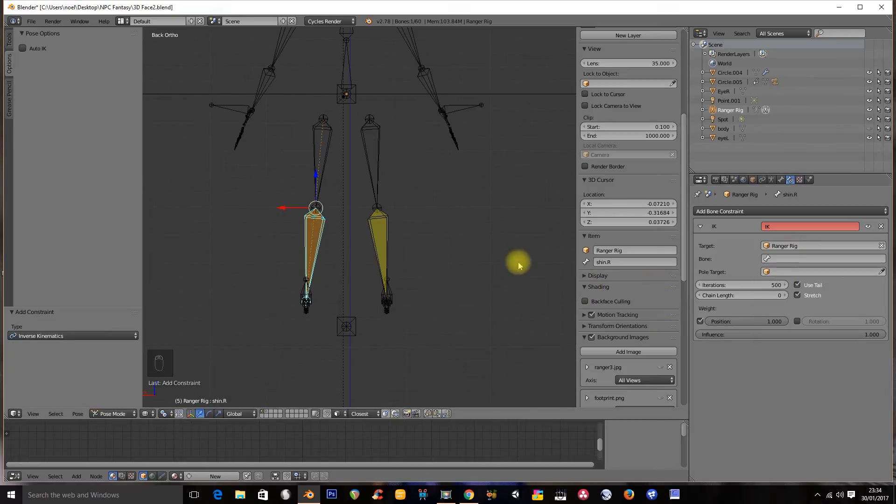
click(777, 258)
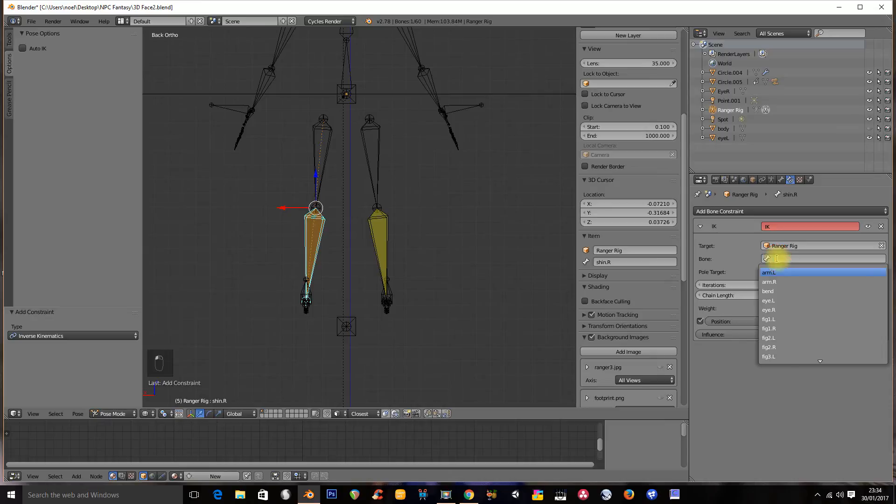
text(foo)
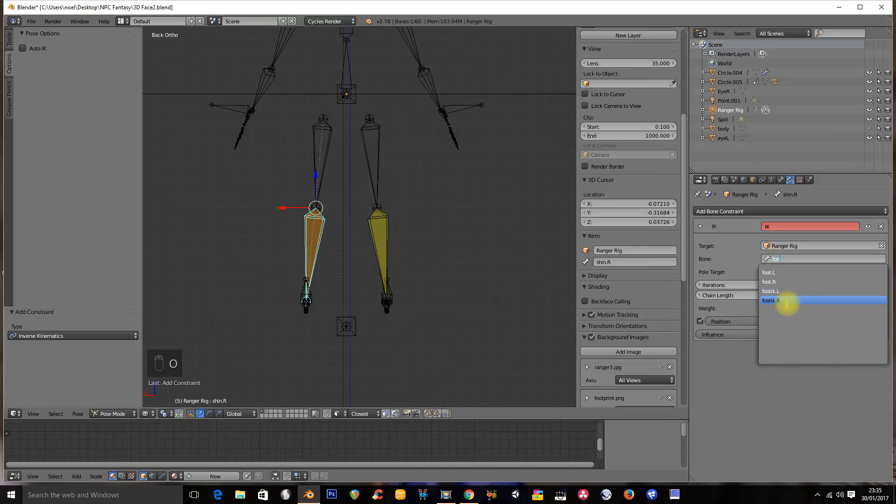
click(786, 301)
Test the right leg's IK by moving the footik.R bone
middle_drag(440, 290, 368, 245)
right_click(325, 283)
key(g)
click(336, 273)
Add an Inverse Kinematics bone constraint to the forearm.L bone
right_click(418, 224)
shift+middle_drag(419, 223, 382, 182)
click(792, 214)
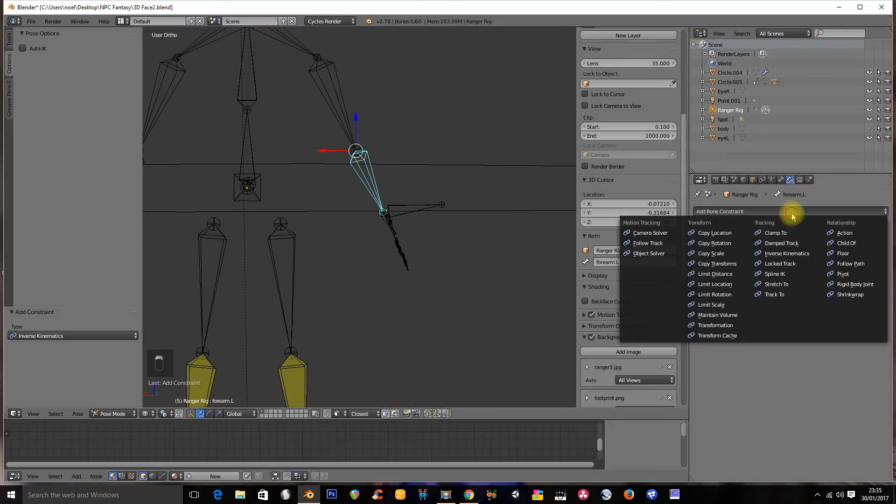
click(788, 252)
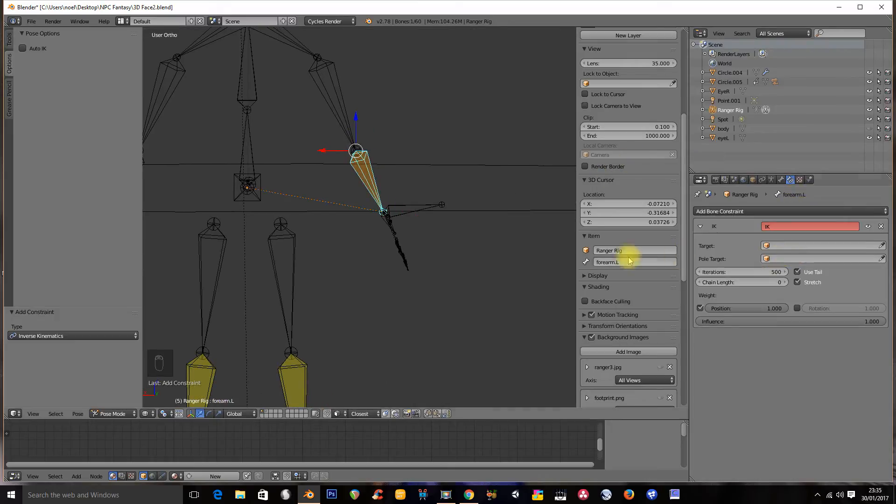
Set the forearm.L IK constraint's target to Ranger Rig and its bone to handIK.L
click(784, 246)
text(r)
click(775, 297)
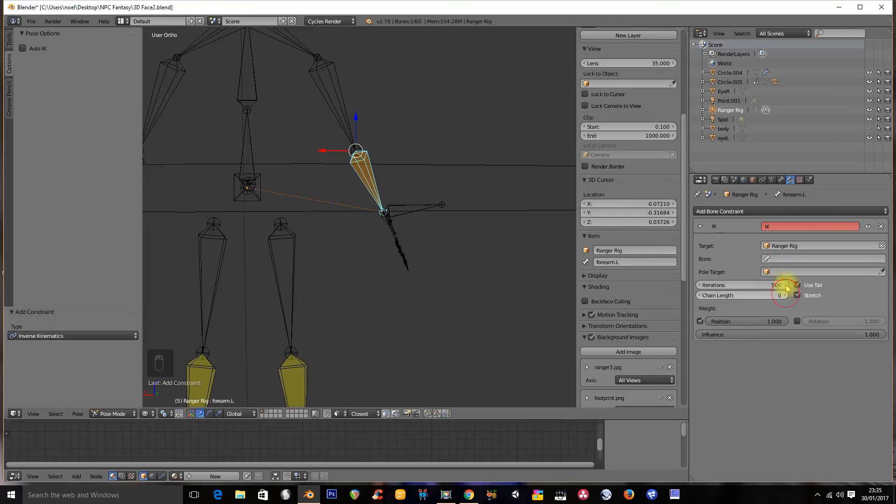
click(781, 259)
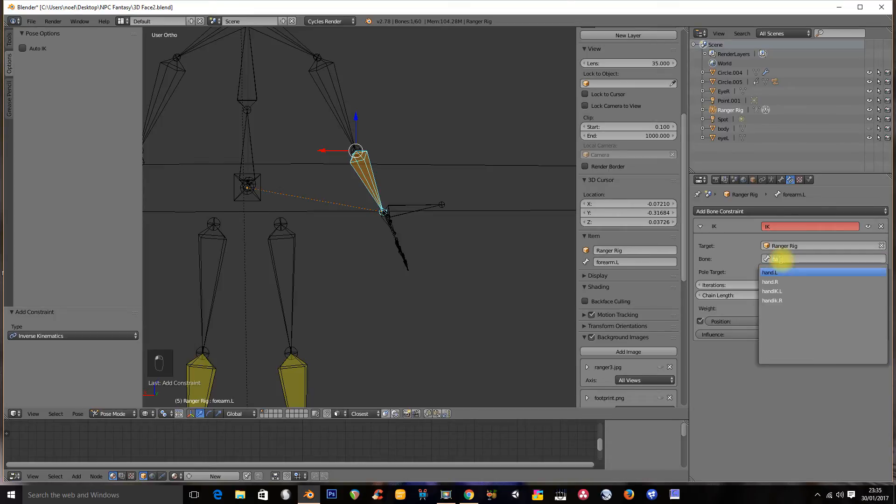
click(784, 290)
Test the left arm's IK by trying to move the handIK.L bone upward
shift+middle_drag(327, 202, 359, 240)
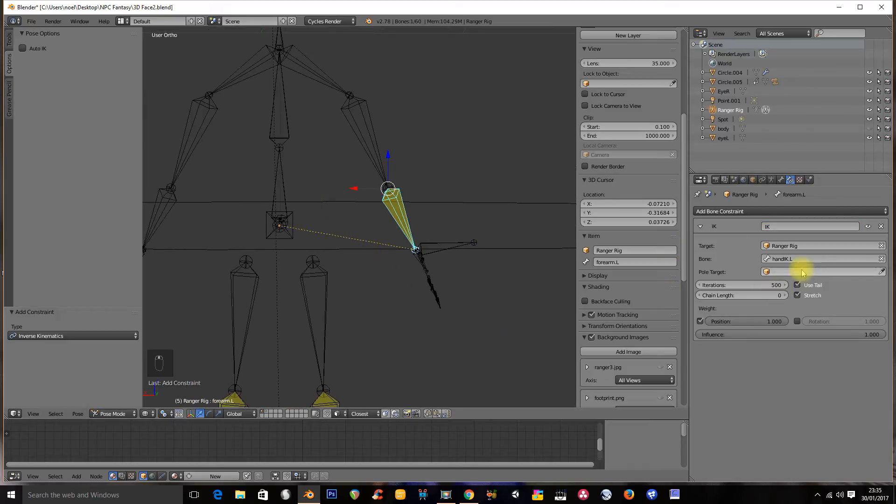
right_click(433, 249)
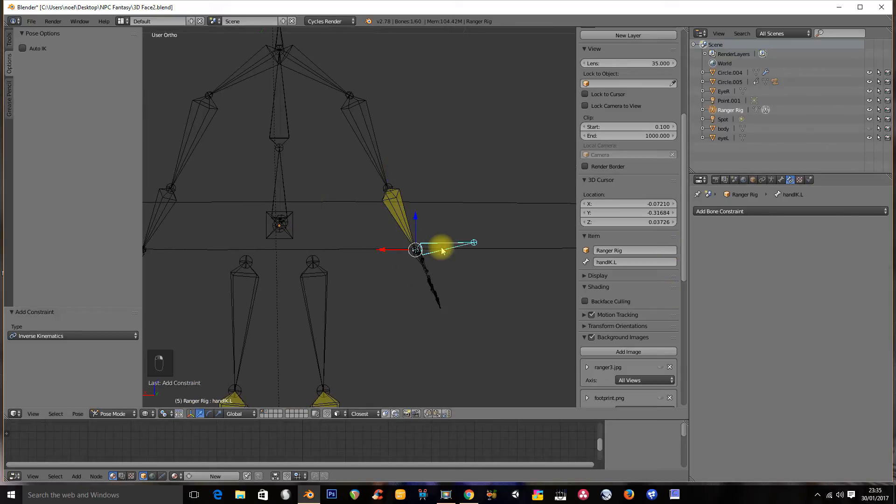
key(g)
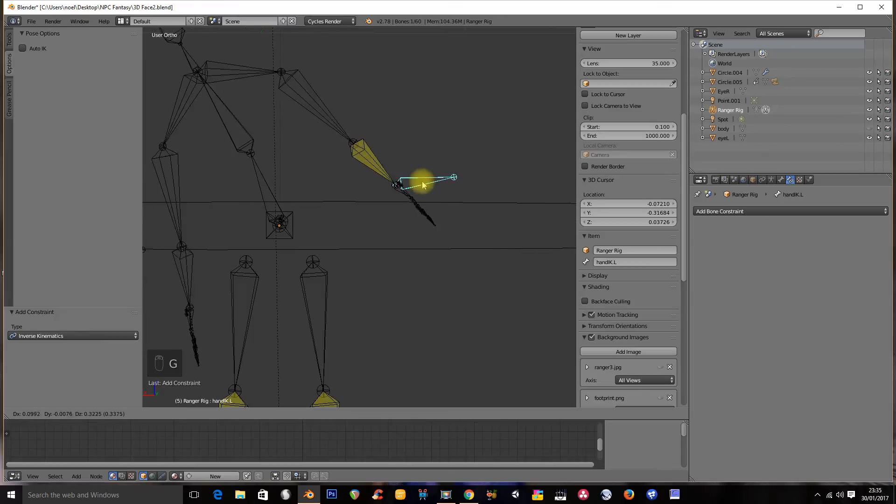
right_click(423, 185)
Limit the forearm.L IK chain length to the arm bones and check it with a trial move of handIK.L
right_click(398, 202)
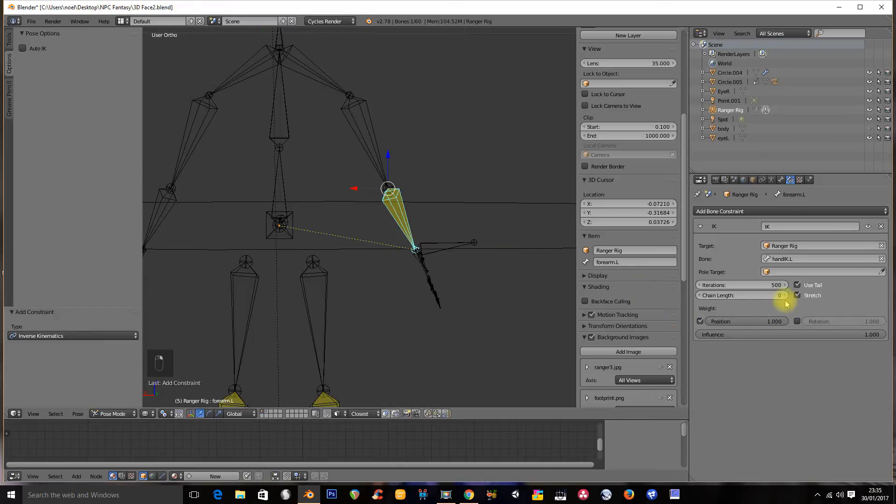
right_click(456, 253)
key(g)
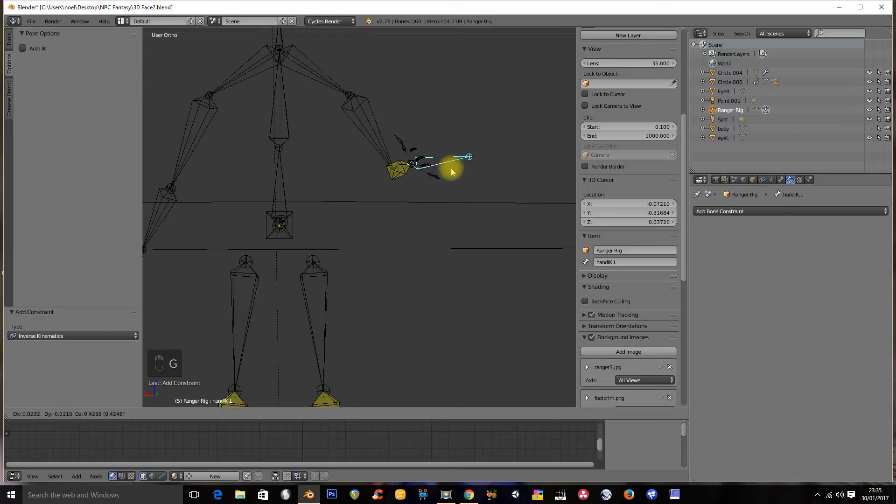
right_click(451, 212)
Raise the left hand forward by moving handIK.L about 0.05, 0.20 and 0.35 units along X, Y and Z
middle_drag(460, 176, 362, 178)
key(g)
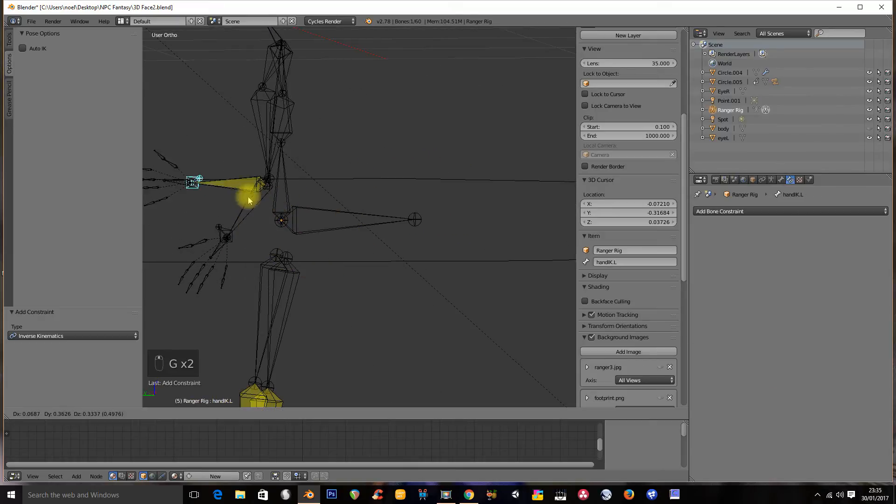
click(282, 200)
right_click(282, 200)
middle_drag(283, 201, 336, 201)
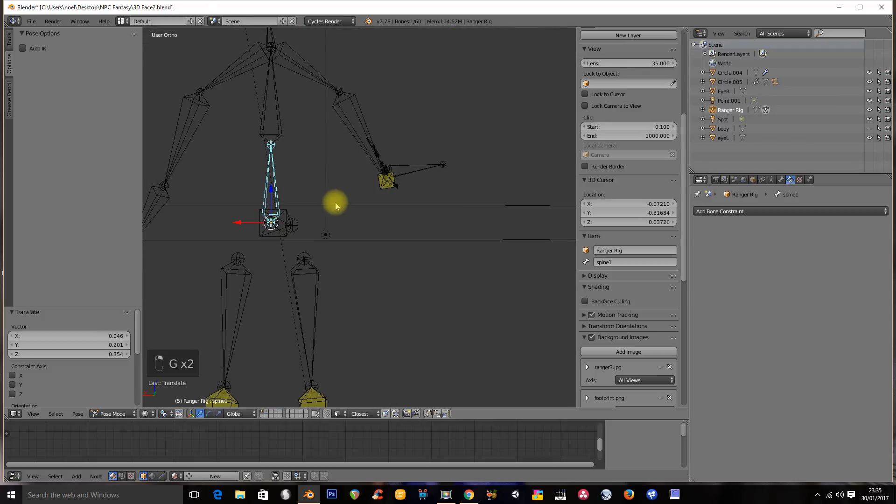
Add an Inverse Kinematics bone constraint to the forearm.R bone
middle_drag(379, 182, 400, 154)
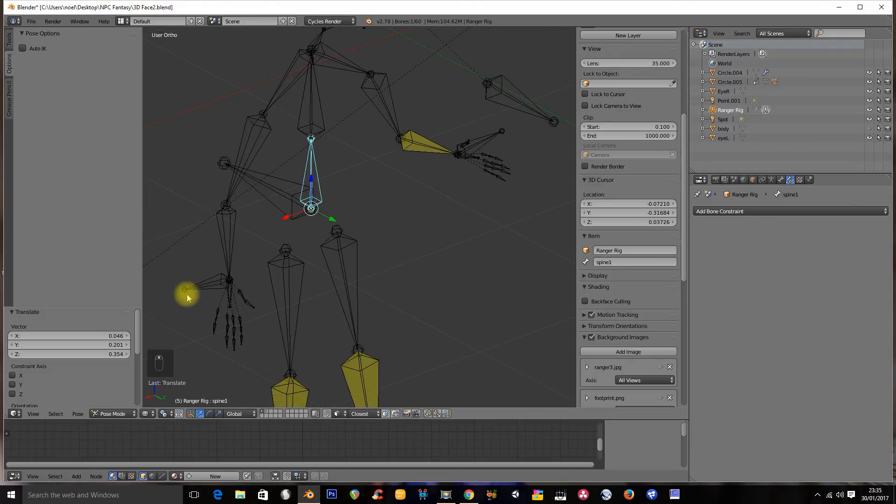
right_click(229, 238)
click(774, 211)
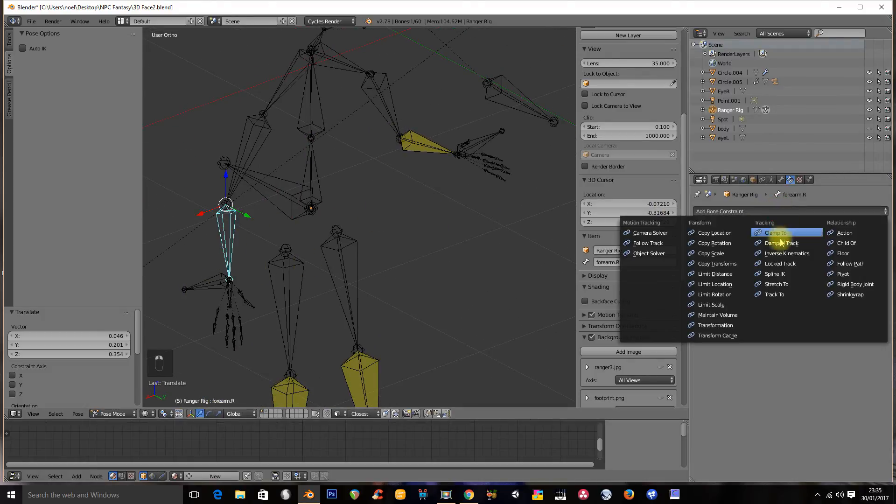
click(780, 252)
Set the forearm.R IK constraint's target to Ranger Rig, its bone to handik.R and its chain length to 2
click(782, 246)
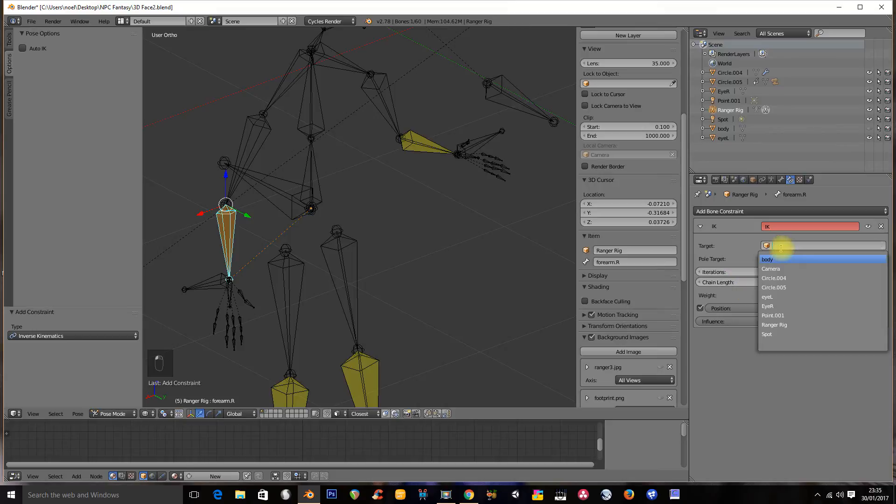
click(782, 269)
click(782, 259)
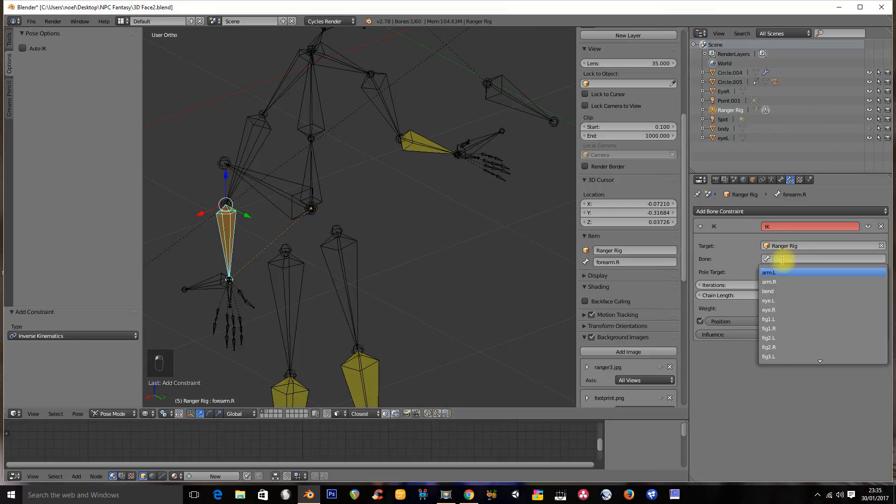
text(han)
click(787, 301)
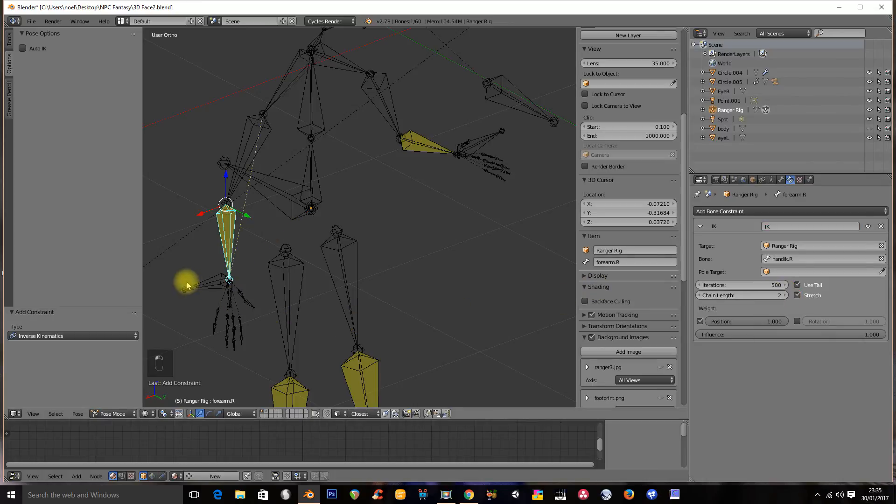
Test the right arm's IK with a trial move of the handik.R bone and check it from the front
right_click(200, 287)
key(g)
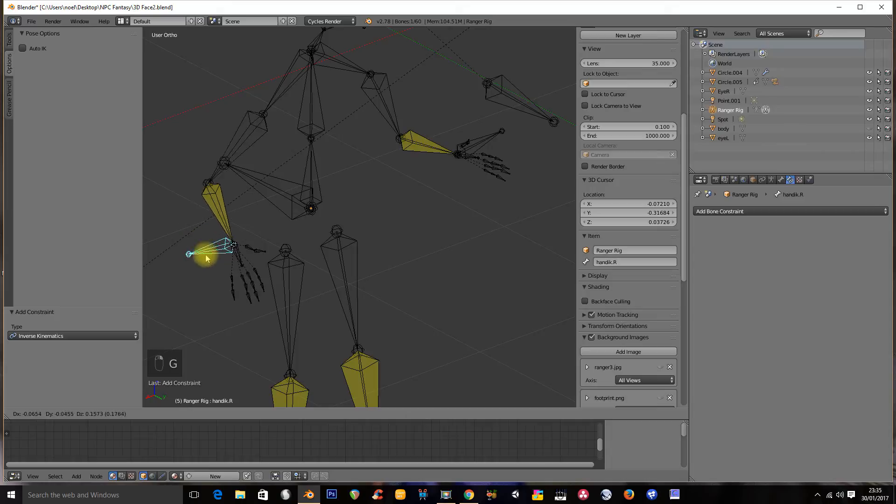
right_click(211, 269)
key(KP_1)
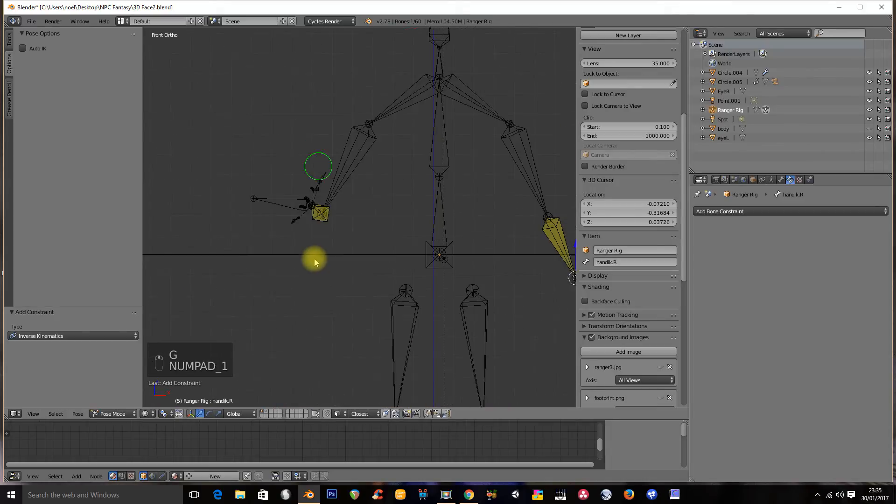
middle_drag(257, 230, 396, 210)
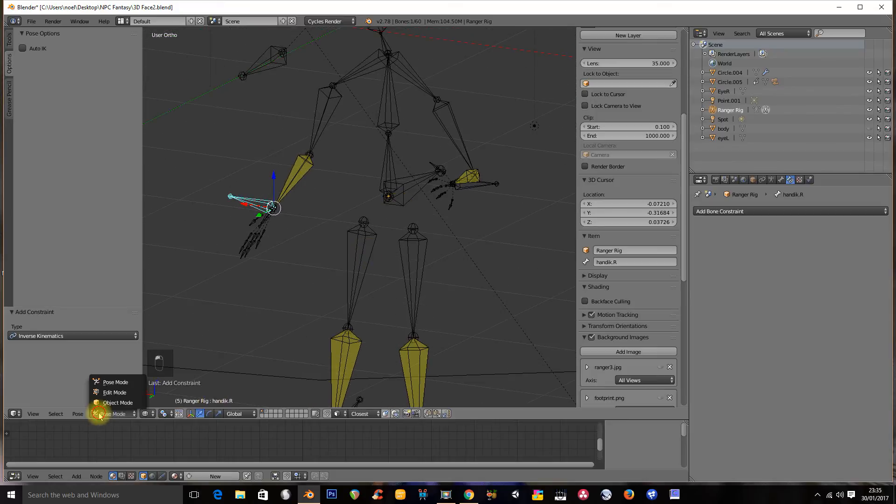
Switch the Ranger Rig armature to Edit Mode
click(115, 393)
scroll(280, 266, up, 5)
middle_drag(309, 203, 342, 254)
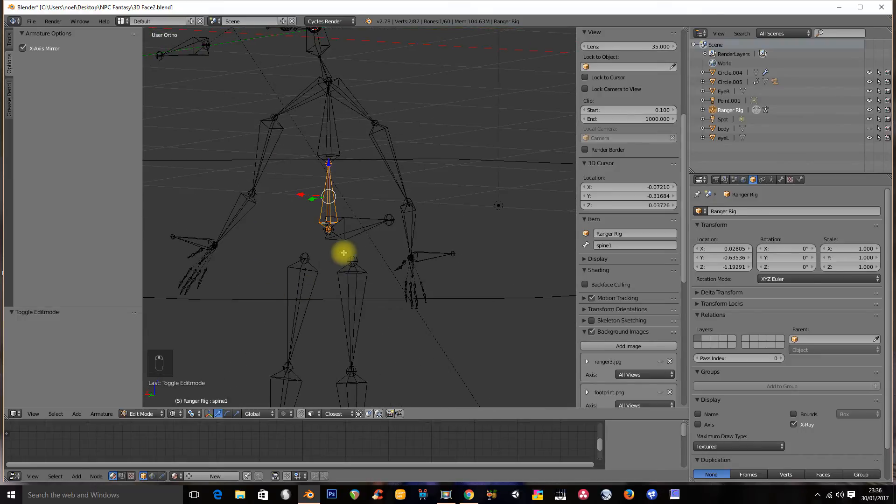
click(819, 339)
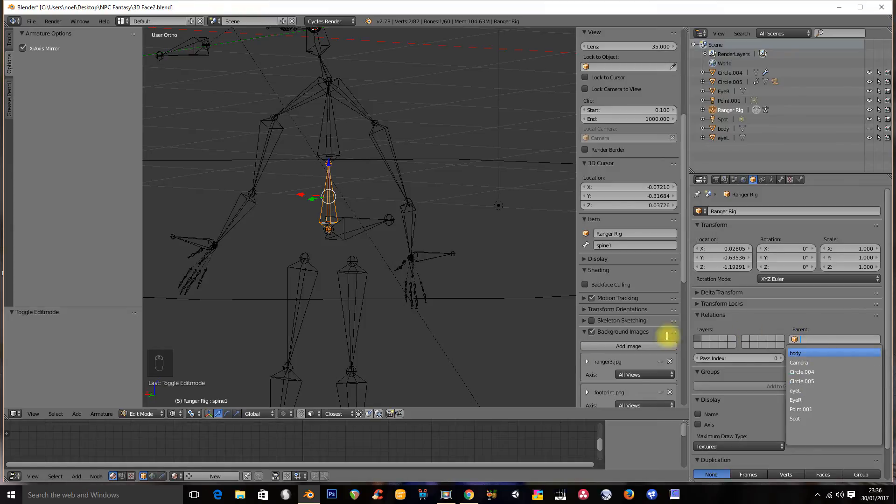
right_click(357, 223)
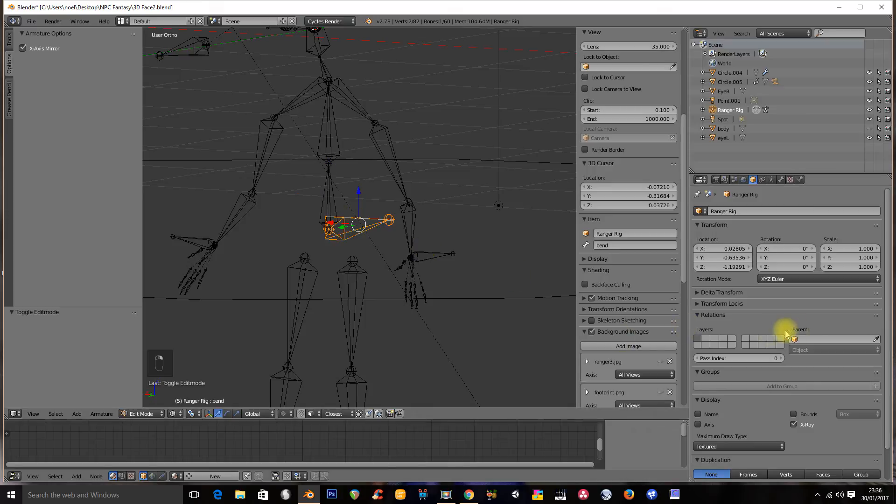
right_click(327, 201)
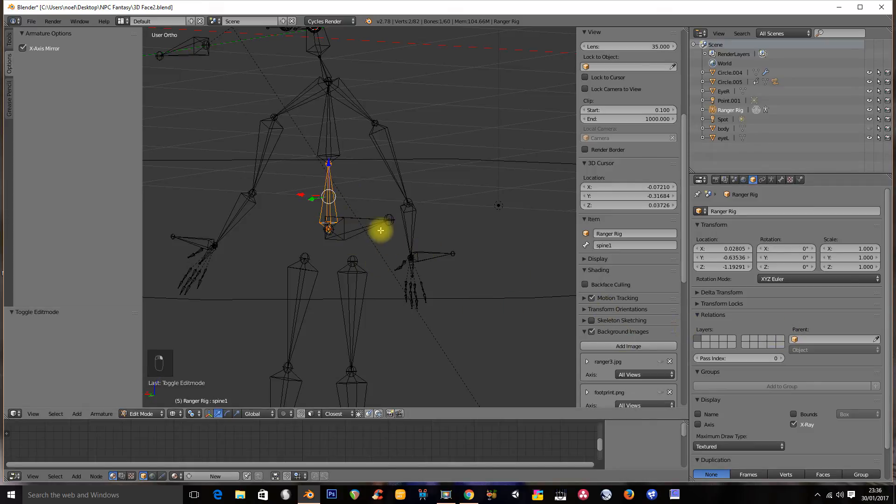
click(816, 340)
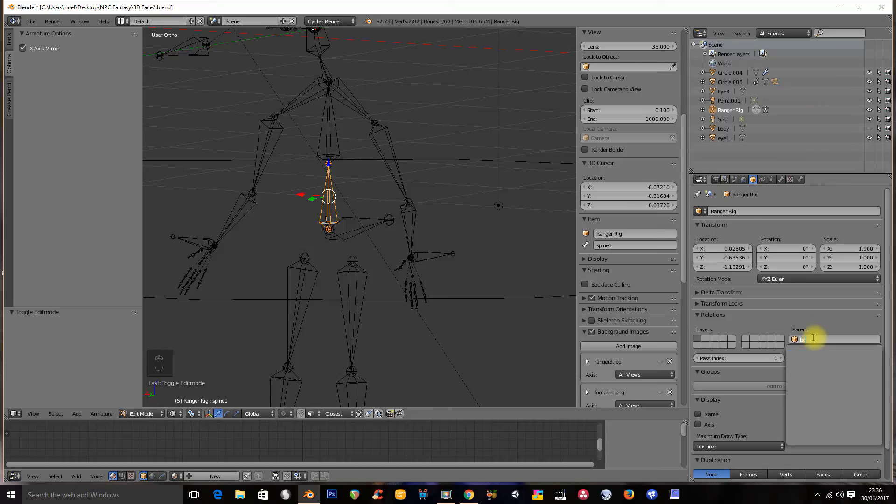
key(BackSpace)
key(BackSpace)
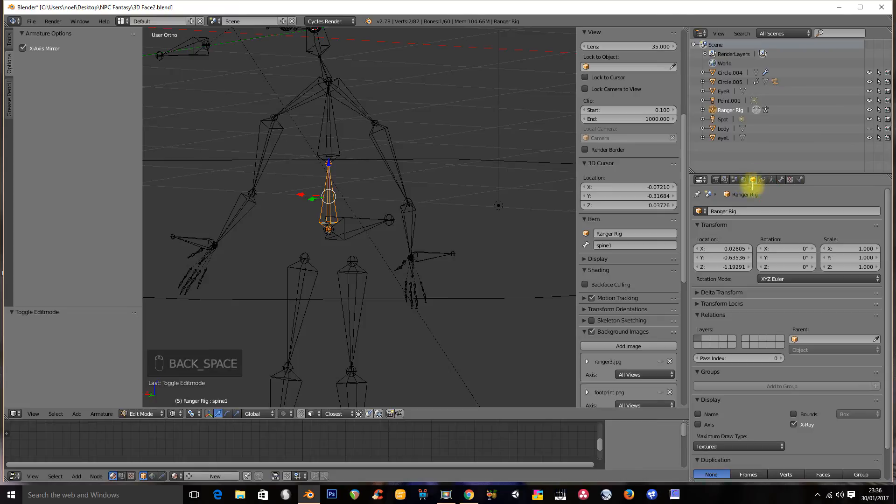
Set the parent of the lowest spine bone, spine1, to bend in its bone relations
click(779, 180)
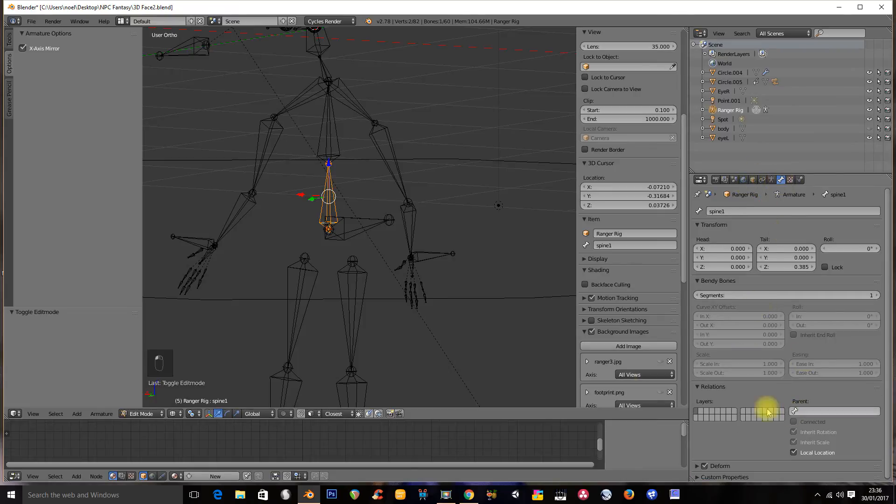
right_click(368, 228)
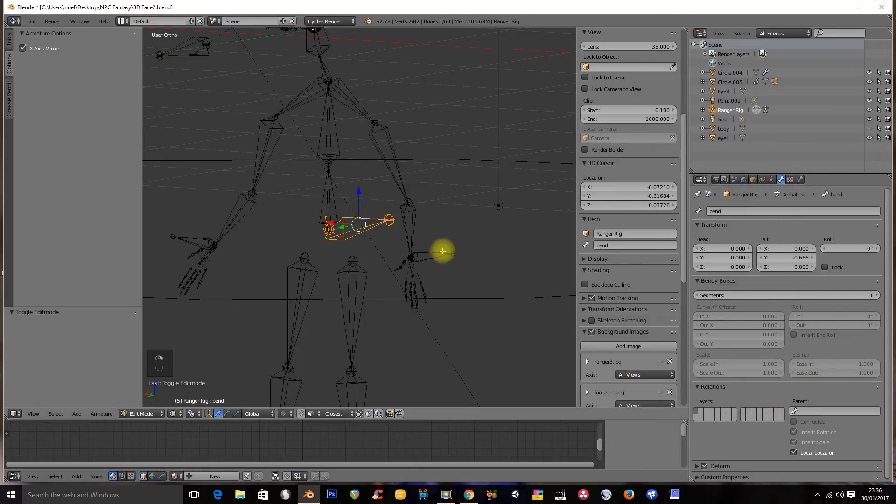
right_click(397, 174)
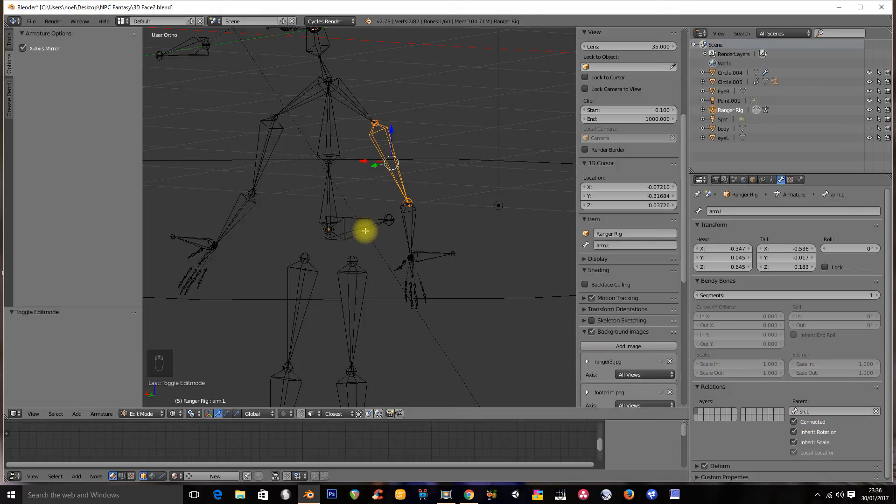
right_click(326, 200)
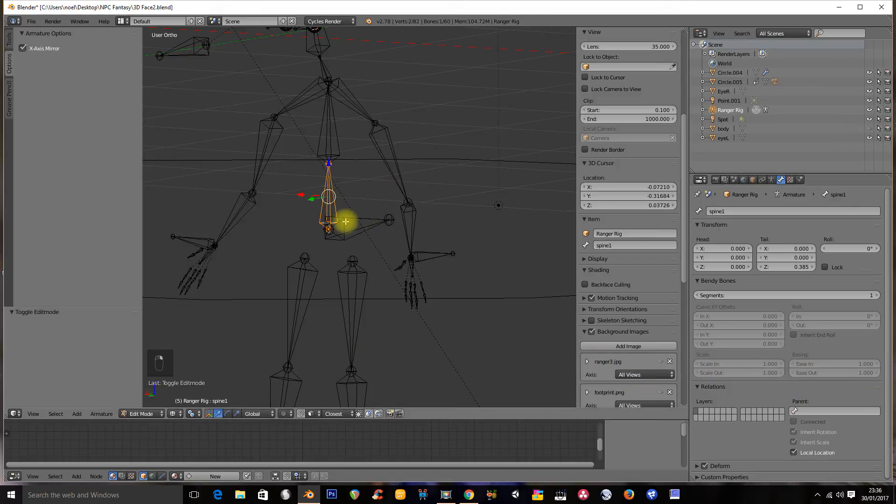
right_click(355, 226)
click(805, 412)
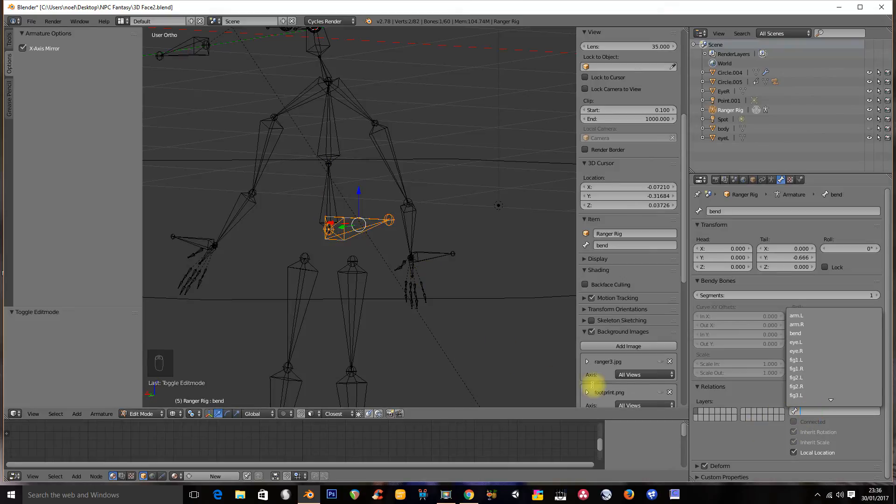
right_click(325, 205)
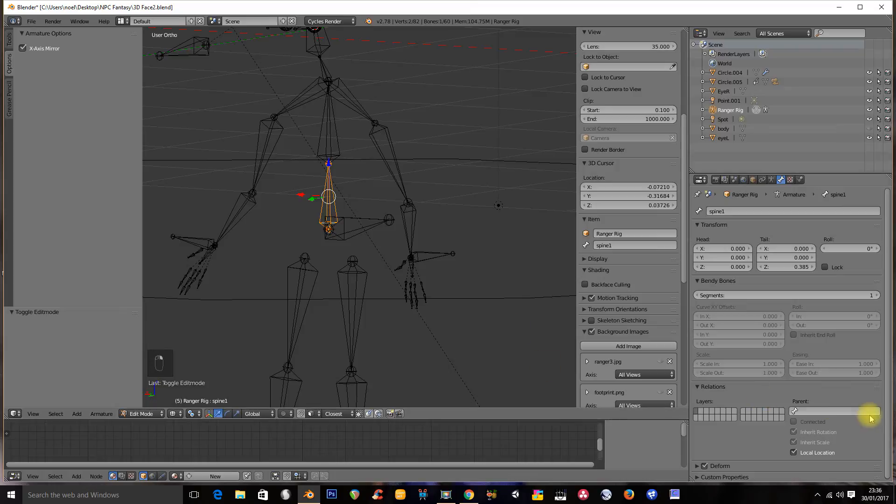
click(844, 411)
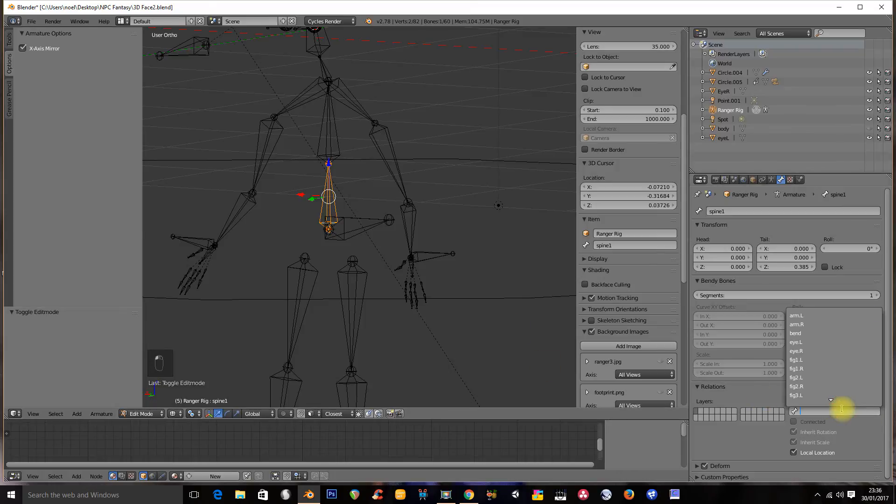
click(805, 316)
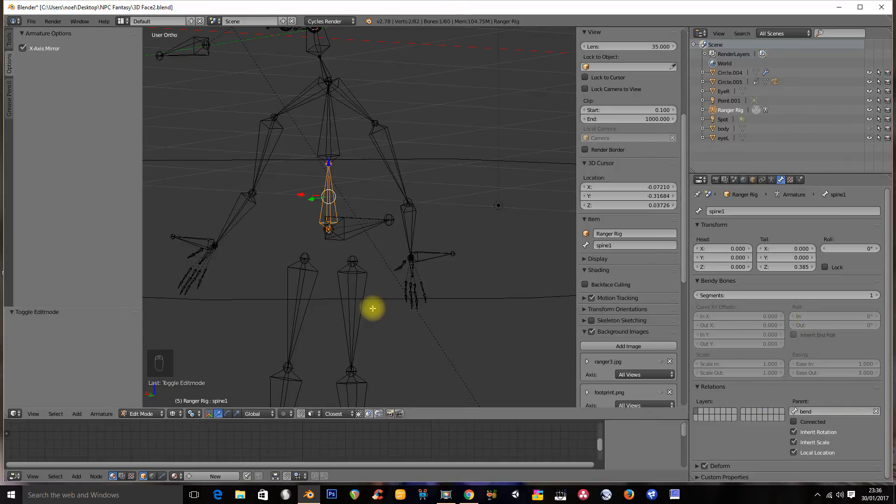
Set the bend bone's parent to master
shift+middle_drag(366, 288, 377, 188)
ctrl+middle_drag(360, 224, 391, 255)
right_click(369, 152)
middle_drag(380, 290, 394, 293)
click(795, 411)
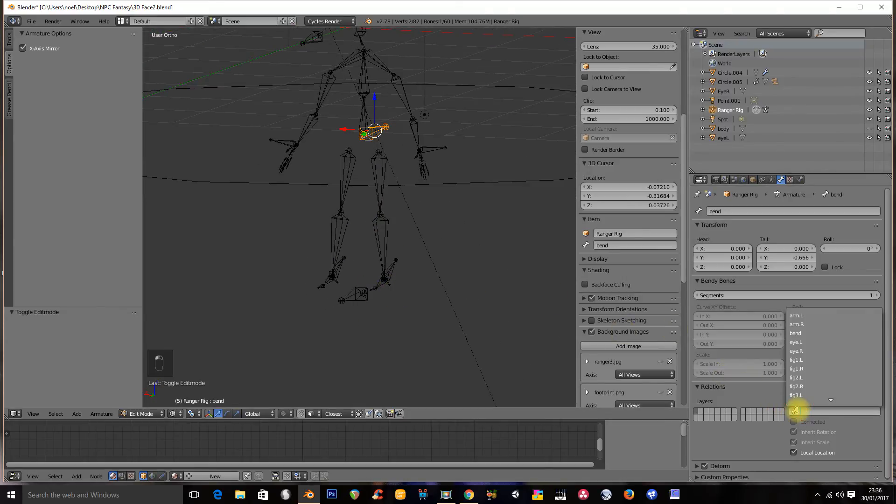
click(804, 315)
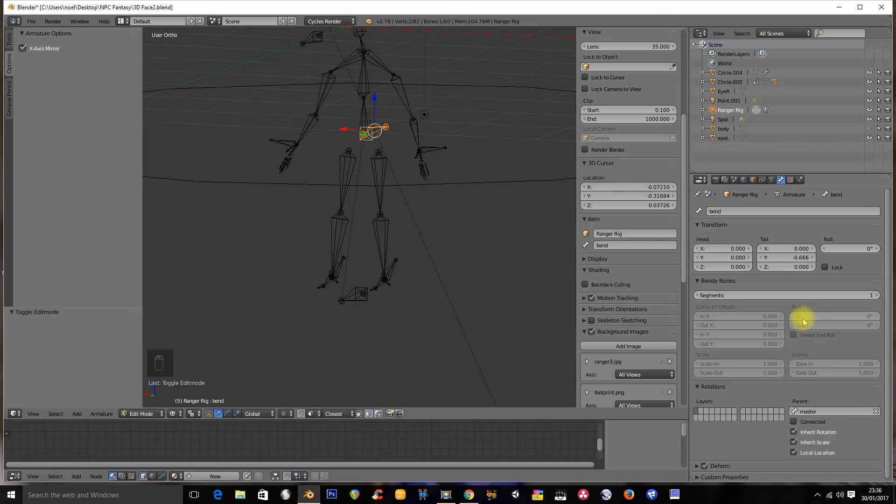
Switch the rig to Pose Mode and make a trial move of the master bone between the feet
click(138, 413)
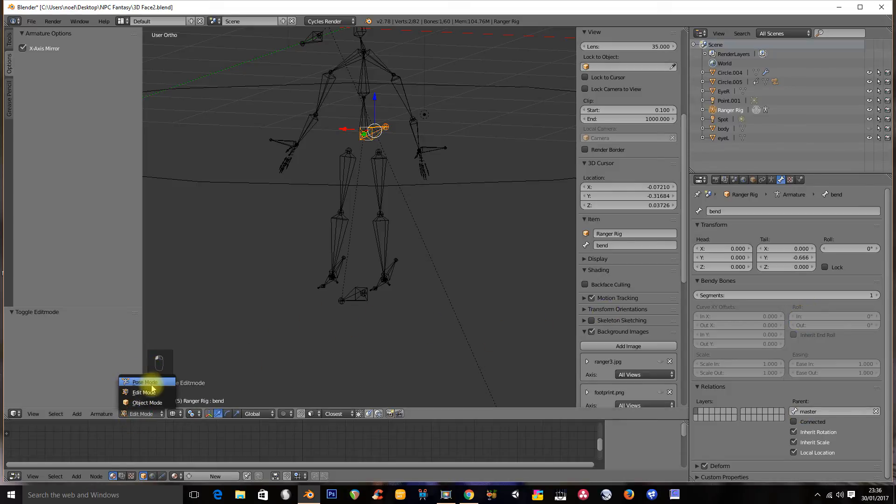
click(146, 384)
right_click(351, 301)
key(g)
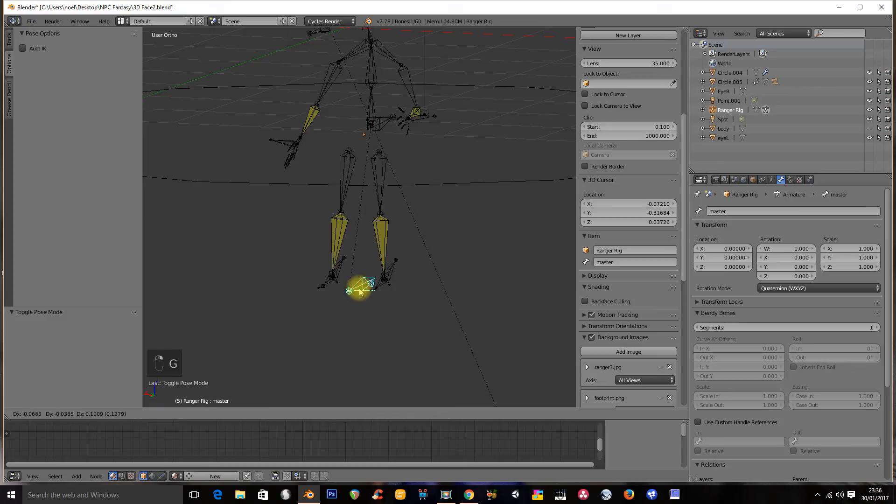
right_click(353, 280)
Make a trial move of the bend bone at the hips to check which bones follow it
shift+middle_drag(362, 235, 361, 289)
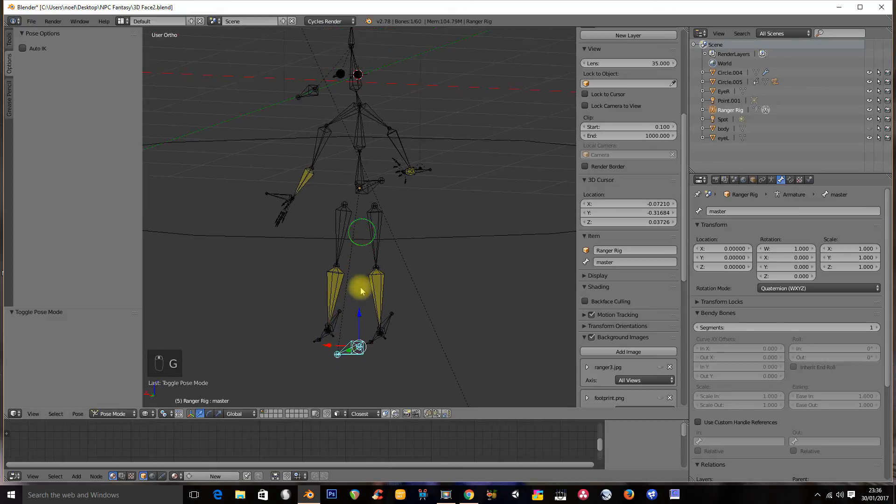
scroll(370, 256, up, 2)
middle_drag(400, 164, 404, 138)
scroll(404, 142, down, 2)
middle_drag(397, 172, 384, 171)
right_click(391, 142)
right_click(372, 147)
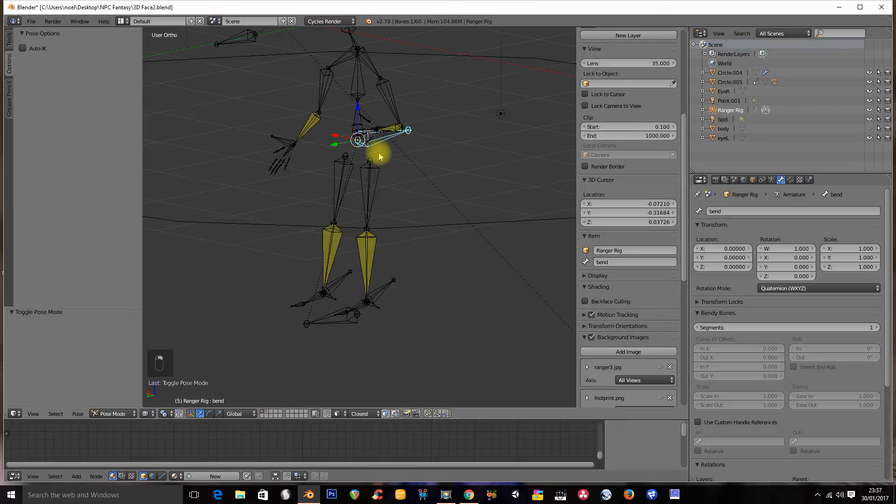
key(g)
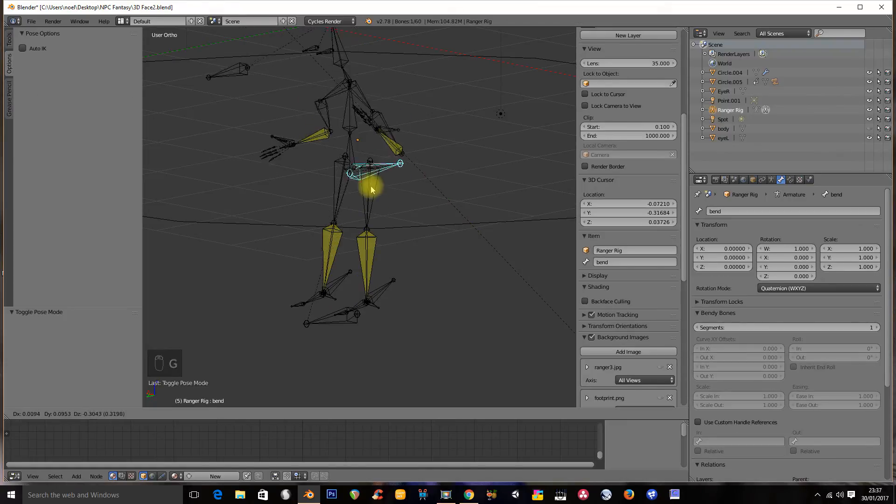
click(363, 143)
Return to Edit Mode and set the leg.R bone's parent to bend
scroll(368, 154, up, 5)
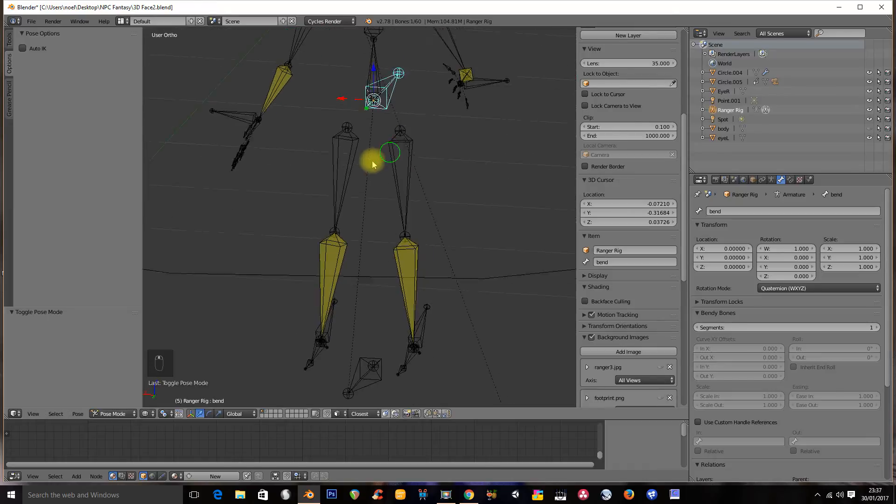
right_click(344, 175)
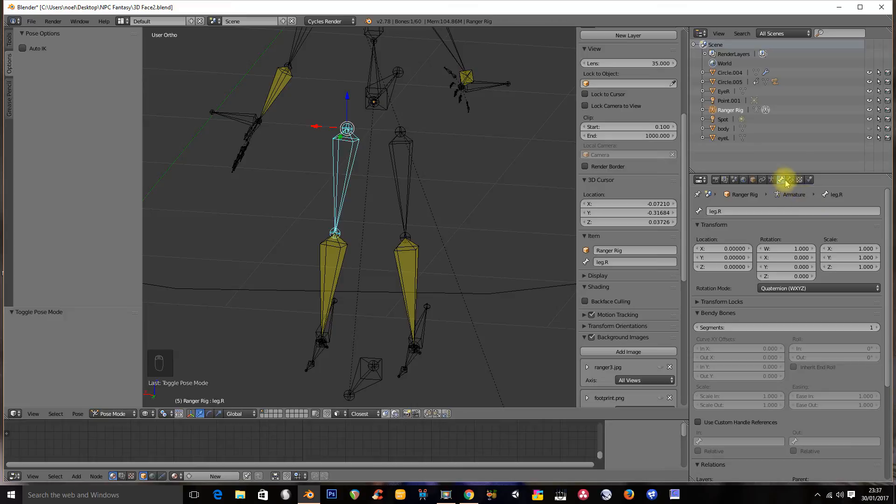
click(114, 414)
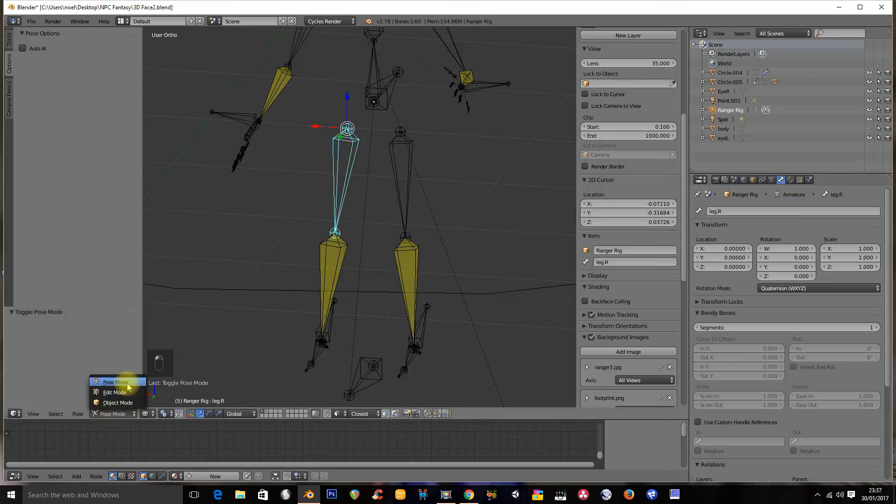
click(123, 392)
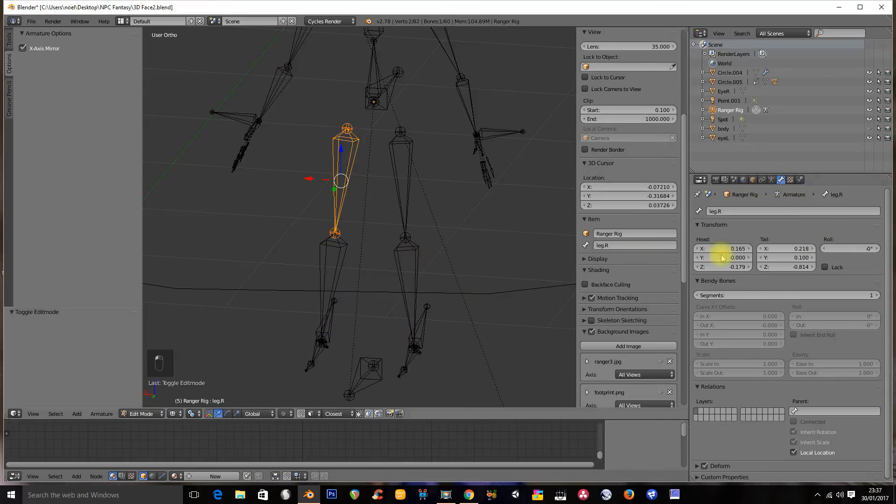
click(812, 412)
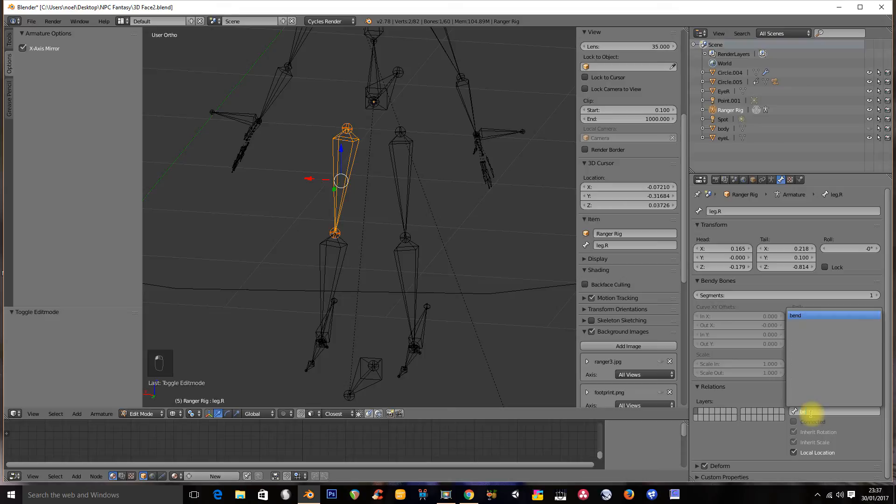
click(805, 317)
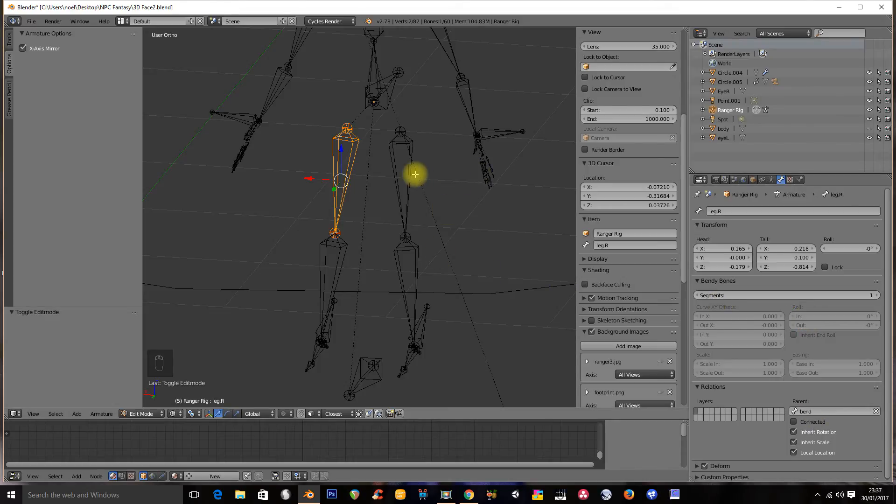
Set the leg.L bone's parent to bend
right_click(407, 190)
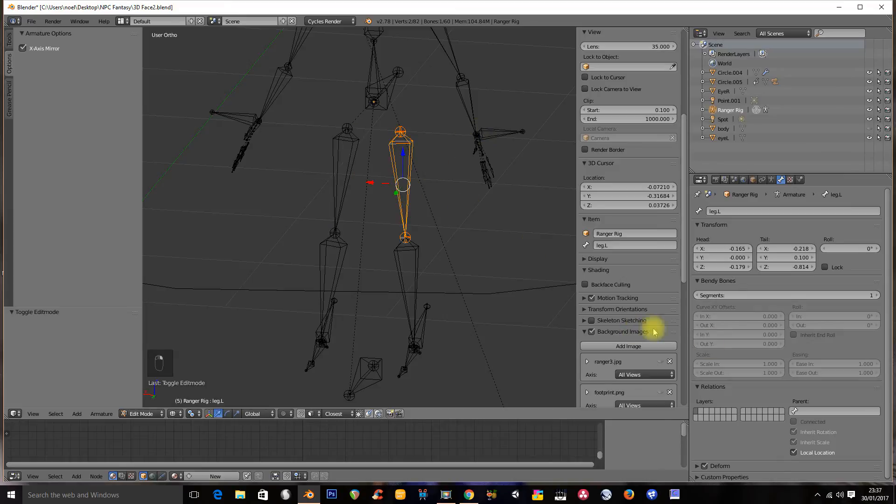
click(810, 412)
text(be)
click(797, 317)
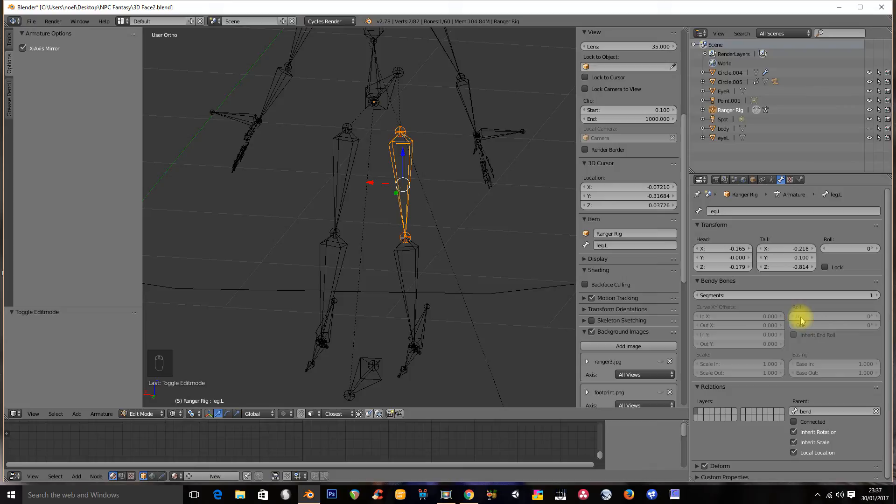
Switch the rig to Pose Mode and make a trial move of the bend bone in the right side view
scroll(487, 204, down, 3)
middle_drag(427, 242, 345, 280)
click(138, 414)
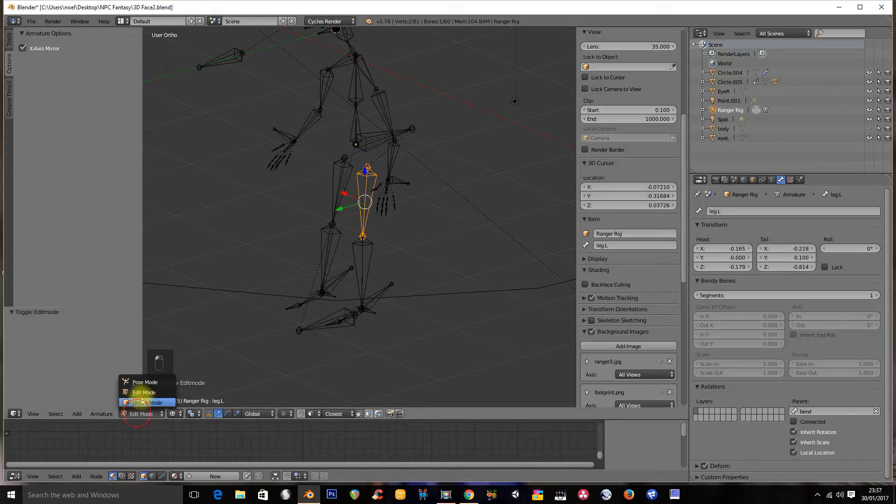
click(146, 387)
middle_drag(381, 135, 414, 150)
key(KP_3)
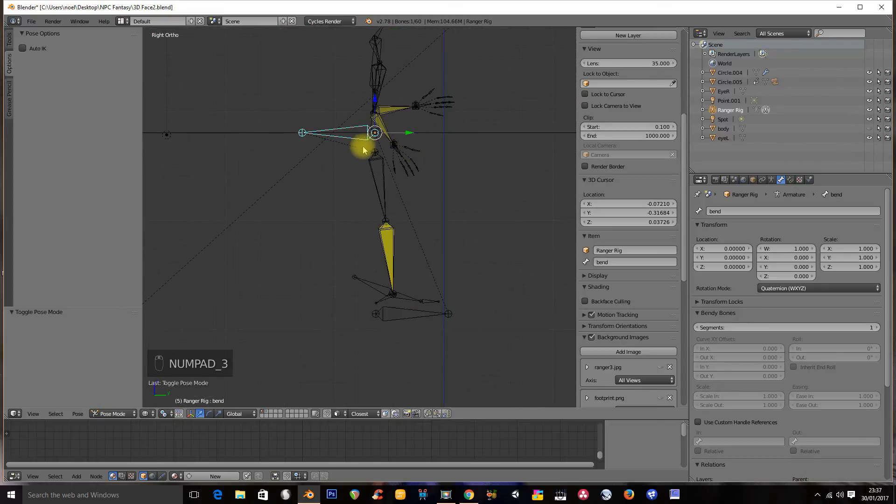
key(g)
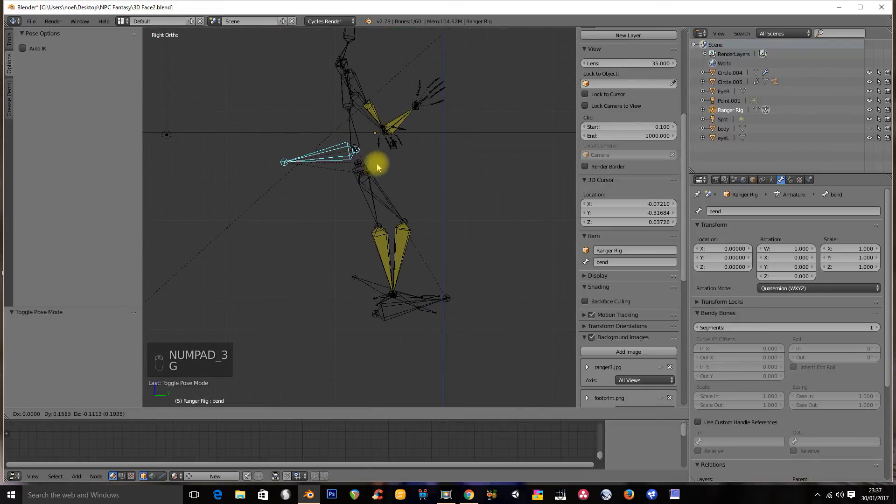
right_click(412, 174)
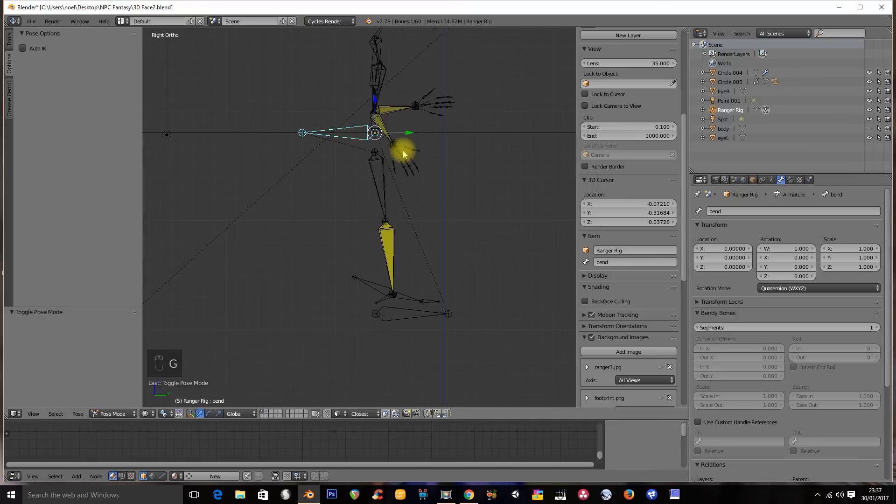
Make a trial move of the bend bone in the back view to test how the legs and spine follow
key(ctrl+KP_1)
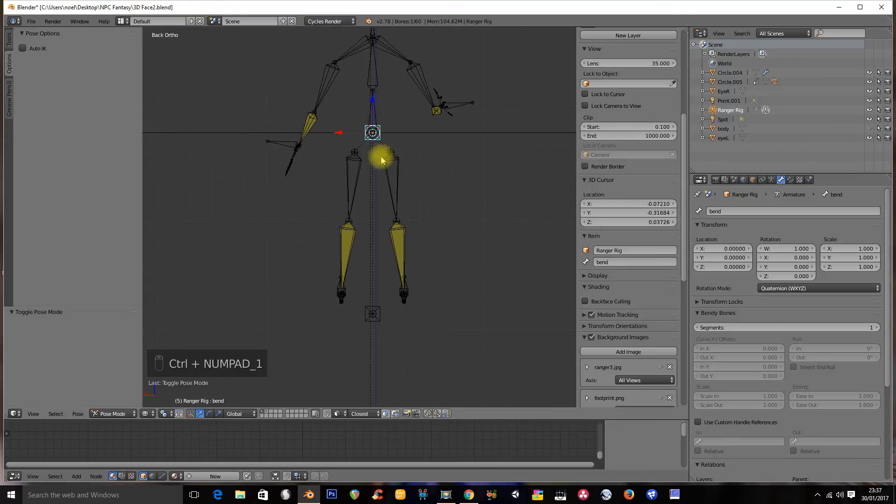
key(g)
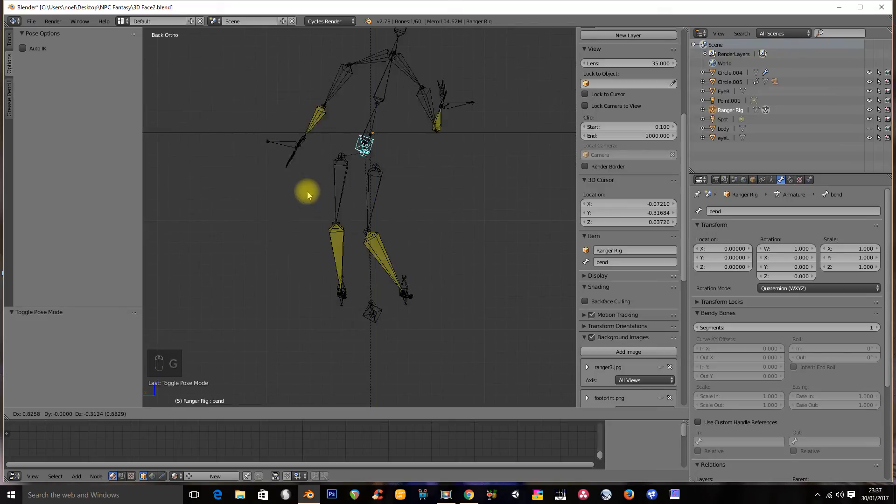
right_click(327, 178)
shift+middle_drag(355, 171, 341, 202)
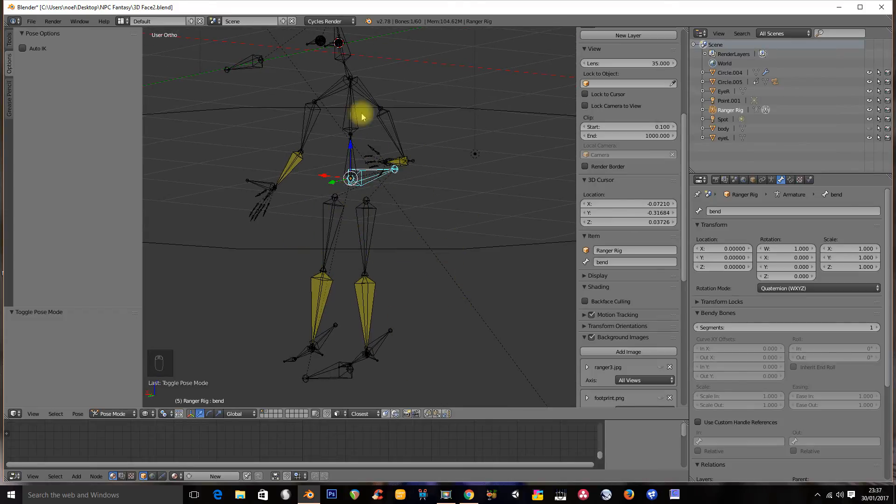
middle_drag(404, 207, 381, 196)
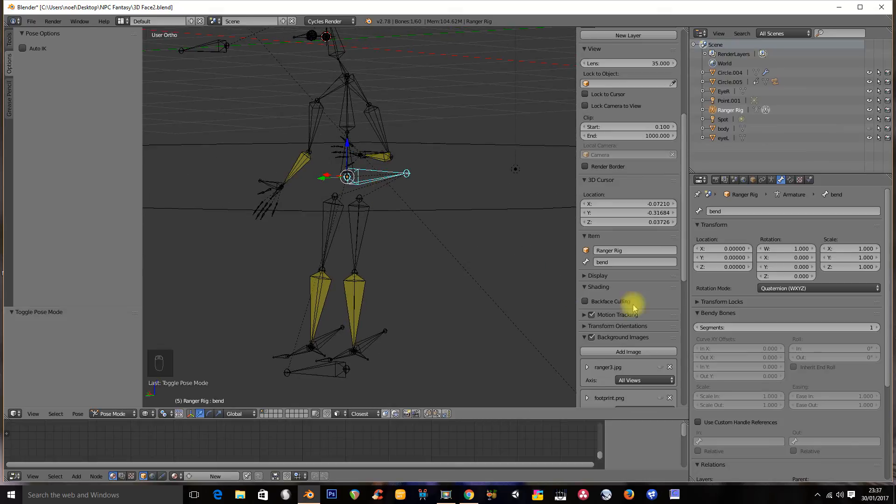
Check the bend bone's constraints, then examine the parent settings of spine1 and bend in Edit Mode
click(792, 182)
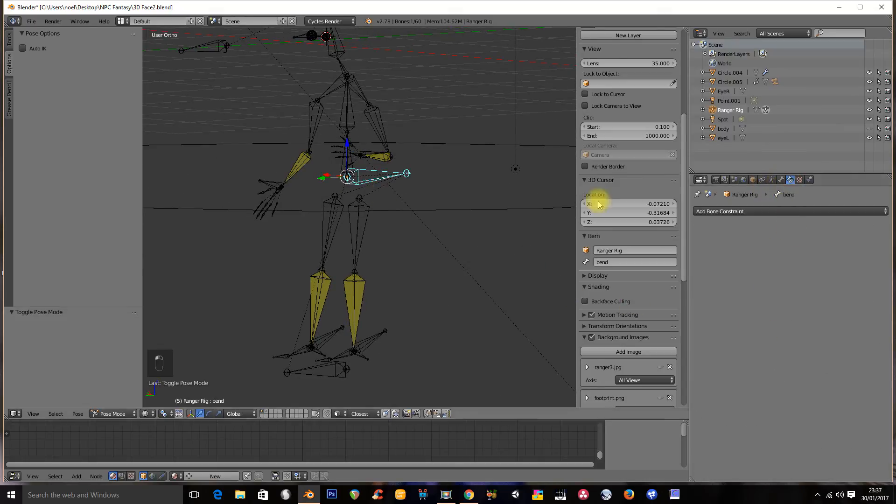
middle_drag(394, 184, 370, 198)
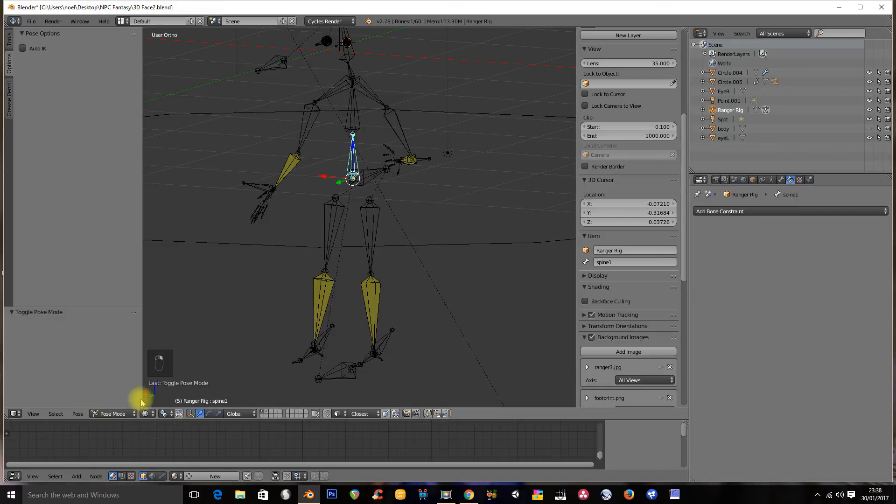
click(780, 180)
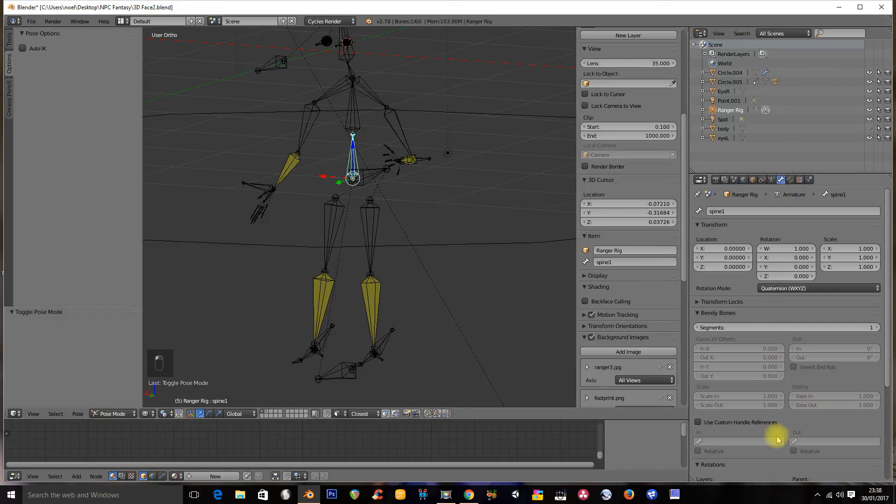
click(125, 412)
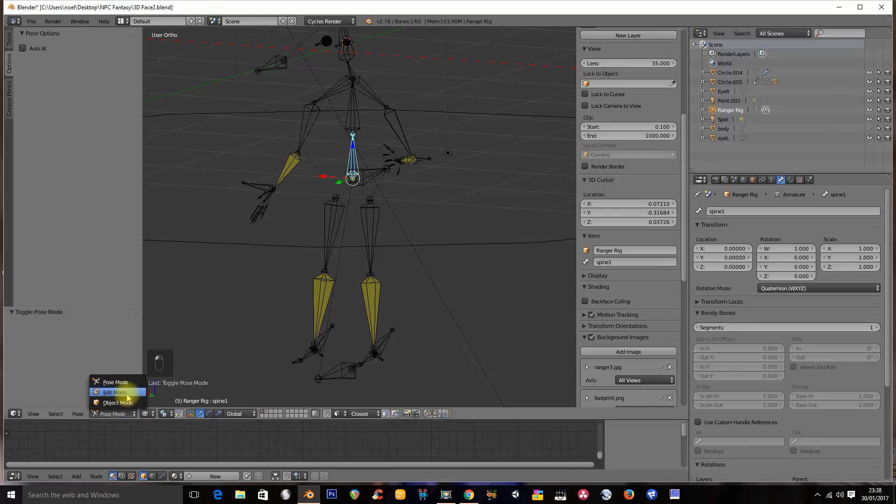
click(119, 391)
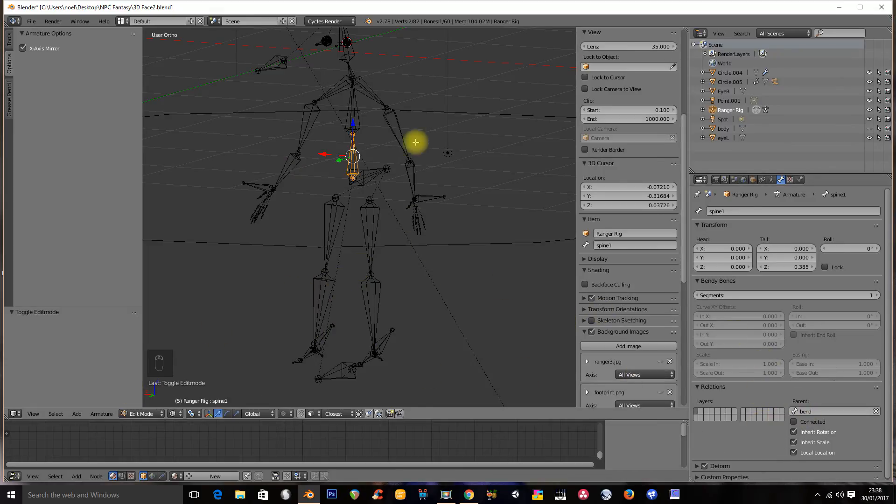
right_click(379, 174)
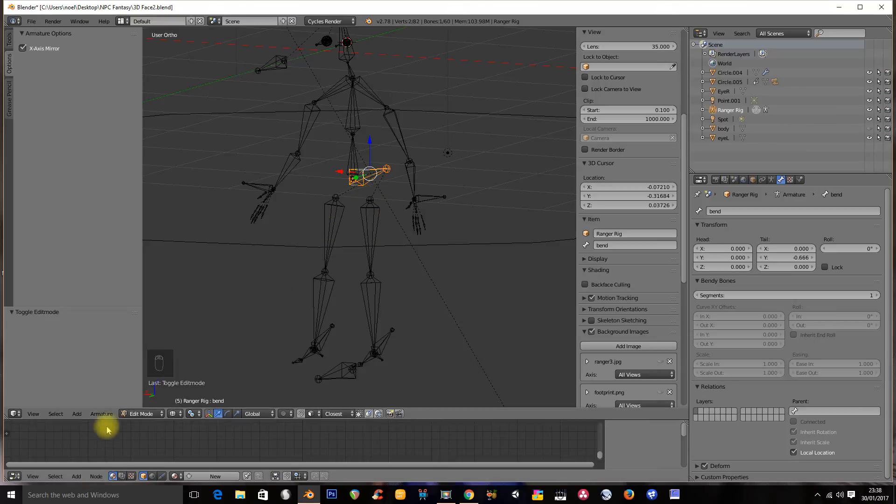
Return to Pose Mode and test the bend bone with a free move and a front-view move along global Z
click(140, 414)
click(154, 378)
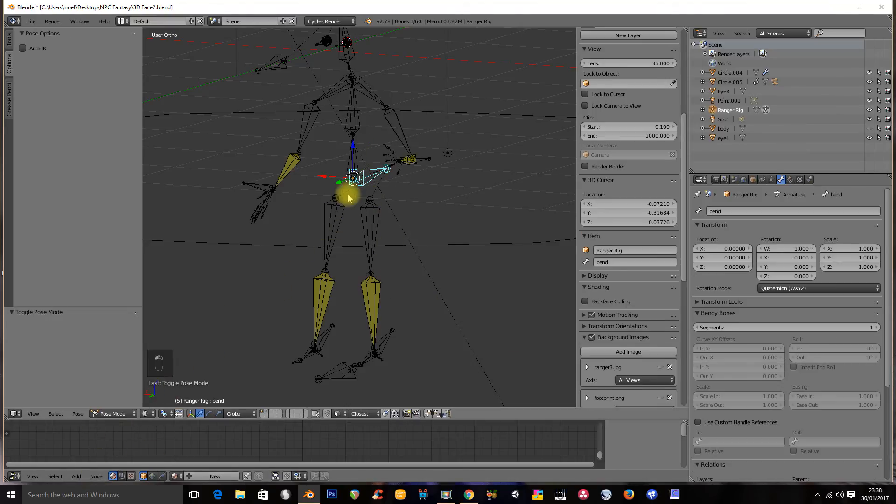
key(g)
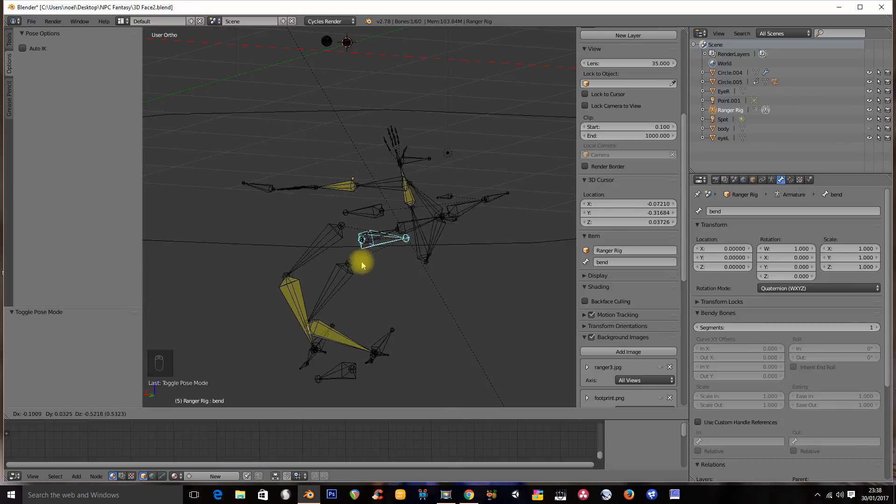
right_click(363, 232)
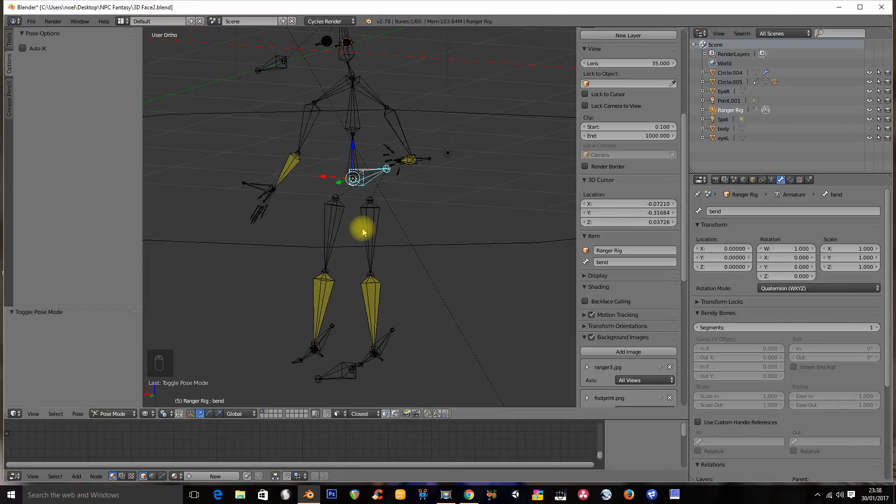
key(KP_1)
key(g)
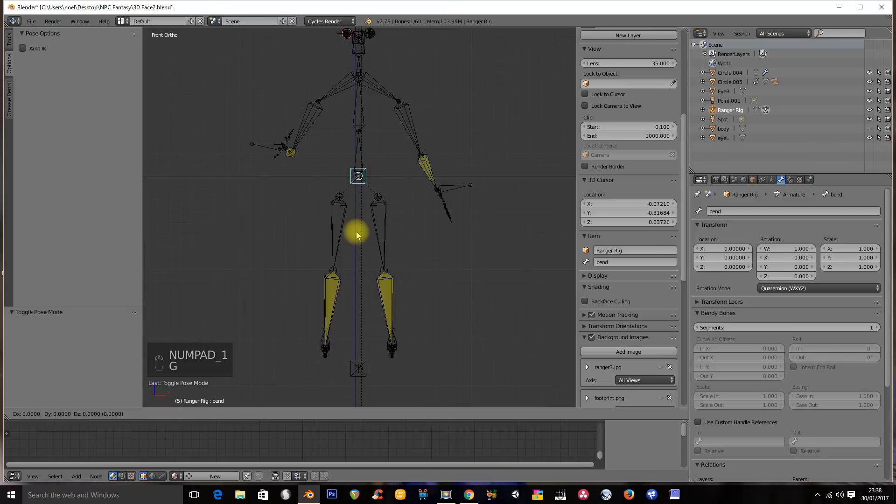
key(z)
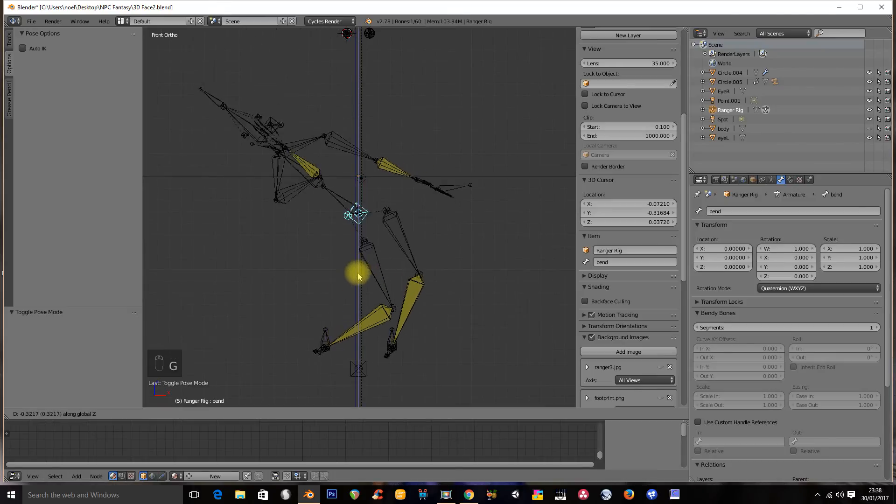
right_click(360, 320)
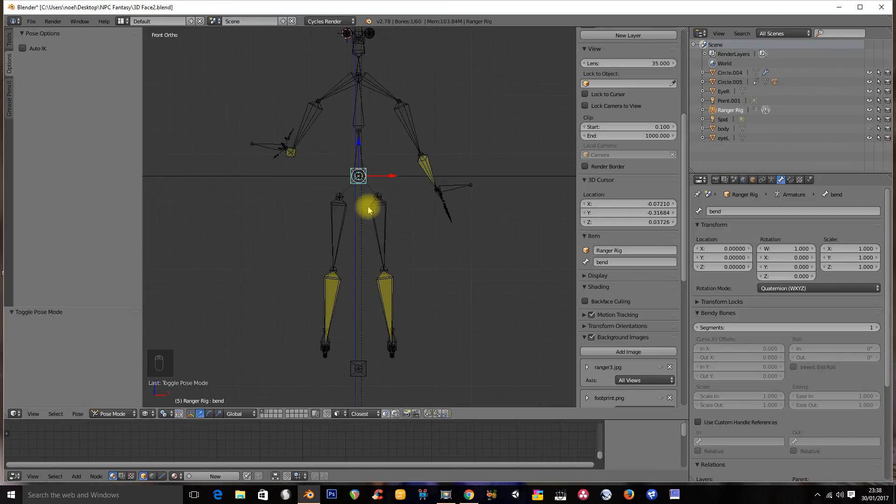
Return to Edit Mode and check the parent settings of the leg.L and leg.R bones
drag(685, 143, 685, 58)
click(119, 414)
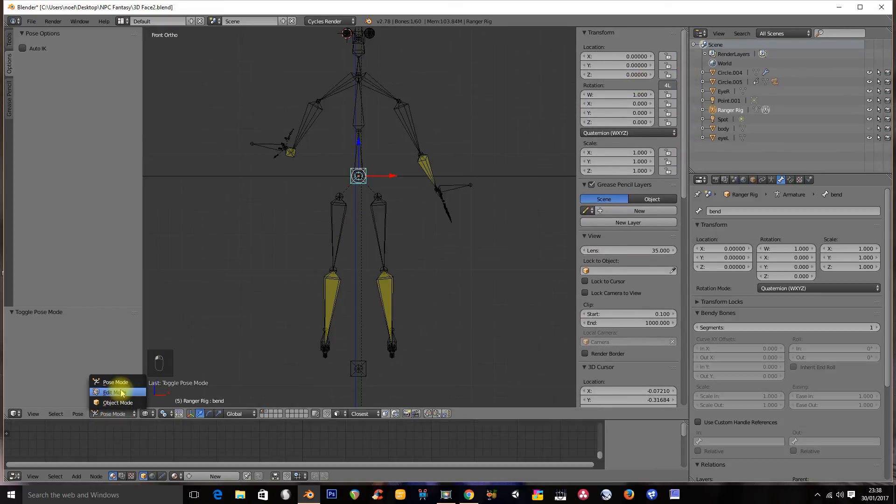
click(112, 390)
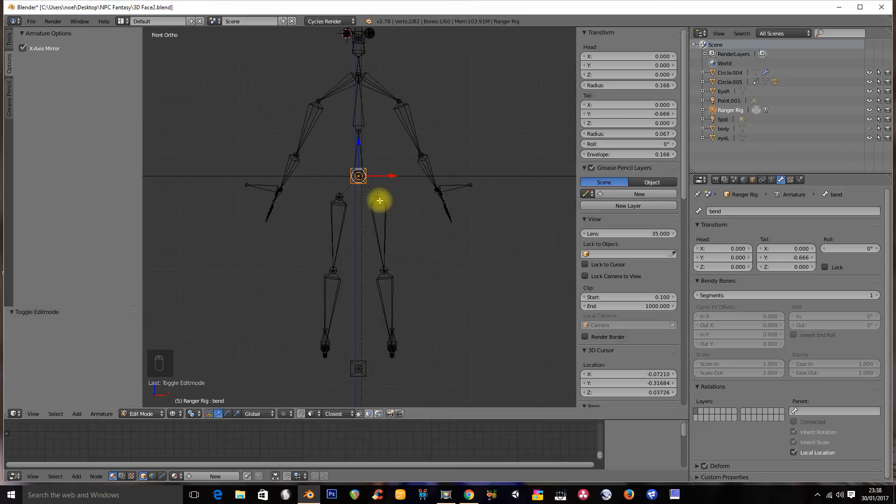
right_click(362, 159)
right_click(336, 236)
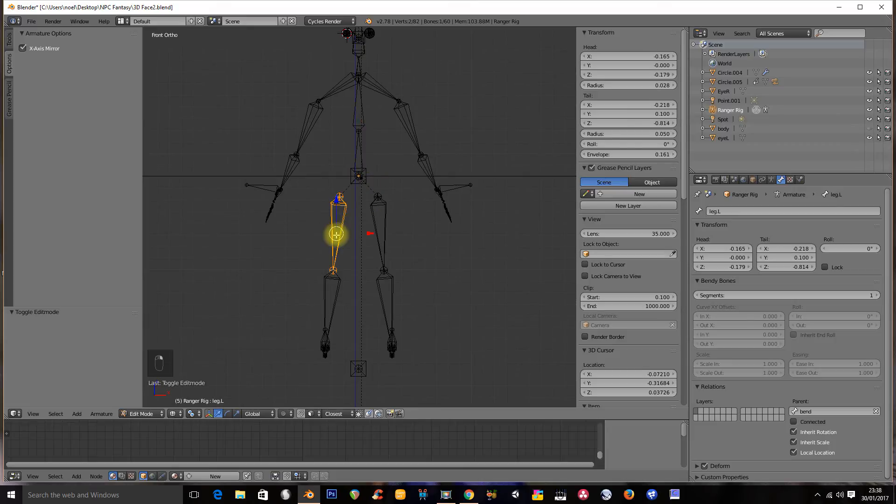
right_click(373, 227)
shift+middle_drag(368, 206, 347, 218)
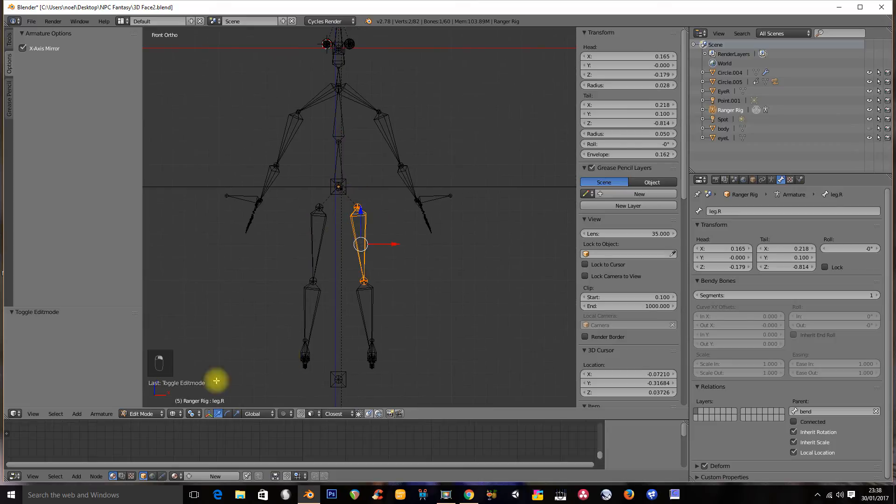
Switch the rig to Pose Mode and raise the handik.R bone
click(149, 414)
click(153, 376)
shift+middle_drag(330, 242, 336, 209)
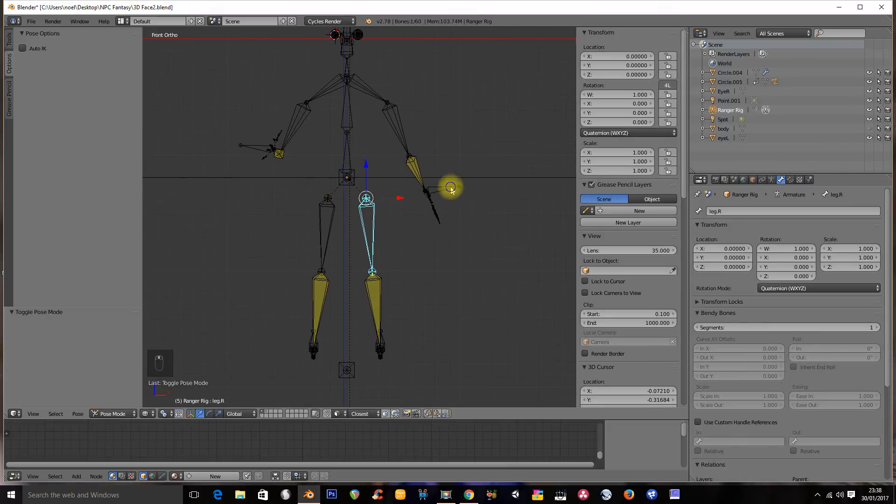
key(g)
click(447, 143)
Lower the handIK.L bone by about 0.25 and the handik.R bone by about 0.19 along Z
right_click(257, 148)
key(g)
click(260, 178)
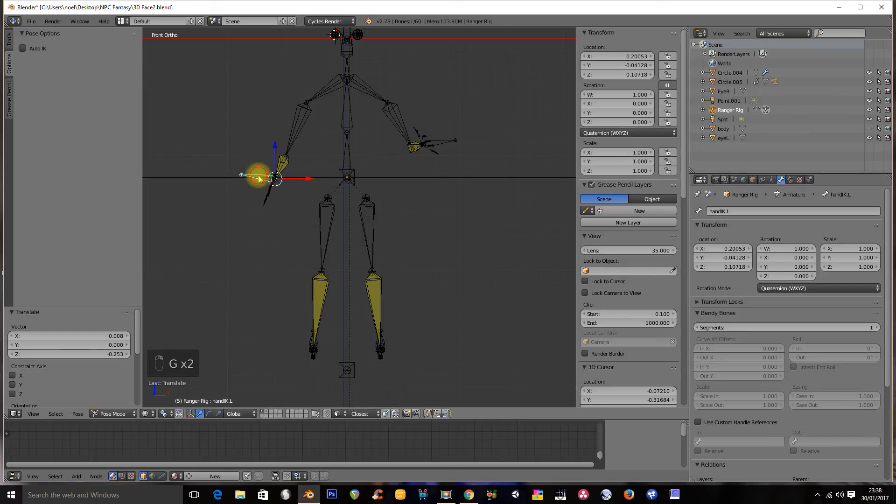
right_click(448, 136)
key(g)
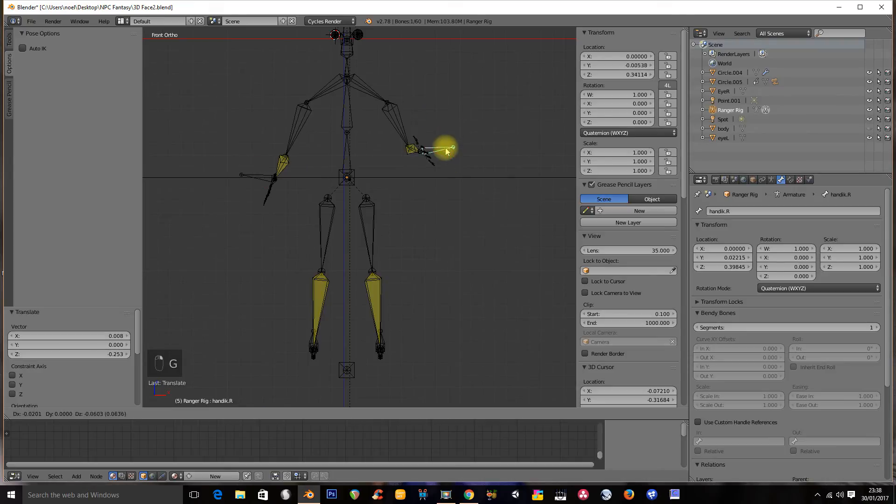
click(447, 161)
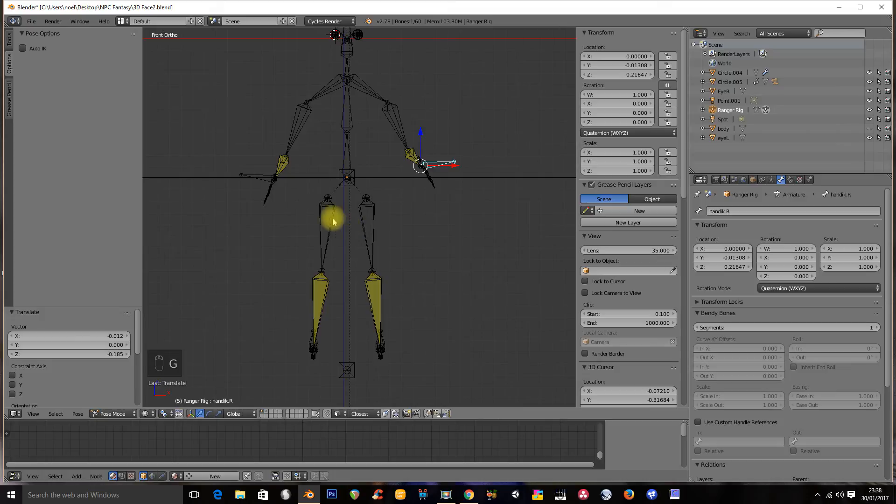
Make a trial move of the bend bone in the left side view to check how the limbs react
right_click(355, 183)
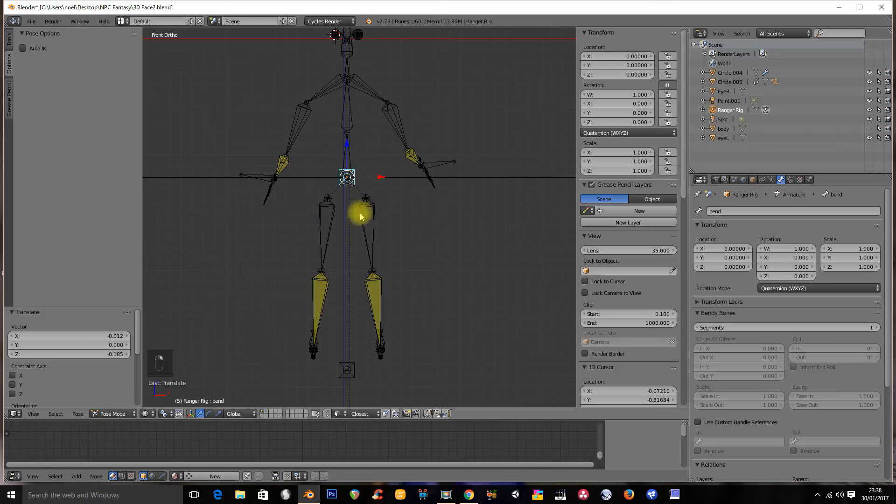
right_click(327, 218)
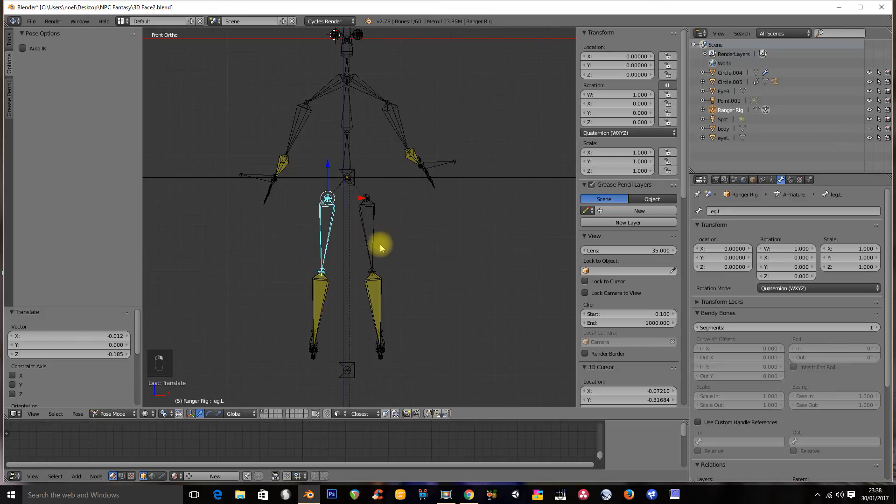
middle_drag(380, 233, 339, 199)
right_click(327, 184)
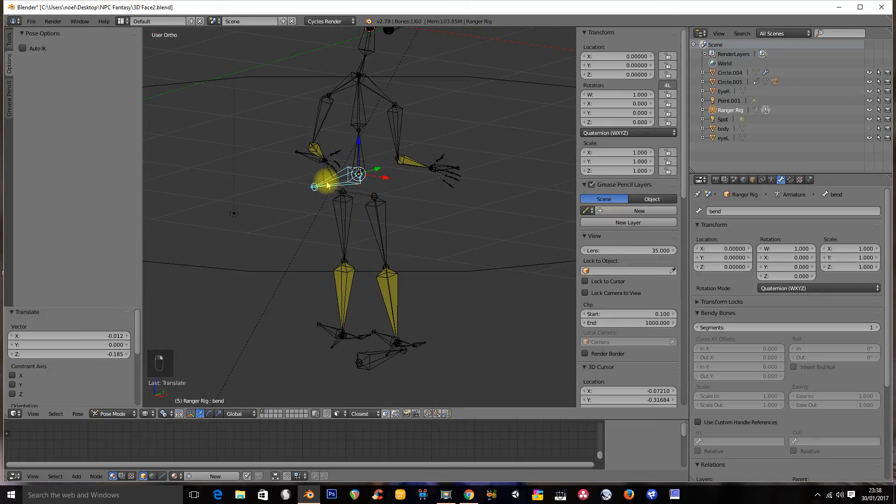
key(ctrl+KP_3)
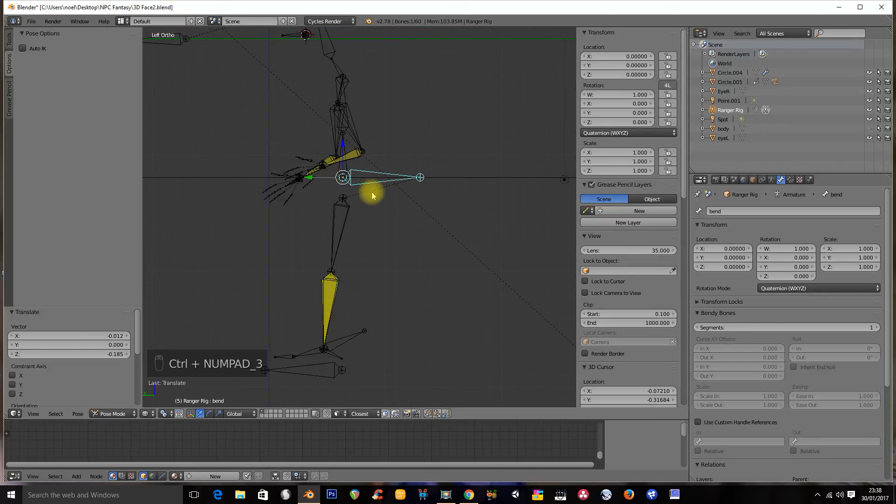
key(g)
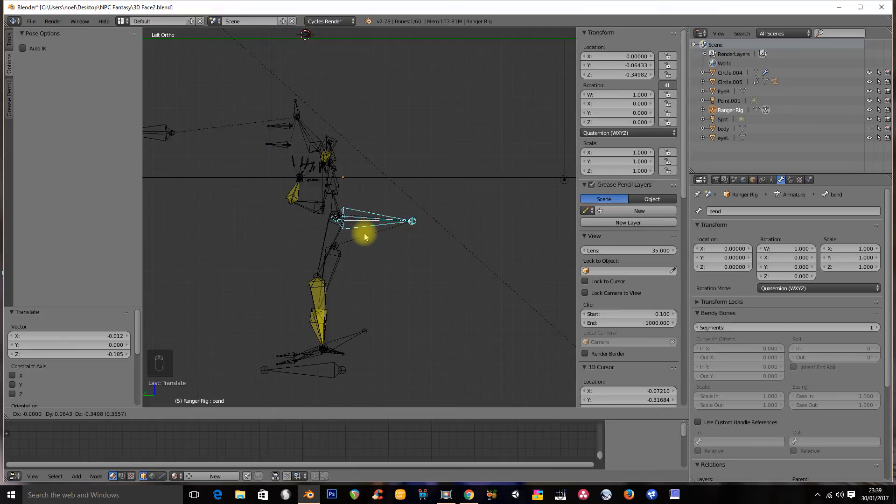
right_click(375, 178)
In Edit Mode, set the bend bone as the parent of the handik.R and handIK.L bones
key(KP_1)
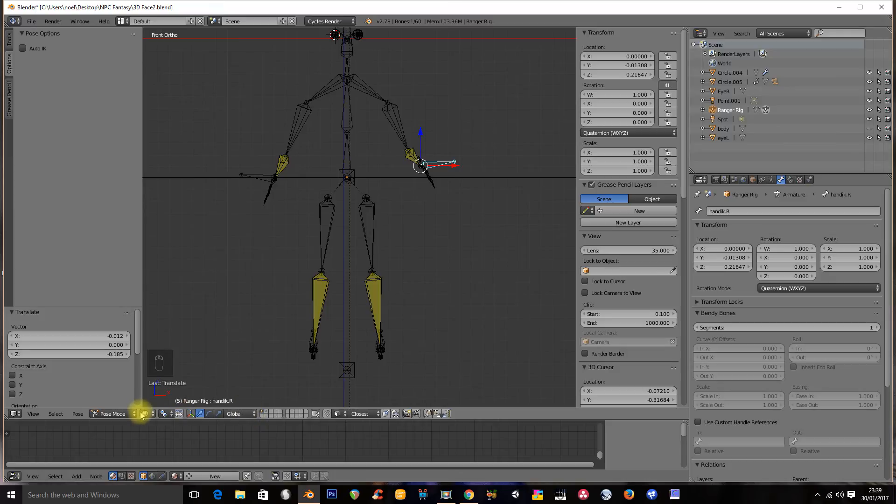
click(110, 414)
click(122, 392)
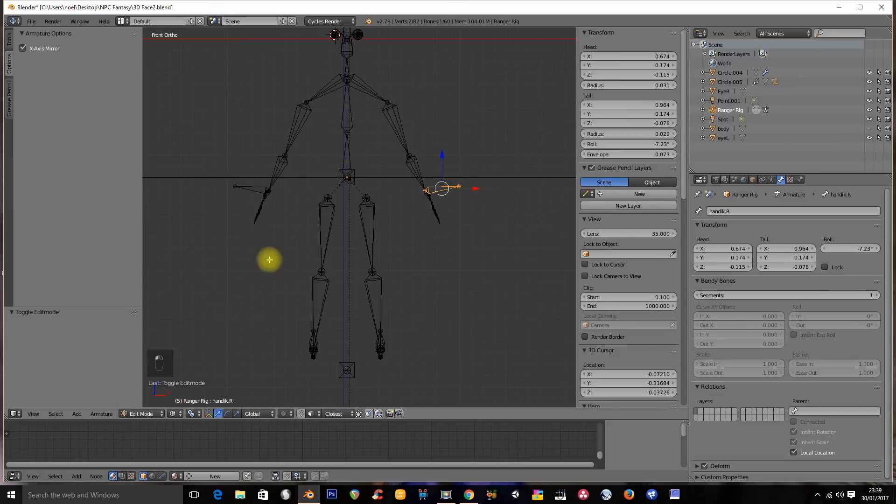
click(800, 410)
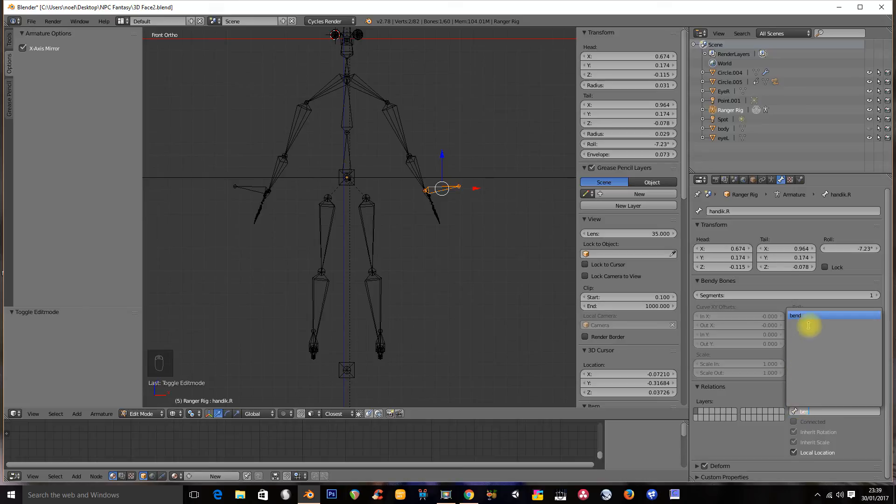
click(809, 317)
right_click(252, 196)
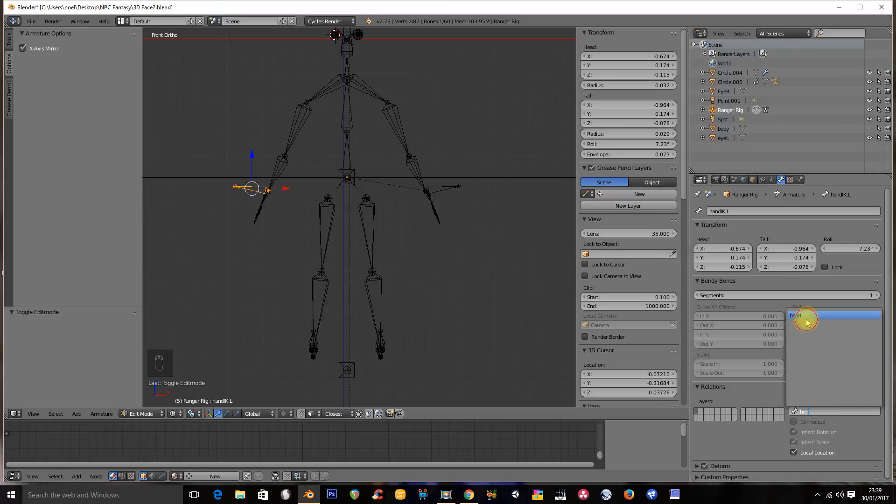
click(806, 318)
Return the rig to Pose Mode and make trial moves of the bend bone in the front and right side views
click(147, 414)
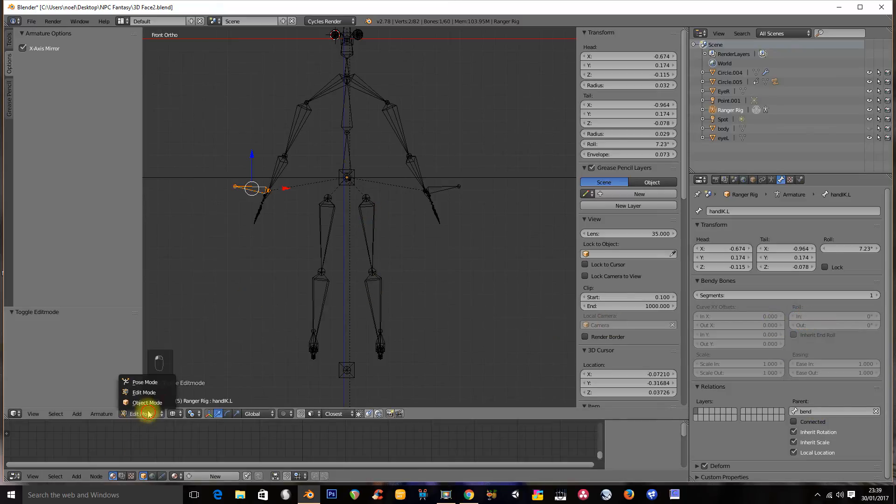
click(147, 383)
right_click(340, 185)
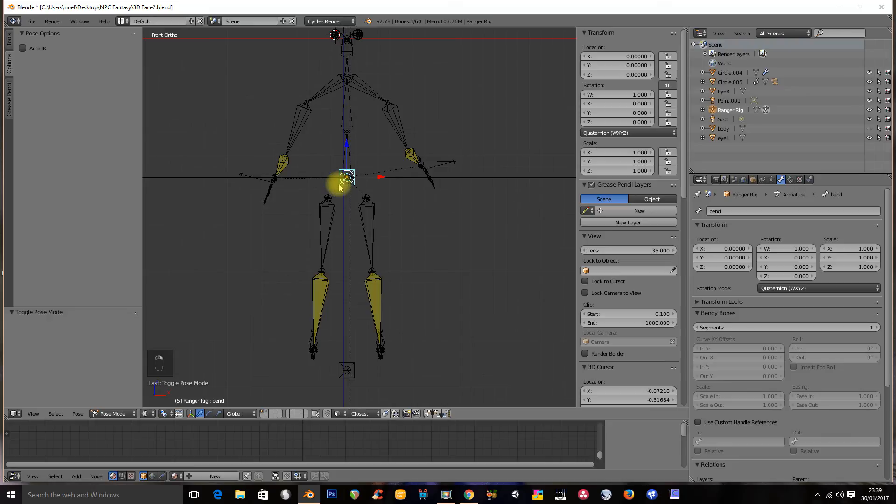
key(g)
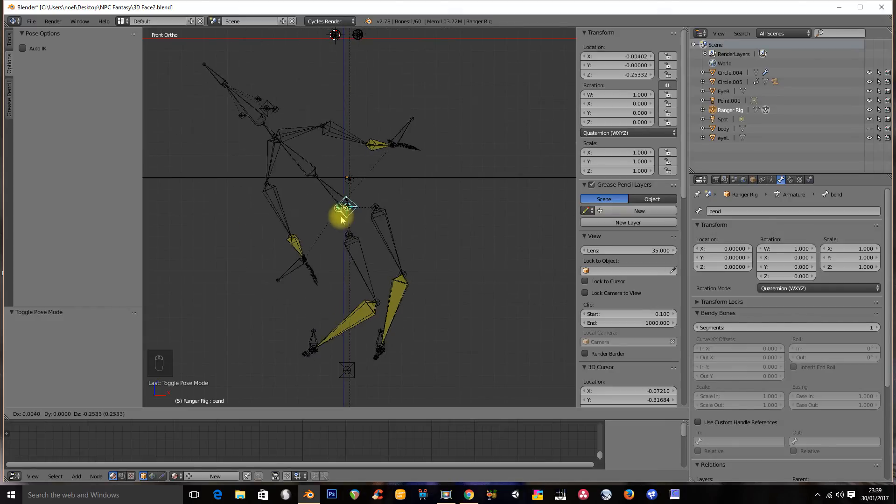
right_click(317, 187)
key(KP_3)
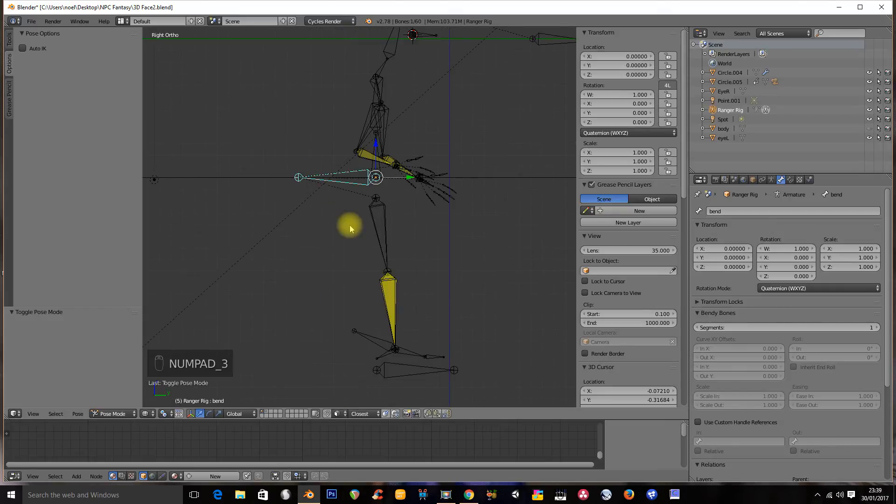
key(g)
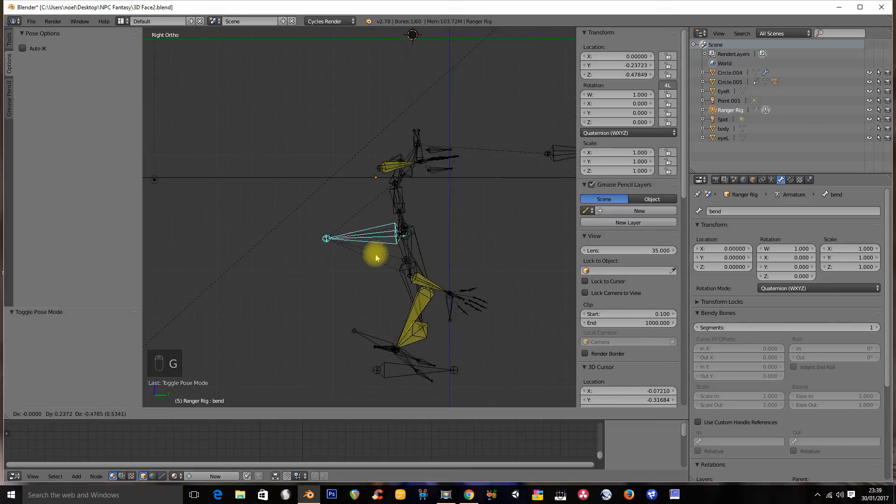
right_click(373, 223)
Make a trial move of the footik.L bone in the right side view to check how the leg reacts
middle_drag(386, 176, 301, 248)
key(ctrl+KP_1)
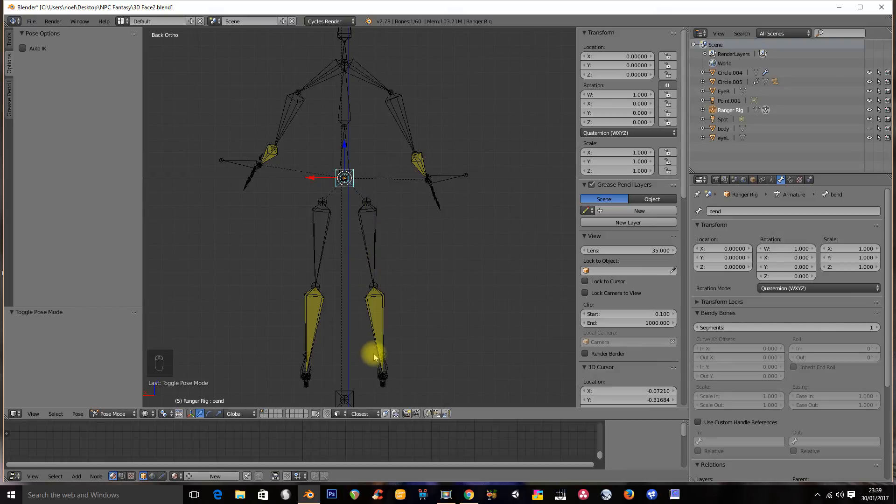
key(KP_3)
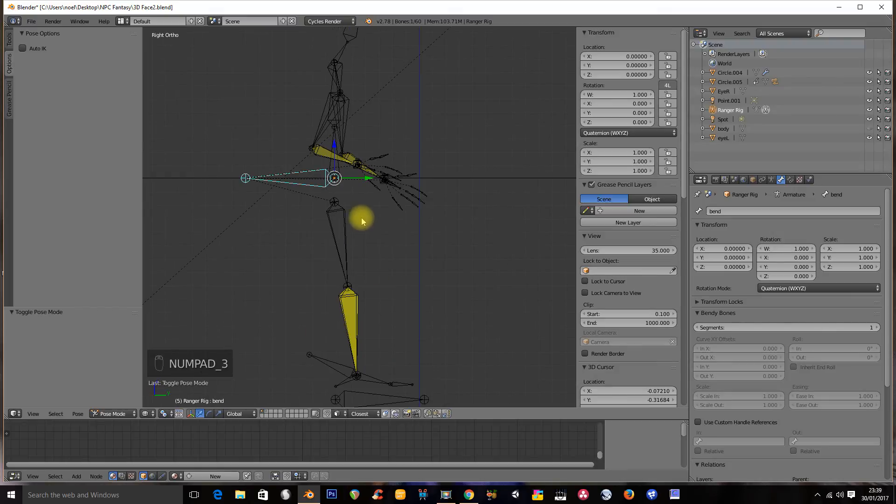
right_click(339, 367)
key(g)
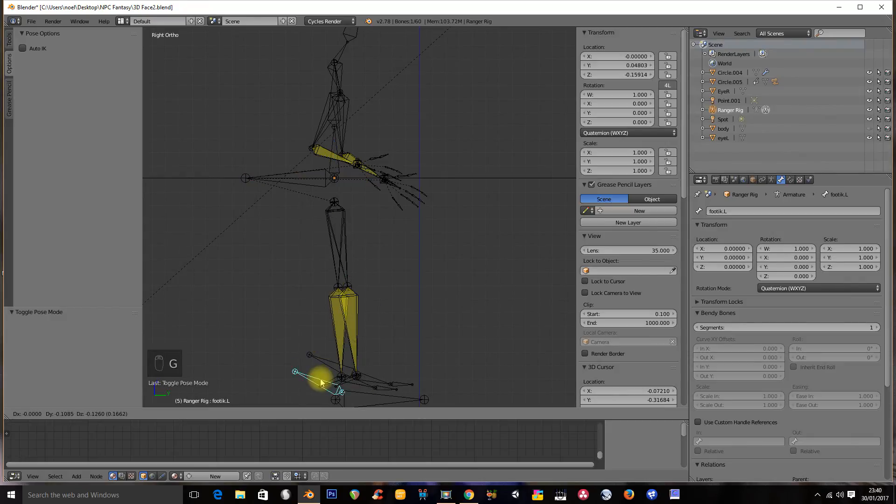
right_click(340, 310)
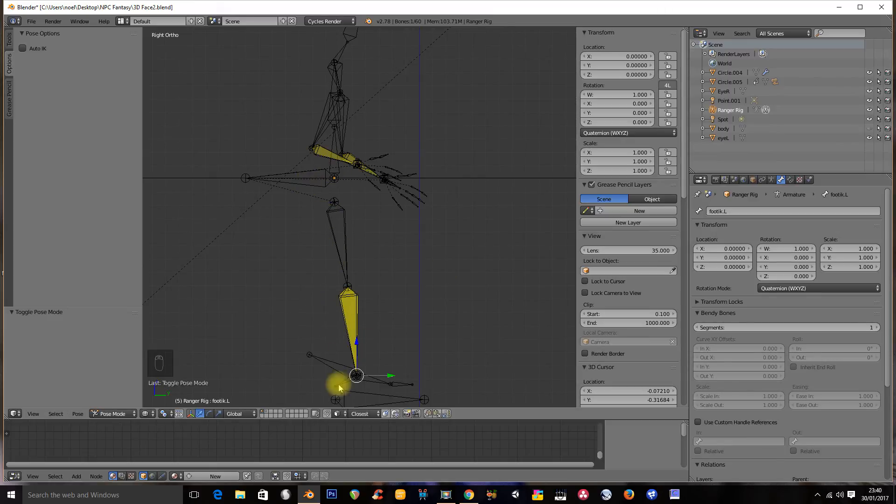
Select the eye.R bone in the head and add a Track To bone constraint to it
shift+middle_drag(340, 396, 342, 282)
scroll(343, 262, down, 1)
shift+middle_drag(343, 236, 326, 329)
middle_drag(357, 265, 368, 181)
key(KP_3)
key(KP_1)
scroll(365, 150, up, 3)
middle_drag(360, 117, 373, 112)
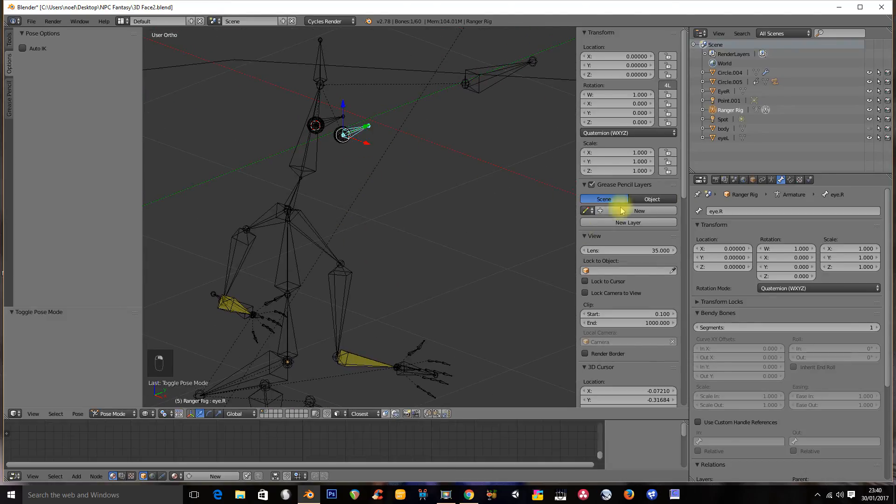
click(790, 180)
click(784, 211)
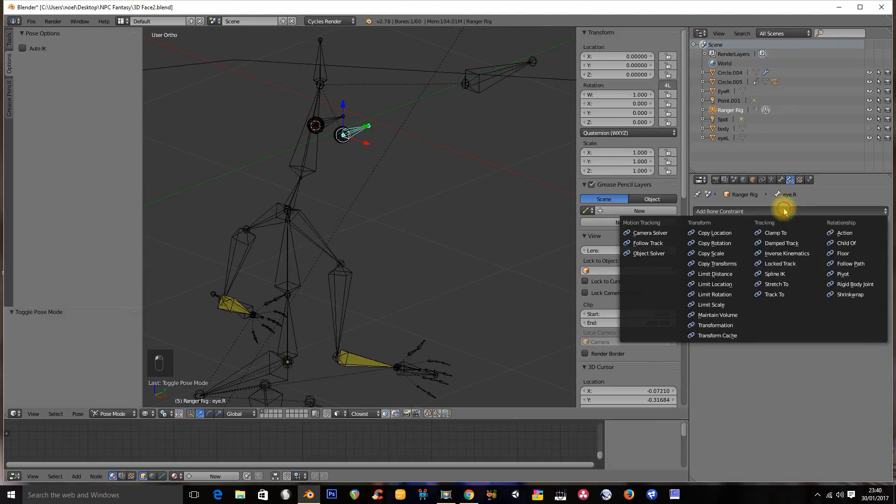
click(771, 295)
Set the eye.R Track To constraint's target to Ranger Rig and its target bone to look
click(789, 245)
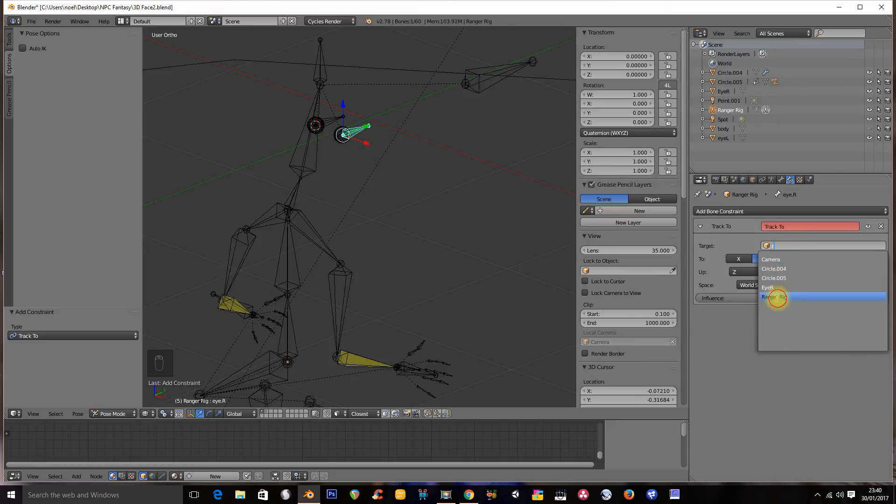
click(777, 297)
click(785, 259)
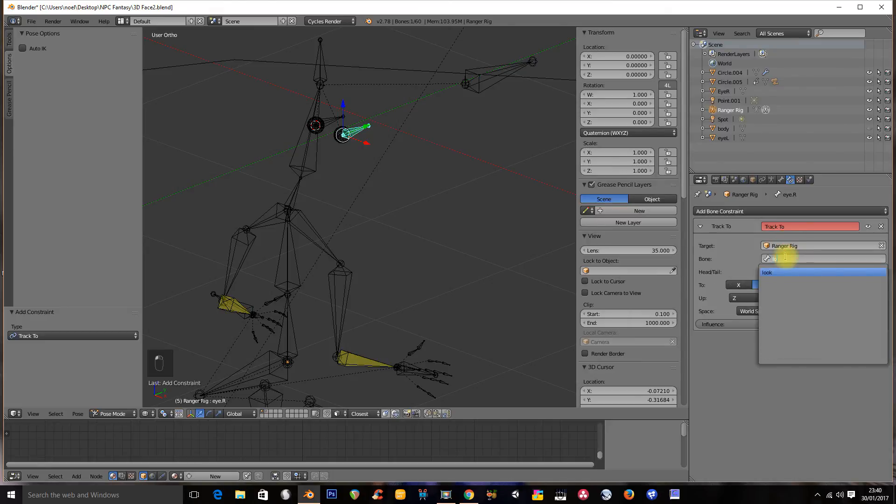
click(781, 272)
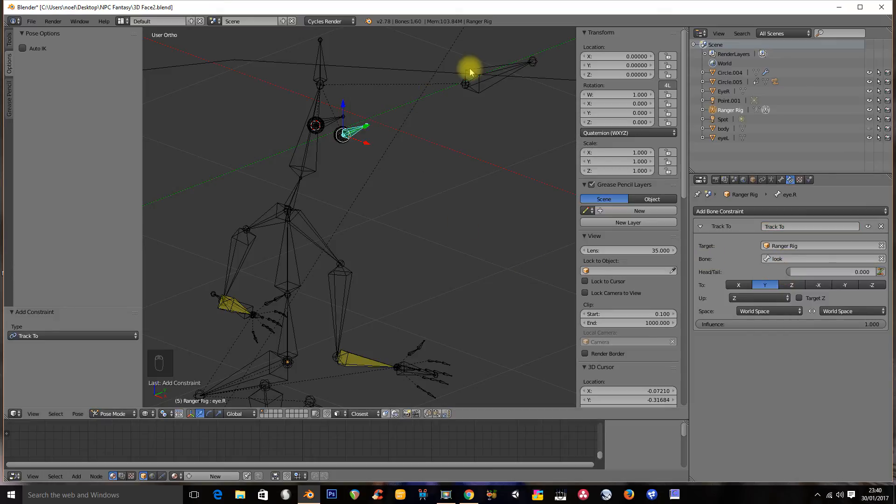
Add a Track To constraint to the eye.L bone, targeting Ranger Rig's look bone along the Y axis
right_click(342, 119)
click(840, 211)
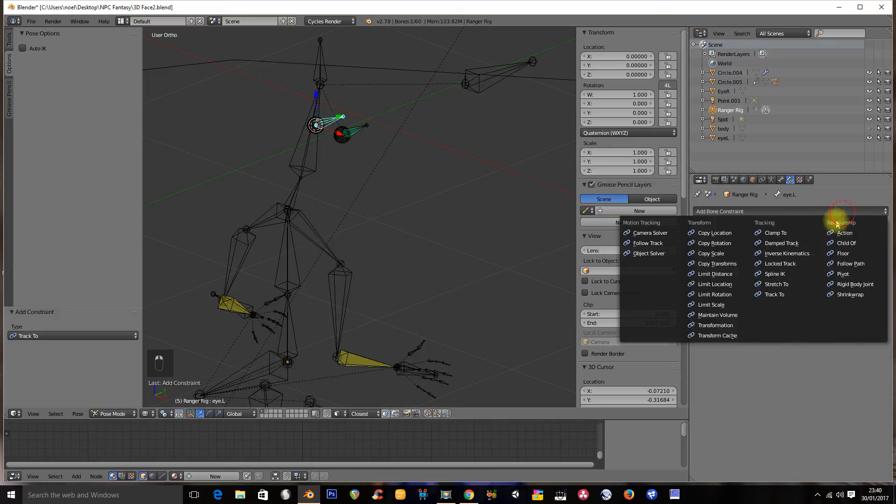
click(774, 296)
click(778, 246)
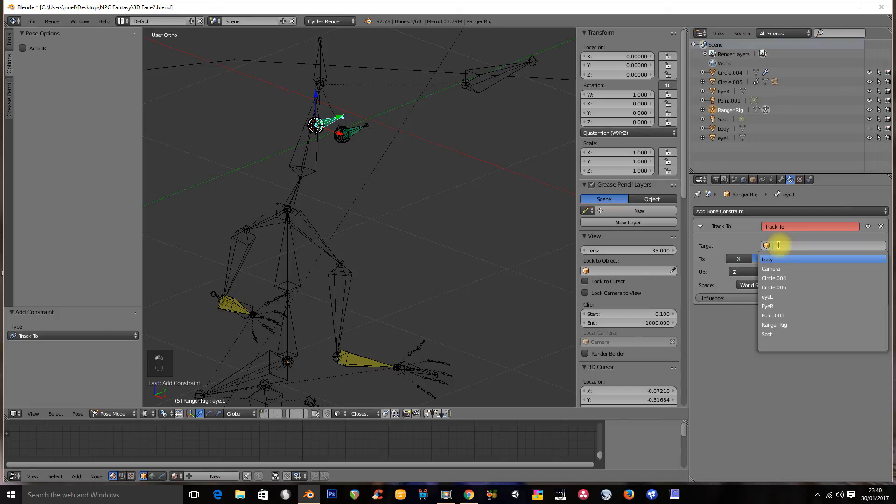
click(774, 297)
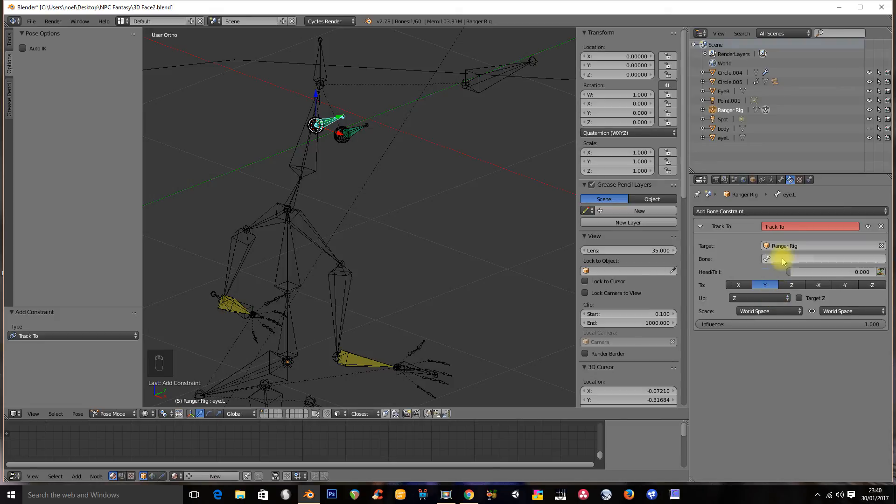
click(783, 258)
text(lo)
click(781, 273)
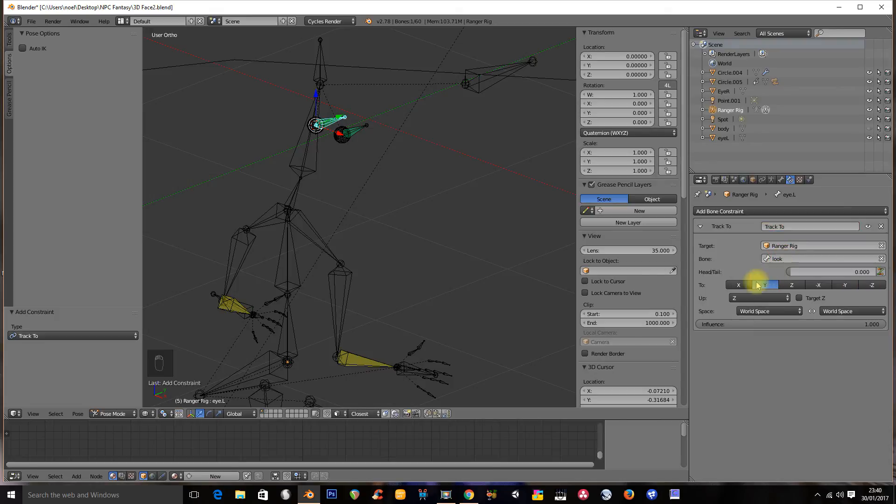
middle_drag(467, 229, 383, 229)
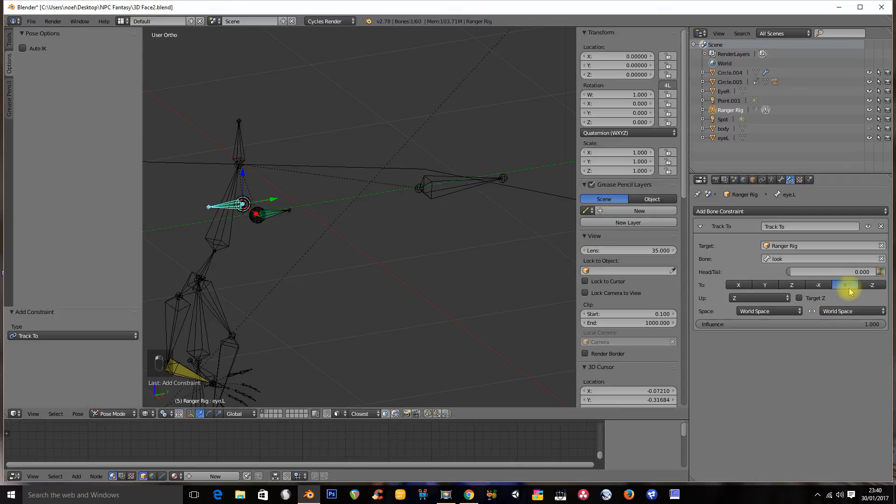
click(766, 285)
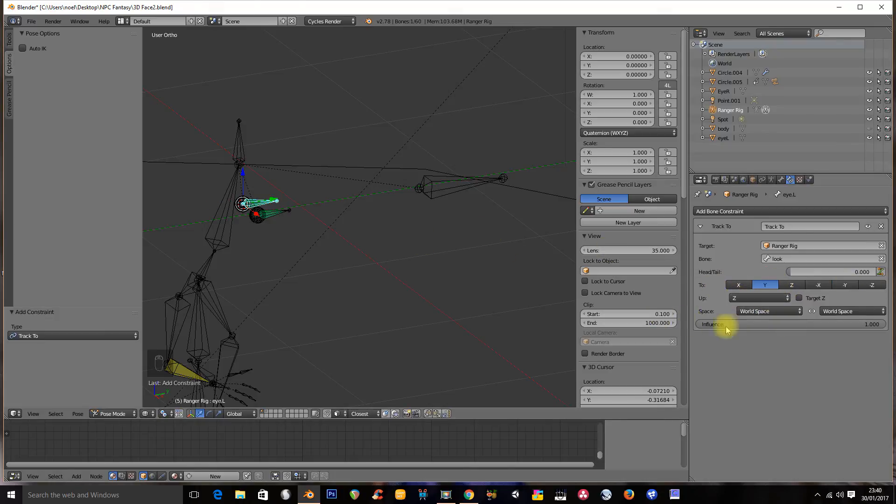
Make trial moves of the look bone from two angles to check how both eye bones track it
right_click(456, 192)
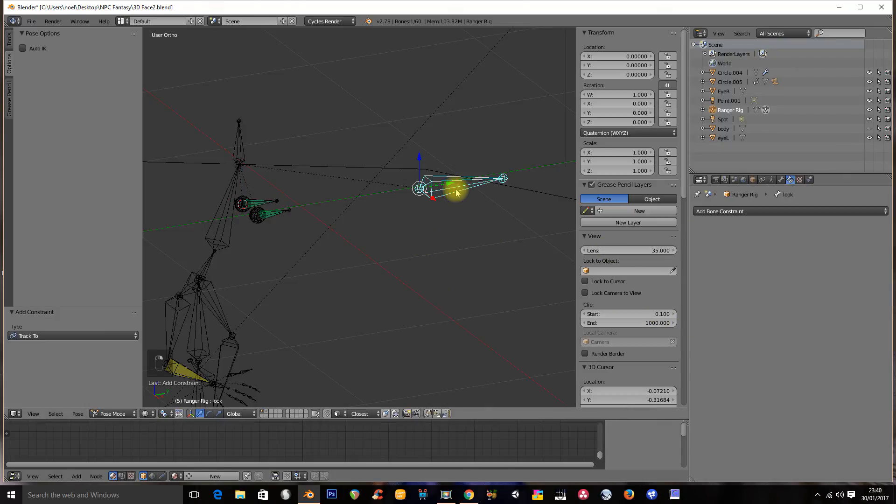
key(g)
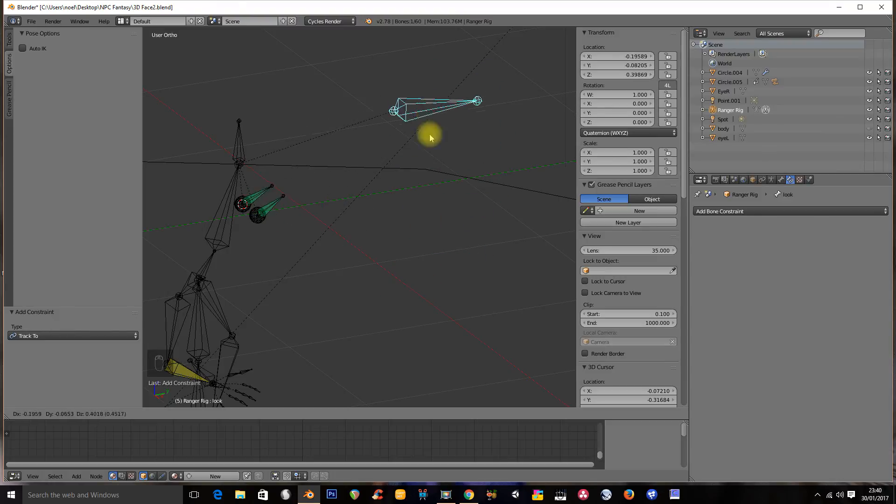
right_click(427, 189)
middle_drag(429, 188, 306, 231)
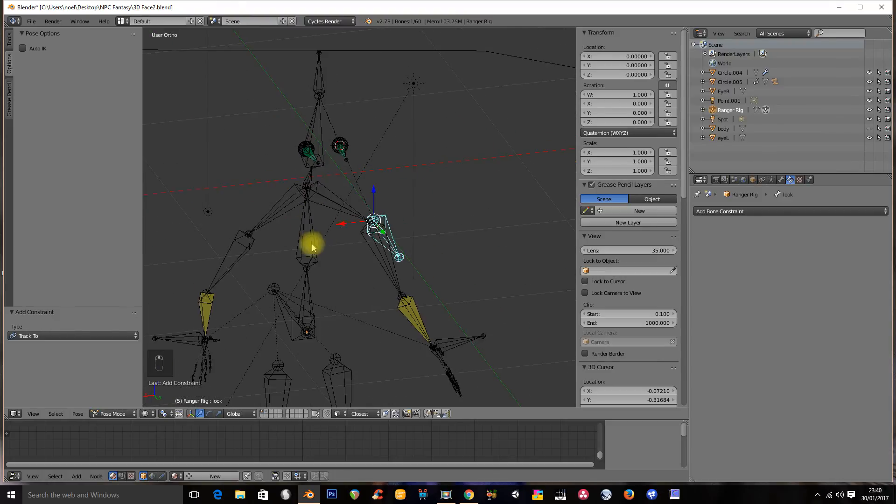
key(g)
right_click(348, 216)
Switch from Pose Mode to Object Mode and unhide all hidden objects
middle_drag(352, 214, 330, 286)
key(KP_1)
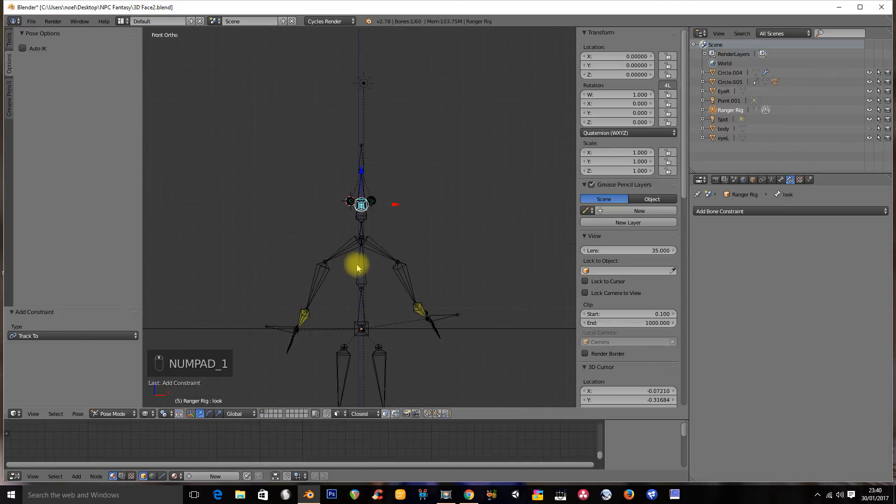
scroll(350, 322, down, 2)
key(ctrl+KP_3)
shift+middle_drag(319, 277, 301, 260)
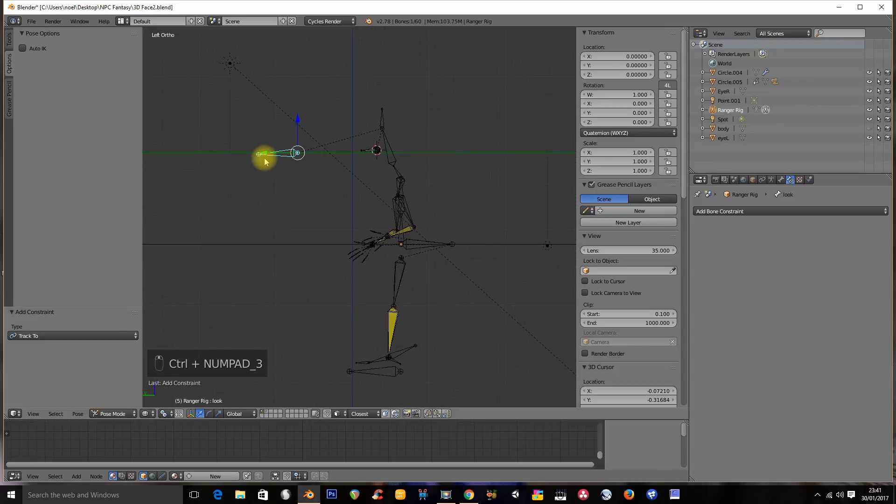
click(112, 413)
click(113, 402)
key(alt+h)
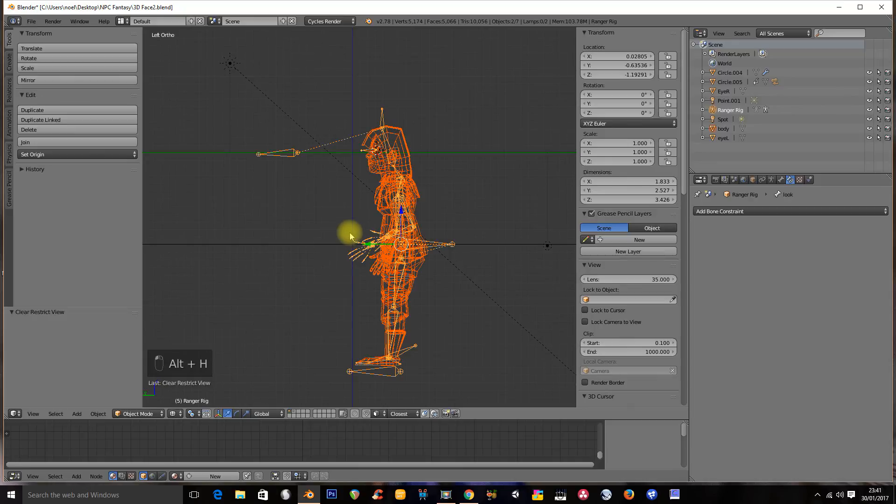
Select the body mesh and display it in solid shading from the back view
key(KP_1)
right_click(402, 201)
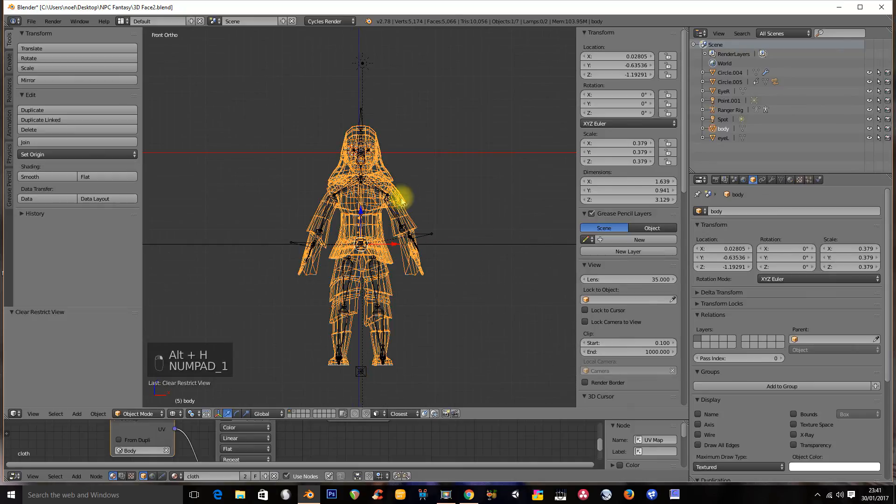
key(z)
scroll(499, 222, up, 2)
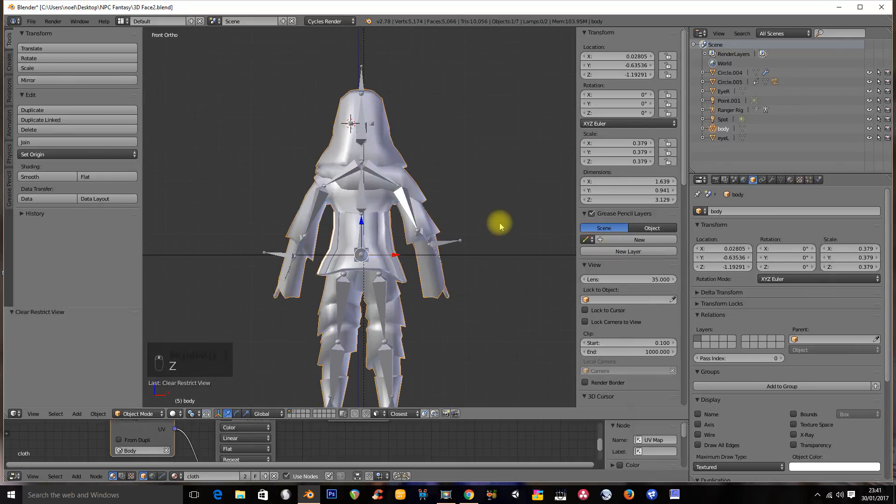
key(ctrl+KP_1)
shift+middle_drag(467, 227, 460, 194)
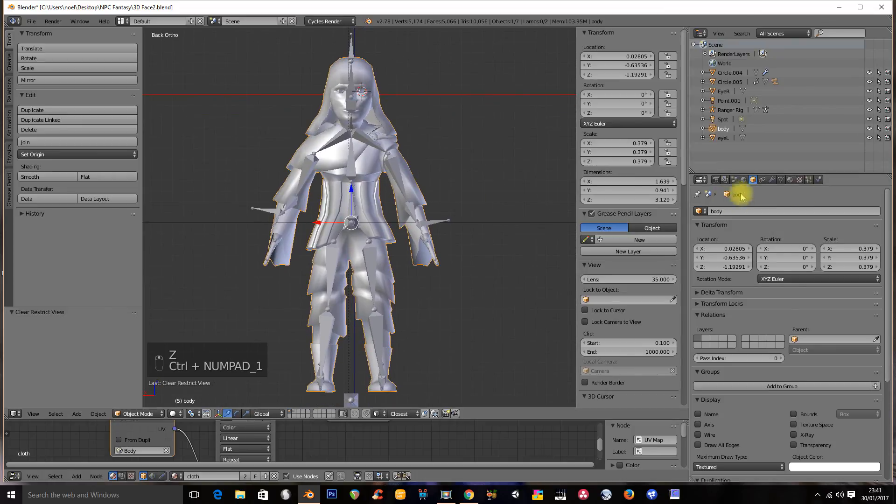
Add a Subdivision Surface modifier to the body mesh
click(771, 180)
click(768, 210)
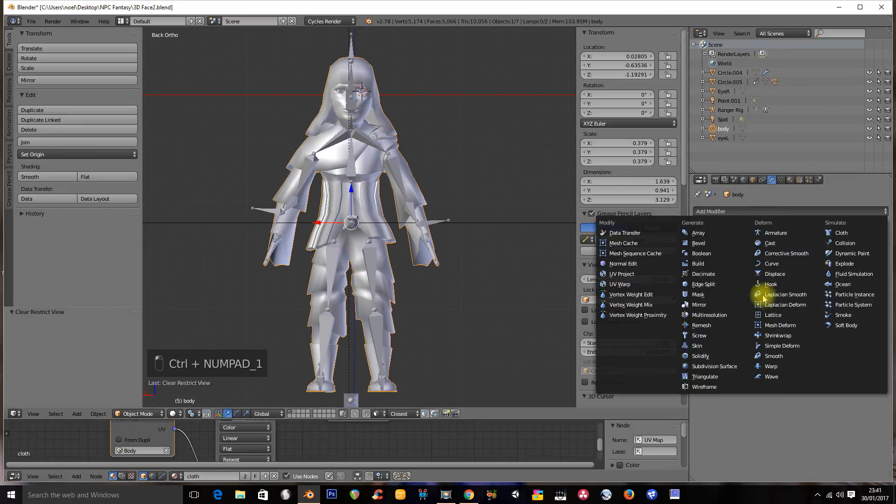
click(731, 367)
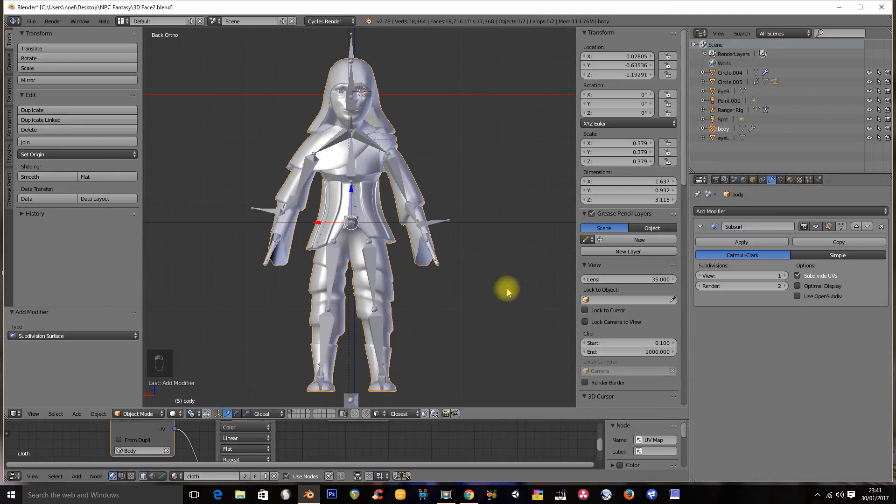
Preview the textured character in Rendered viewport shading and save the 3D Face2.blend file
click(173, 413)
click(196, 351)
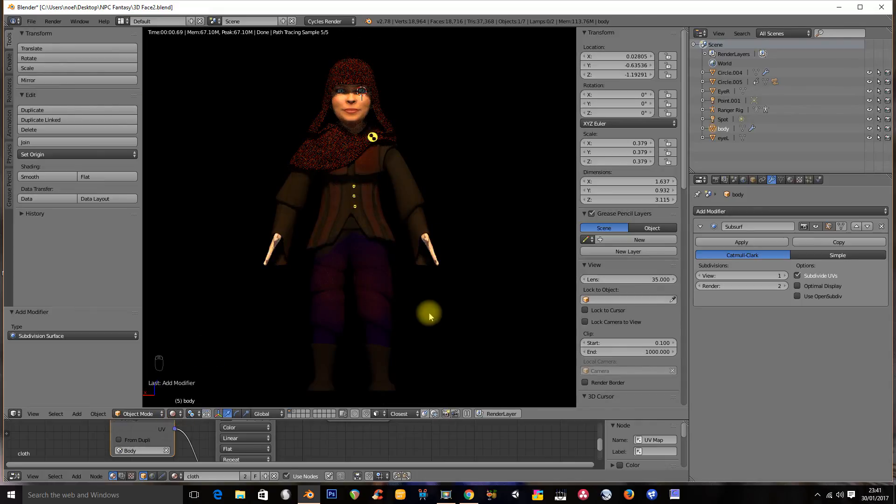
click(32, 21)
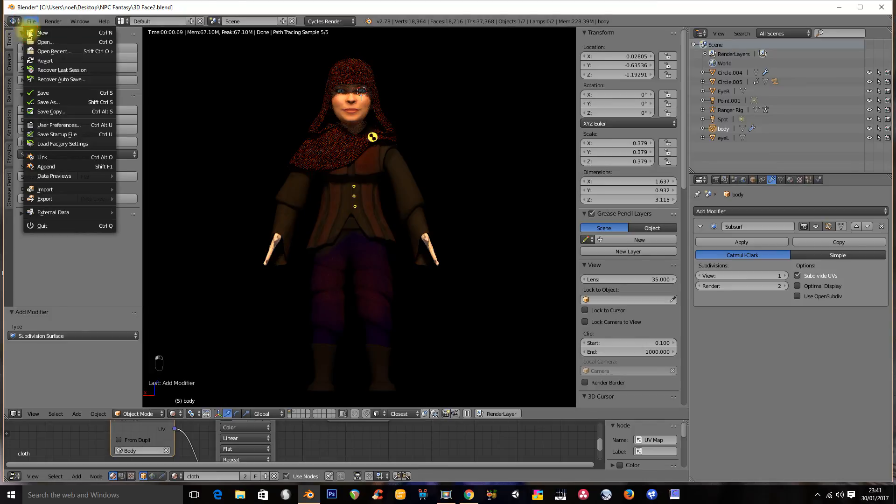
click(59, 98)
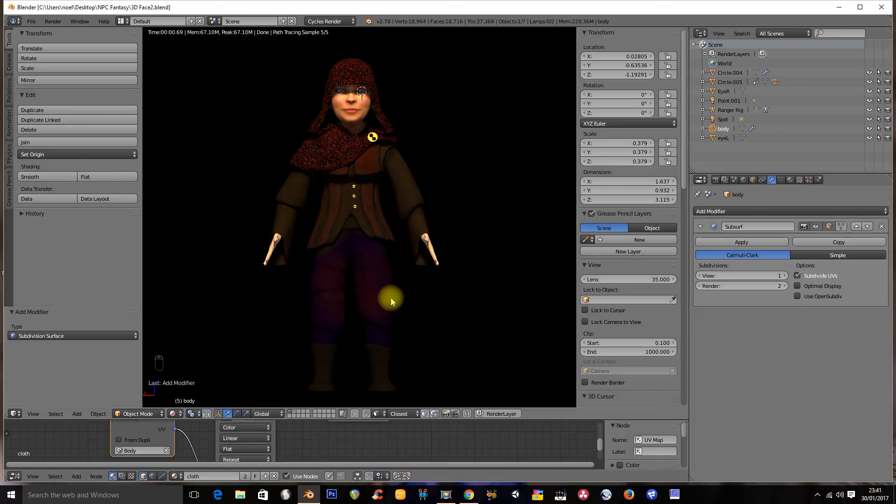
middle_drag(411, 246, 454, 248)
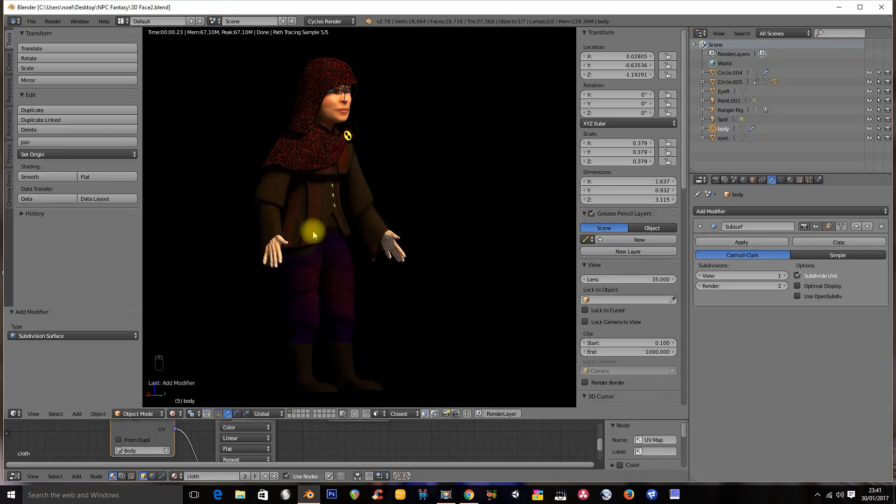